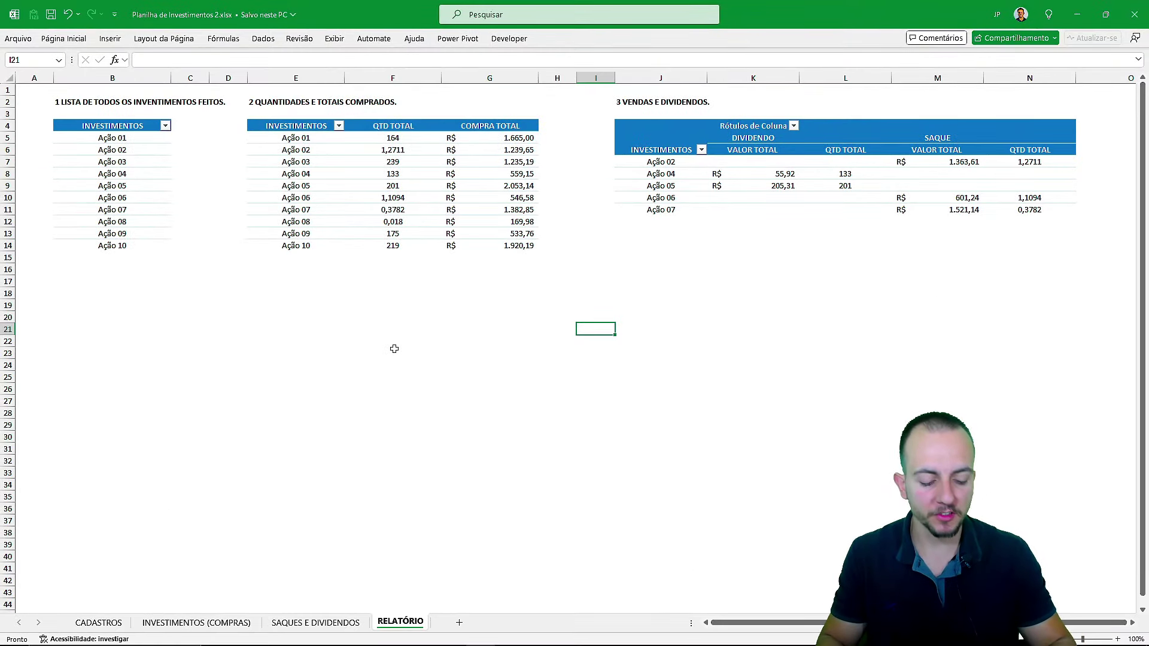
Browse the SAQUES E DIVIDENDOS, CADASTROS and INVESTIMENTOS (COMPRAS) sheets.
{"action": "key", "text": "ctrl+Page_Up"}
{"action": "key", "text": "ctrl+Page_Up"}
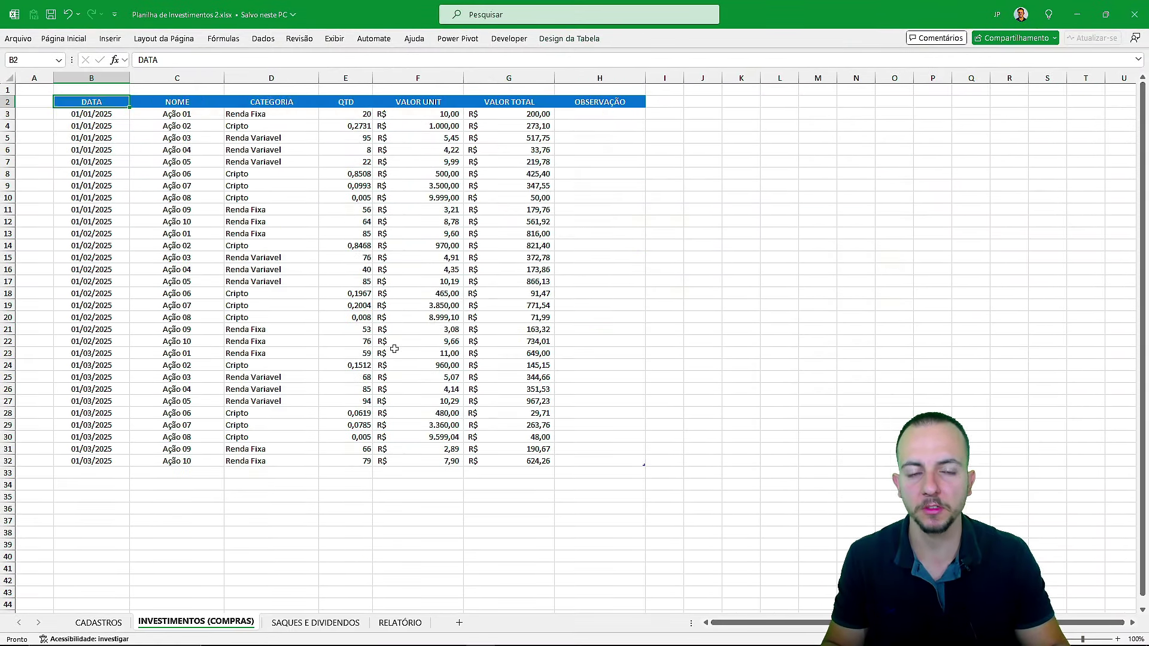
{"action": "key", "text": "ctrl+Page_Up"}
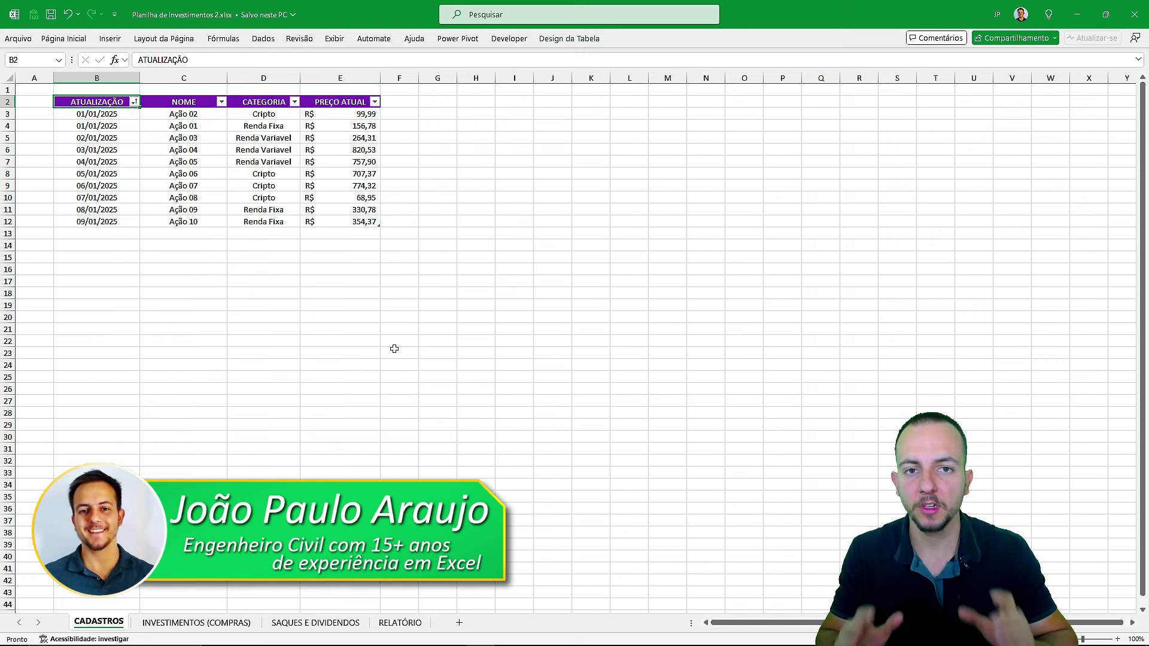
{"action": "key", "text": "ctrl+Page_Down"}
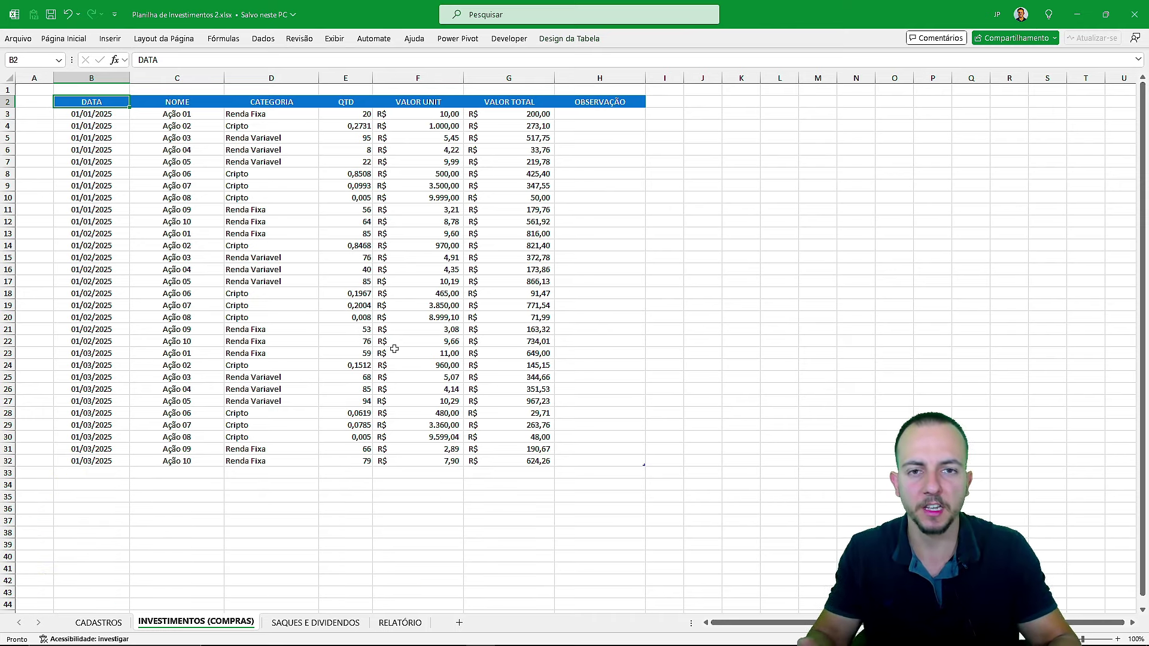
{"action": "key", "text": "ctrl+Page_Up"}
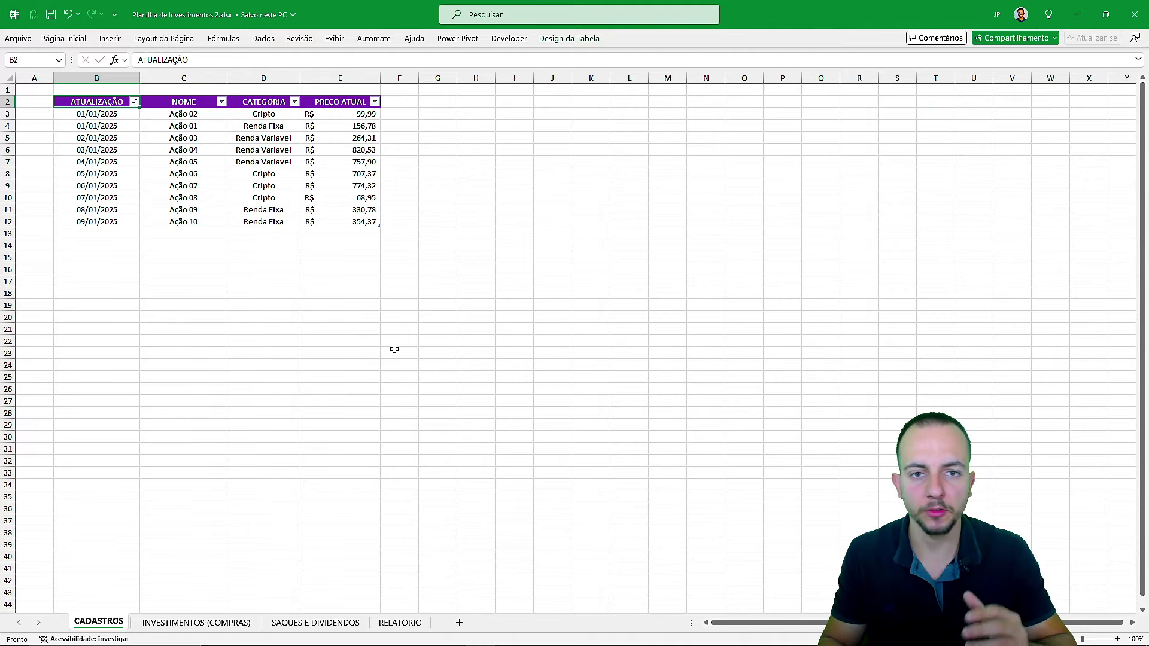
{"action": "key", "text": "ctrl+Page_Down"}
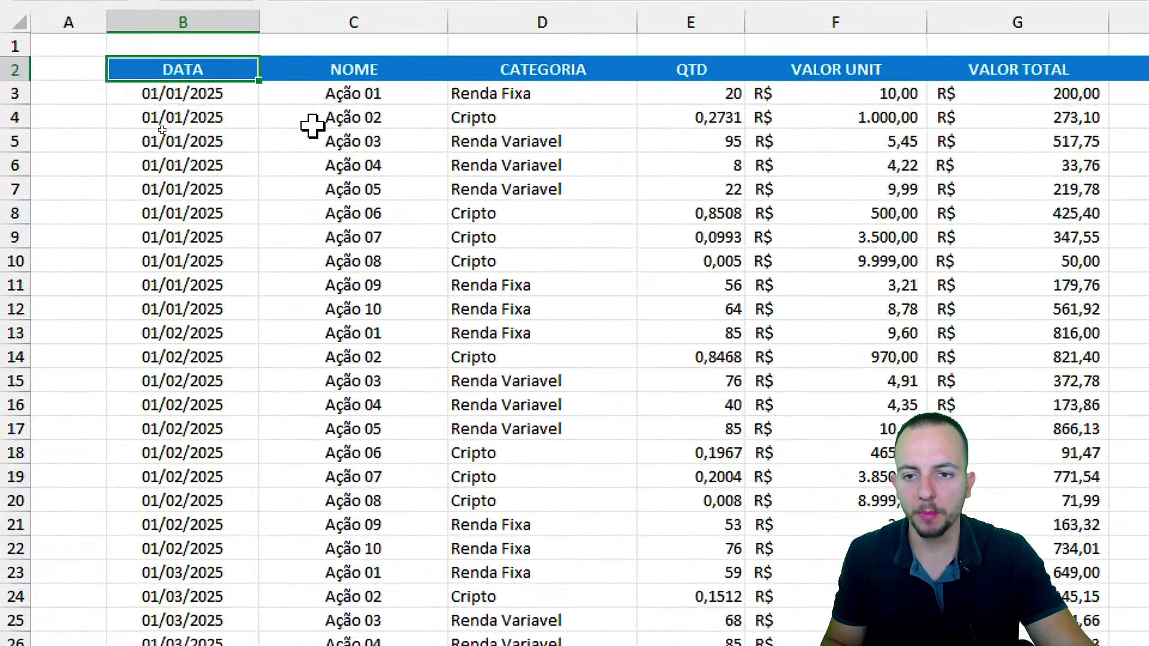
Try switching C5's investment to Ação 02 from its dropdown, then undo back to Ação 03.
{"action": "left_click", "coordinate": [180, 139]}
{"action": "left_click", "coordinate": [458, 142]}
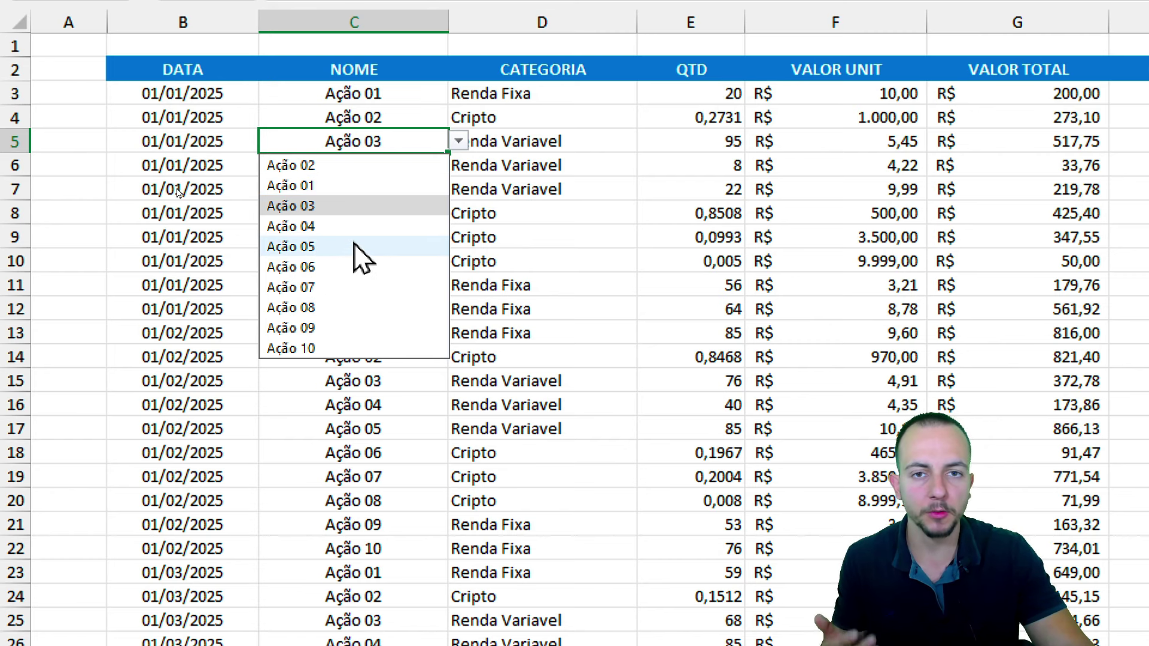
{"action": "left_click", "coordinate": [393, 165]}
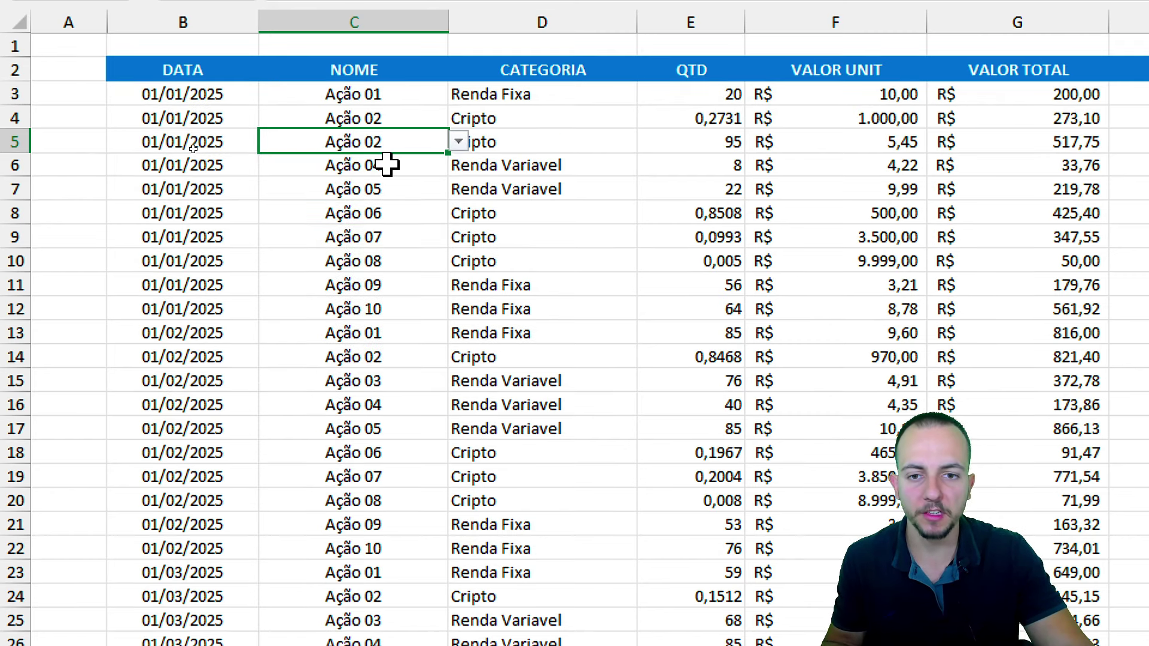
{"action": "left_click", "coordinate": [487, 158]}
{"action": "left_click", "coordinate": [523, 138]}
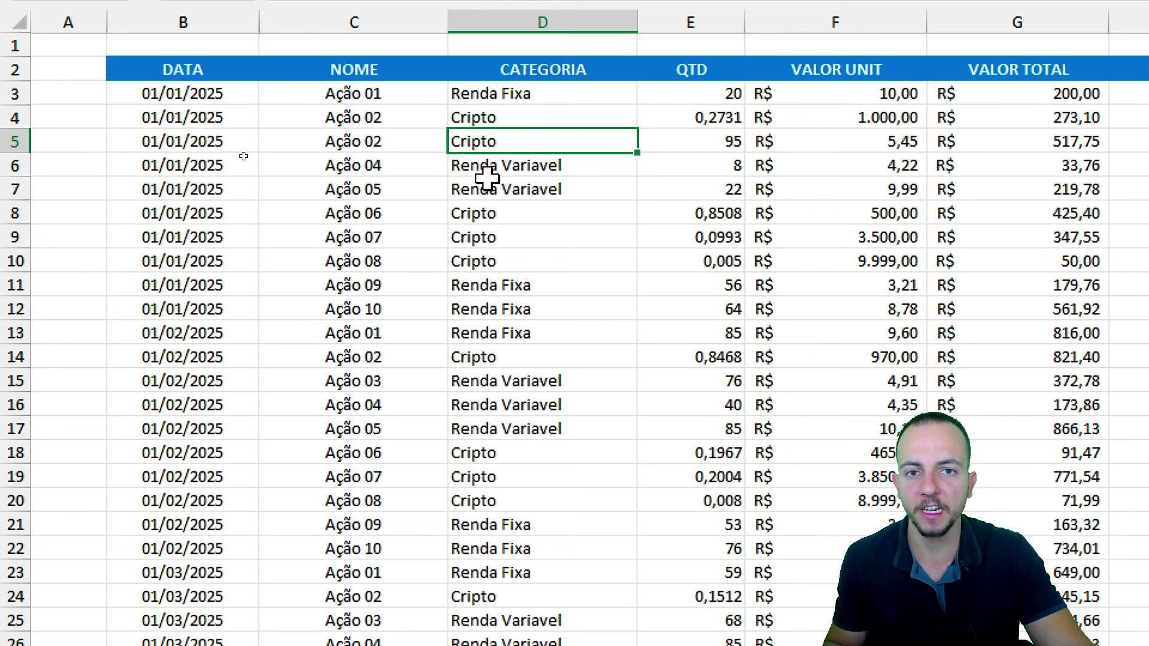
{"action": "key", "text": "ctrl+z"}
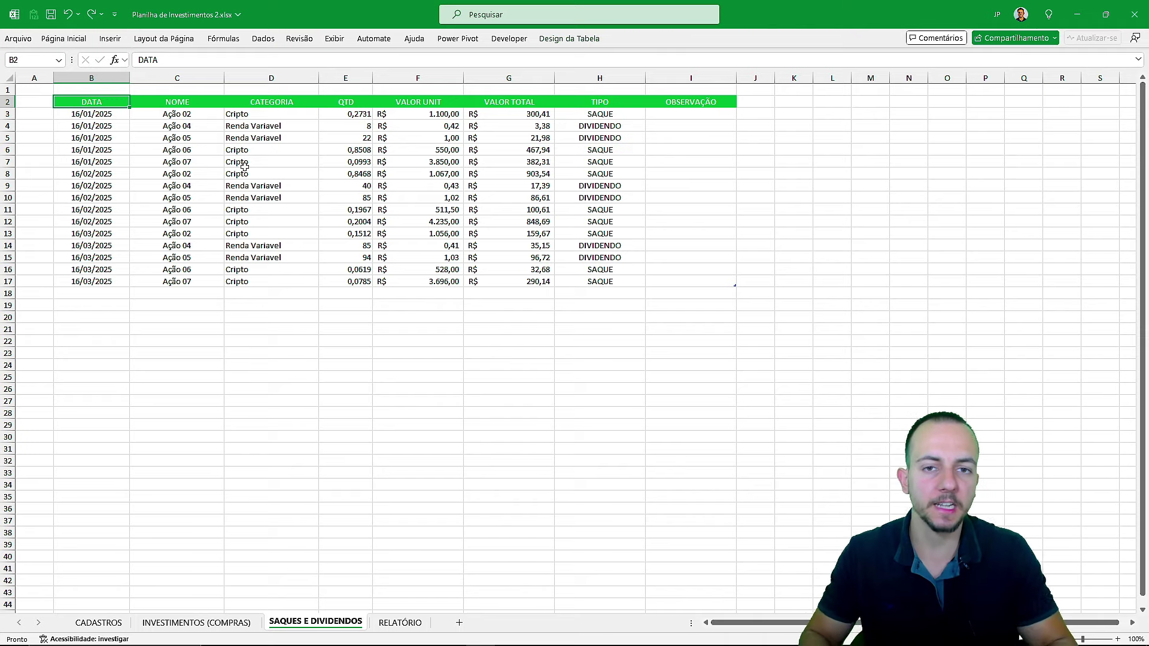
Review the RELATÓRIO pivot tables' QTD TOTAL and COMPRA TOTAL values, then return to SAQUES E DIVIDENDOS.
{"action": "key", "text": "ctrl+Page_Down"}
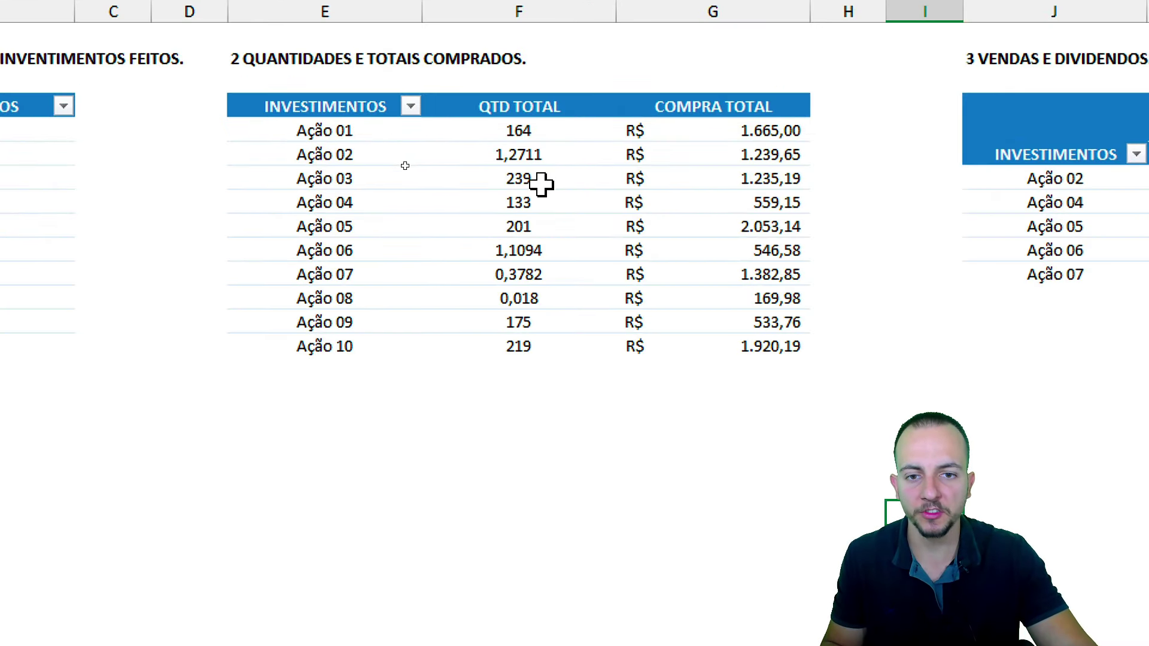
{"action": "left_click_drag", "start_coordinate": [414, 140], "coordinate": [418, 203]}
{"action": "left_click_drag", "start_coordinate": [515, 140], "coordinate": [515, 160]}
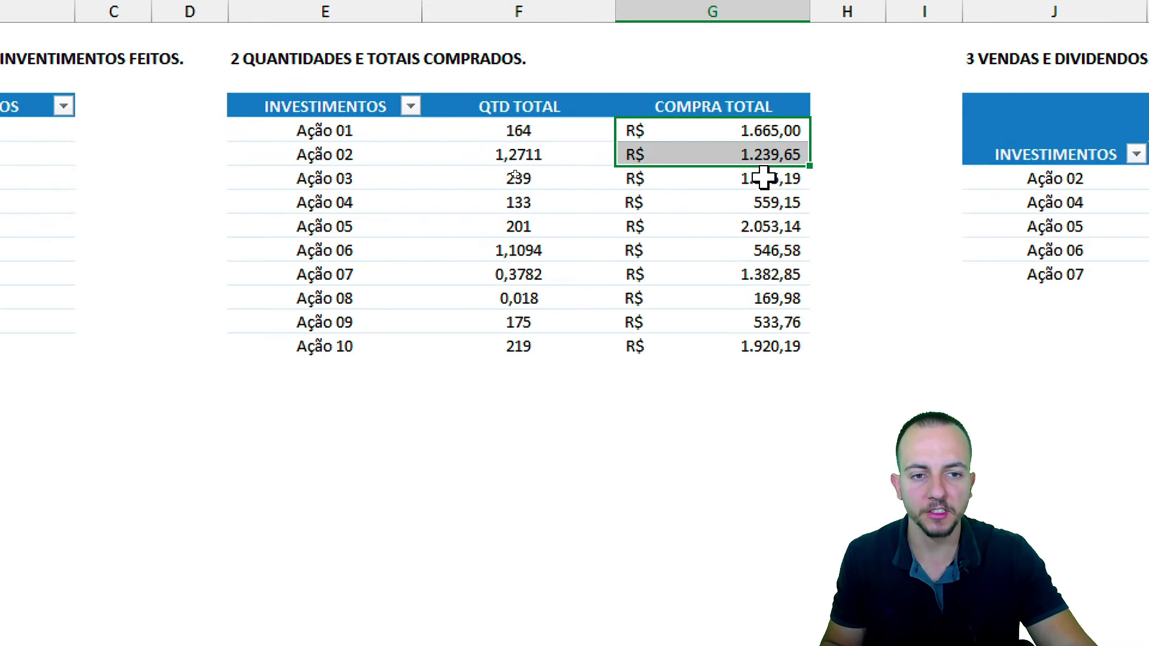
{"action": "left_click_drag", "start_coordinate": [764, 177], "coordinate": [748, 227]}
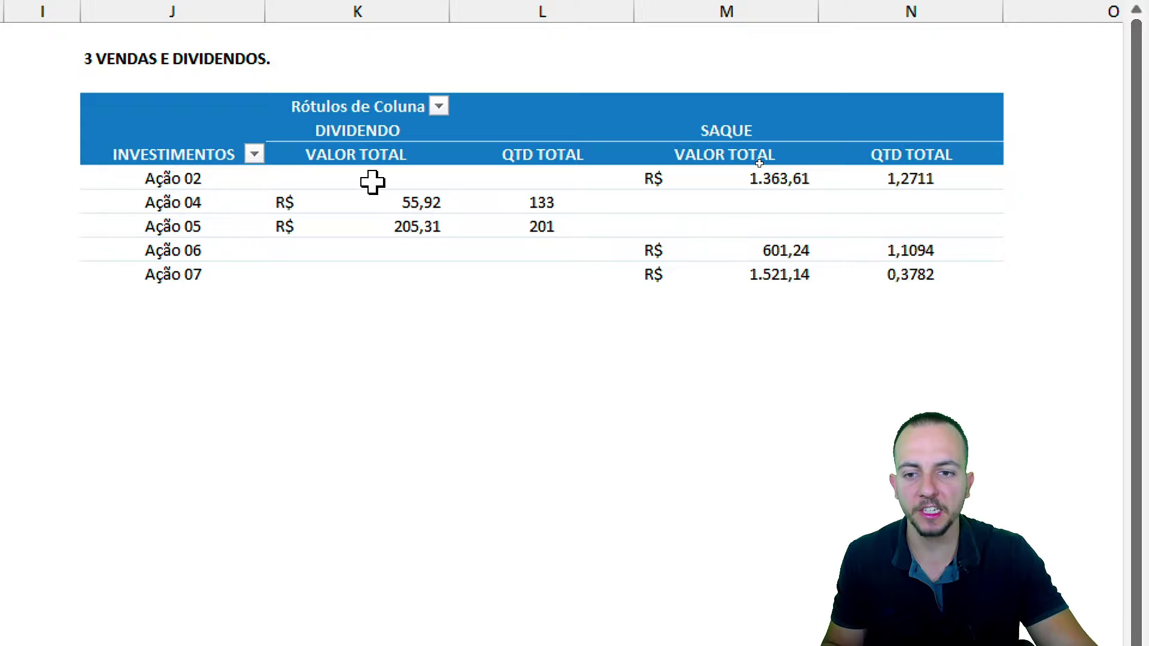
{"action": "left_click", "coordinate": [188, 159]}
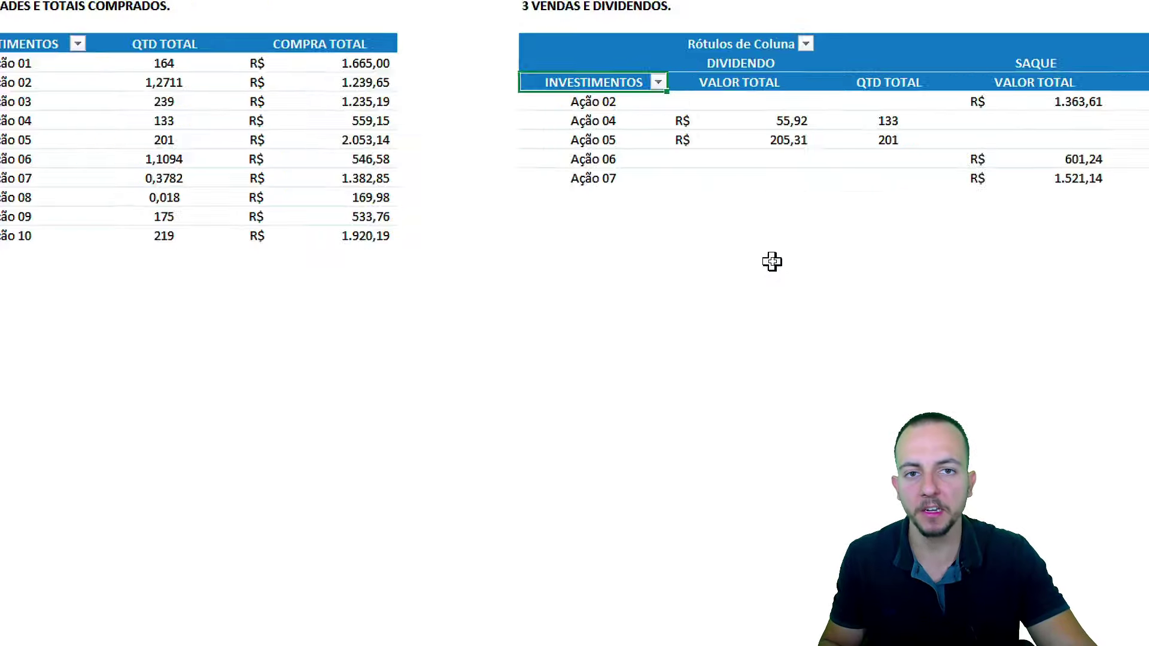
{"action": "key", "text": "ctrl+Page_Up"}
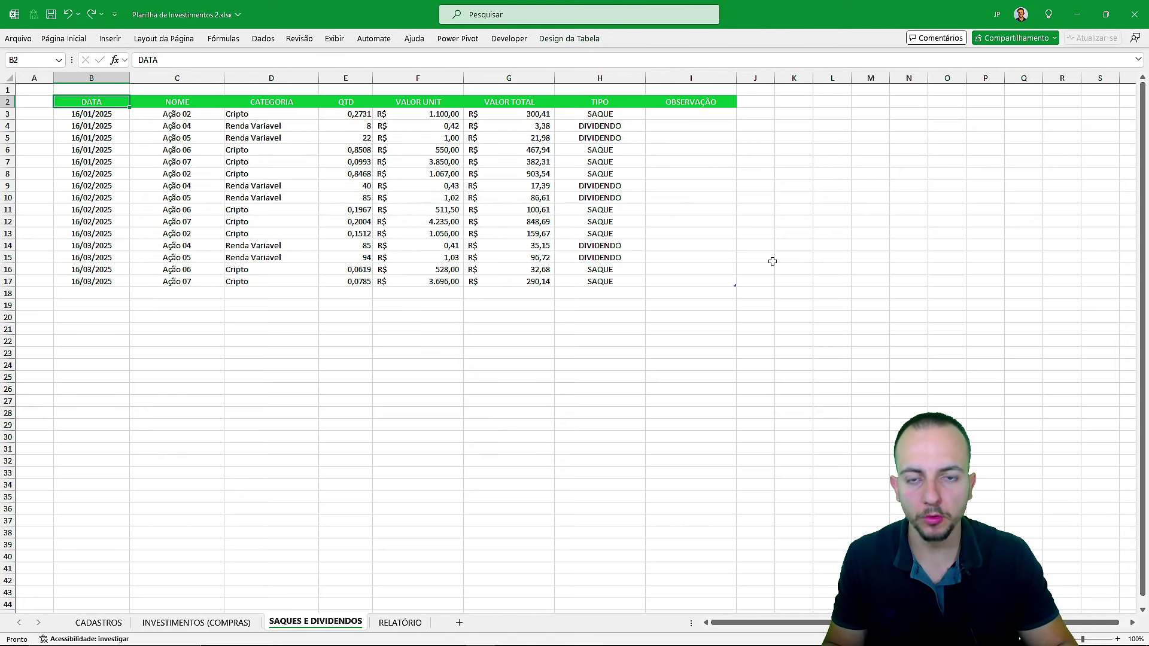
{"action": "key", "text": "ctrl+Page_Up"}
{"action": "key", "text": "ctrl+Page_Up"}
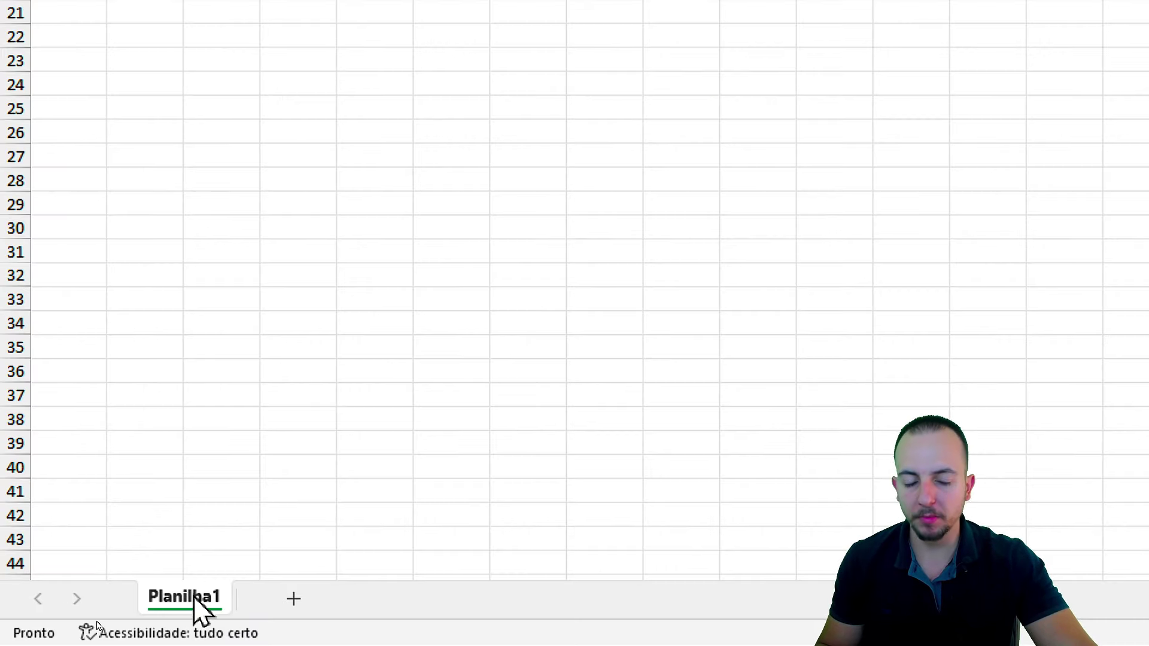
Rename the Planilha1 sheet to CADASTROS.
{"action": "right_click", "coordinate": [192, 595]}
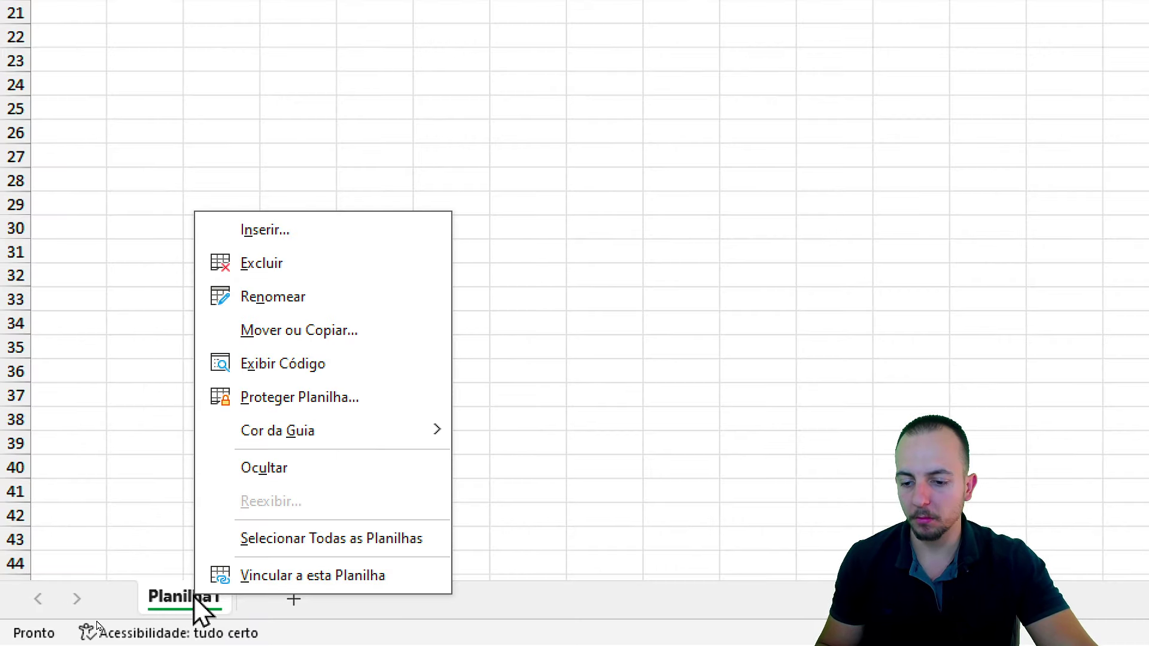
{"action": "left_click", "coordinate": [329, 296]}
{"action": "type", "text": "CA"}
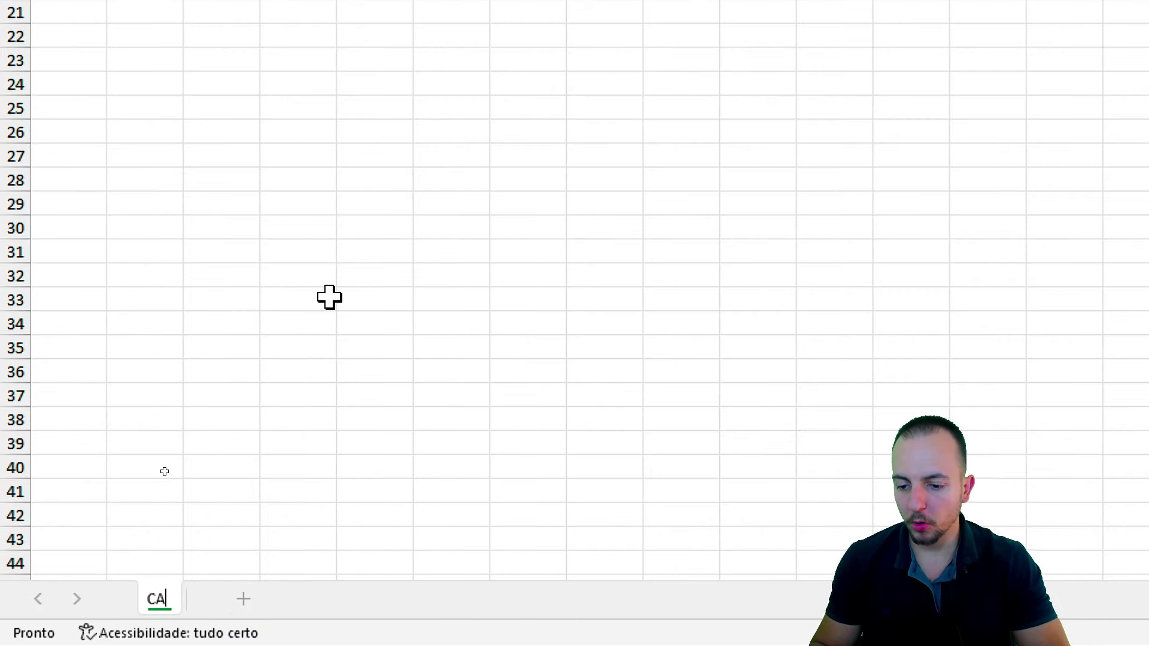
{"action": "type", "text": "DASTROS"}
Enter the headers ATUALIZAÇÃO, NOME, CATEGORIA and PREÇO ATUAL in B2:E2.
{"action": "left_click", "coordinate": [127, 201]}
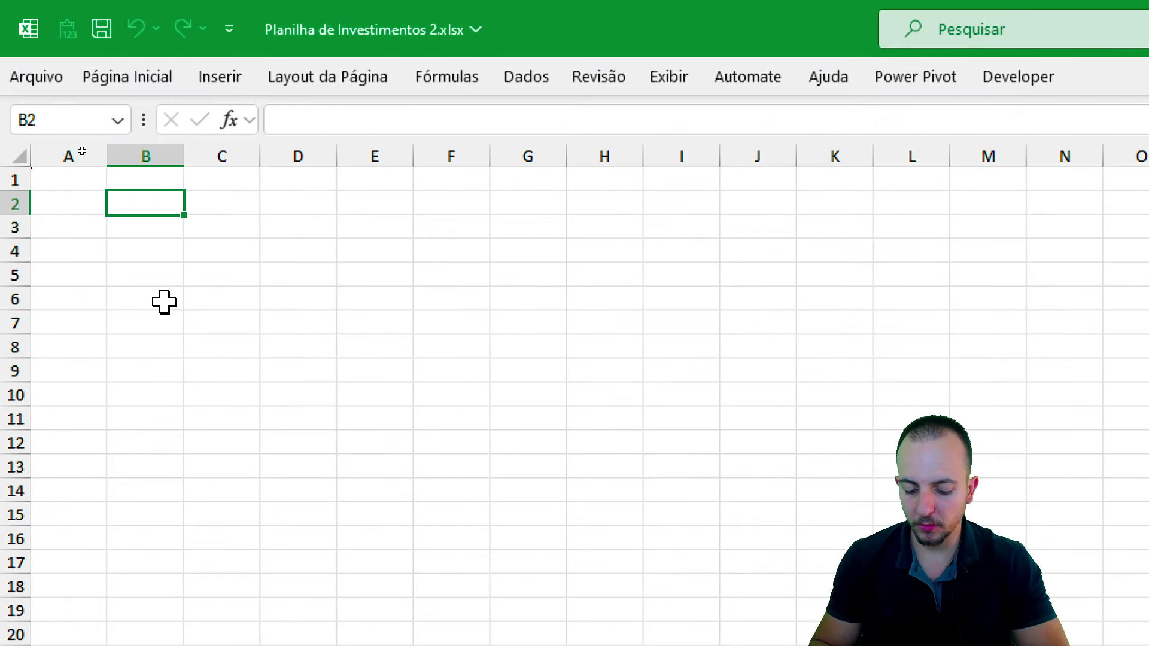
{"action": "type", "text": "ATUALIZAÇÃO"}
{"action": "key", "text": "Tab"}
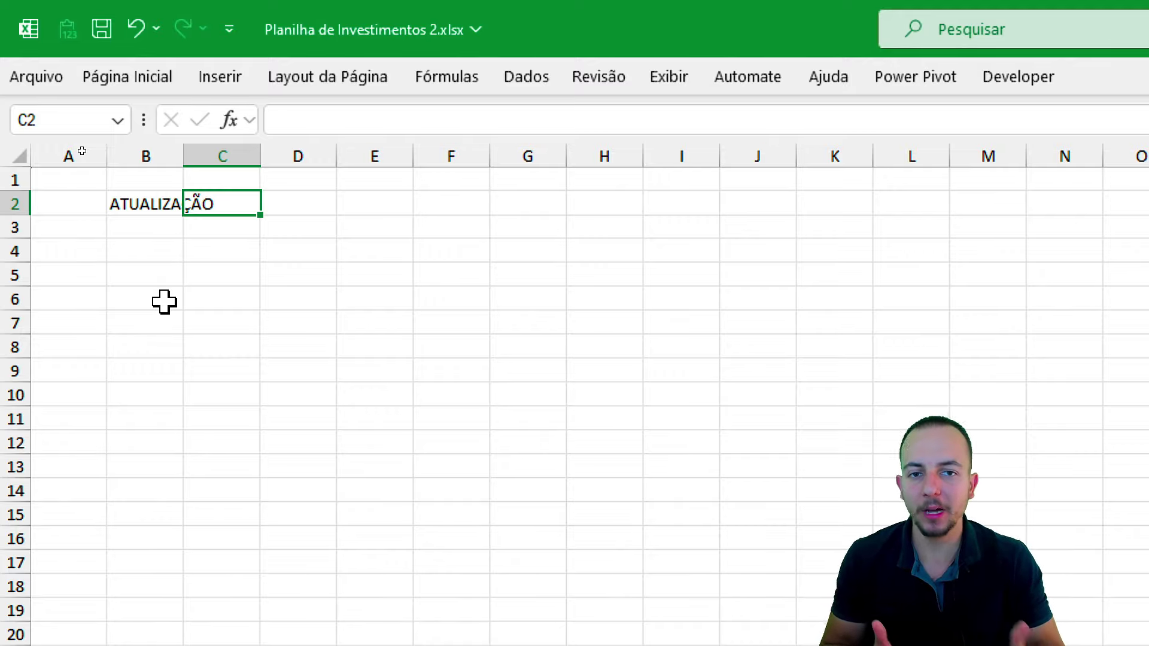
{"action": "type", "text": "NOME"}
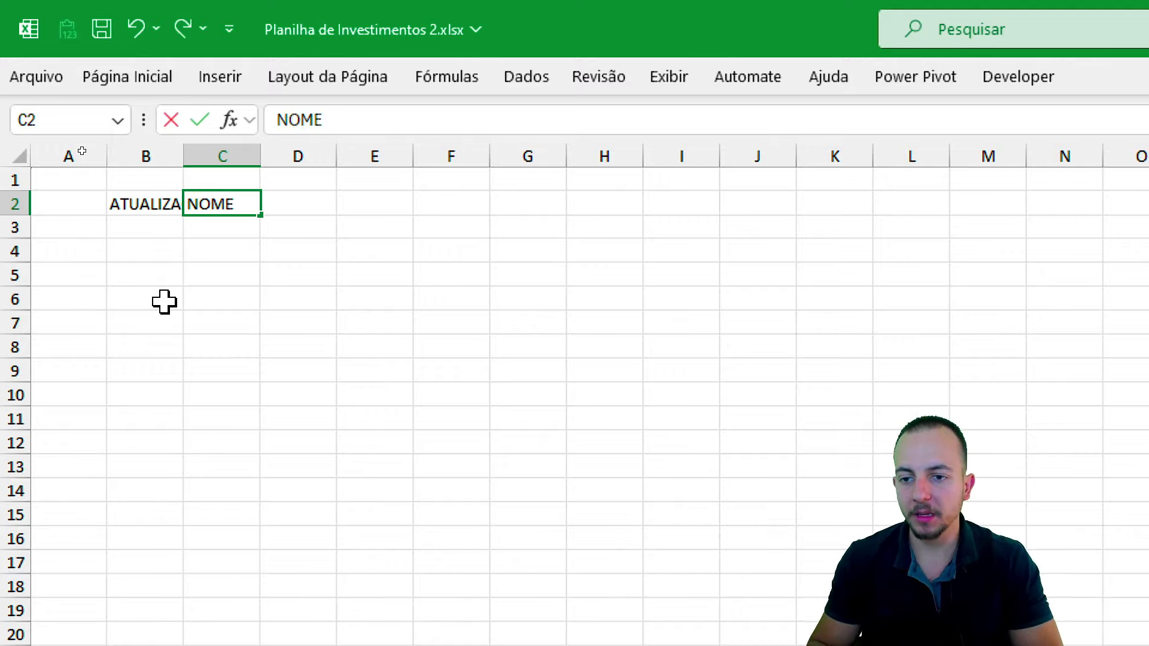
{"action": "key", "text": "Tab"}
{"action": "type", "text": "CA"}
{"action": "type", "text": "GORIA"}
{"action": "key", "text": "Tab"}
{"action": "type", "text": "PREÇO A"}
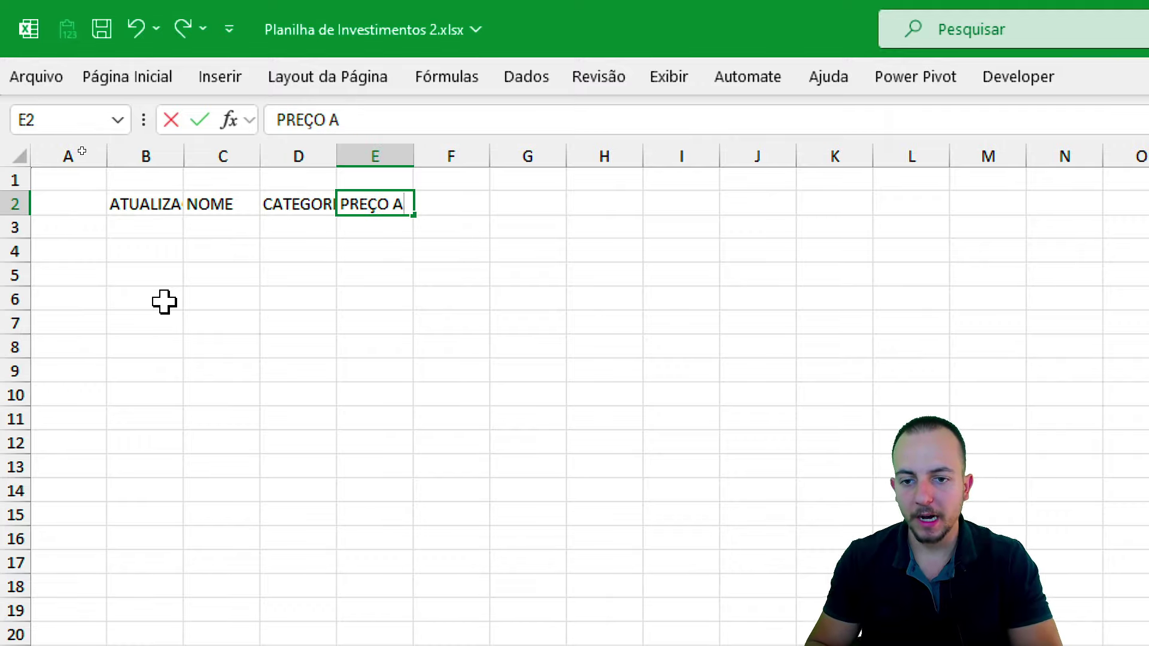
{"action": "type", "text": "TUAL"}
{"action": "key", "text": "Return"}
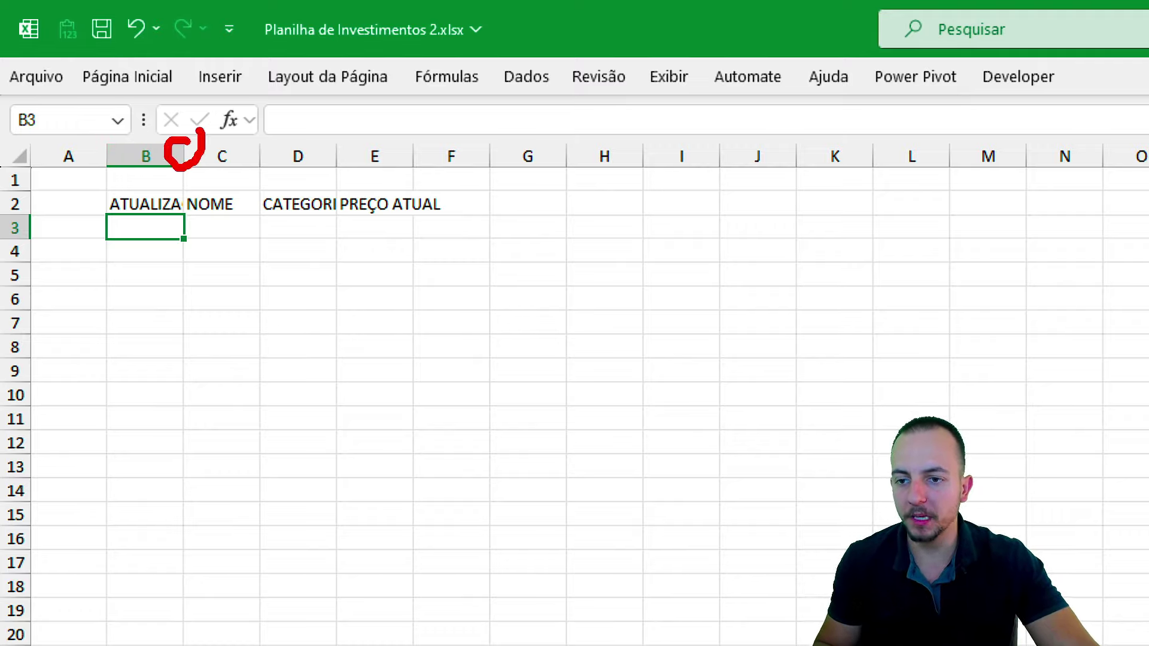
Widen columns B through E so the headers fit.
{"action": "left_click_drag", "start_coordinate": [167, 179], "coordinate": [244, 179]}
{"action": "left_click_drag", "start_coordinate": [183, 155], "coordinate": [222, 155]}
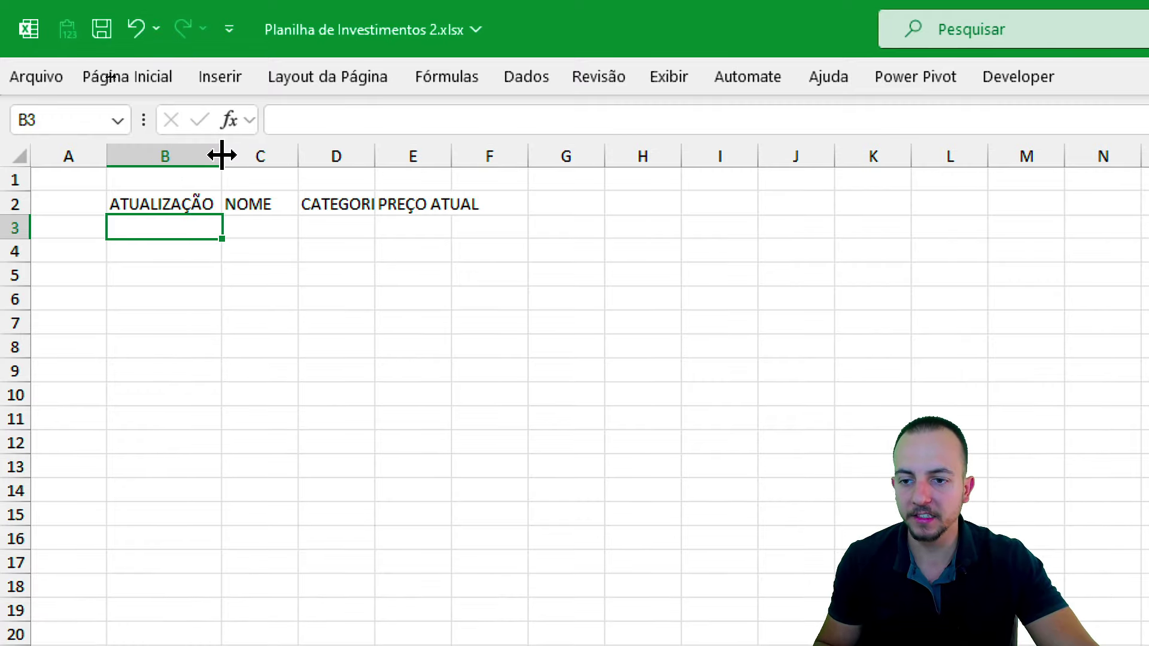
{"action": "left_click_drag", "start_coordinate": [375, 155], "coordinate": [443, 154]}
{"action": "left_click_drag", "start_coordinate": [521, 154], "coordinate": [605, 154]}
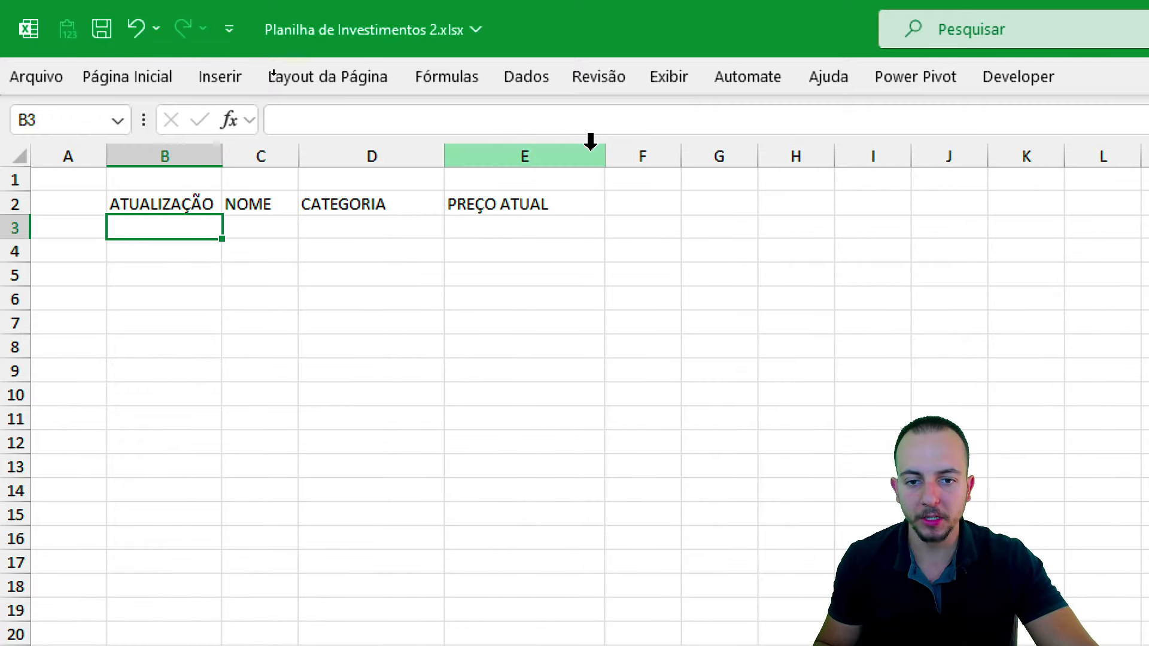
{"action": "left_click_drag", "start_coordinate": [298, 155], "coordinate": [396, 154]}
{"action": "type", "text": "01/01/202"}
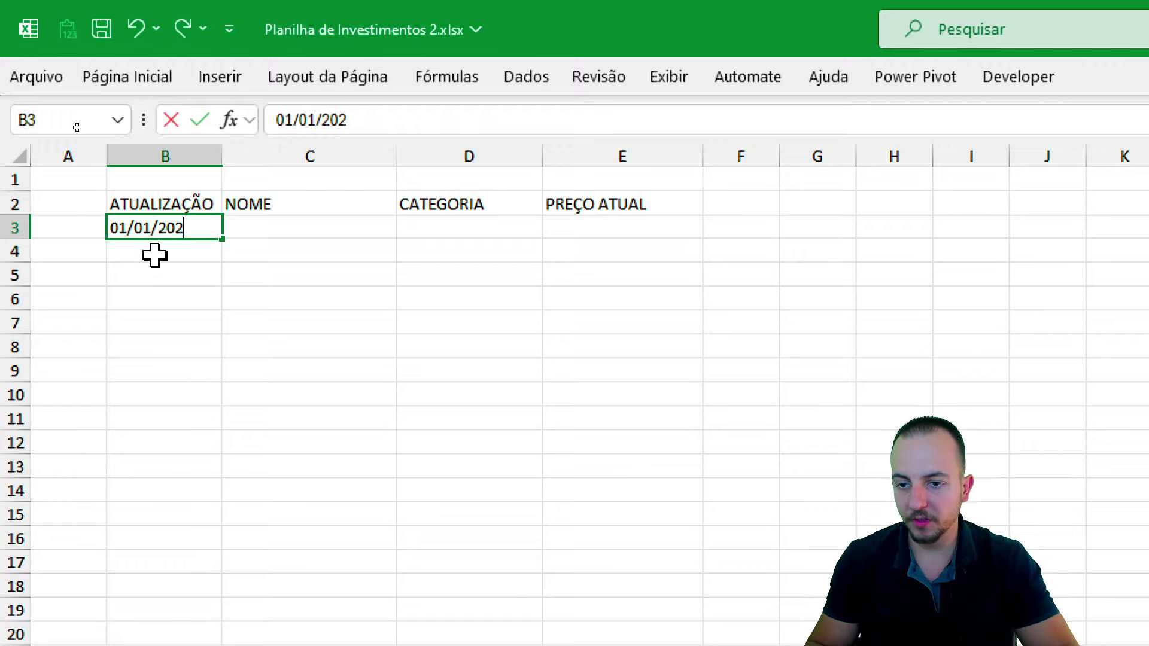
Enter the first record in row 3: 01/01/2025, Ação 01, Renda Fixa, price 156,78.
{"action": "type", "text": "5"}
{"action": "key", "text": "Return"}
{"action": "left_click", "coordinate": [293, 228]}
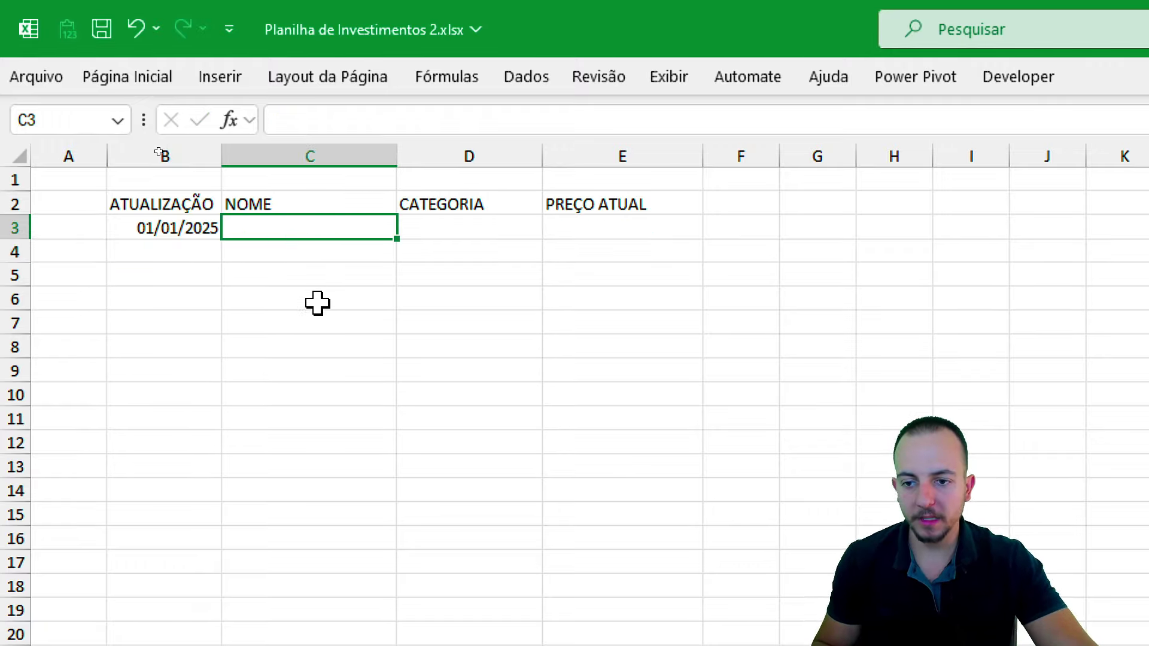
{"action": "type", "text": "Ação 01"}
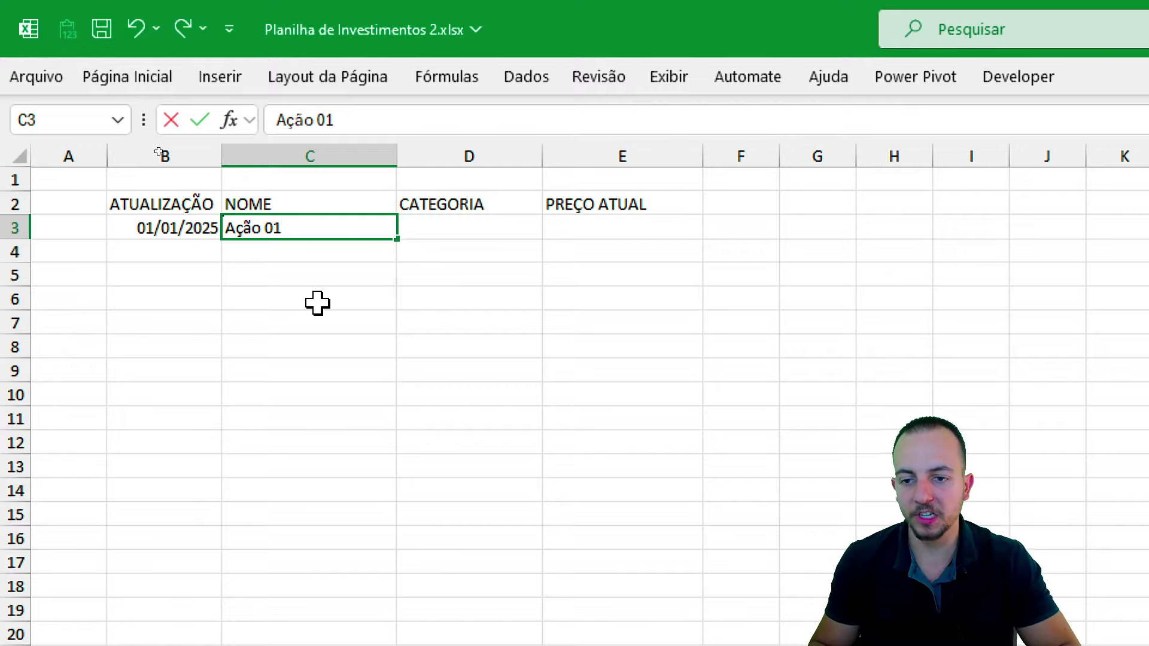
{"action": "key", "text": "Tab"}
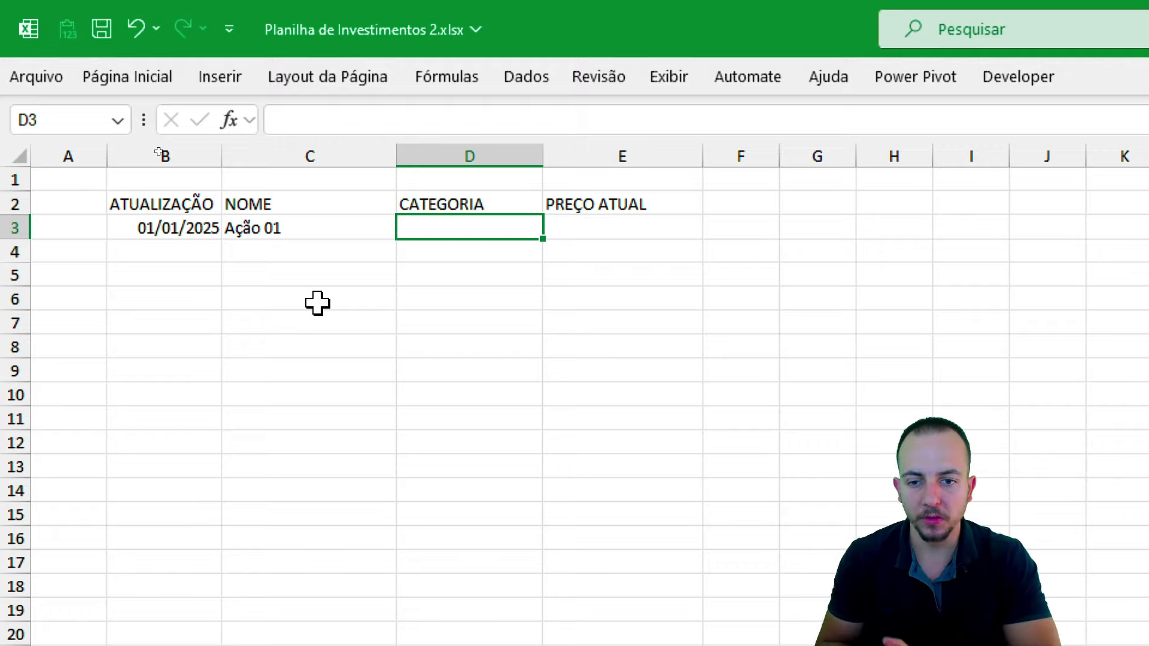
{"action": "type", "text": "Renda Fi"}
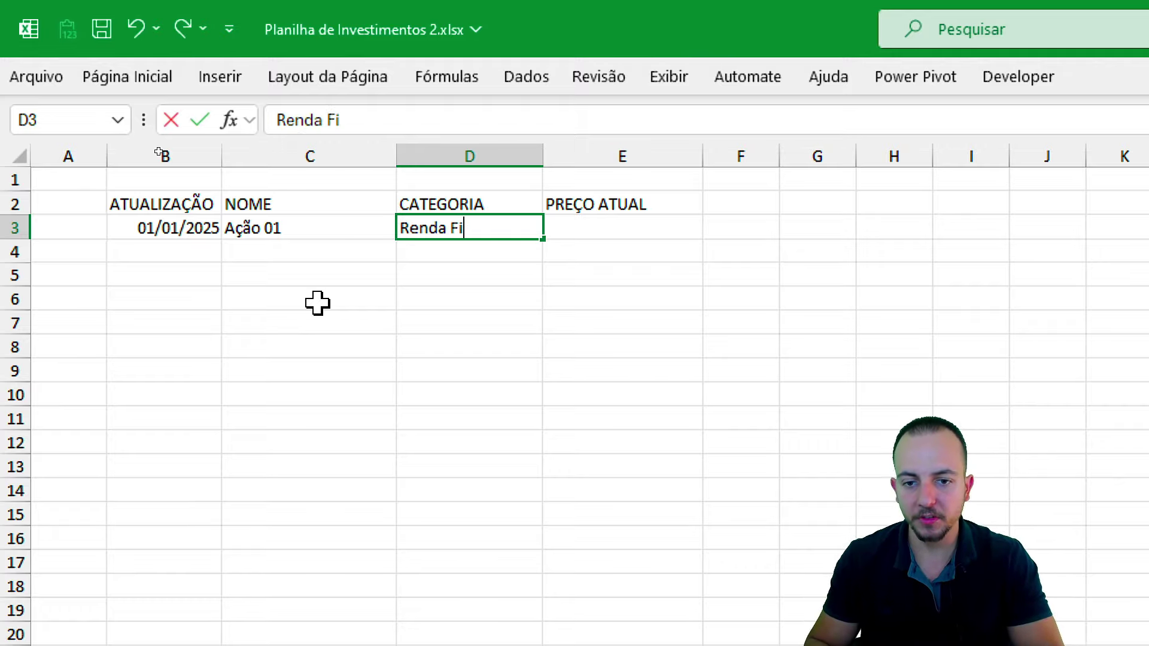
{"action": "type", "text": "xa"}
{"action": "key", "text": "Tab"}
{"action": "type", "text": "156,78"}
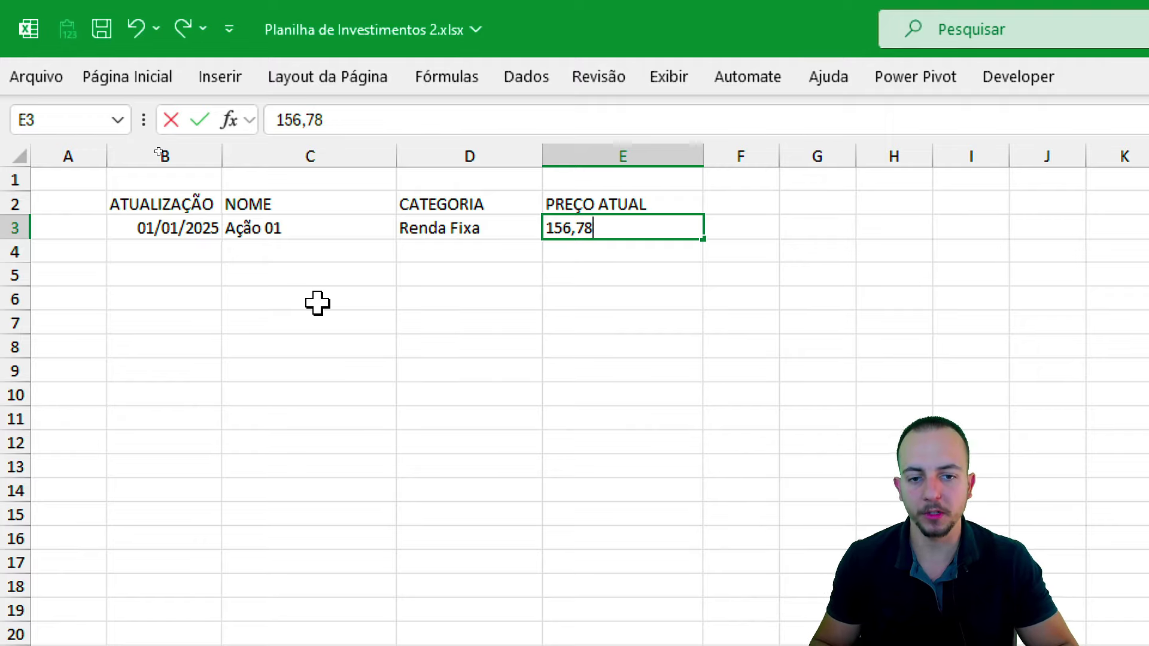
{"action": "key", "text": "Return"}
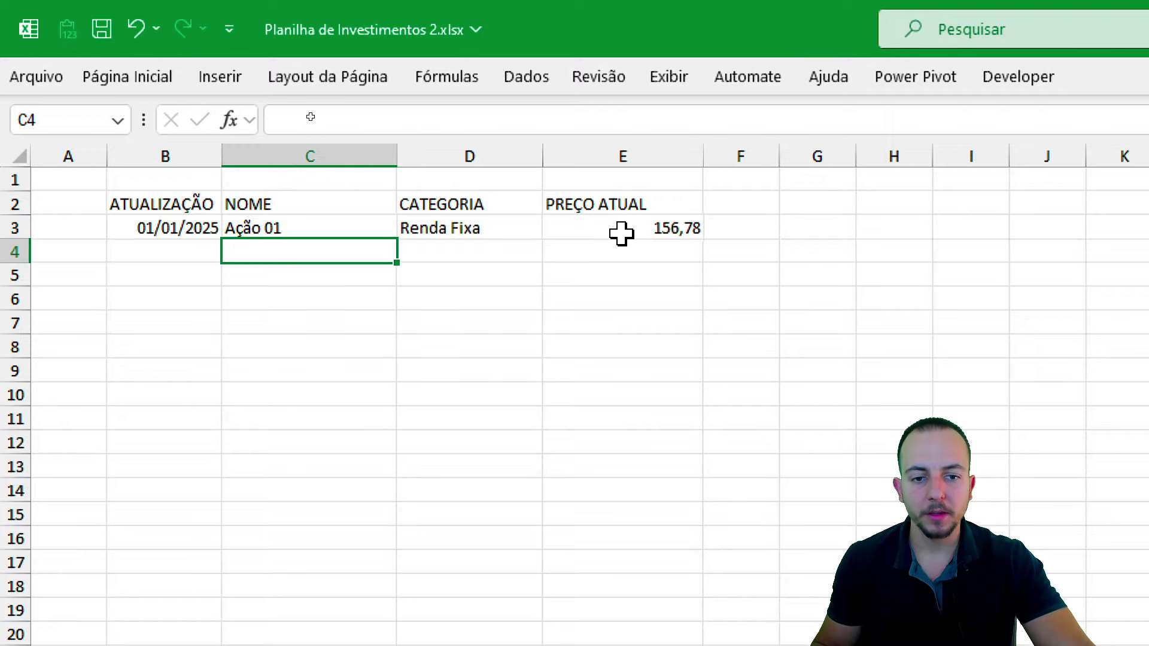
{"action": "mouse_move", "coordinate": [469, 339]}
{"action": "left_mouse_down"}
{"action": "mouse_move", "coordinate": [454, 427]}
{"action": "mouse_move", "coordinate": [575, 425]}
{"action": "left_mouse_up"}
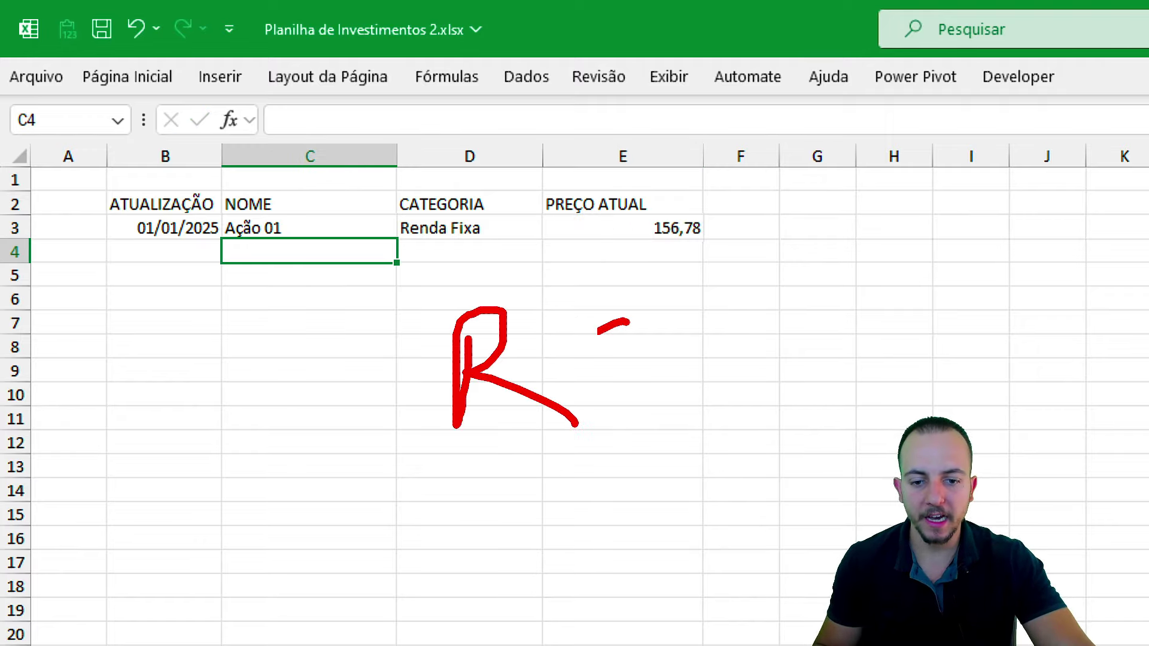
{"action": "left_click_drag", "start_coordinate": [628, 323], "coordinate": [576, 412]}
{"action": "mouse_move", "coordinate": [615, 308]}
{"action": "left_mouse_down"}
{"action": "mouse_move", "coordinate": [615, 401]}
{"action": "mouse_move", "coordinate": [641, 435]}
{"action": "left_mouse_up"}
{"action": "left_click_drag", "start_coordinate": [456, 476], "coordinate": [667, 426]}
{"action": "left_click_drag", "start_coordinate": [718, 201], "coordinate": [578, 259]}
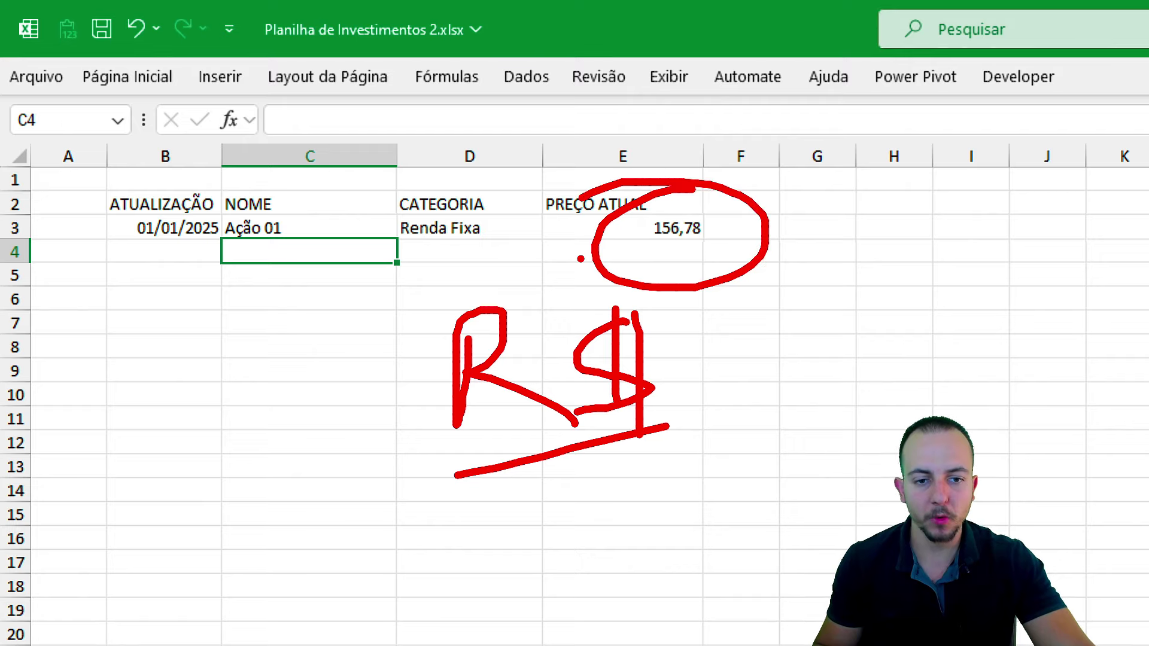
{"action": "key", "text": "Escape"}
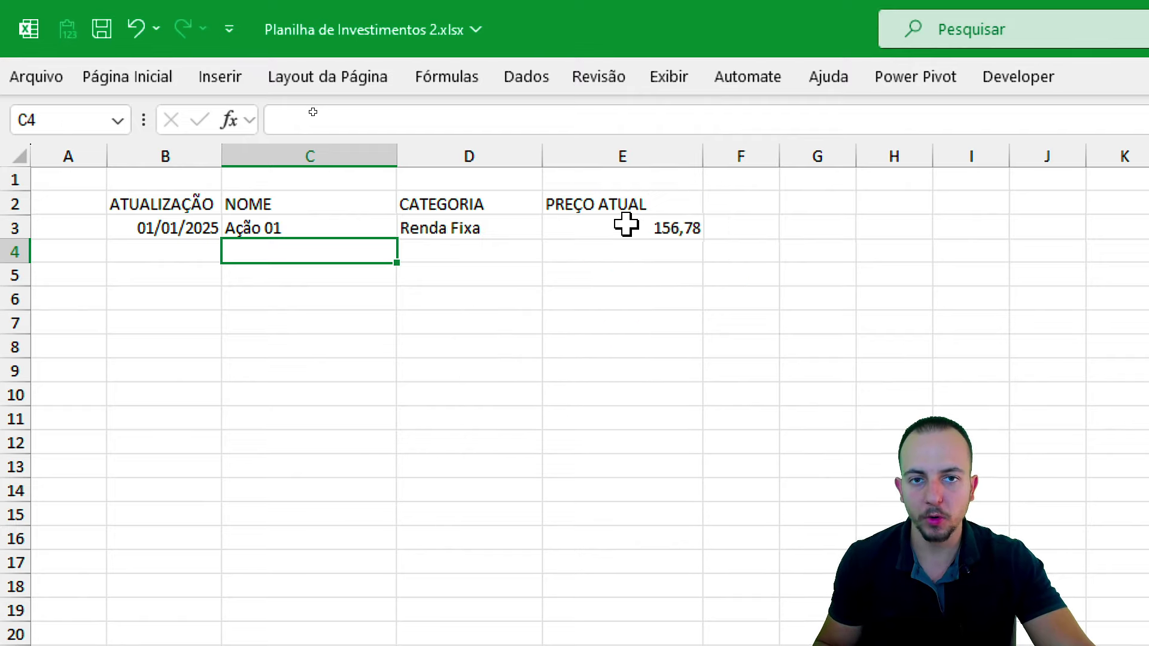
Format the E3 price in Contábil R$ format.
{"action": "left_click", "coordinate": [625, 228]}
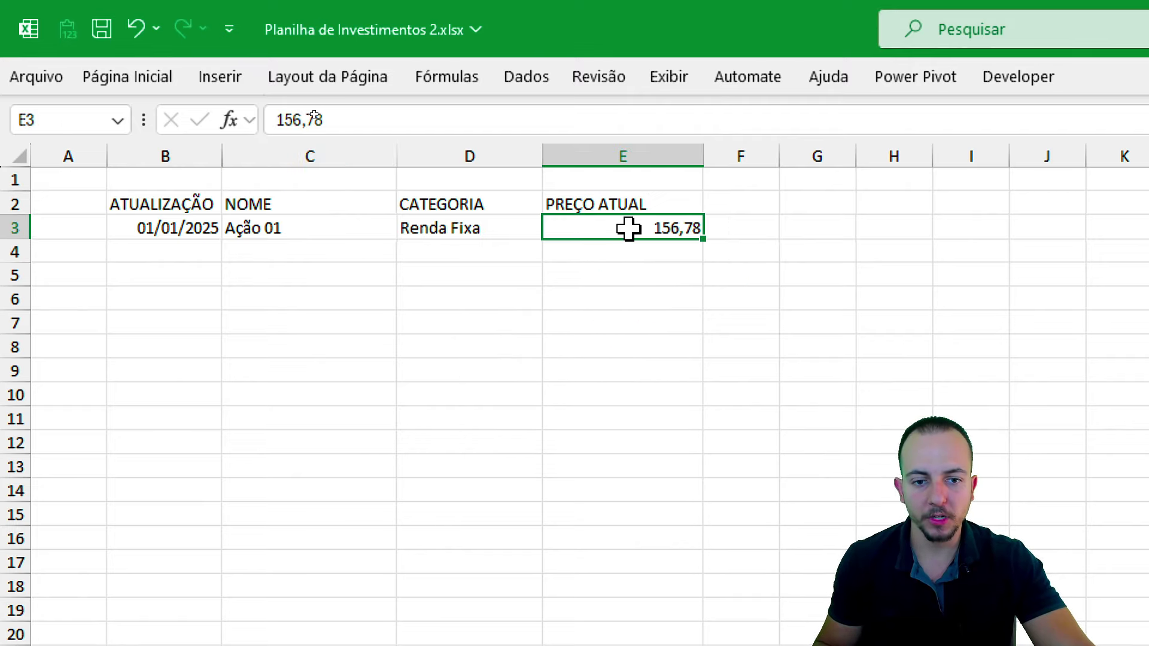
{"action": "left_click", "coordinate": [163, 84]}
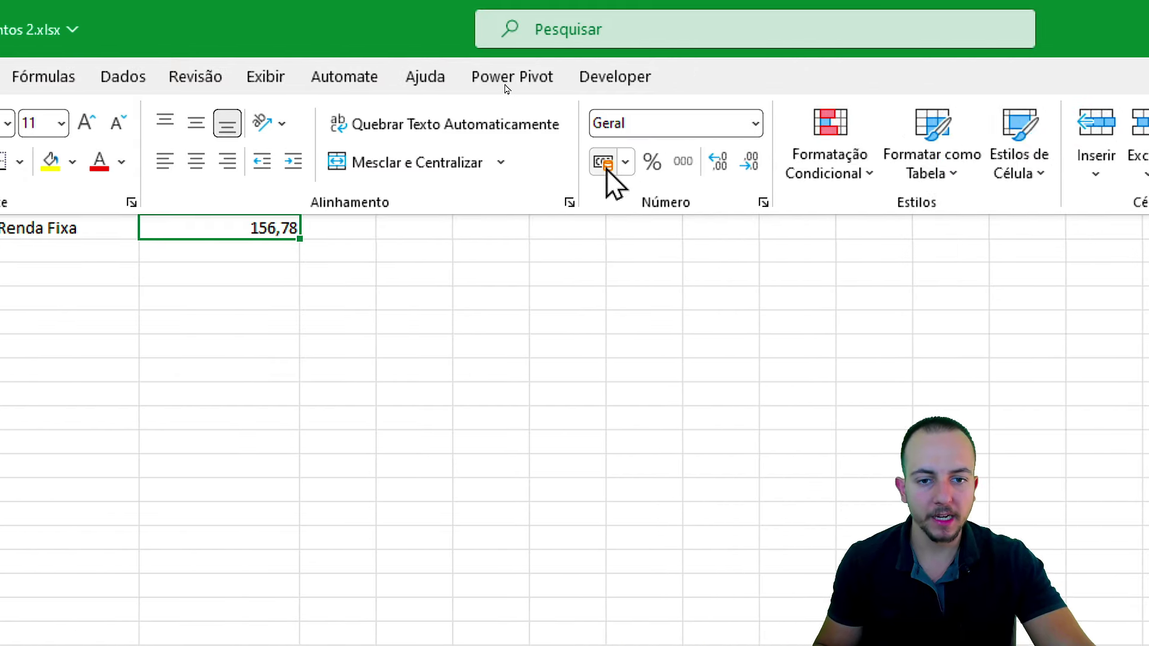
{"action": "left_click", "coordinate": [654, 161]}
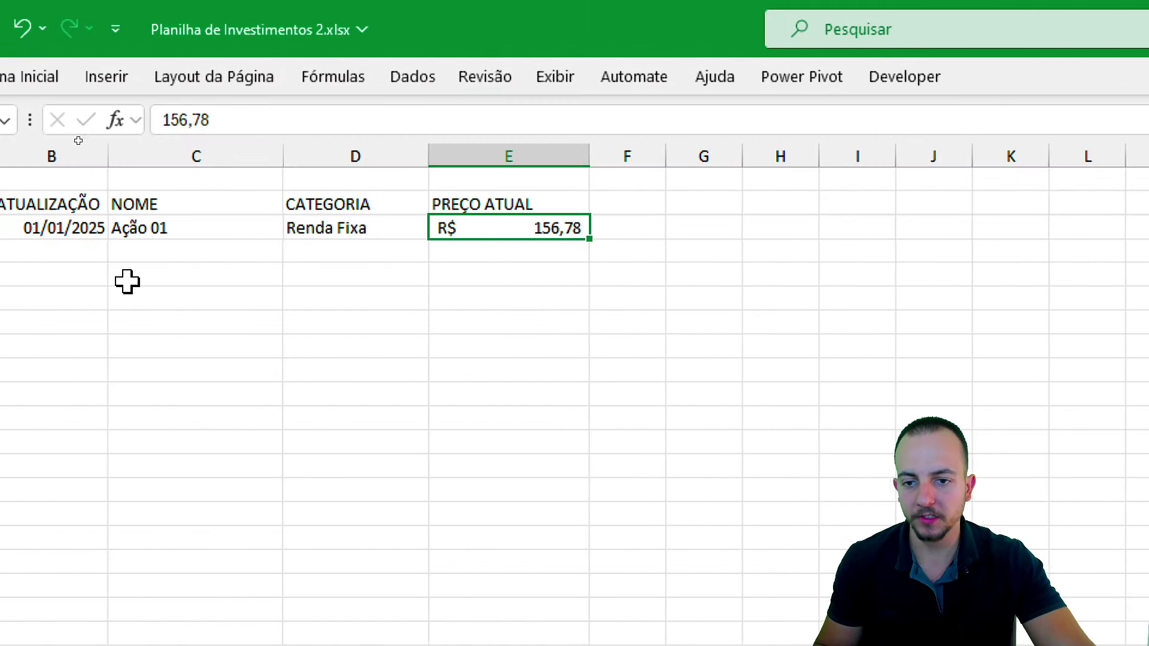
Centre B2:E3 horizontally and vertically and begin inserting it as a table.
{"action": "left_click", "coordinate": [152, 211]}
{"action": "left_click_drag", "start_coordinate": [151, 211], "coordinate": [577, 225]}
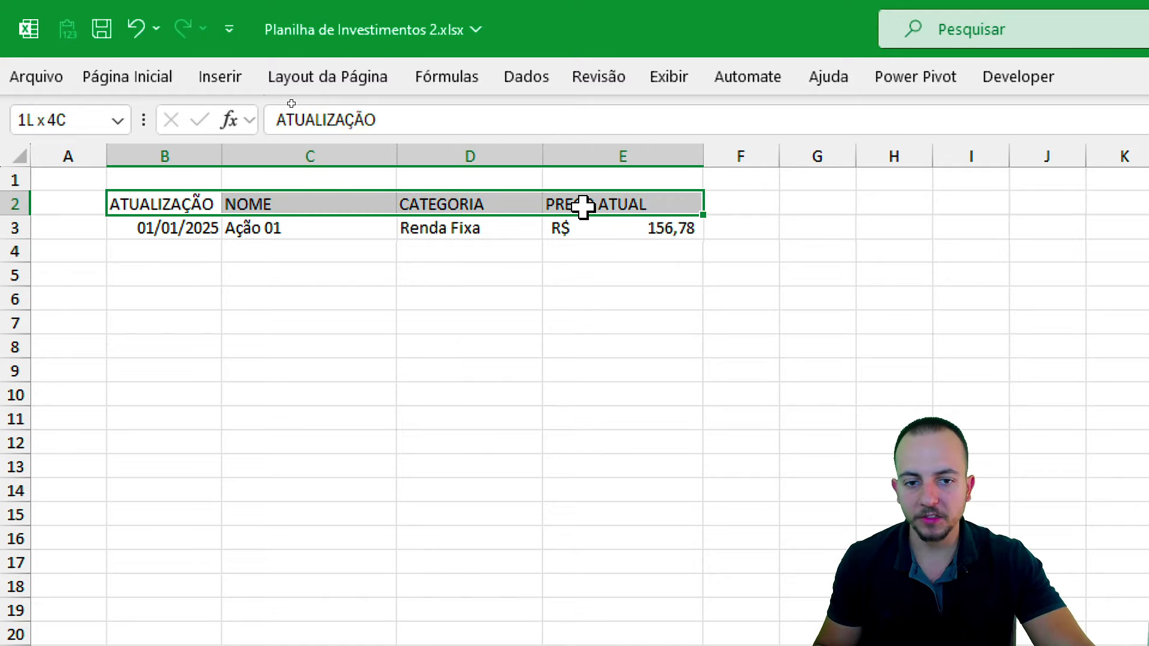
{"action": "left_click", "coordinate": [156, 87]}
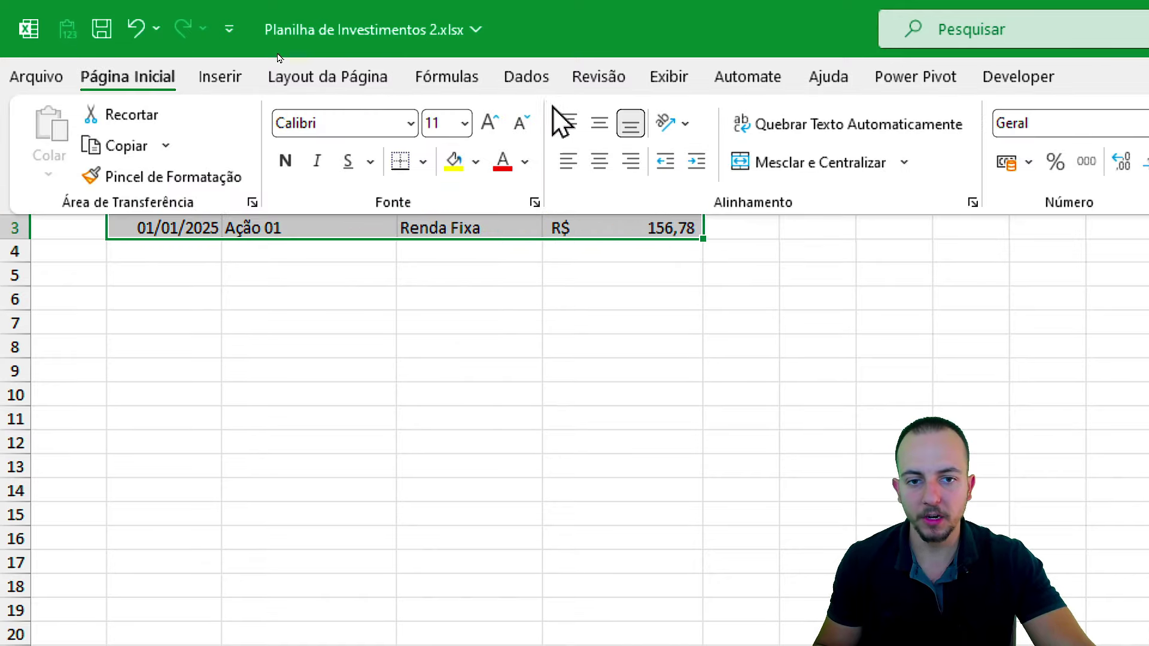
{"action": "left_click", "coordinate": [599, 122]}
{"action": "left_click", "coordinate": [599, 161]}
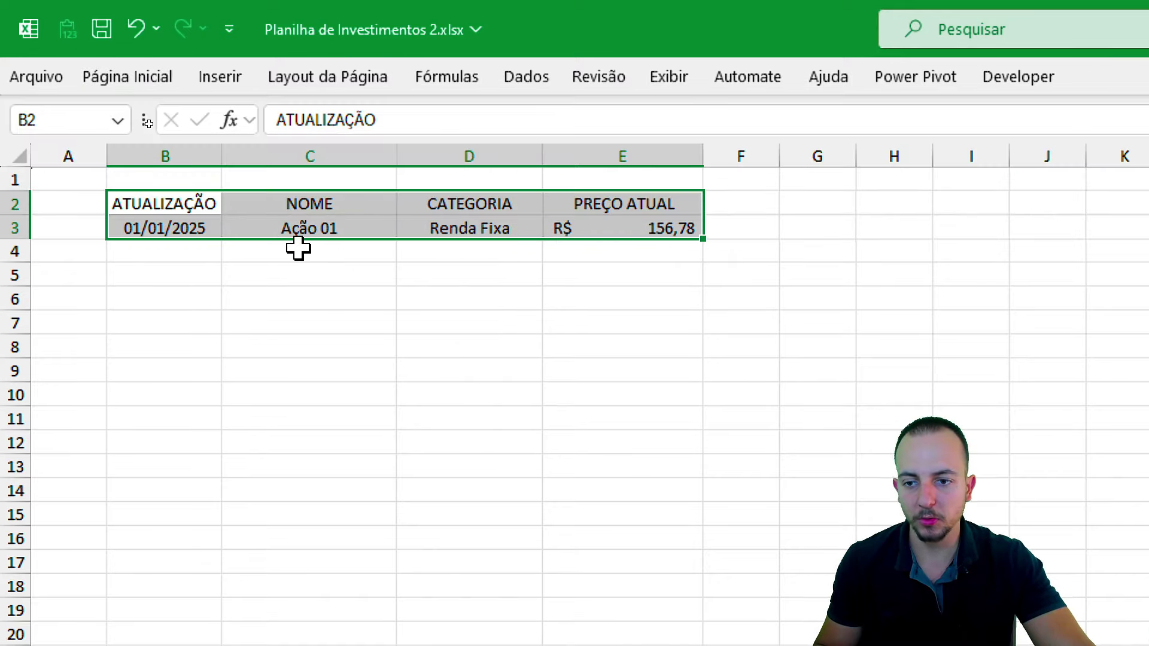
{"action": "left_click", "coordinate": [219, 77]}
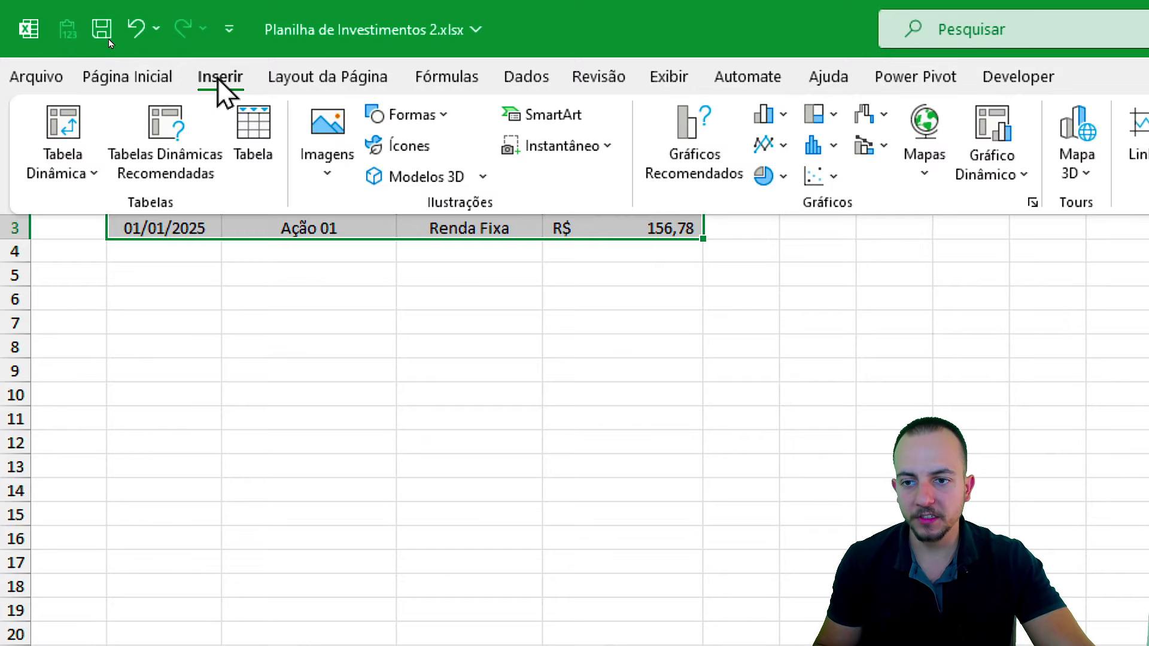
{"action": "left_click", "coordinate": [254, 129]}
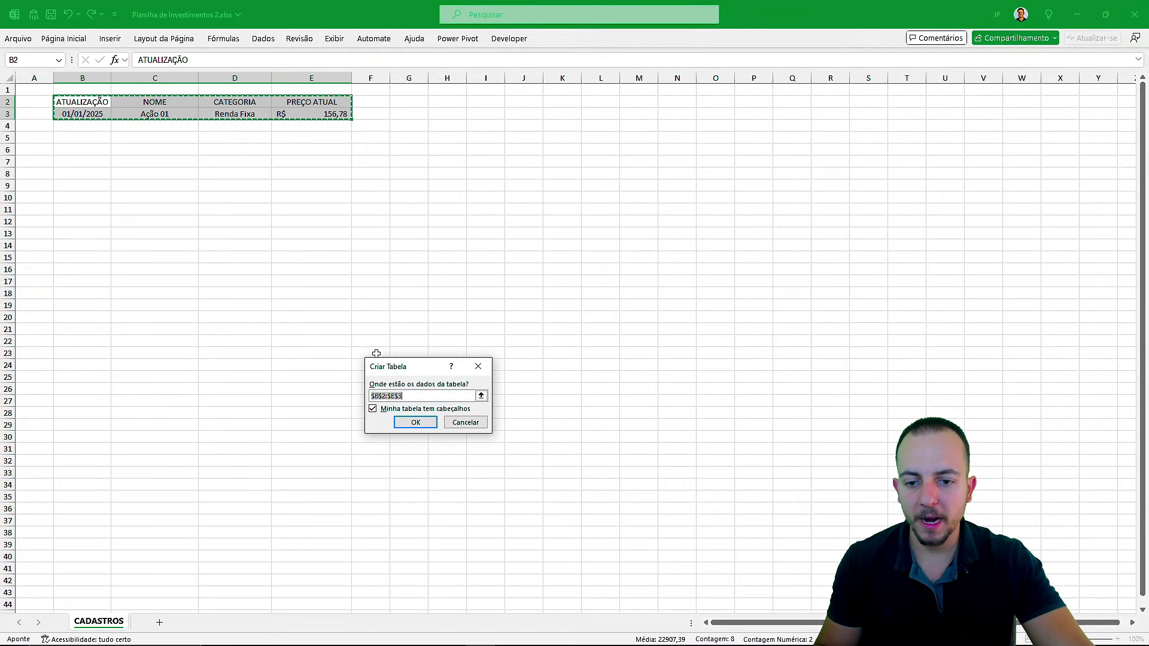
Confirm B2:E3 as a table with headers and show its Design da Tabela options.
{"action": "mouse_move", "coordinate": [394, 371]}
{"action": "left_mouse_down"}
{"action": "mouse_move", "coordinate": [103, 141]}
{"action": "mouse_move", "coordinate": [652, 127]}
{"action": "mouse_move", "coordinate": [688, 226]}
{"action": "left_mouse_up"}
{"action": "mouse_move", "coordinate": [701, 165]}
{"action": "left_mouse_down"}
{"action": "mouse_move", "coordinate": [745, 77]}
{"action": "mouse_move", "coordinate": [795, 78]}
{"action": "left_mouse_up"}
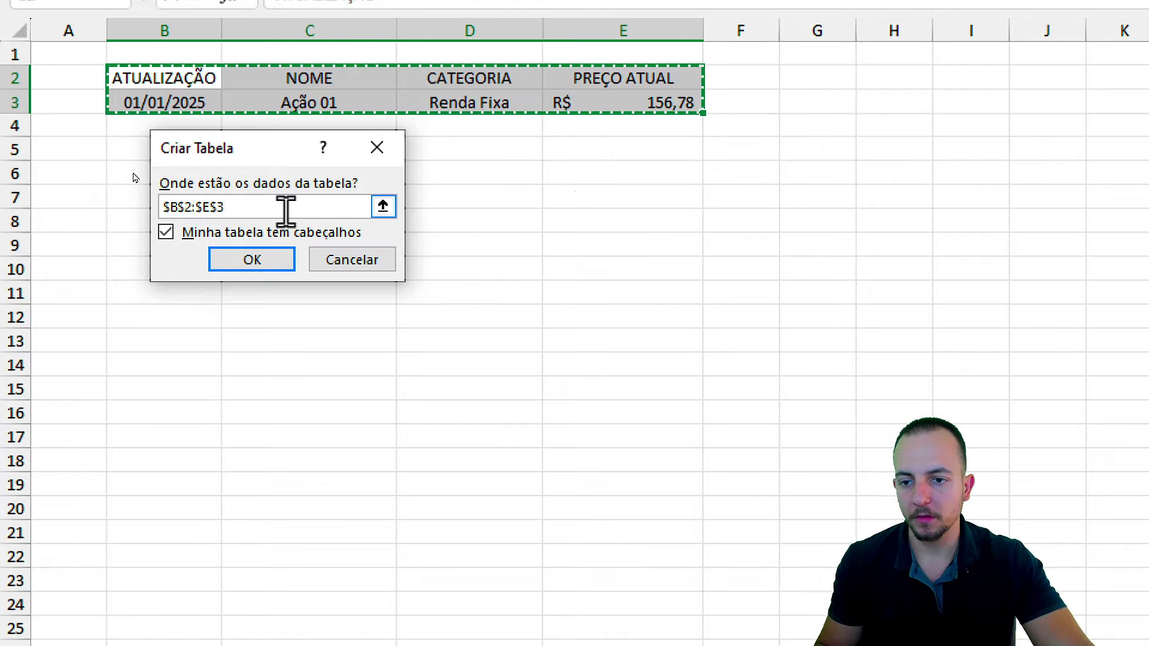
{"action": "left_click", "coordinate": [251, 259]}
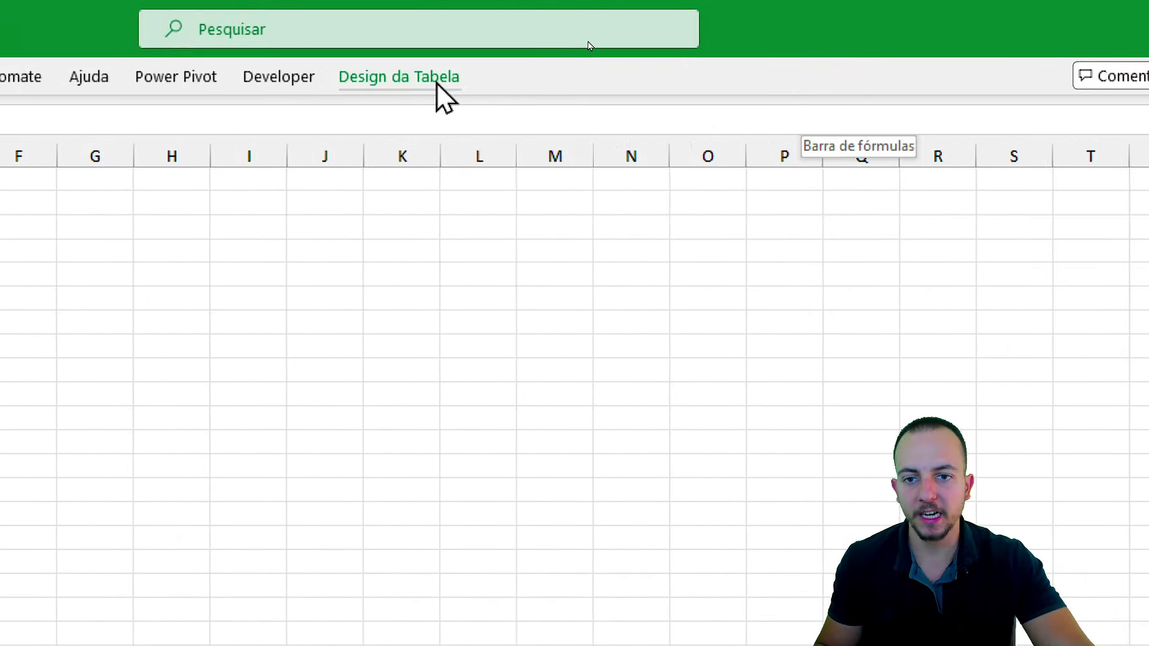
{"action": "left_click", "coordinate": [436, 80]}
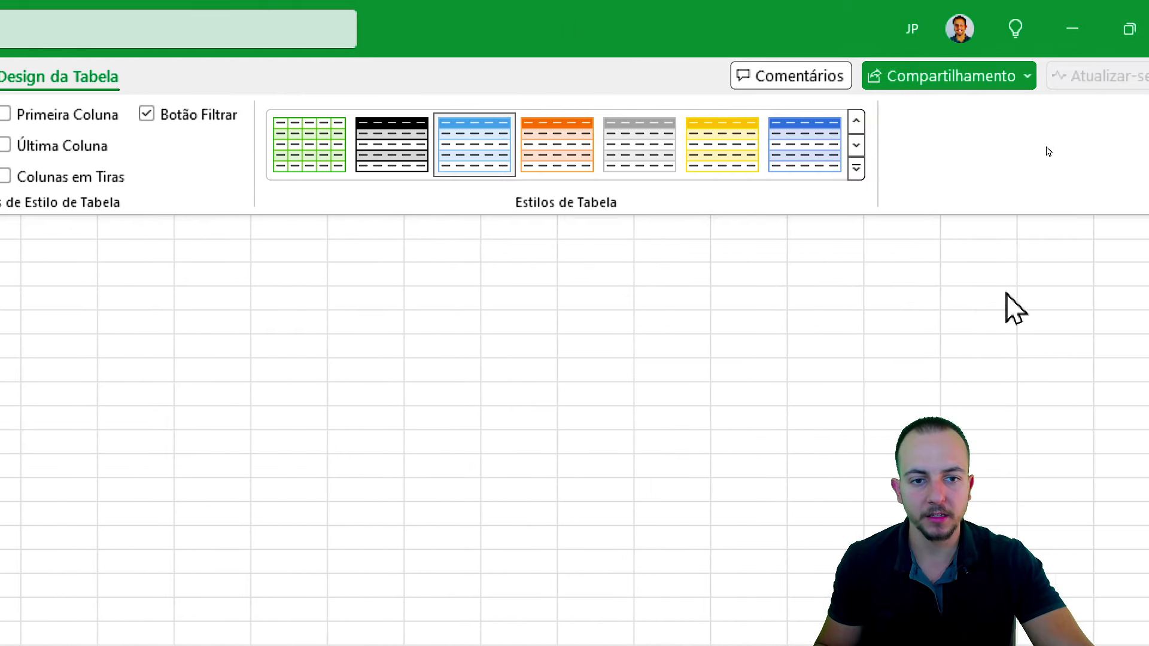
Set the table style to Nenhuma and give header B2:E2 a purple fill with white text.
{"action": "left_click", "coordinate": [852, 171]}
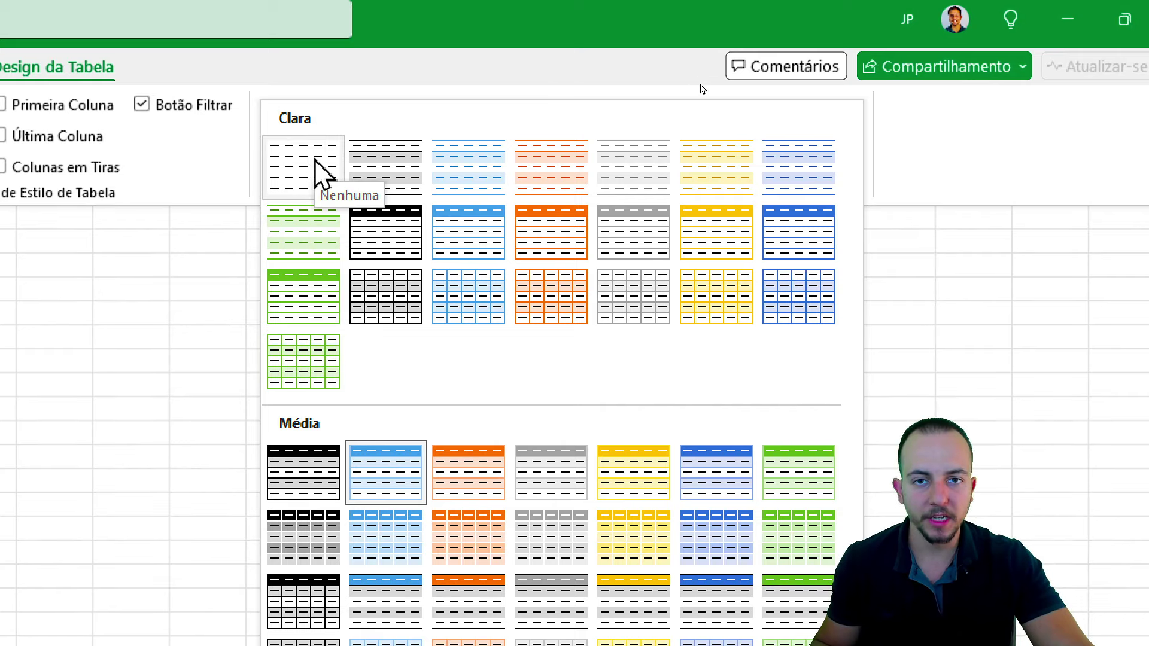
{"action": "left_click", "coordinate": [318, 172]}
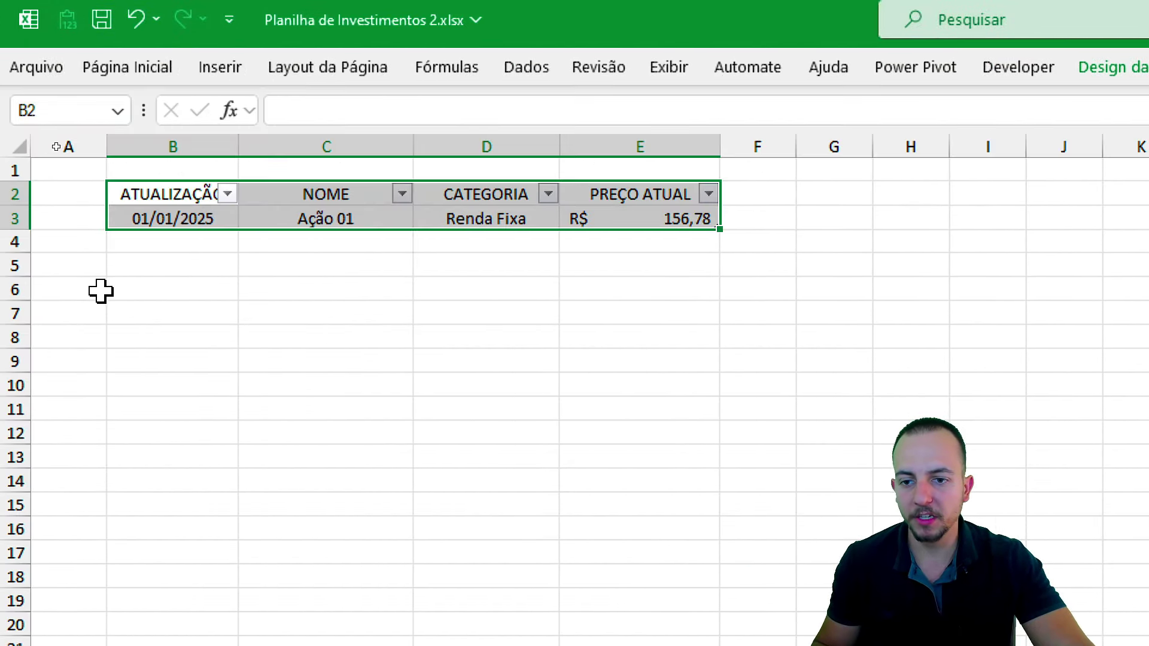
{"action": "left_click_drag", "start_coordinate": [180, 196], "coordinate": [672, 202]}
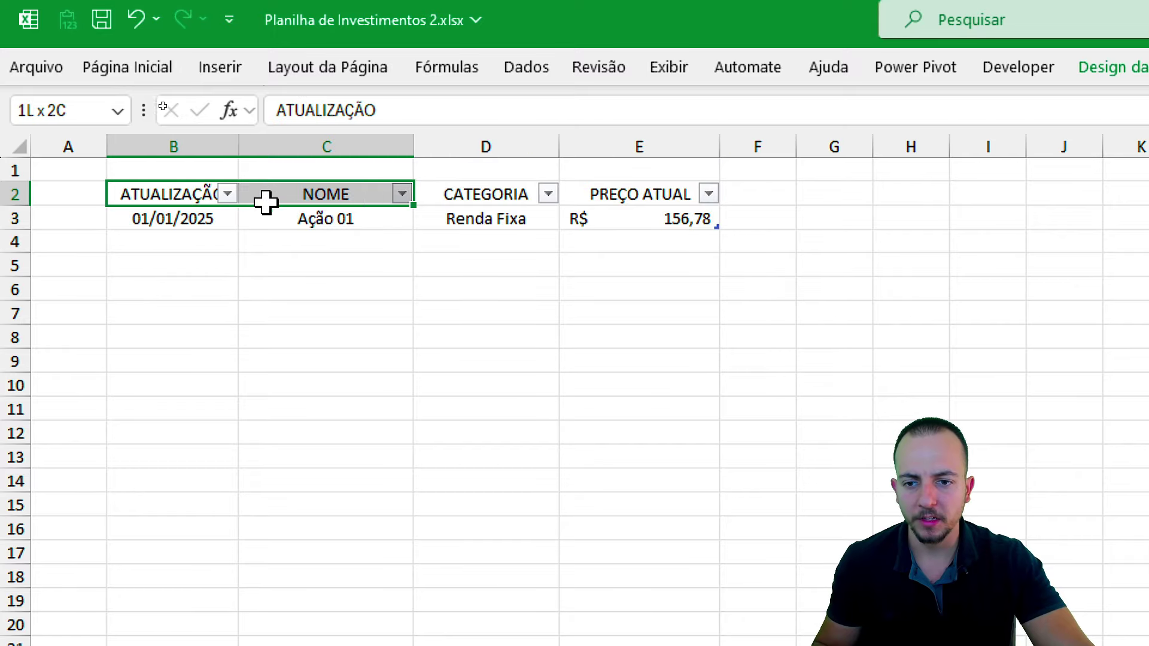
{"action": "left_click", "coordinate": [153, 68]}
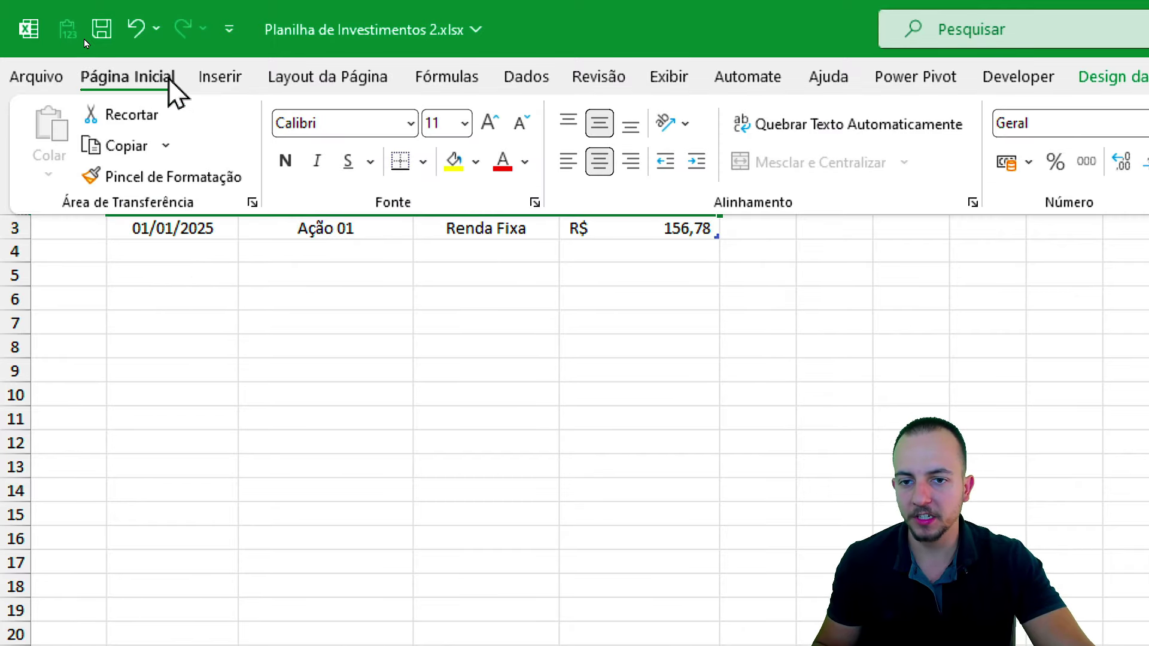
{"action": "left_click", "coordinate": [476, 162]}
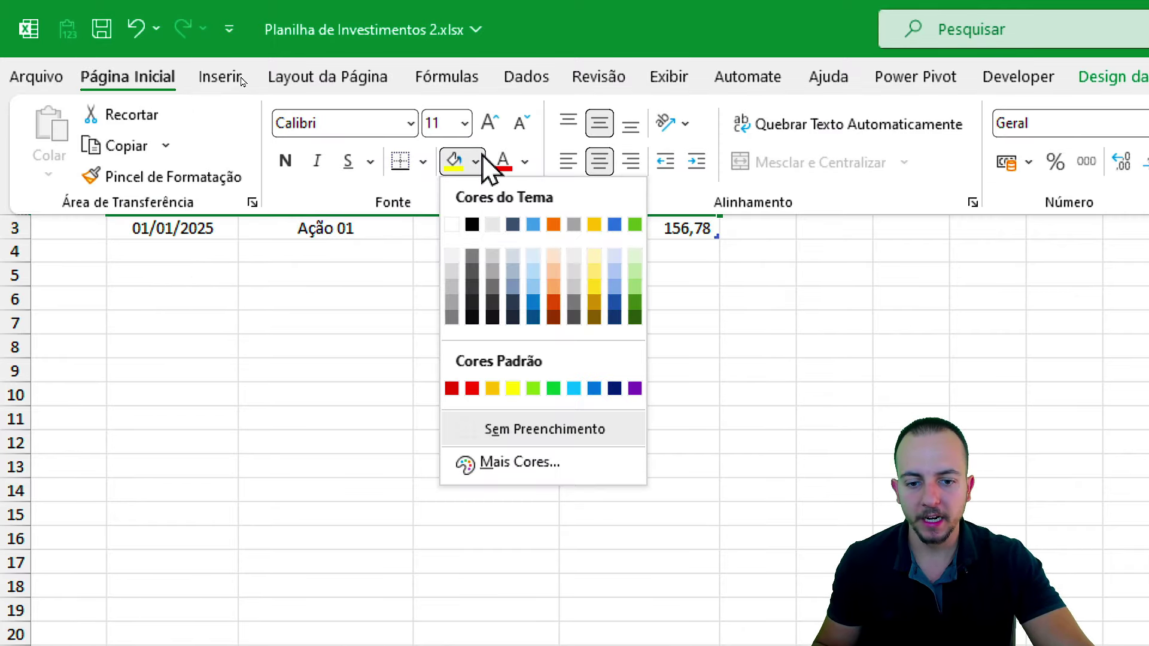
{"action": "left_click", "coordinate": [635, 389]}
{"action": "left_click", "coordinate": [525, 162]}
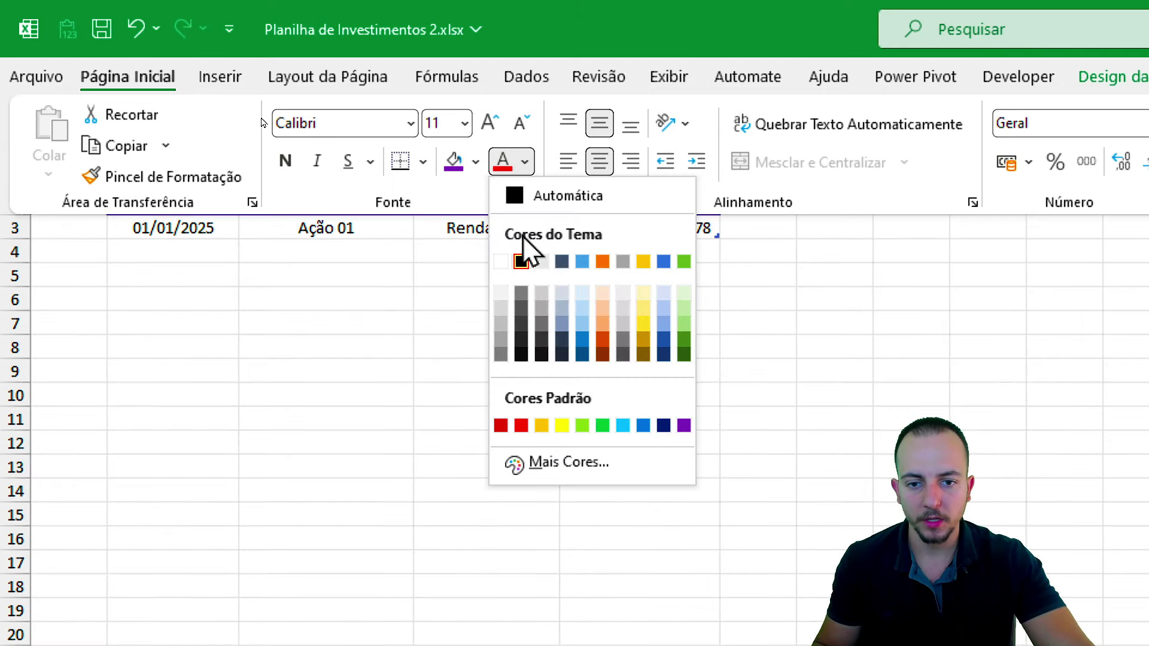
{"action": "left_click", "coordinate": [501, 261]}
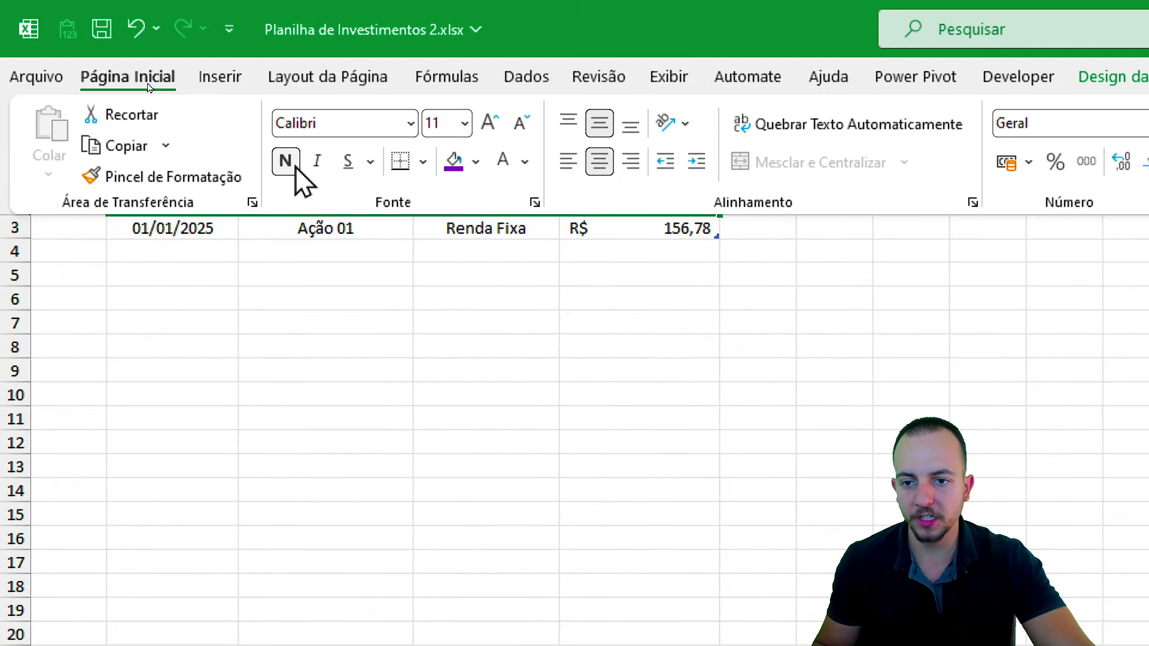
{"action": "left_click", "coordinate": [159, 254]}
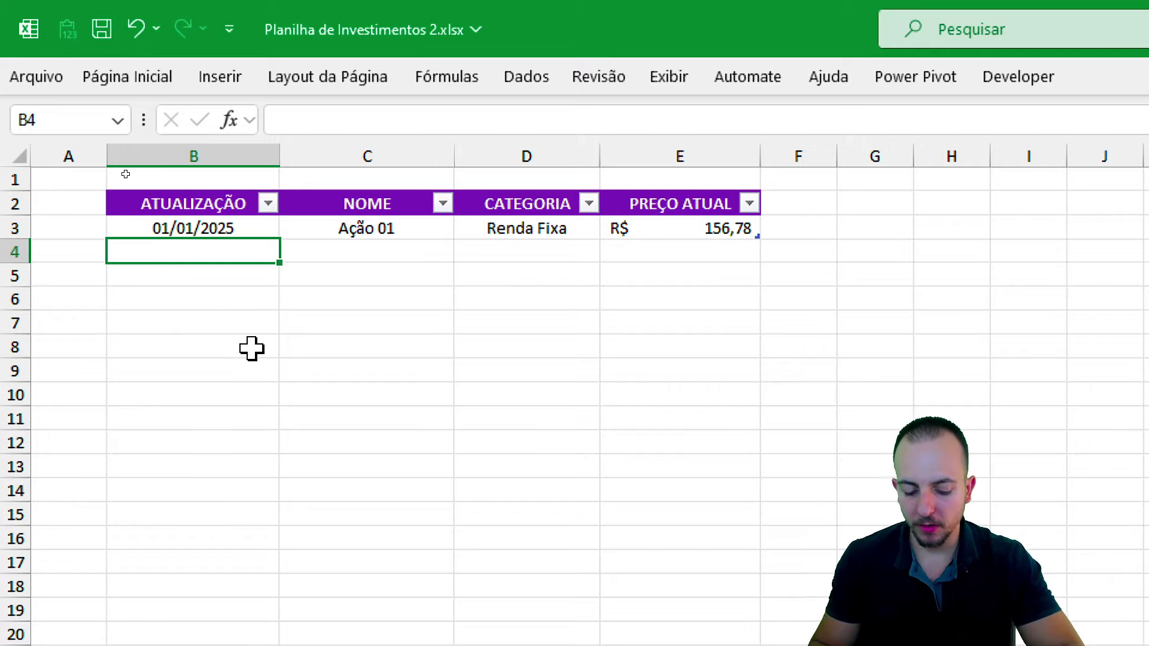
Add the Ação 02 row with a date, category Cripto and price 99,99, continuing below.
{"action": "type", "text": "01/01/2025"}
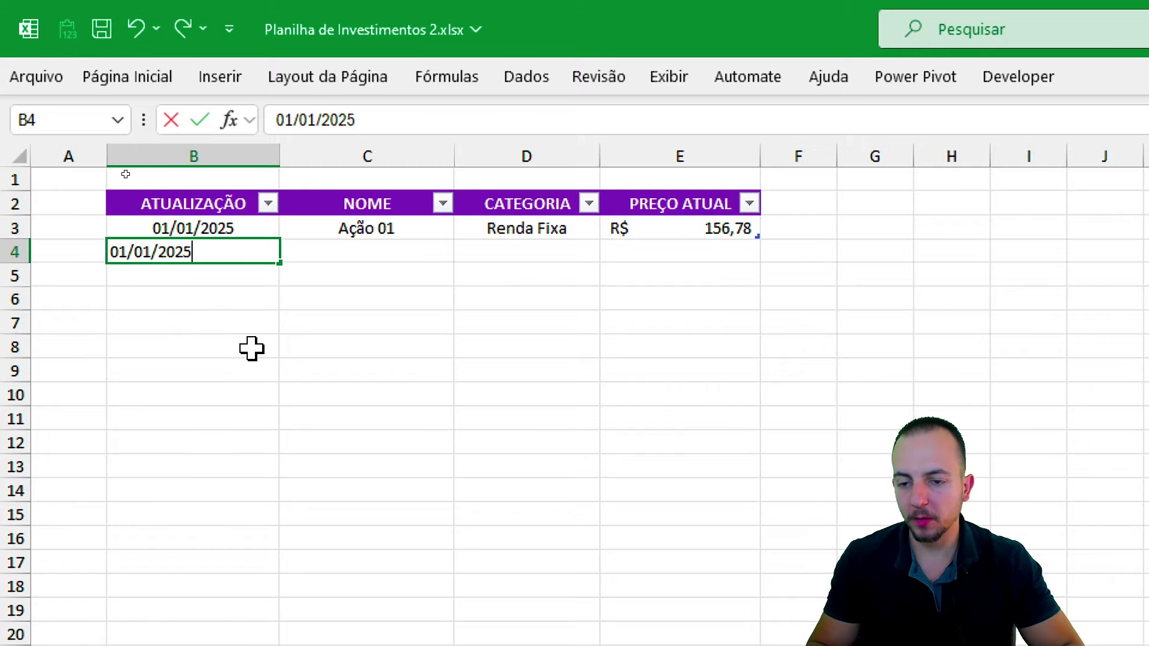
{"action": "key", "text": "Tab"}
{"action": "type", "text": "Ação 02"}
{"action": "key", "text": "Tab"}
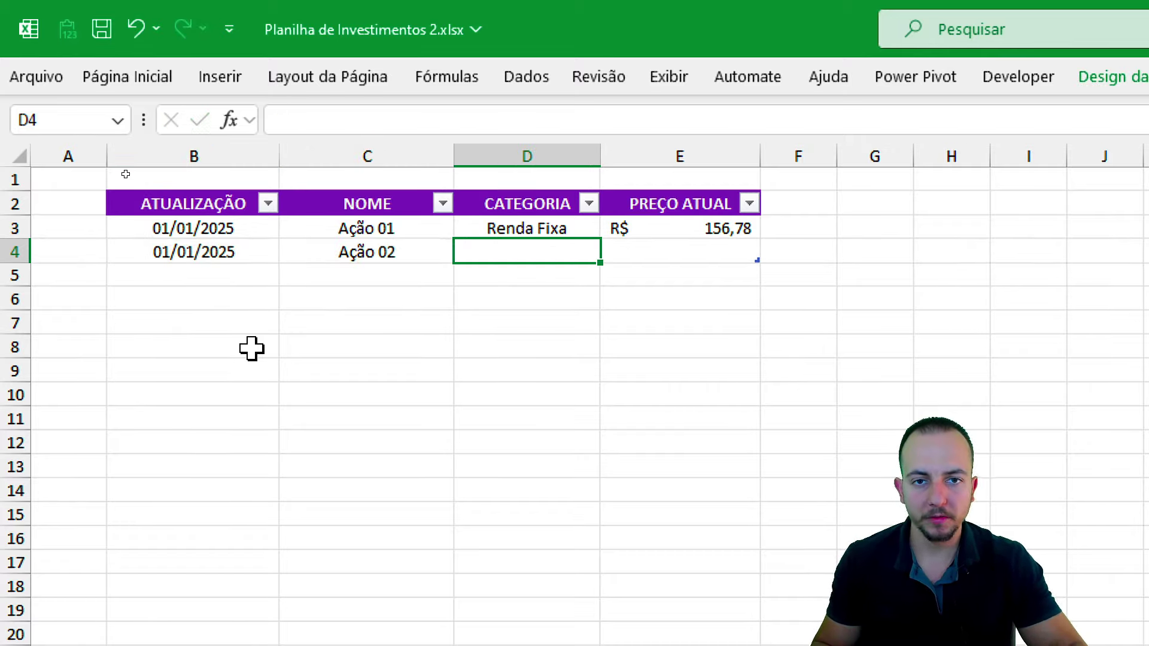
{"action": "type", "text": "Cripto"}
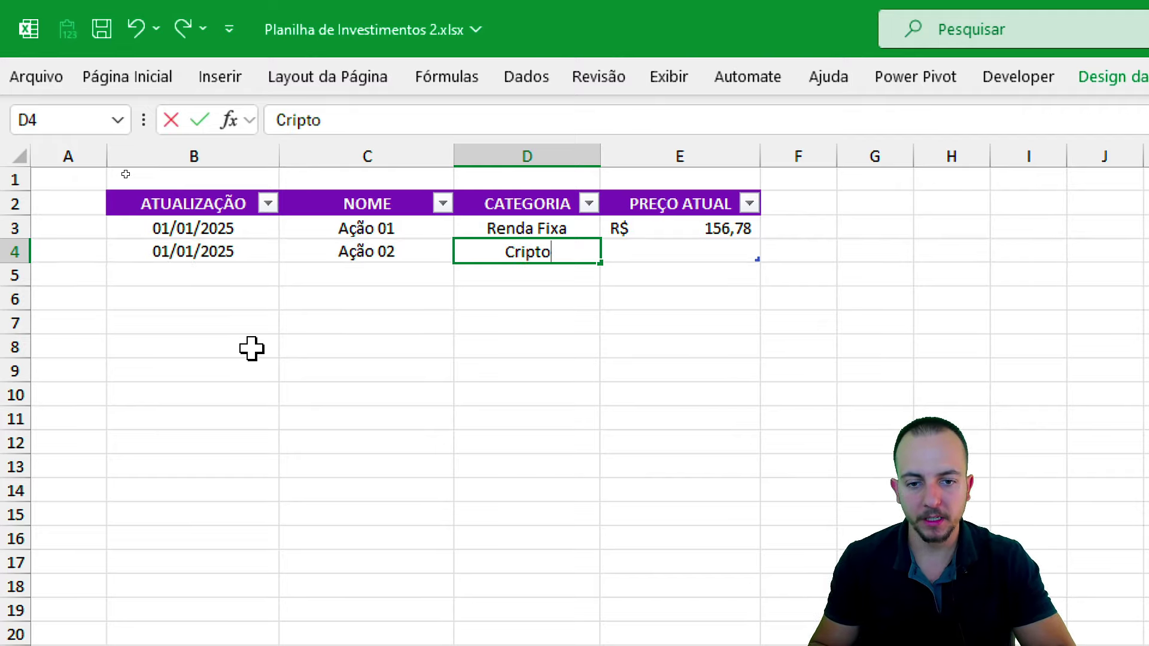
{"action": "key", "text": "Tab"}
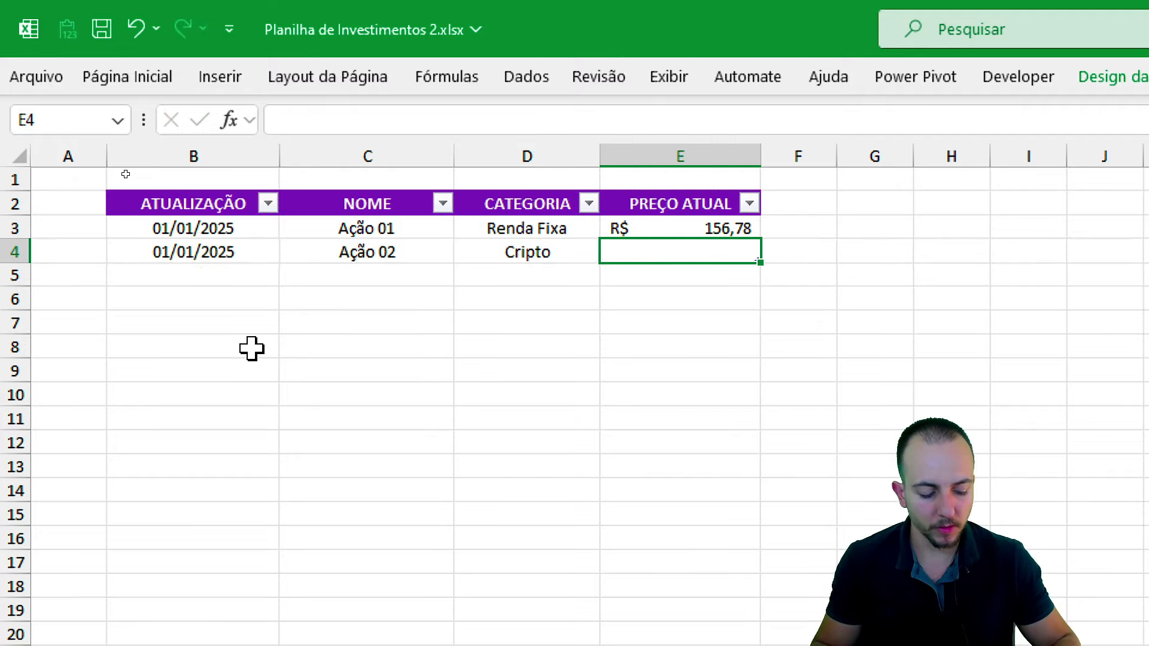
{"action": "type", "text": "99,99"}
{"action": "key", "text": "Return"}
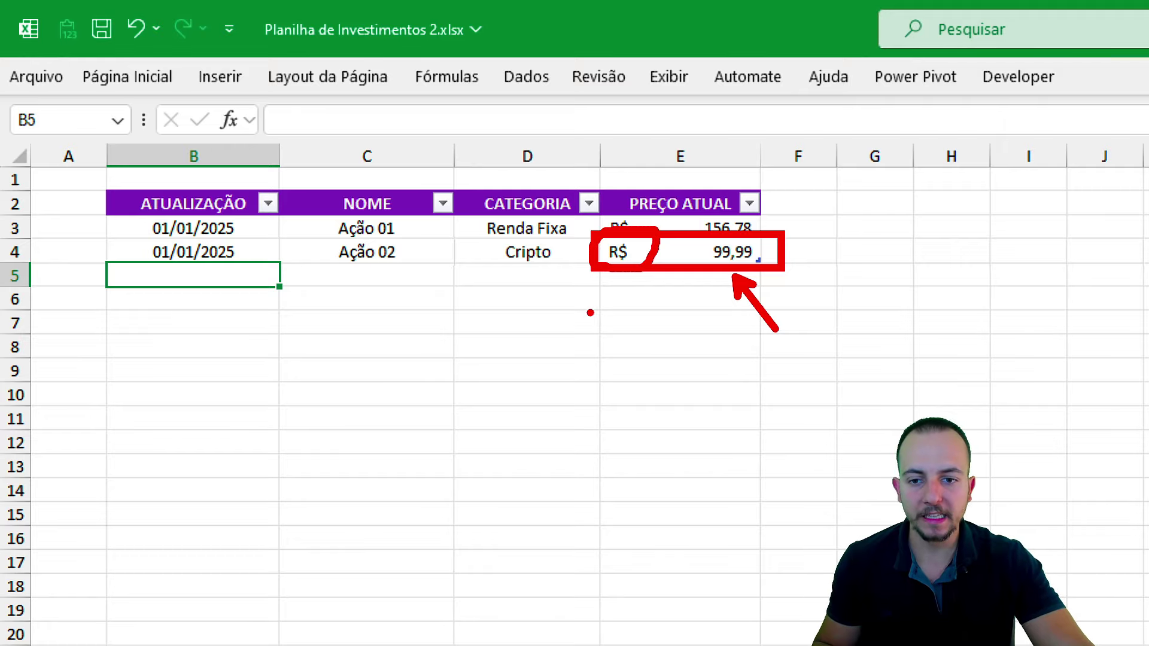
{"action": "left_click_drag", "start_coordinate": [245, 276], "coordinate": [630, 511]}
{"action": "left_click", "coordinate": [231, 281]}
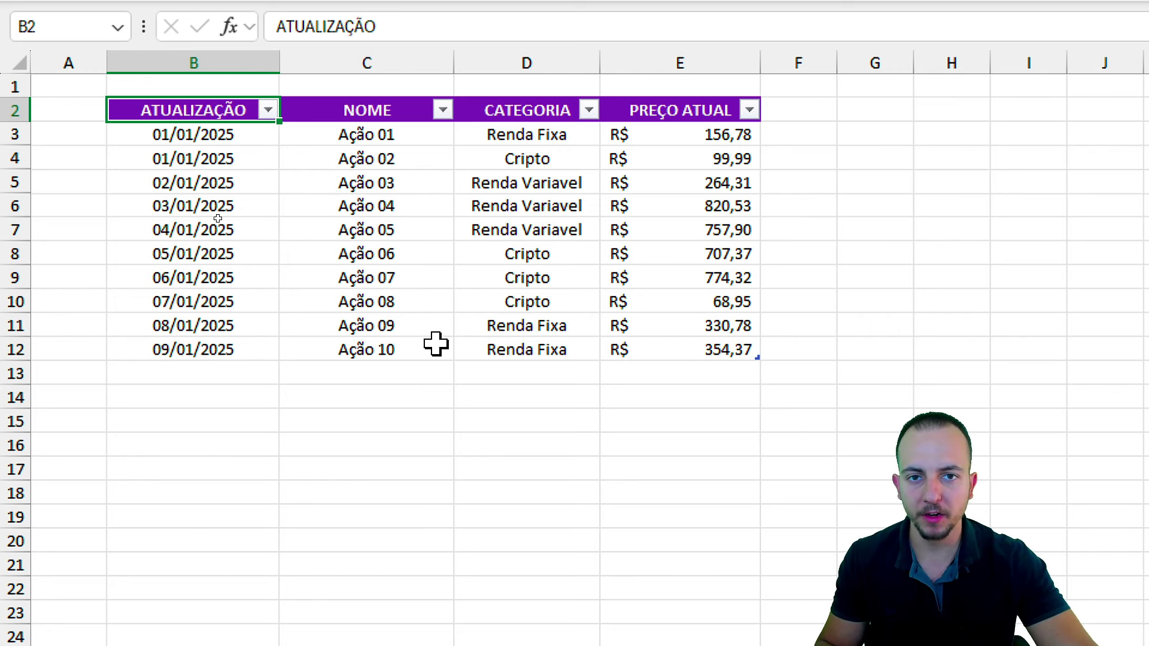
Sort the table by CATEGORIA from A to Z.
{"action": "left_click", "coordinate": [584, 137]}
{"action": "left_click", "coordinate": [569, 160]}
{"action": "left_click", "coordinate": [569, 185]}
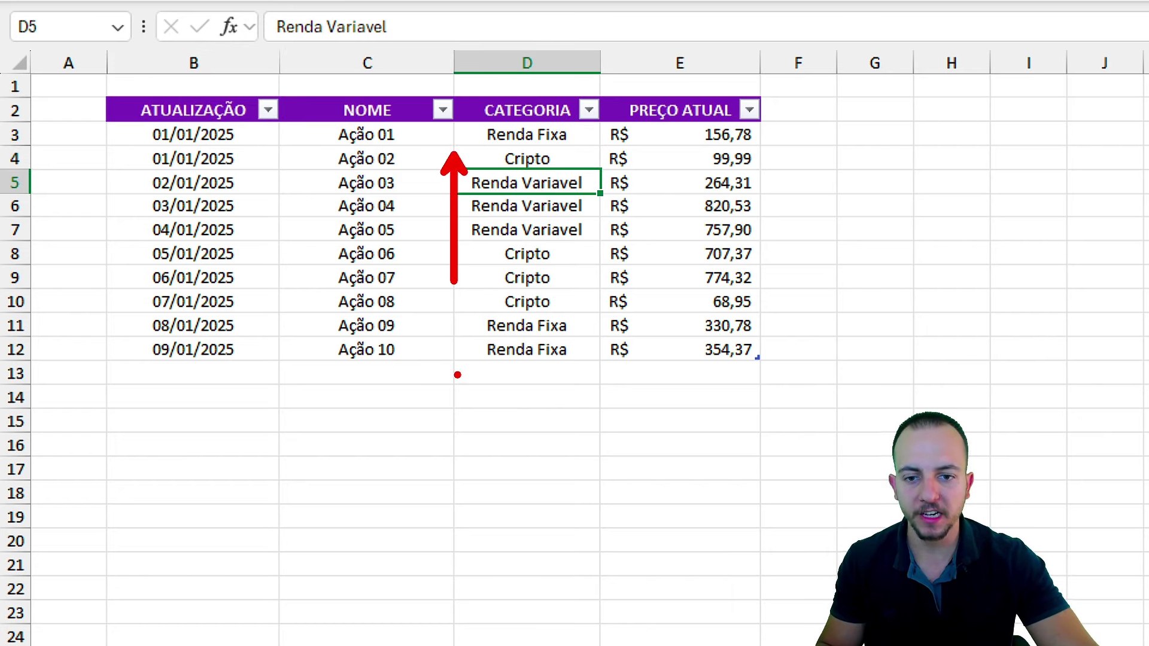
{"action": "left_click", "coordinate": [589, 110]}
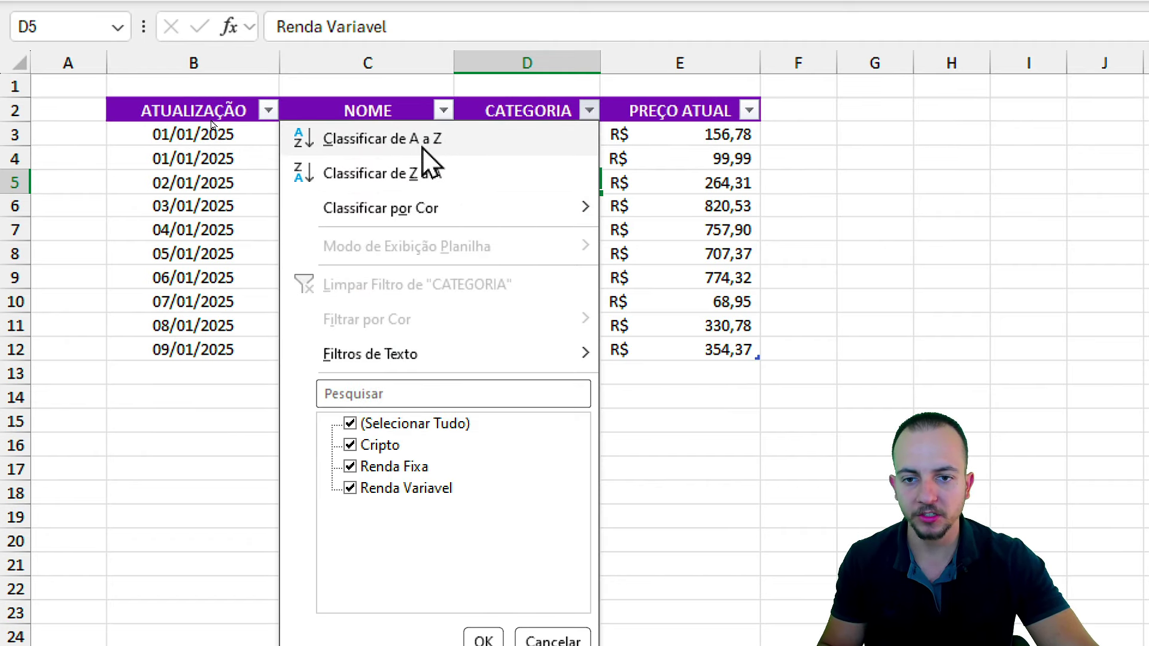
{"action": "left_click", "coordinate": [448, 141]}
{"action": "left_click", "coordinate": [567, 137]}
{"action": "left_click_drag", "start_coordinate": [543, 275], "coordinate": [527, 326]}
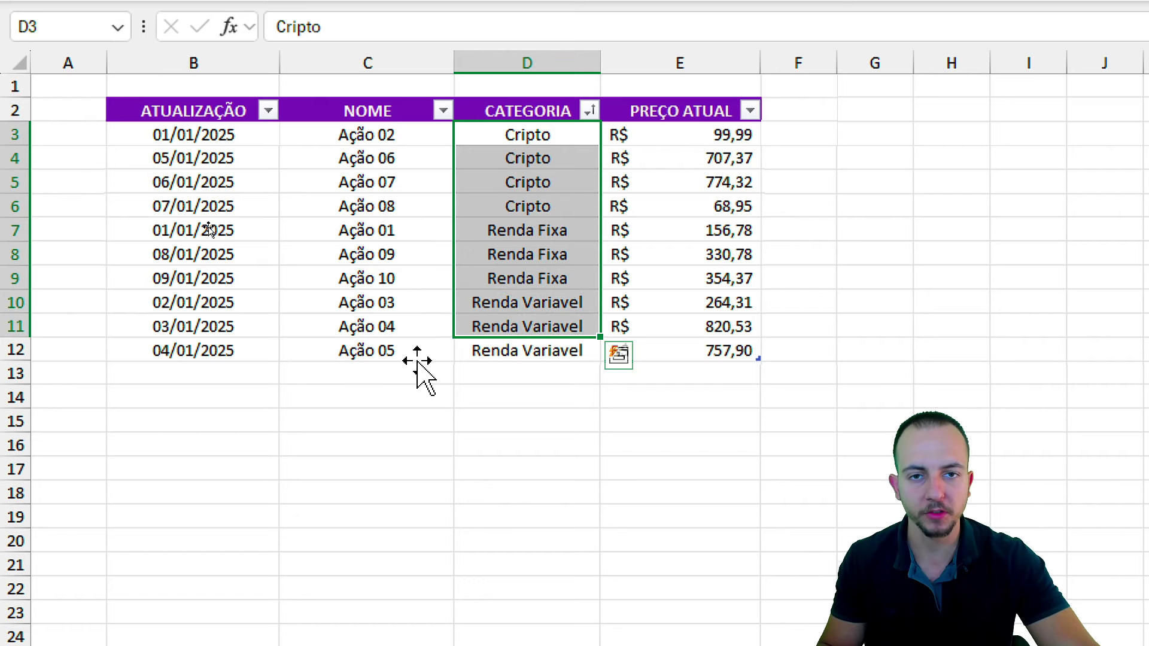
Sort the table by ATUALIZAÇÃO date from oldest to newest.
{"action": "left_click_drag", "start_coordinate": [220, 144], "coordinate": [198, 272]}
{"action": "left_click", "coordinate": [240, 107]}
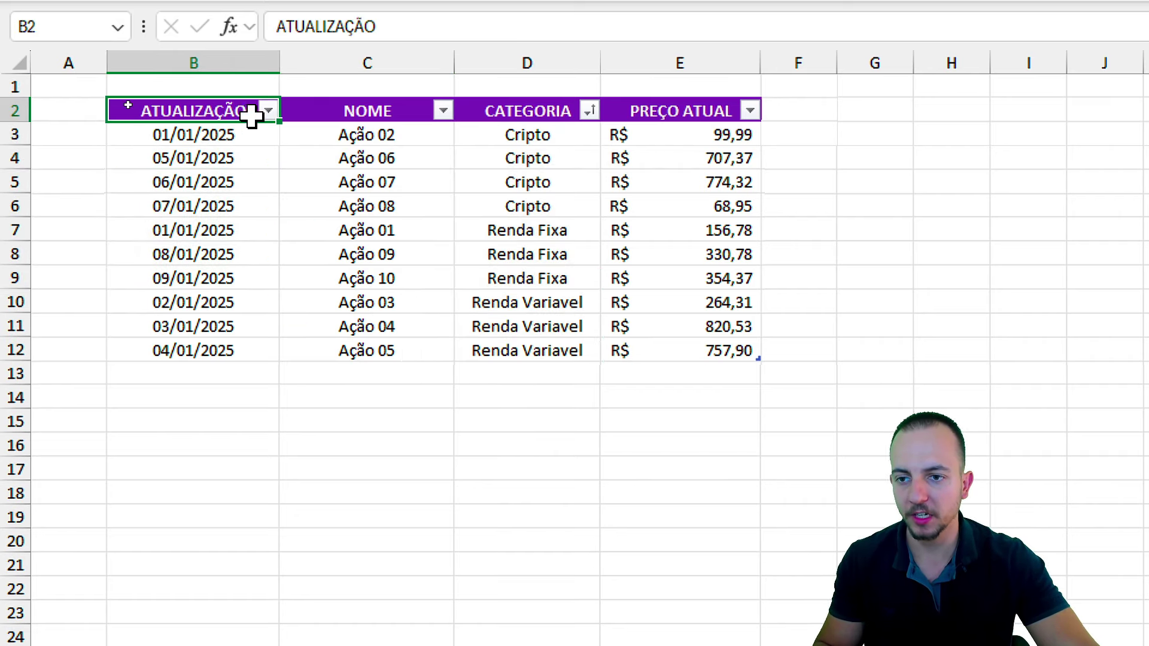
{"action": "left_click", "coordinate": [268, 110]}
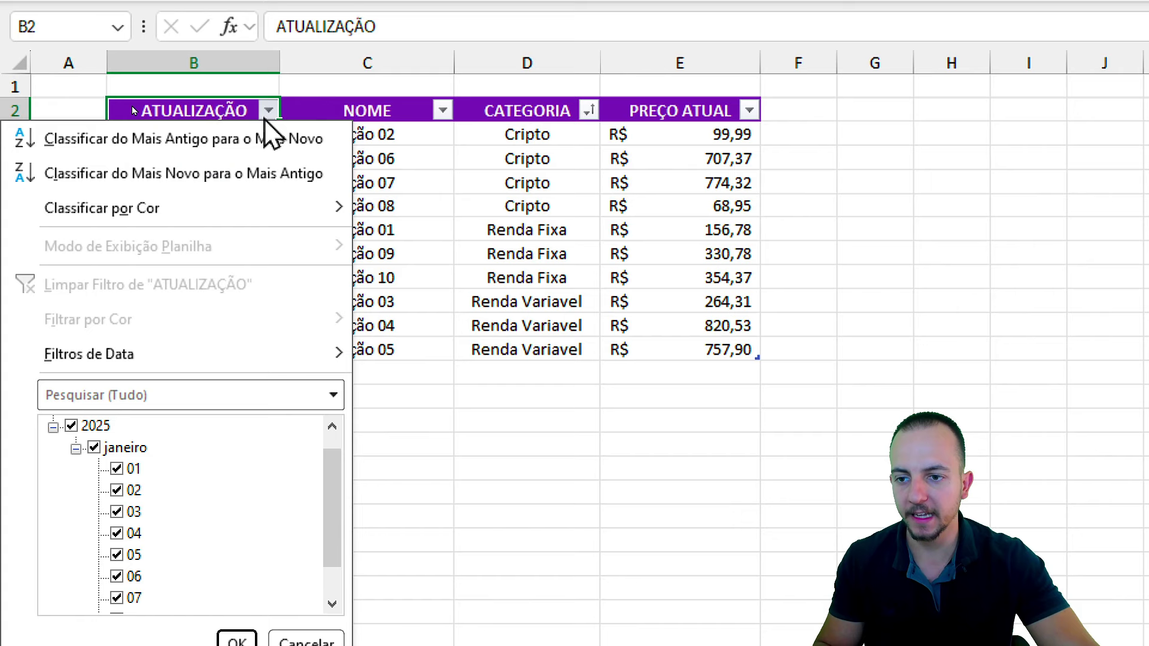
{"action": "left_click", "coordinate": [203, 138]}
{"action": "left_click", "coordinate": [222, 173]}
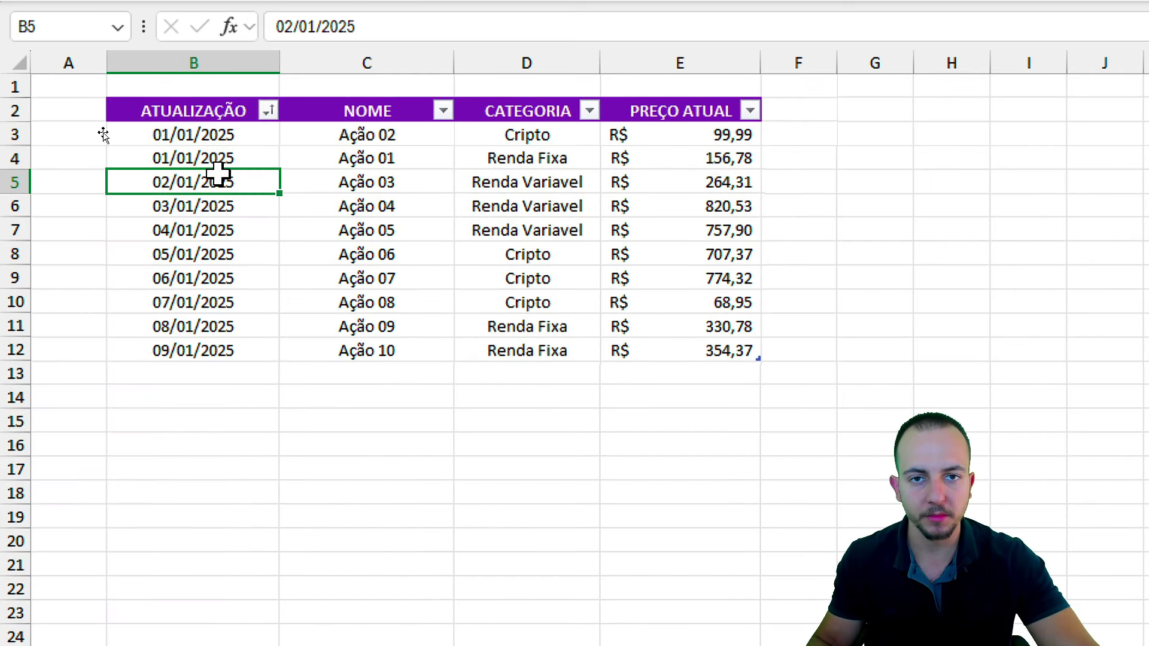
{"action": "left_click", "coordinate": [159, 101]}
{"action": "left_click", "coordinate": [158, 109]}
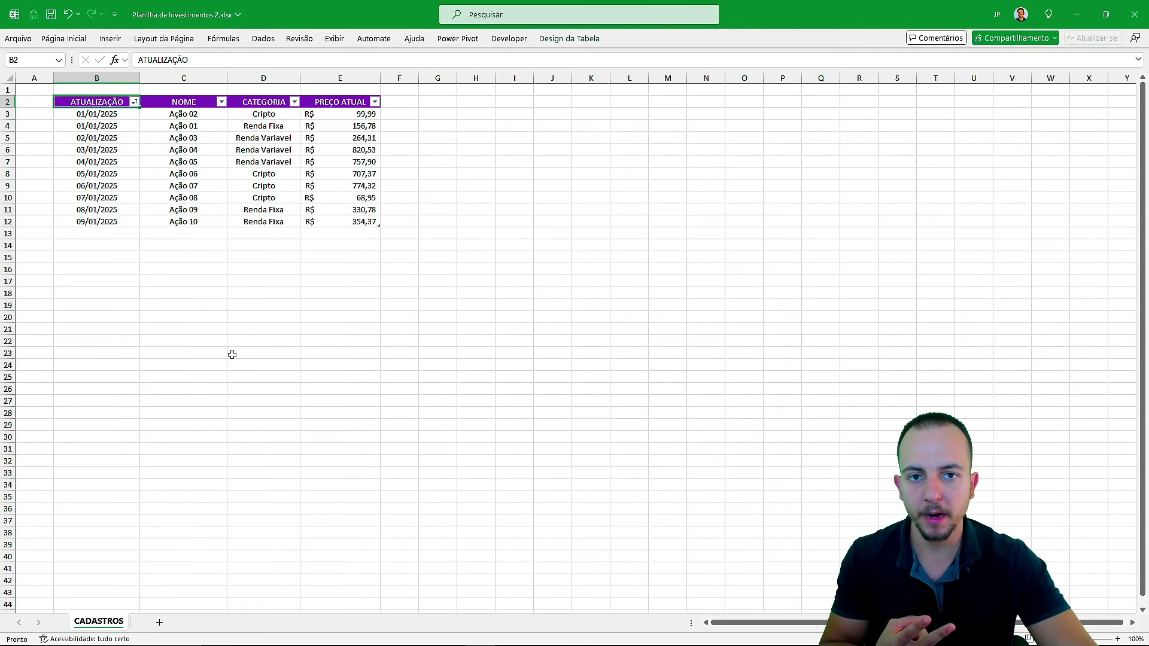
Add a new sheet and rename it INVESTIMENTOS (COMPRAS).
{"action": "left_click", "coordinate": [160, 622]}
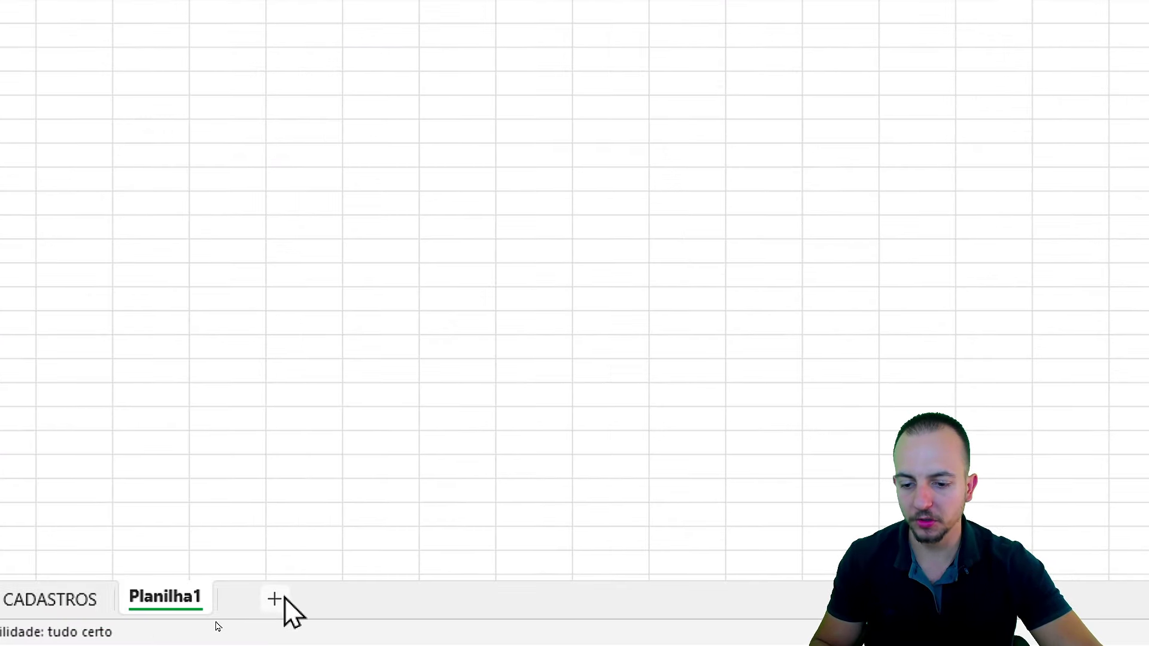
{"action": "left_click_drag", "start_coordinate": [285, 573], "coordinate": [308, 576]}
{"action": "mouse_move", "coordinate": [313, 547]}
{"action": "left_mouse_down"}
{"action": "mouse_move", "coordinate": [332, 564]}
{"action": "mouse_move", "coordinate": [361, 516]}
{"action": "left_mouse_up"}
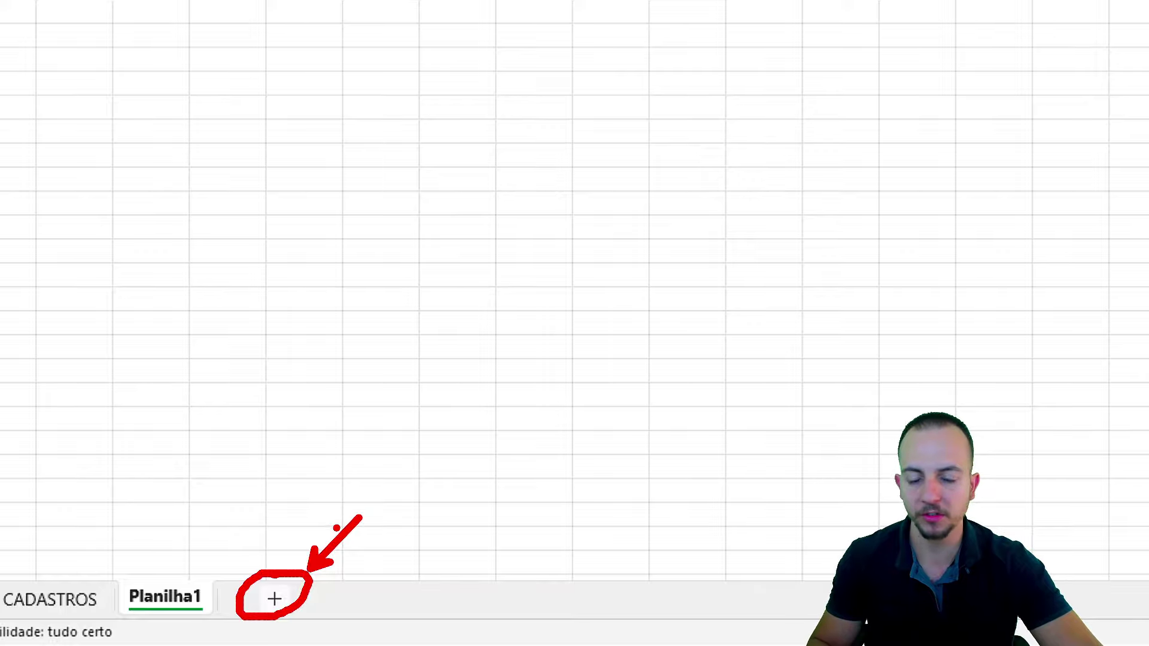
{"action": "right_click", "coordinate": [193, 600]}
{"action": "left_click", "coordinate": [354, 312]}
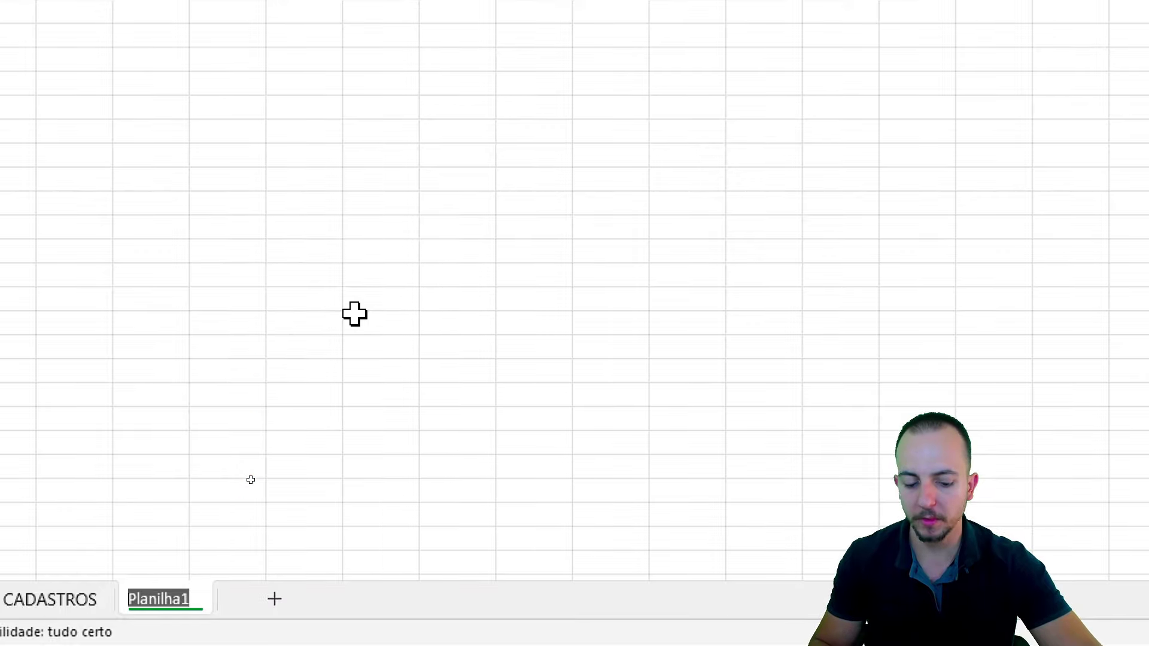
{"action": "type", "text": "INVESTIMENTOS (COMPRAS"}
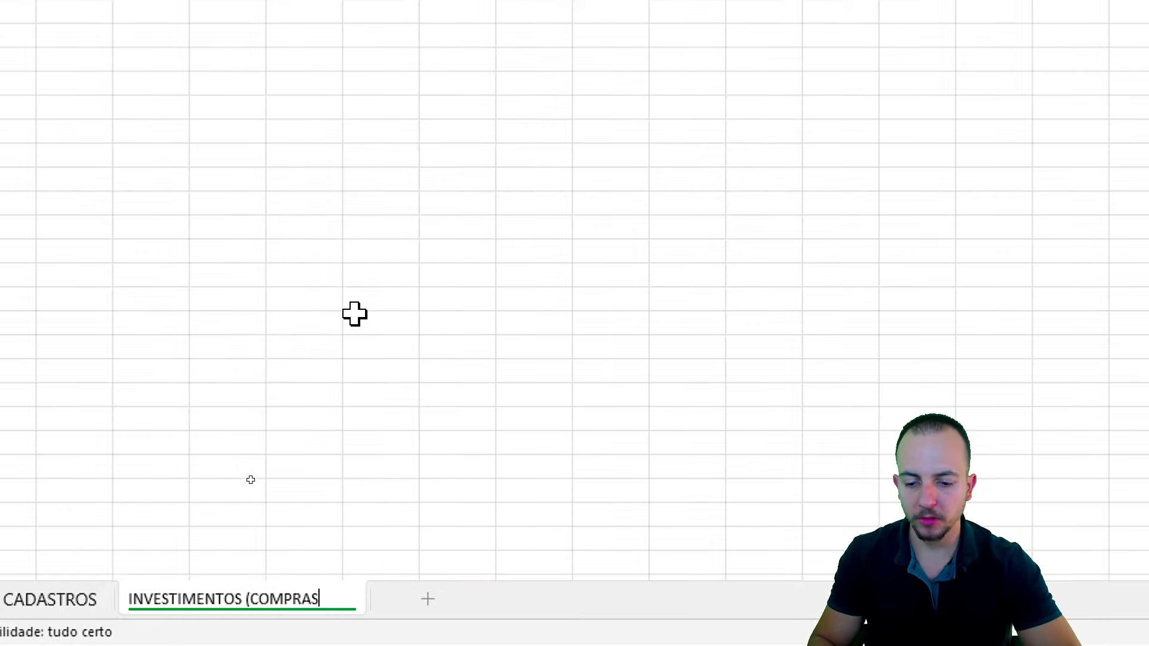
{"action": "key", "text": "Return"}
Enter headers DATA, NOME, CATEGORIA, QTD, VALOR UNIT, total value and OBSERVAÇÃO in B2:H2.
{"action": "scroll", "coordinate": [90, 74], "scroll_direction": "up", "scroll_amount": 5}
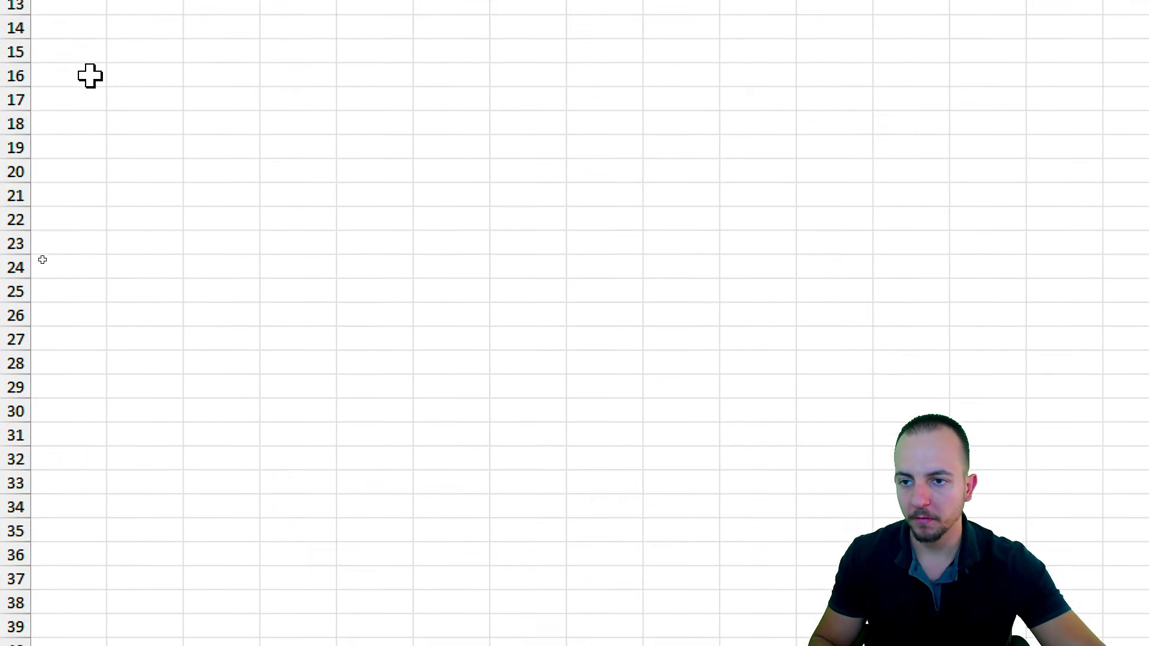
{"action": "scroll", "coordinate": [98, 79], "scroll_direction": "up", "scroll_amount": 4}
{"action": "left_click", "coordinate": [140, 94]}
{"action": "type", "text": "DATA"}
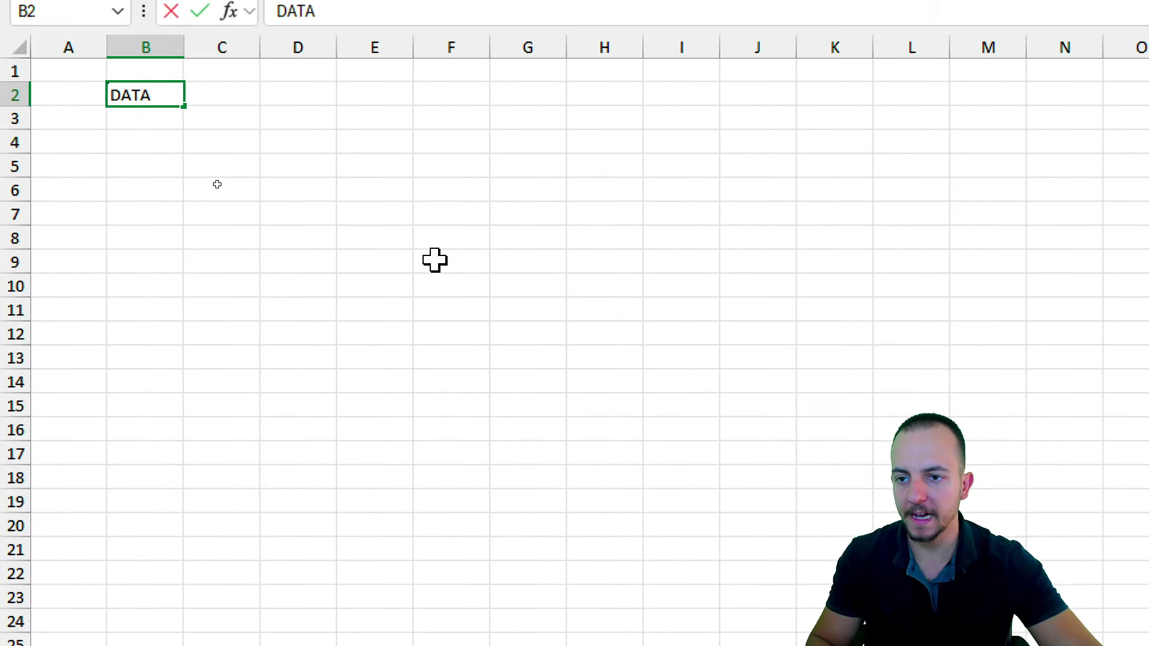
{"action": "key", "text": "Tab"}
{"action": "type", "text": "NOME"}
{"action": "key", "text": "Tab"}
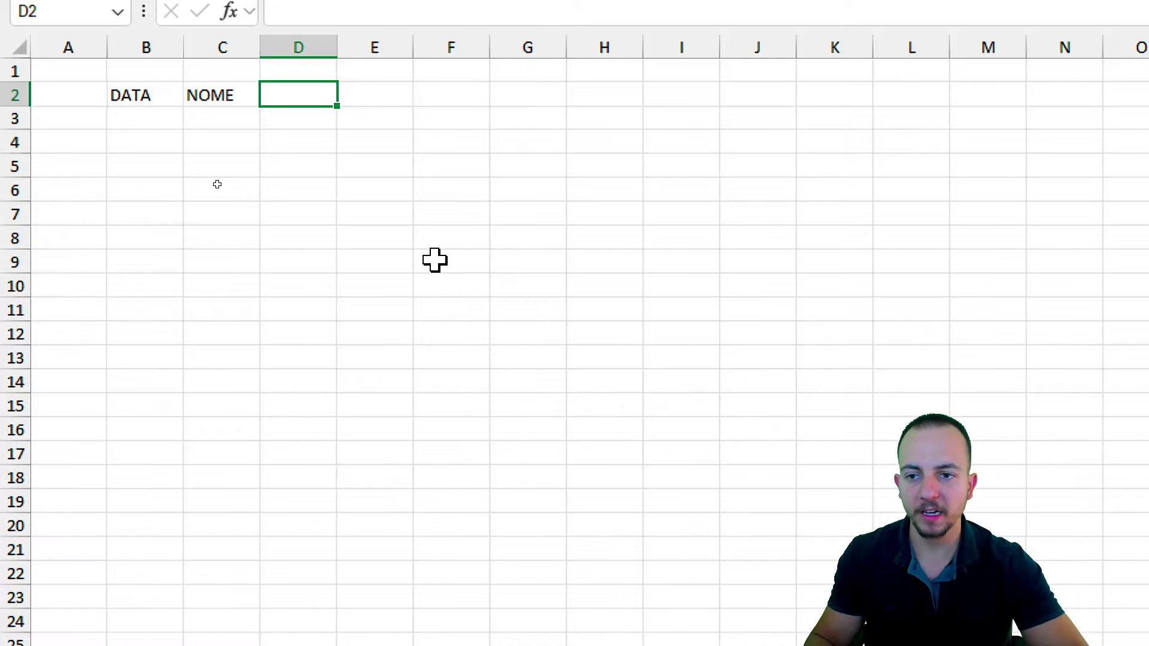
{"action": "type", "text": "CATEGORIA"}
{"action": "key", "text": "Tab"}
{"action": "type", "text": "QT"}
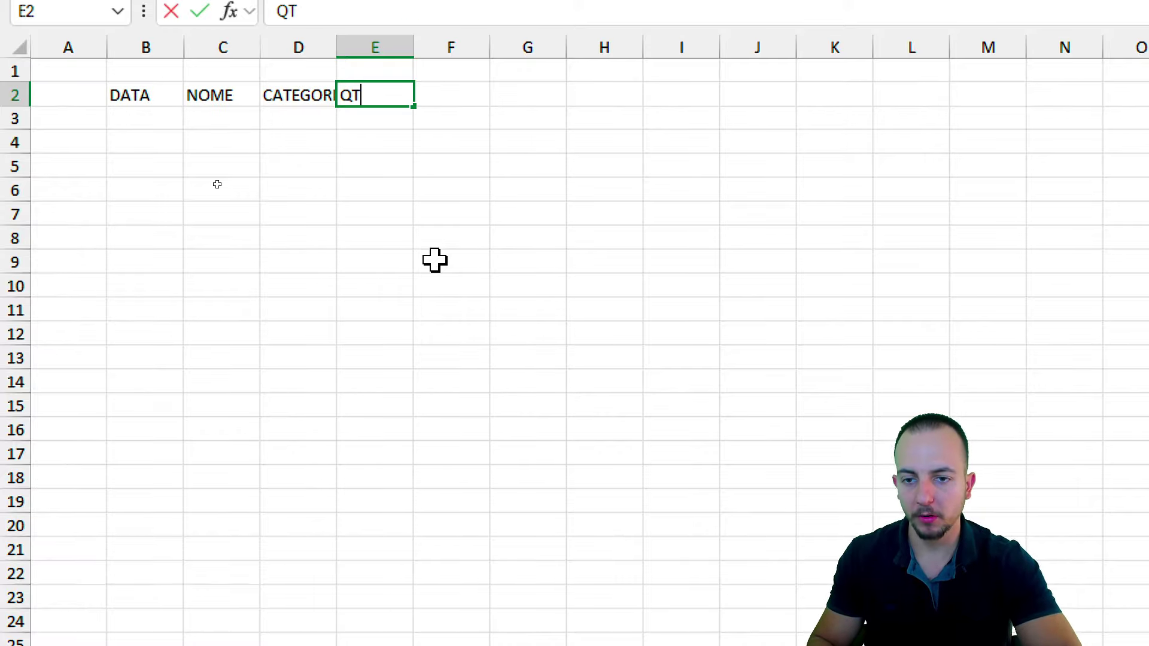
{"action": "type", "text": "D"}
{"action": "key", "text": "Tab"}
{"action": "type", "text": "VALOR UNIT"}
{"action": "key", "text": "Tab"}
{"action": "type", "text": "V"}
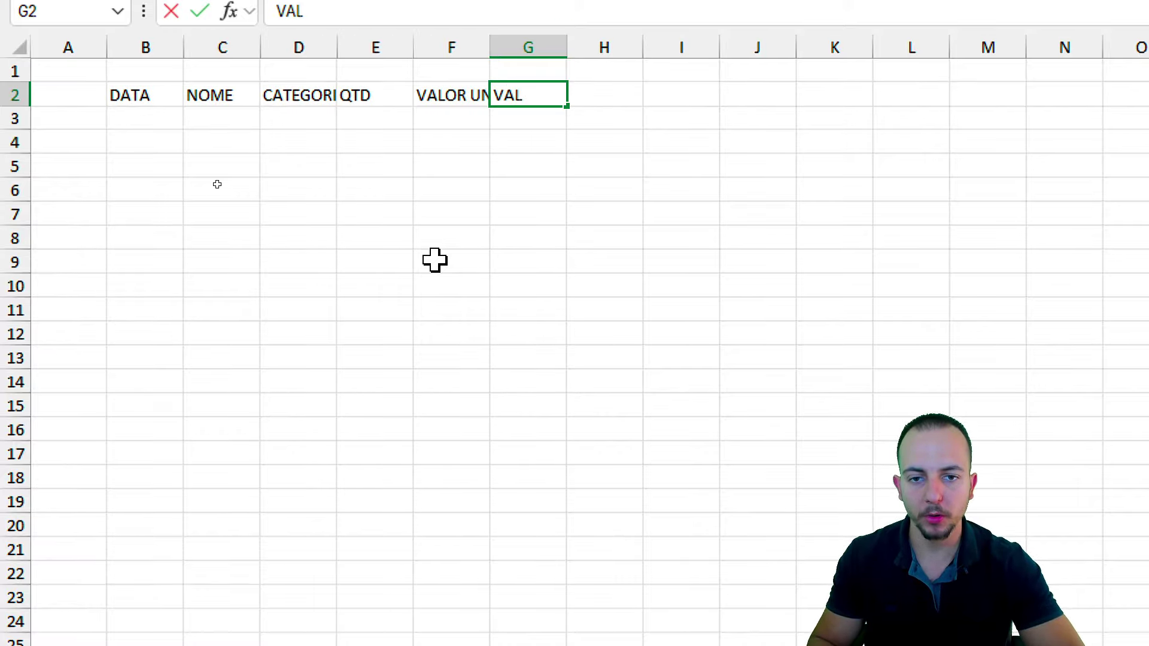
{"action": "type", "text": "OTAL"}
{"action": "key", "text": "Tab"}
{"action": "type", "text": "OBSERVAÇÃO"}
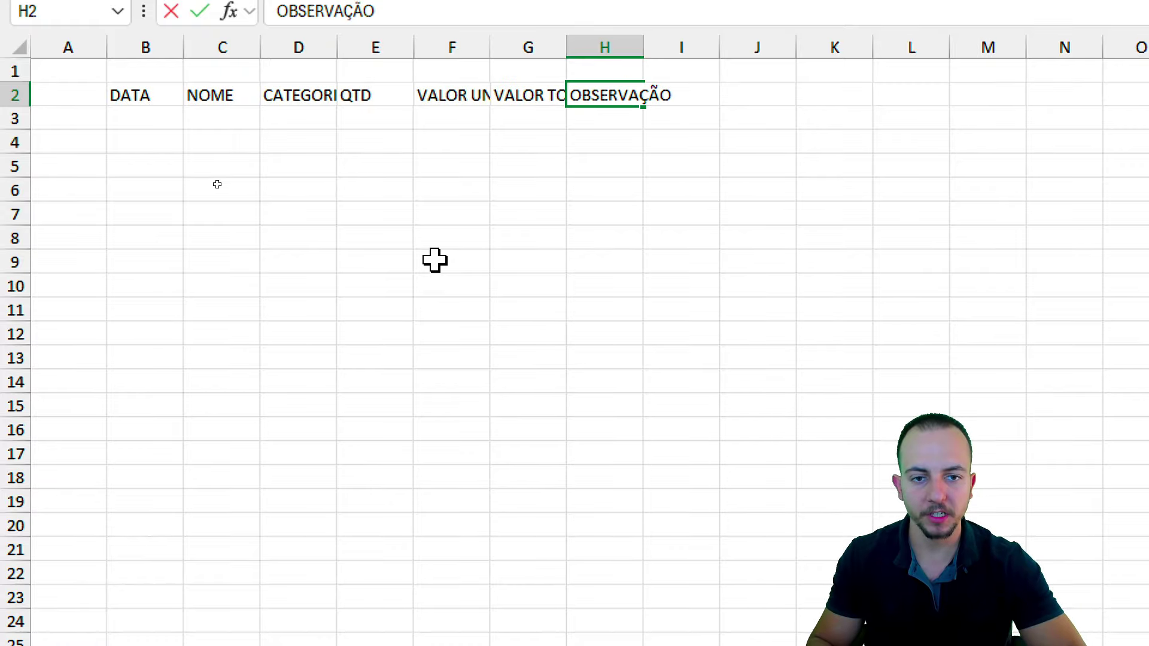
{"action": "key", "text": "Return"}
{"action": "type", "text": "01/01/2"}
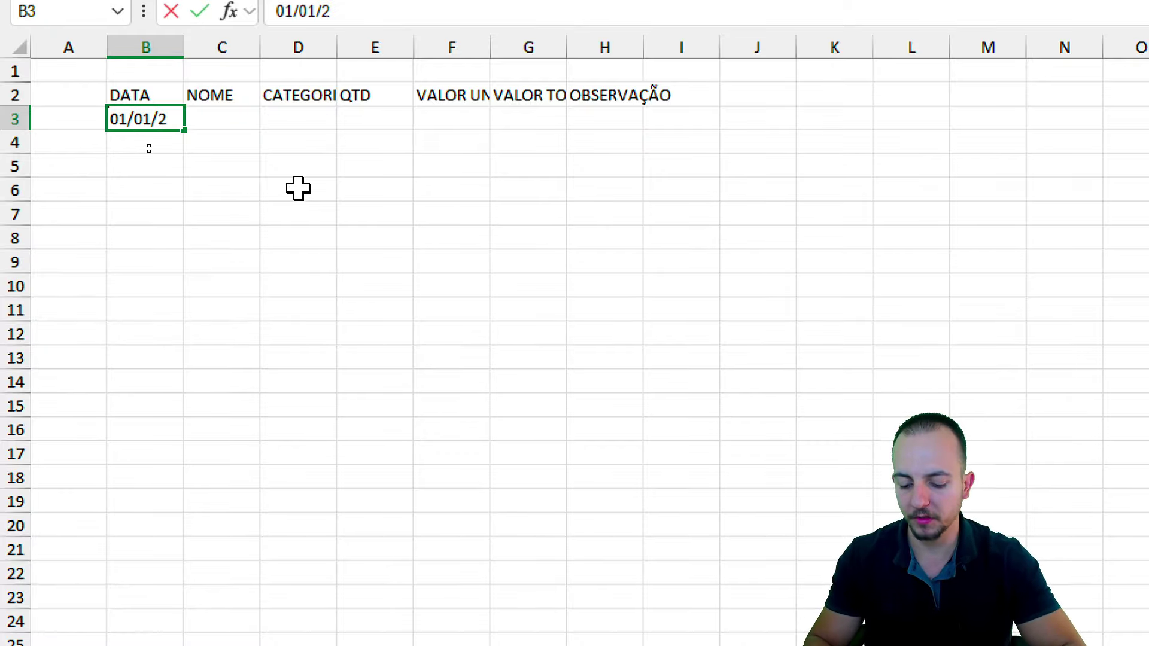
Enter the date 01/01/2025 in B3 and select the NOME cells below.
{"action": "type", "text": "025"}
{"action": "key", "text": "Return"}
{"action": "mouse_move", "coordinate": [219, 118]}
{"action": "left_mouse_down"}
{"action": "mouse_move", "coordinate": [233, 139]}
{"action": "mouse_move", "coordinate": [234, 118]}
{"action": "left_mouse_up"}
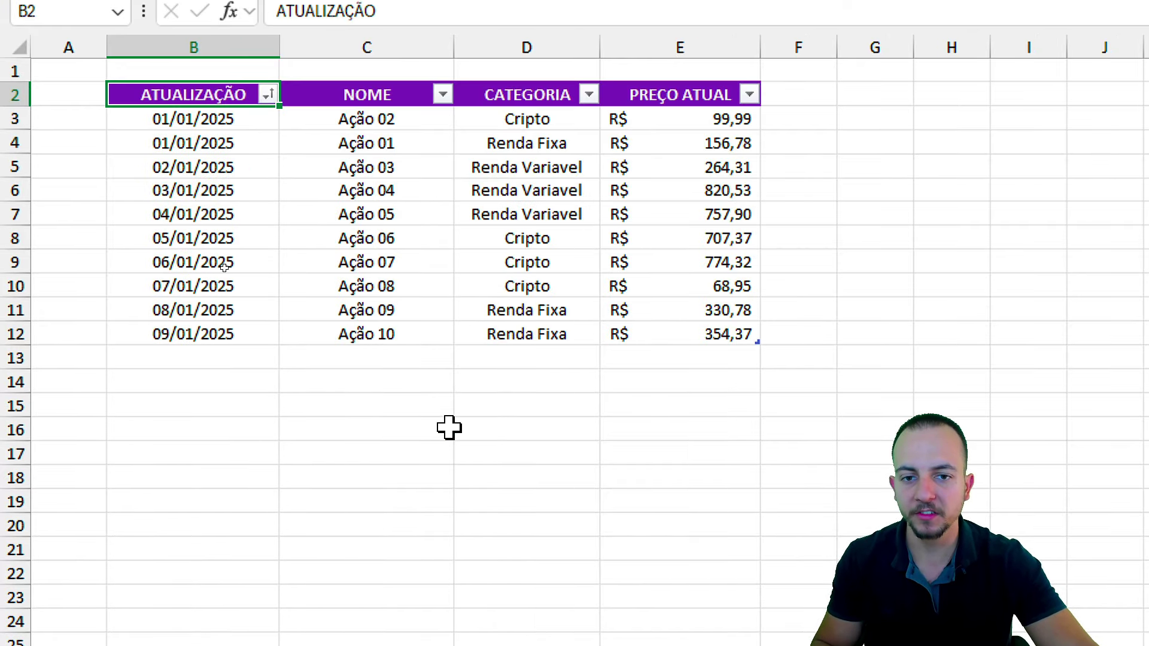
Copy Tabela1[NOME] from a trial formula in C17, cancel it, and return to INVESTIMENTOS (COMPRAS).
{"action": "left_click_drag", "start_coordinate": [318, 67], "coordinate": [417, 391]}
{"action": "left_click_drag", "start_coordinate": [422, 432], "coordinate": [491, 528]}
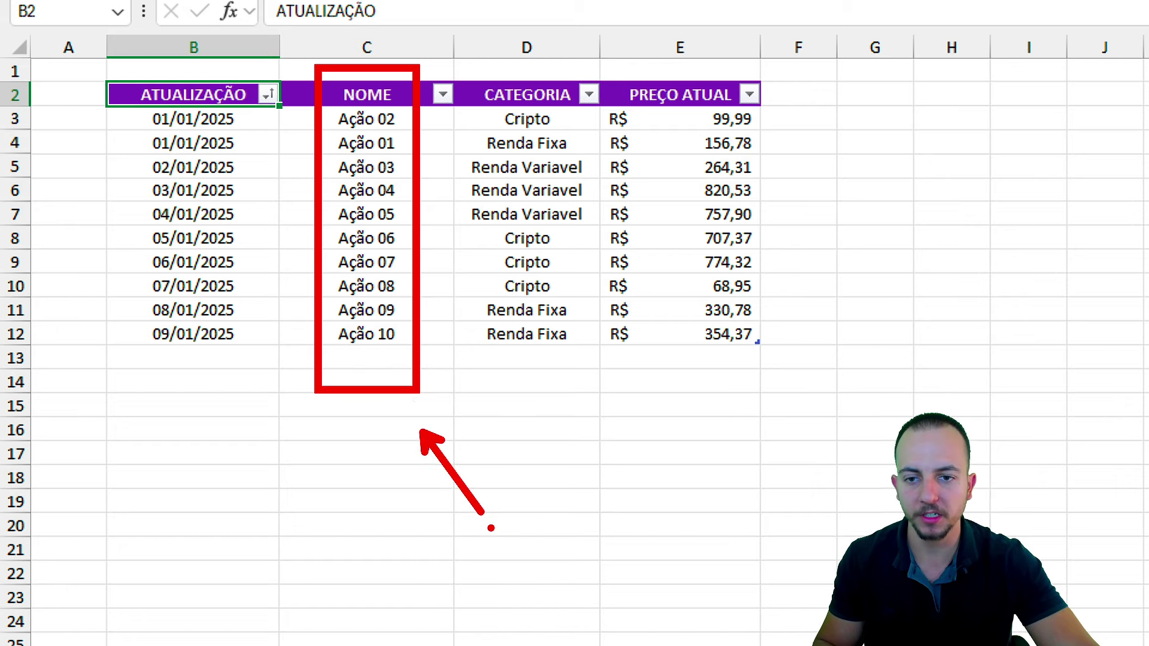
{"action": "key", "text": "Escape"}
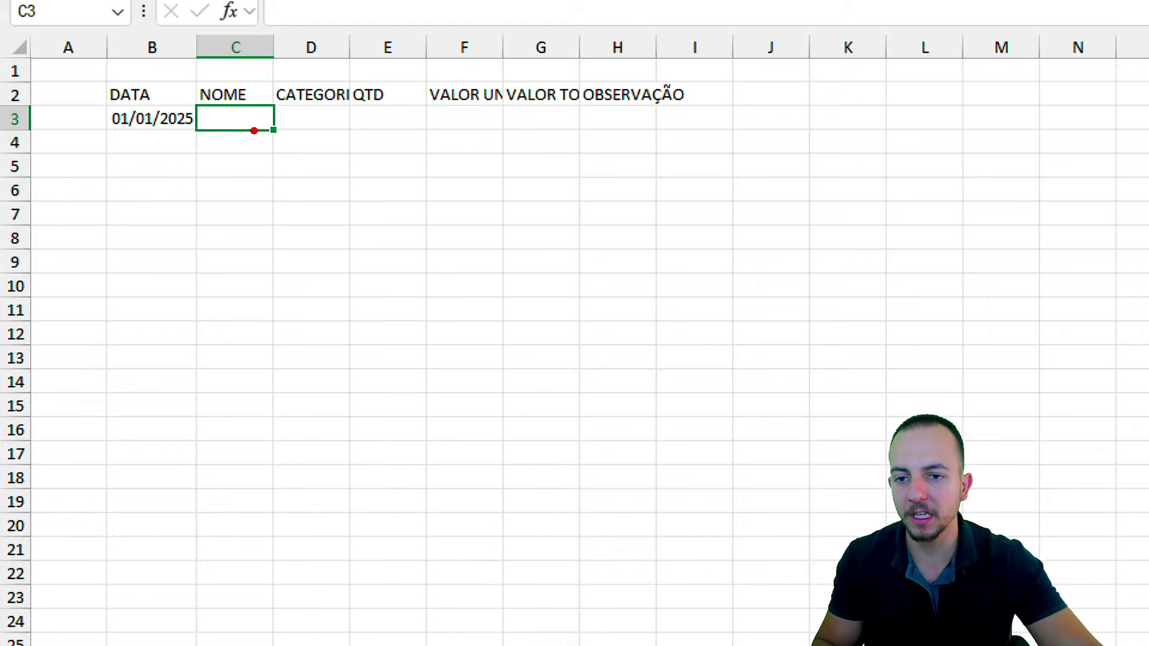
{"action": "mouse_move", "coordinate": [250, 121]}
{"action": "left_mouse_down"}
{"action": "mouse_move", "coordinate": [292, 145]}
{"action": "mouse_move", "coordinate": [441, 357]}
{"action": "left_mouse_up"}
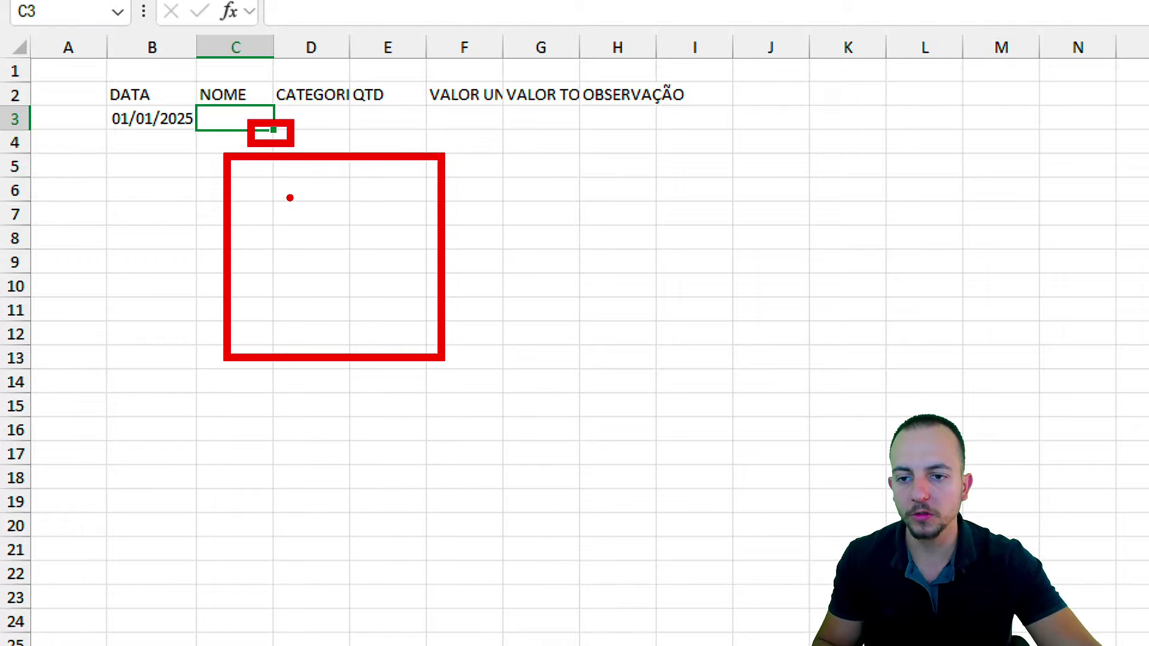
{"action": "left_click_drag", "start_coordinate": [314, 461], "coordinate": [169, 460]}
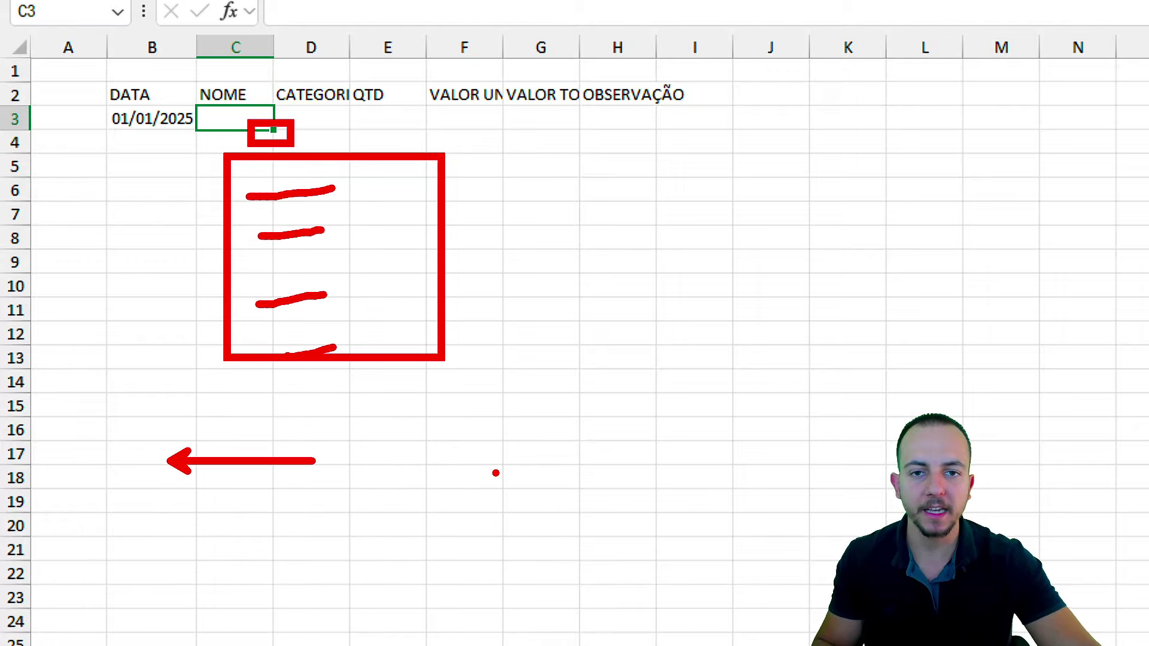
{"action": "key", "text": "Escape"}
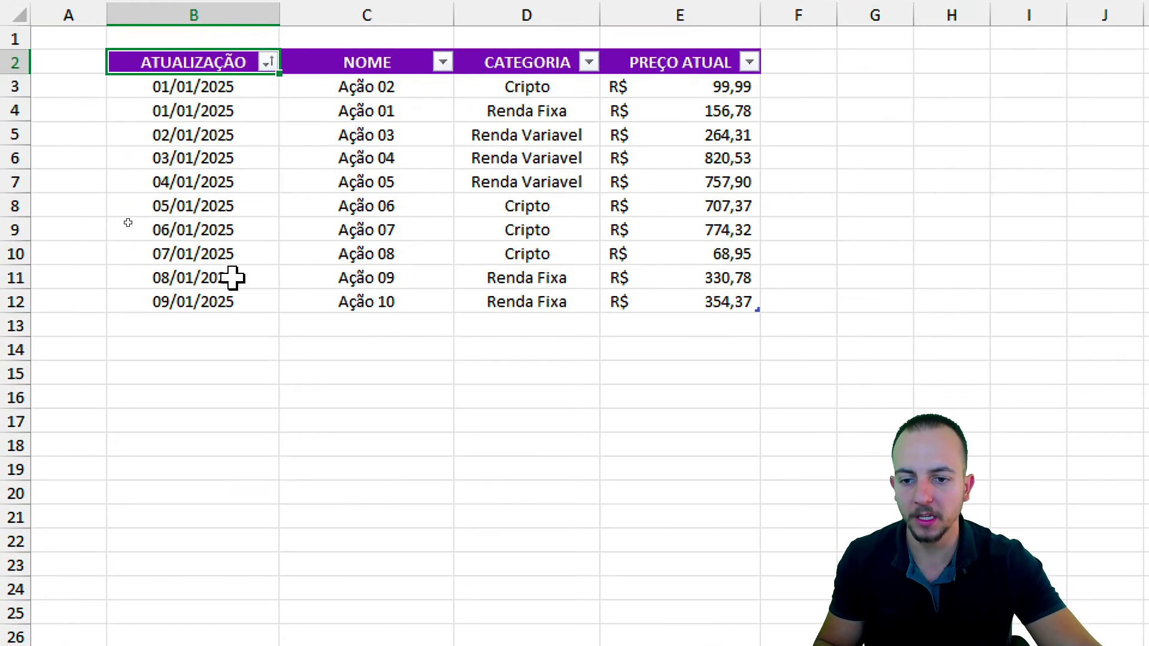
{"action": "left_click", "coordinate": [326, 430]}
{"action": "type", "text": "="}
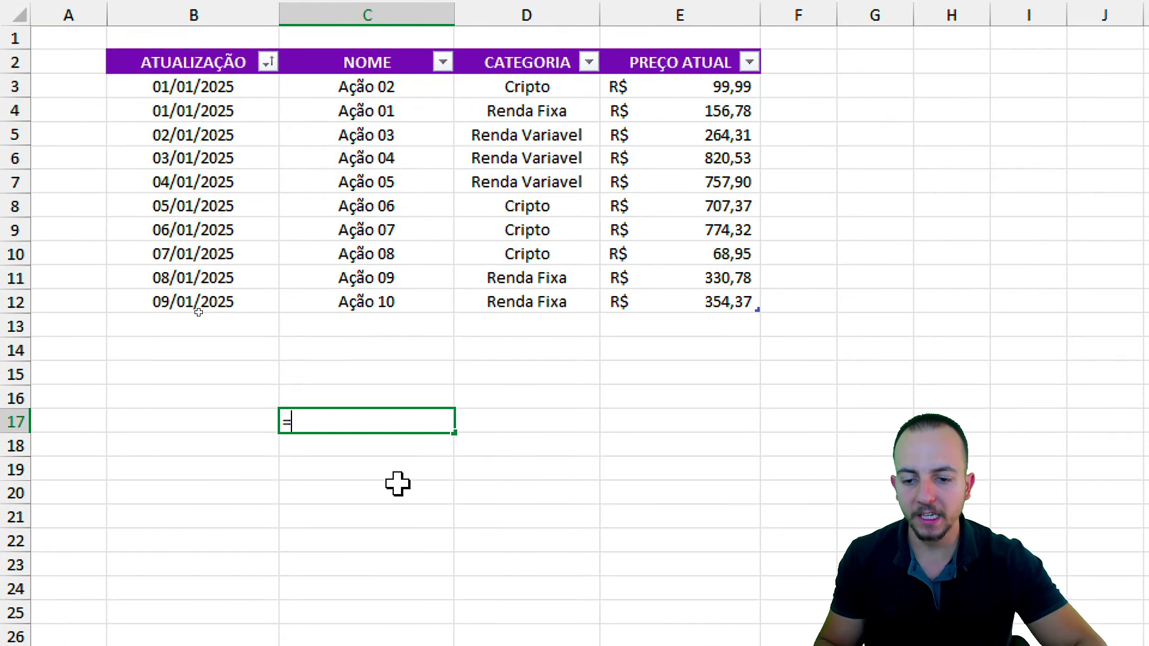
{"action": "left_click_drag", "start_coordinate": [374, 306], "coordinate": [383, 87]}
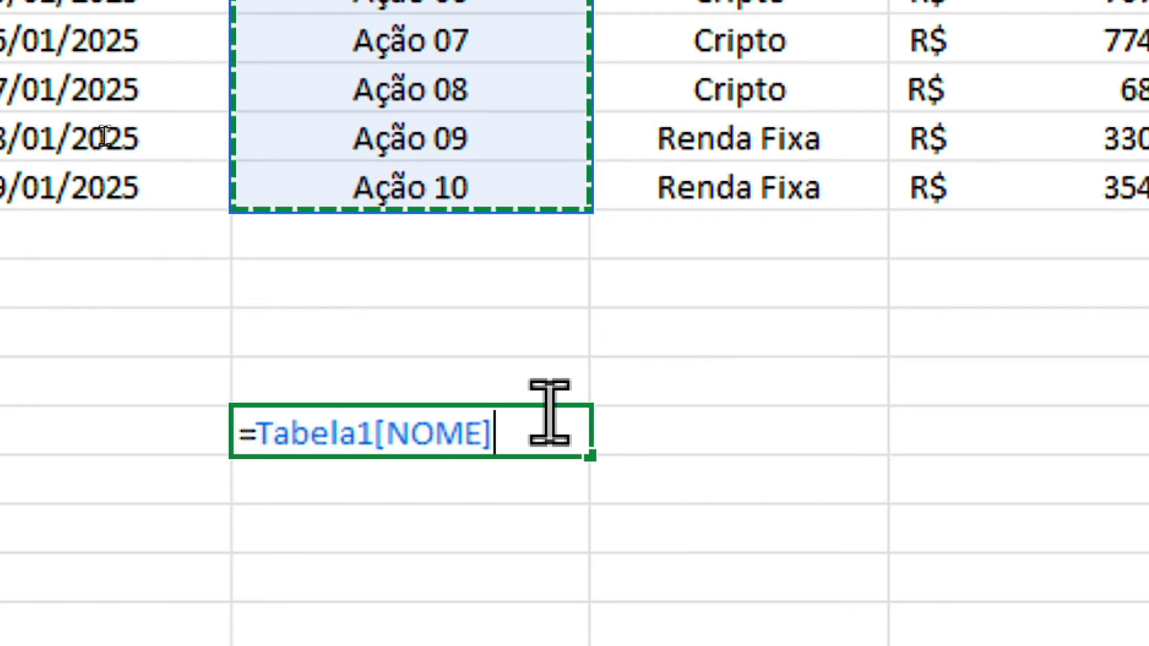
{"action": "left_click_drag", "start_coordinate": [520, 426], "coordinate": [251, 429]}
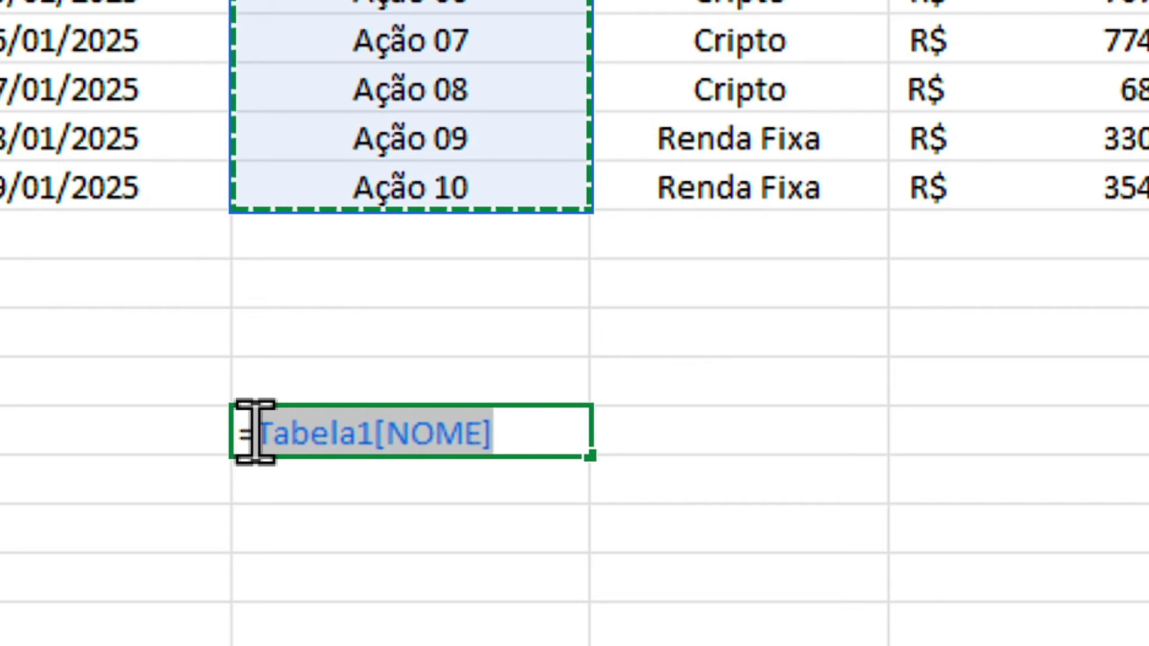
{"action": "right_click", "coordinate": [306, 456]}
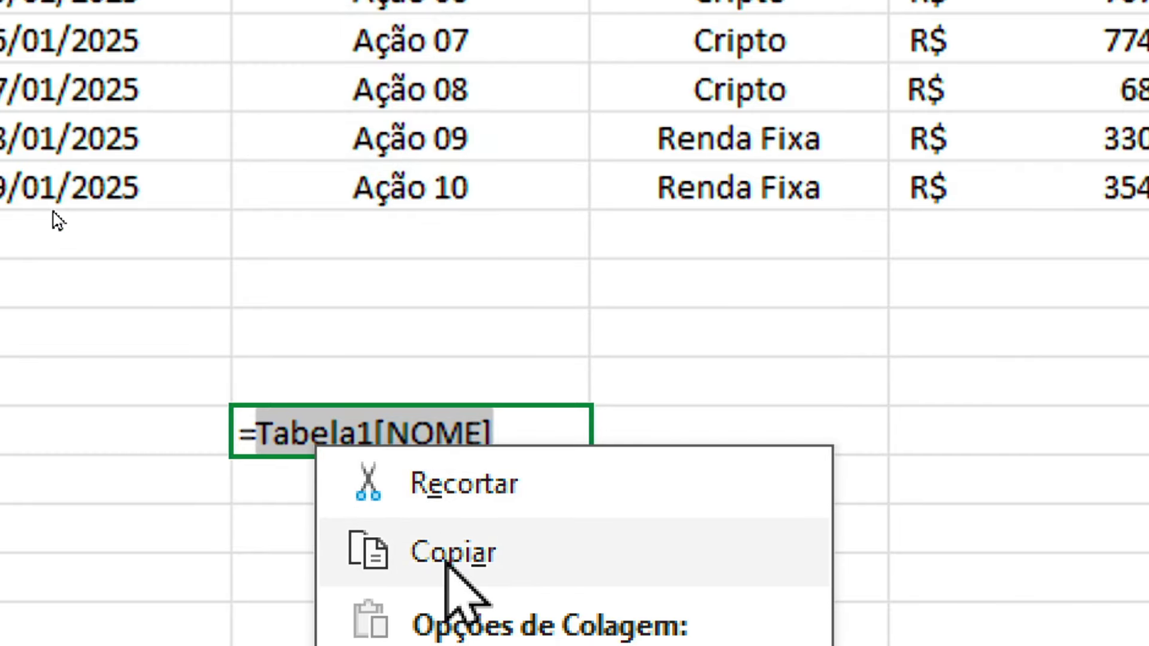
{"action": "left_click", "coordinate": [449, 550]}
{"action": "key", "text": "Escape"}
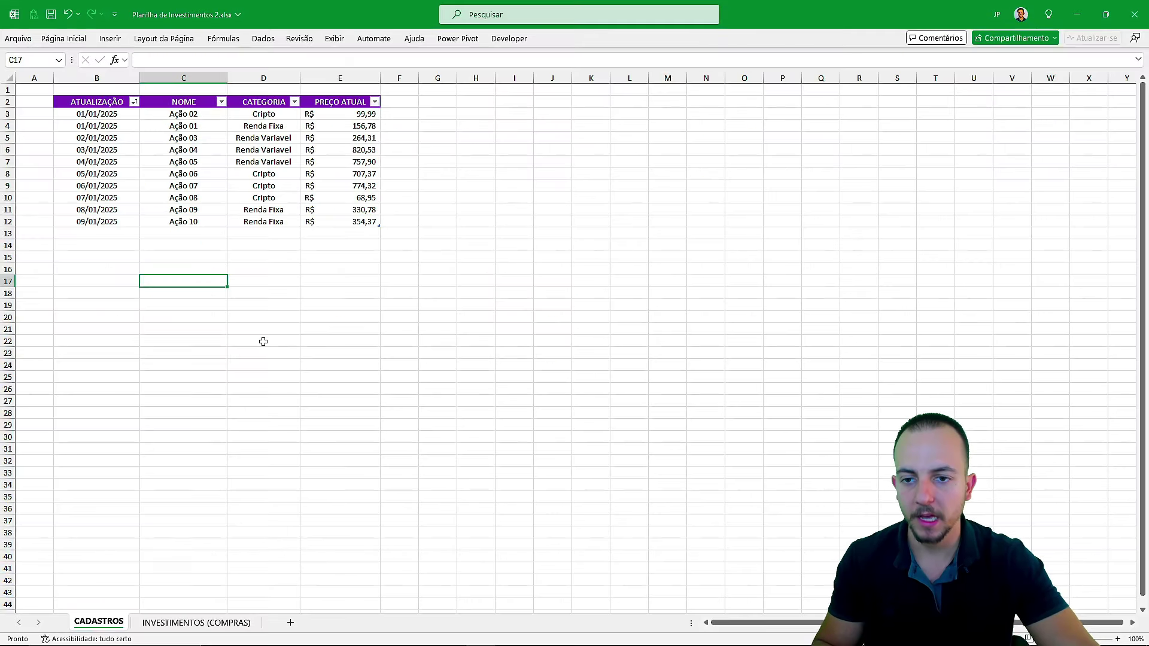
{"action": "key", "text": "ctrl+Page_Down"}
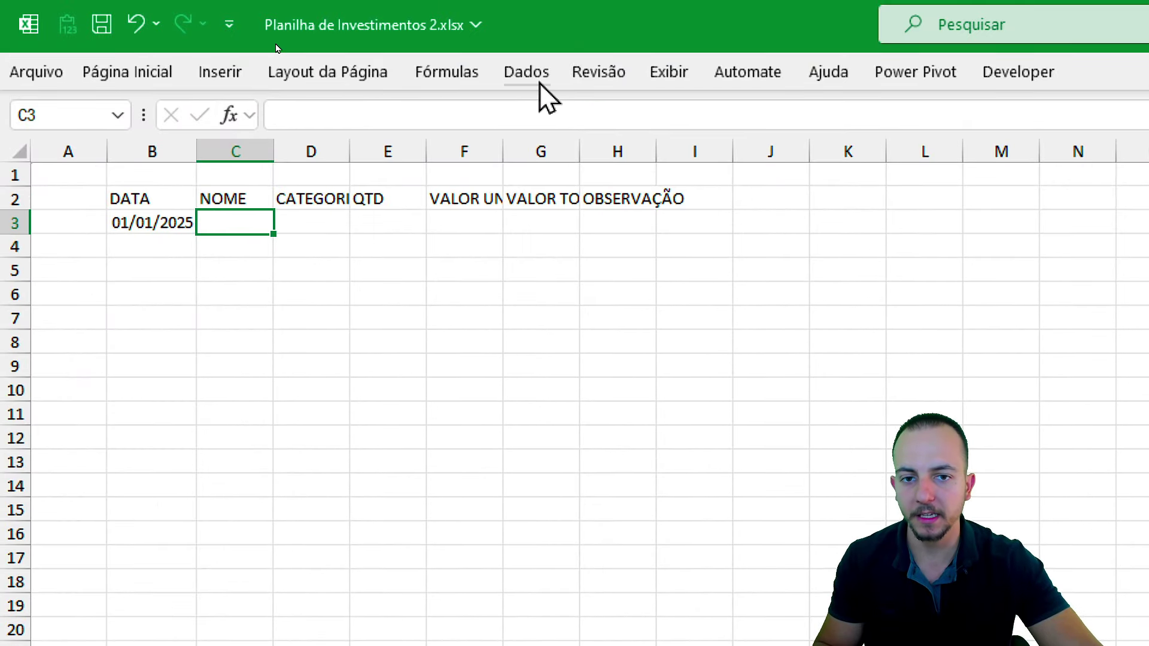
Give C3 a list validation sourced from =INDIRETO("Tabela1[NOME]") and choose Ação 04.
{"action": "left_click", "coordinate": [541, 75]}
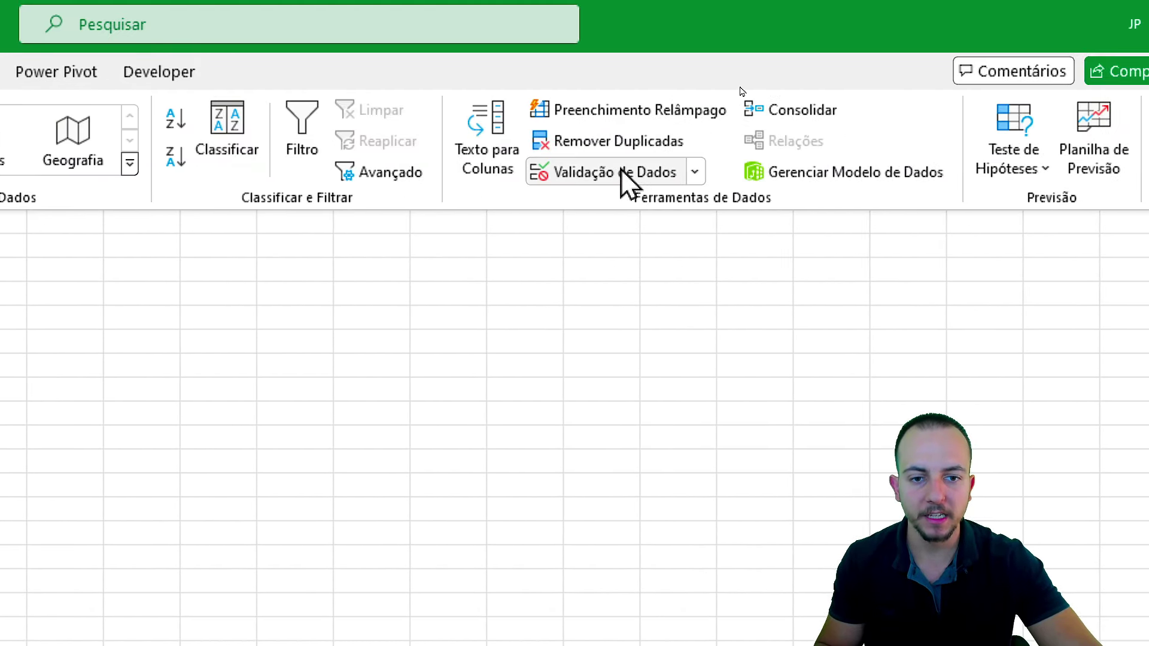
{"action": "left_click", "coordinate": [620, 168]}
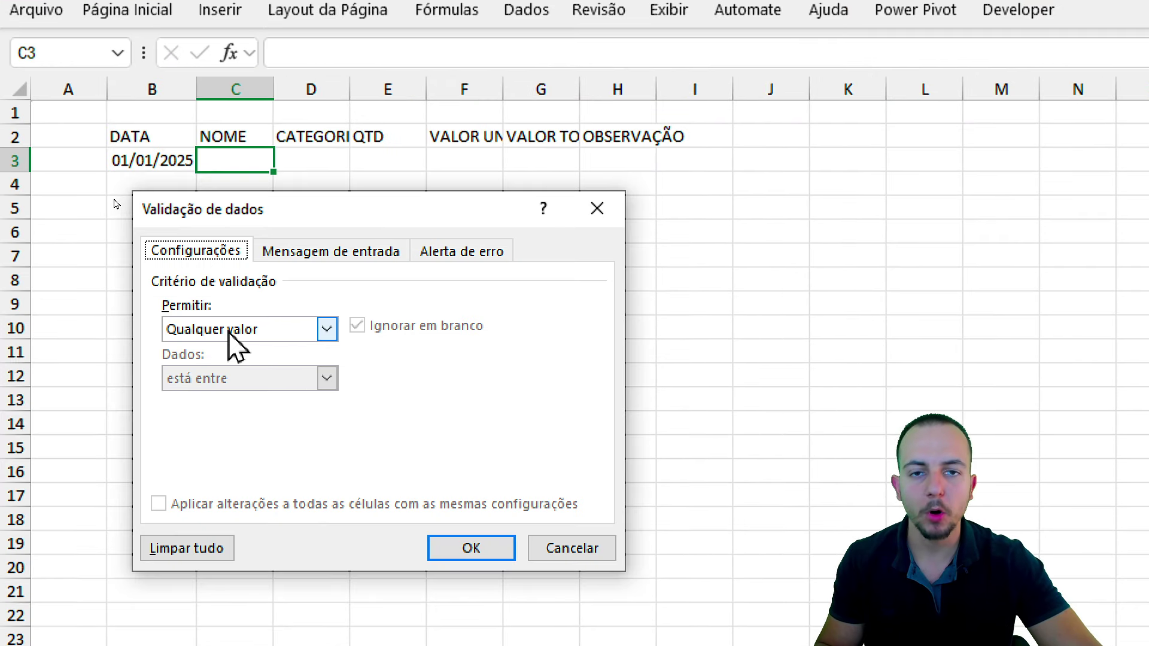
{"action": "left_click", "coordinate": [228, 331]}
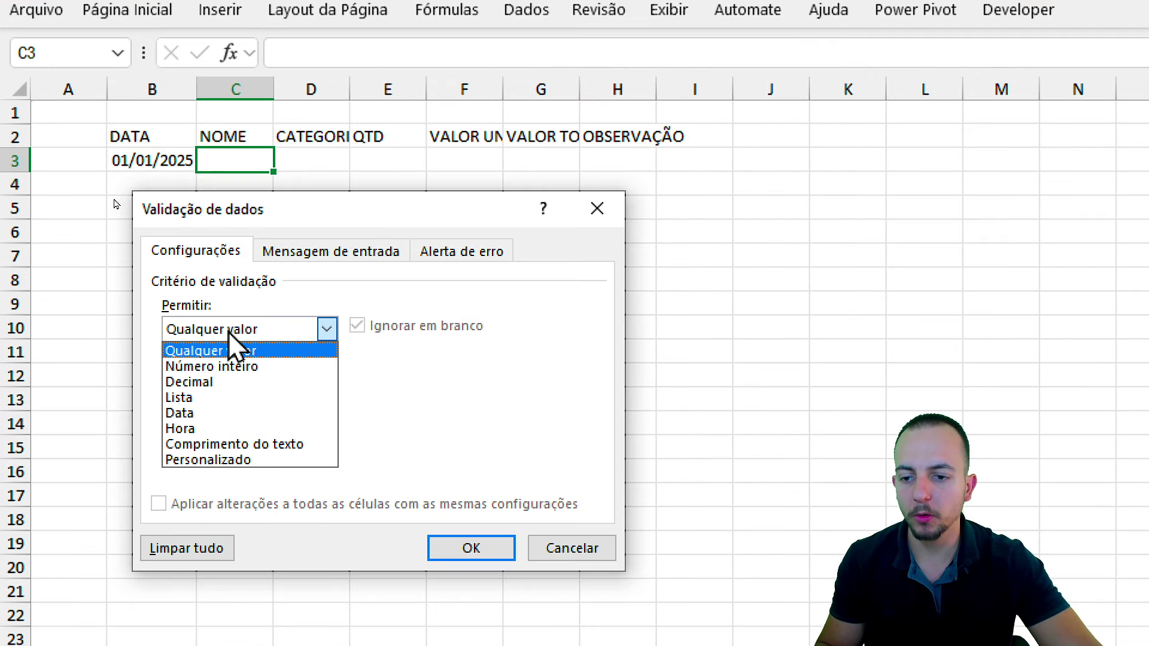
{"action": "left_click", "coordinate": [223, 394]}
{"action": "left_click", "coordinate": [228, 426]}
{"action": "type", "text": "=IN"}
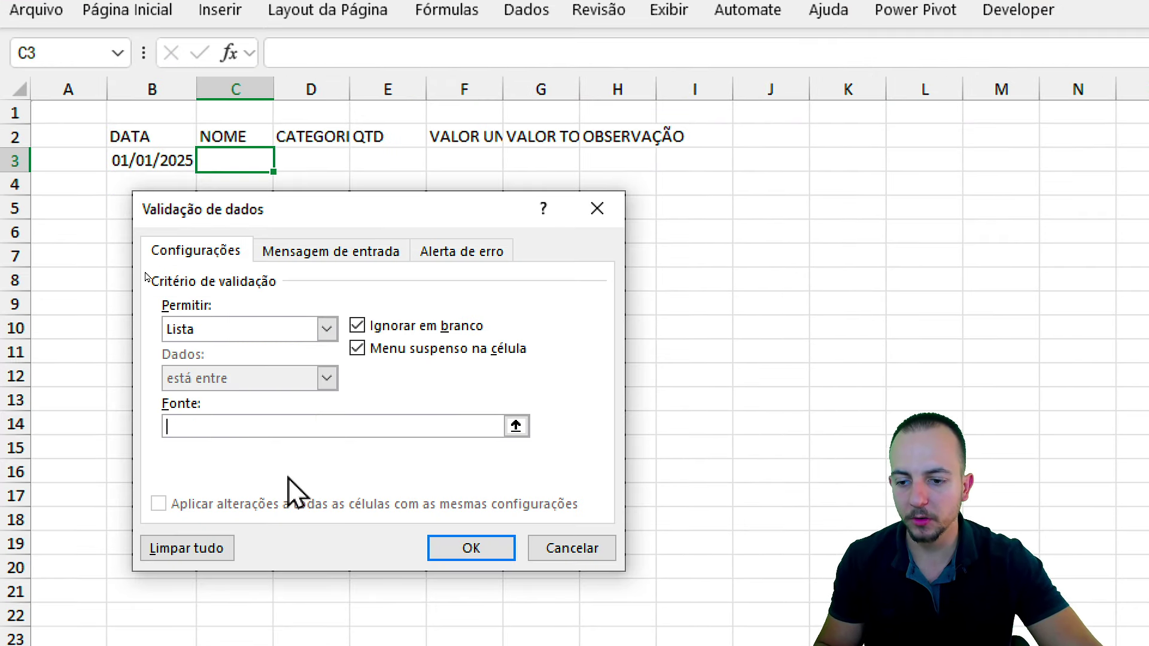
{"action": "type", "text": "DI"}
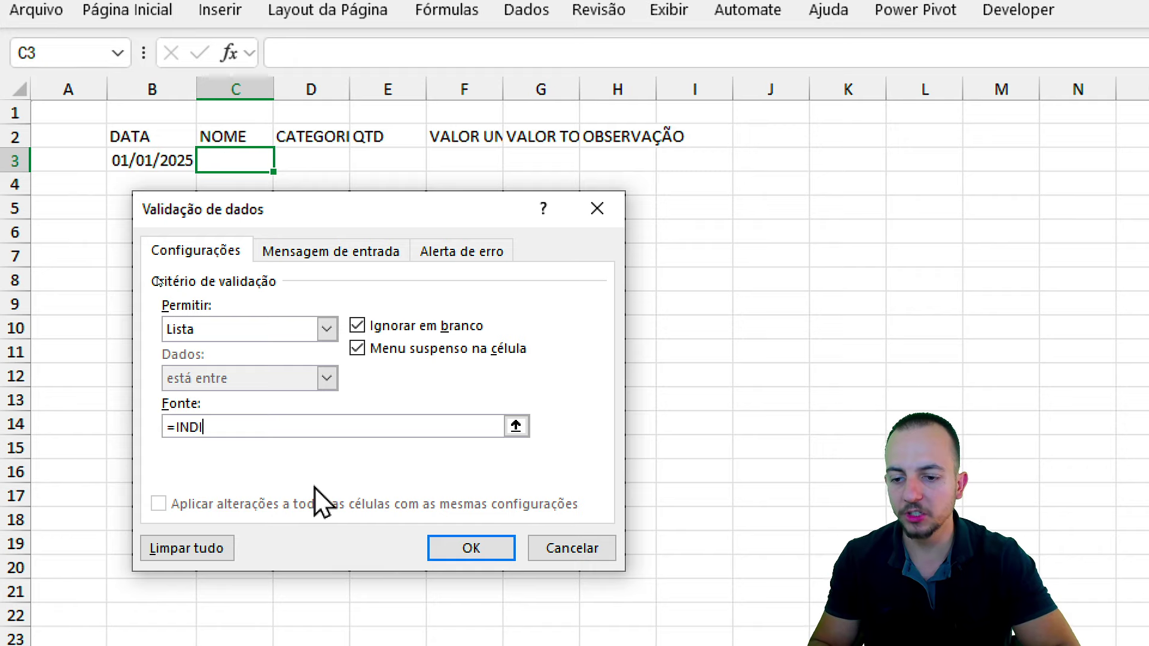
{"action": "type", "text": "RETO("}
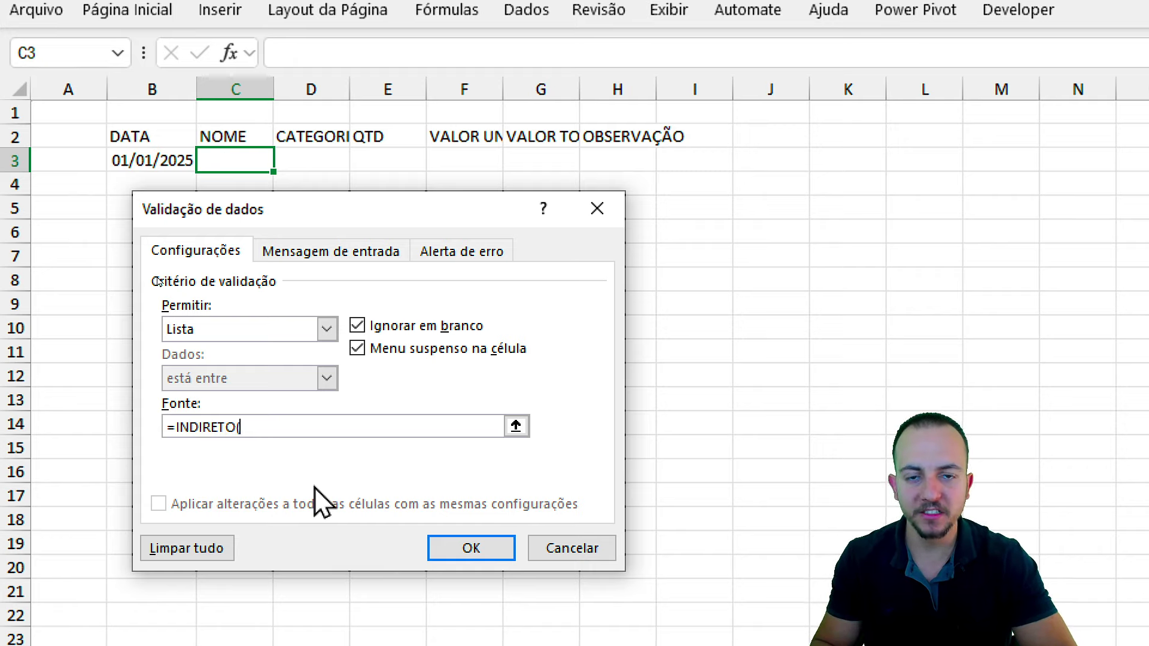
{"action": "type", "text": "\""}
{"action": "right_click", "coordinate": [318, 423]}
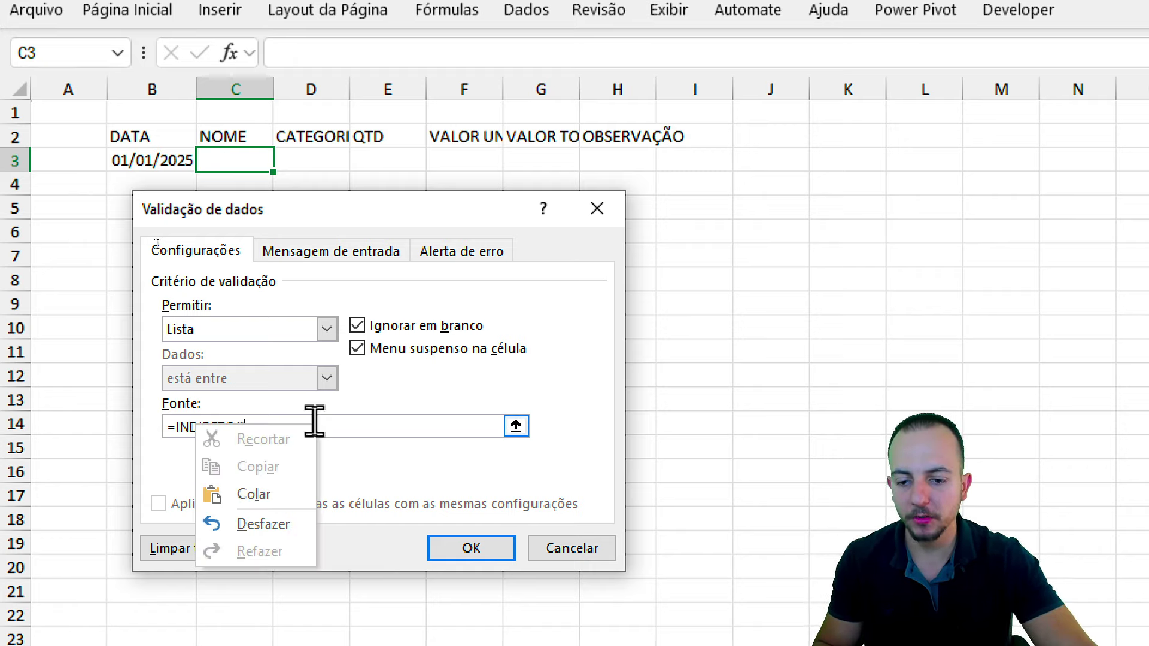
{"action": "left_click", "coordinate": [307, 490]}
{"action": "type", "text": ")"}
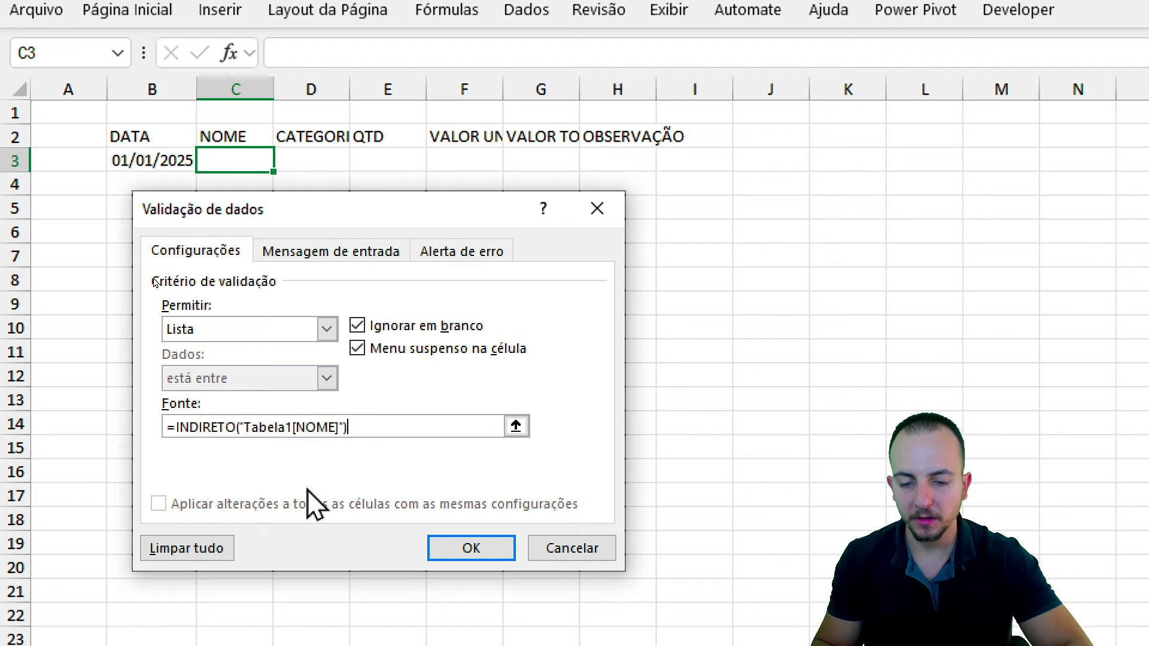
{"action": "left_click", "coordinate": [471, 546]}
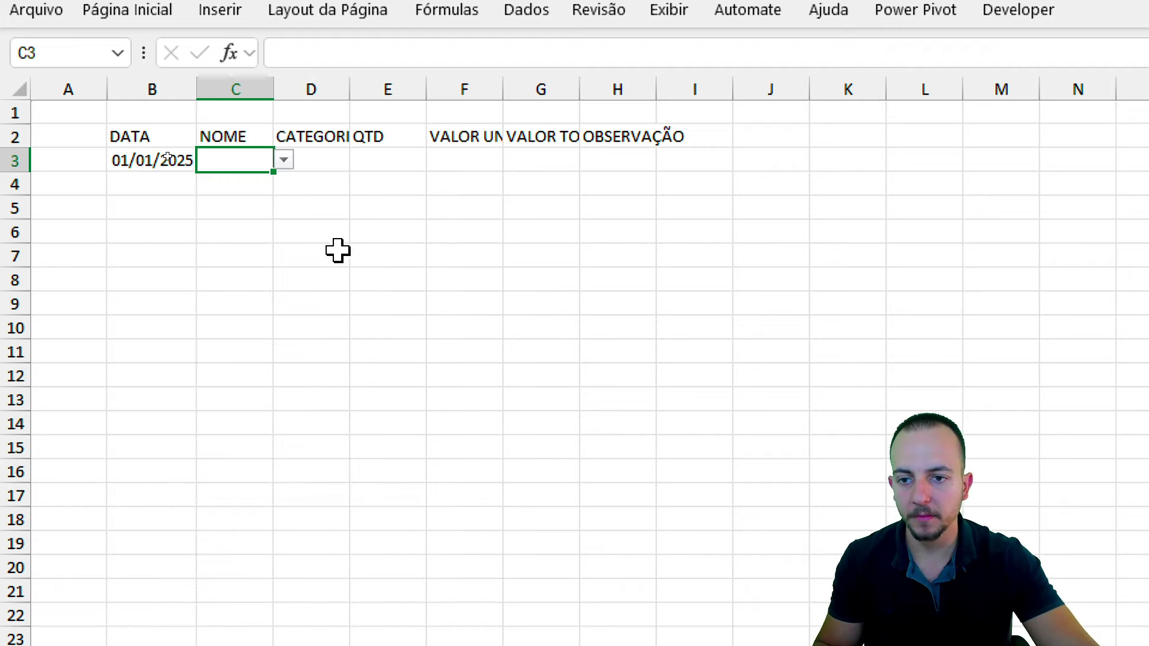
{"action": "left_click", "coordinate": [283, 160]}
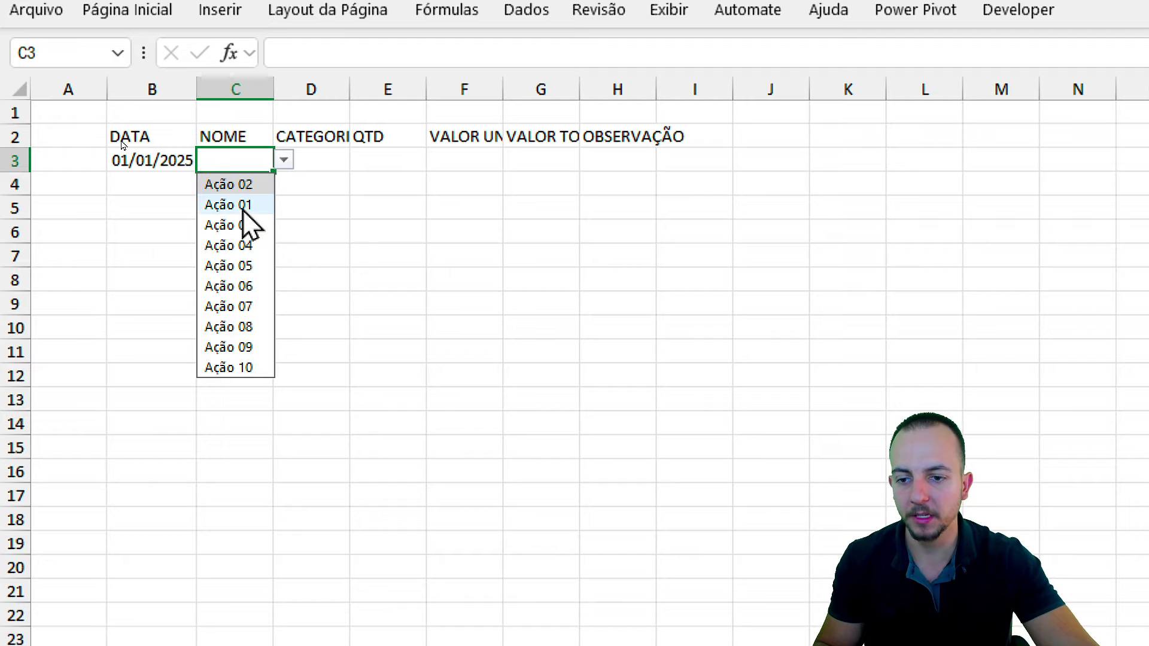
{"action": "left_click", "coordinate": [264, 246]}
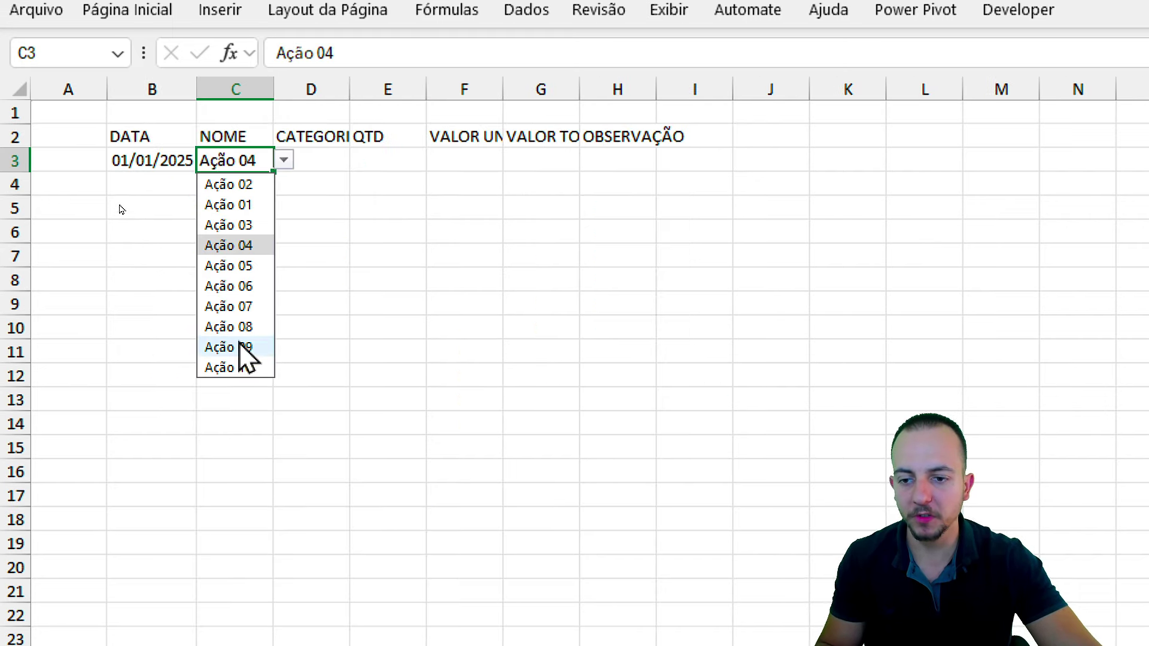
In D3, begin a PROCV formula using C3 as the lookup value.
{"action": "key", "text": "Escape"}
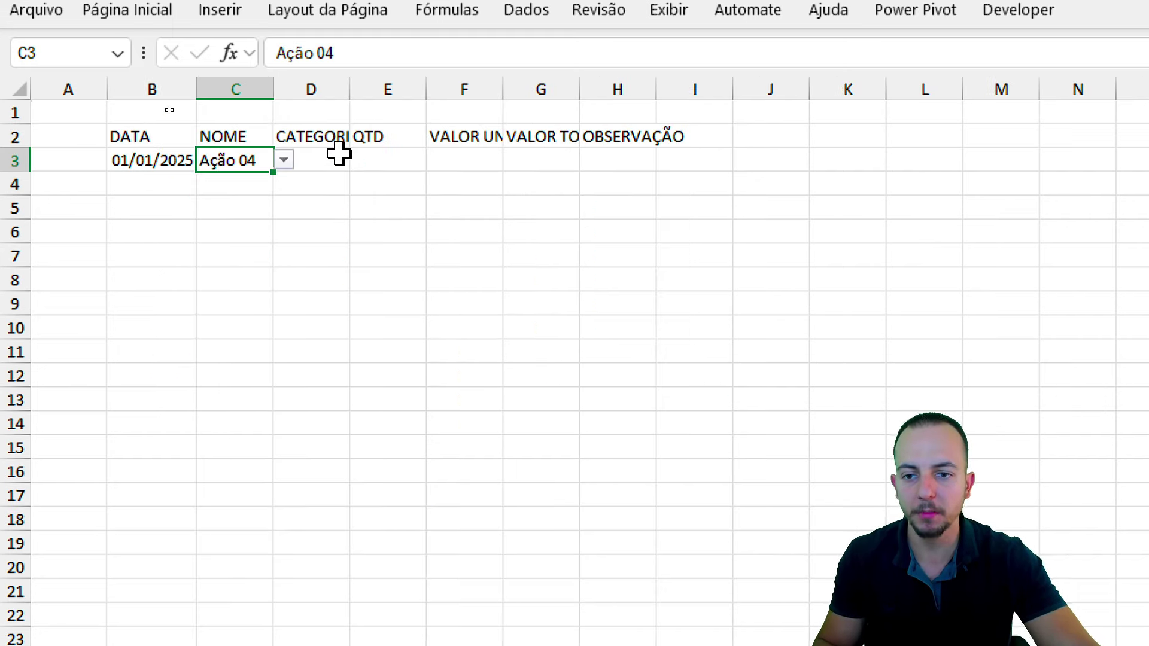
{"action": "left_click", "coordinate": [338, 154]}
{"action": "left_click_drag", "start_coordinate": [266, 147], "coordinate": [297, 162]}
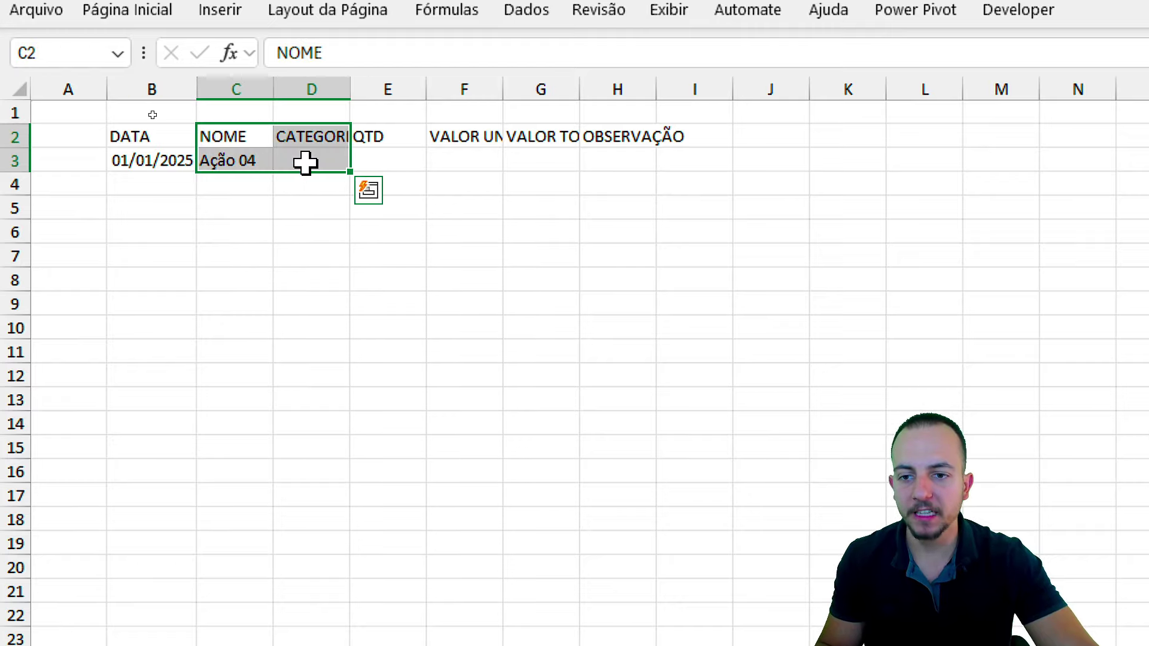
{"action": "left_click", "coordinate": [305, 162]}
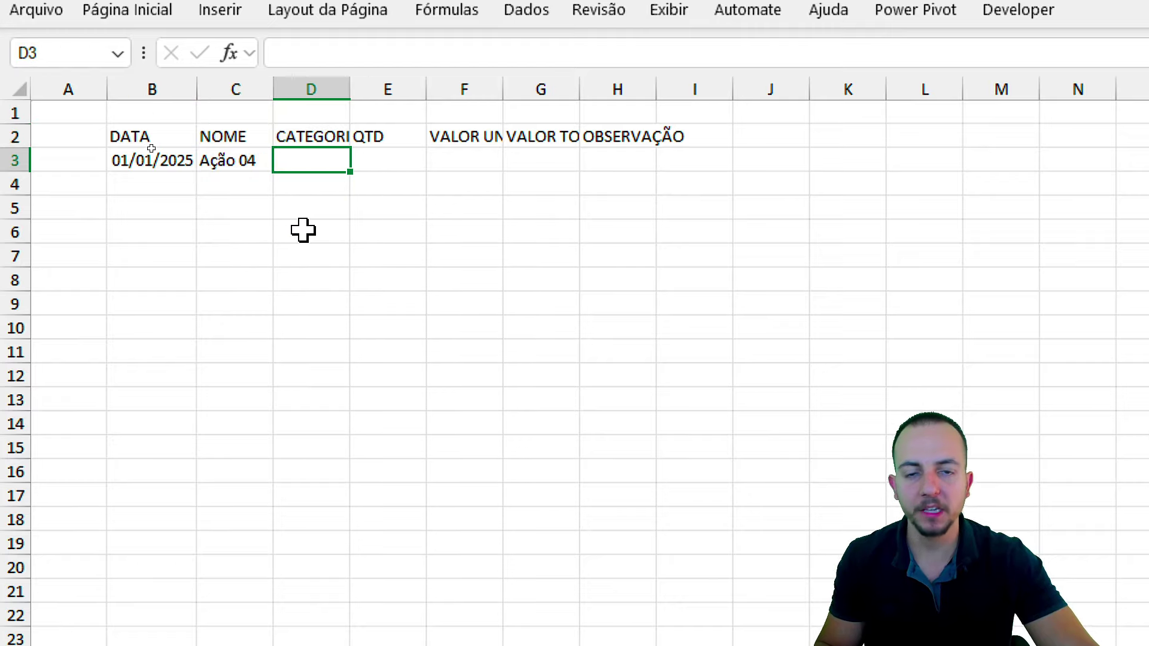
{"action": "left_click", "coordinate": [227, 157]}
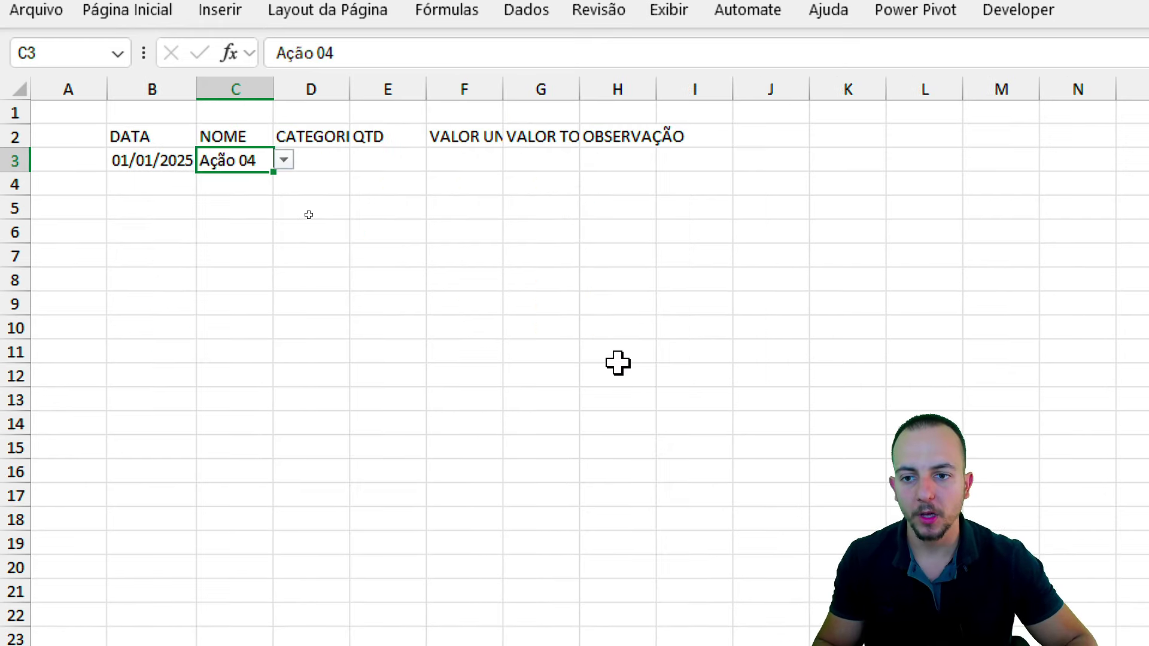
{"action": "key", "text": "Tab"}
{"action": "type", "text": "PROCV"}
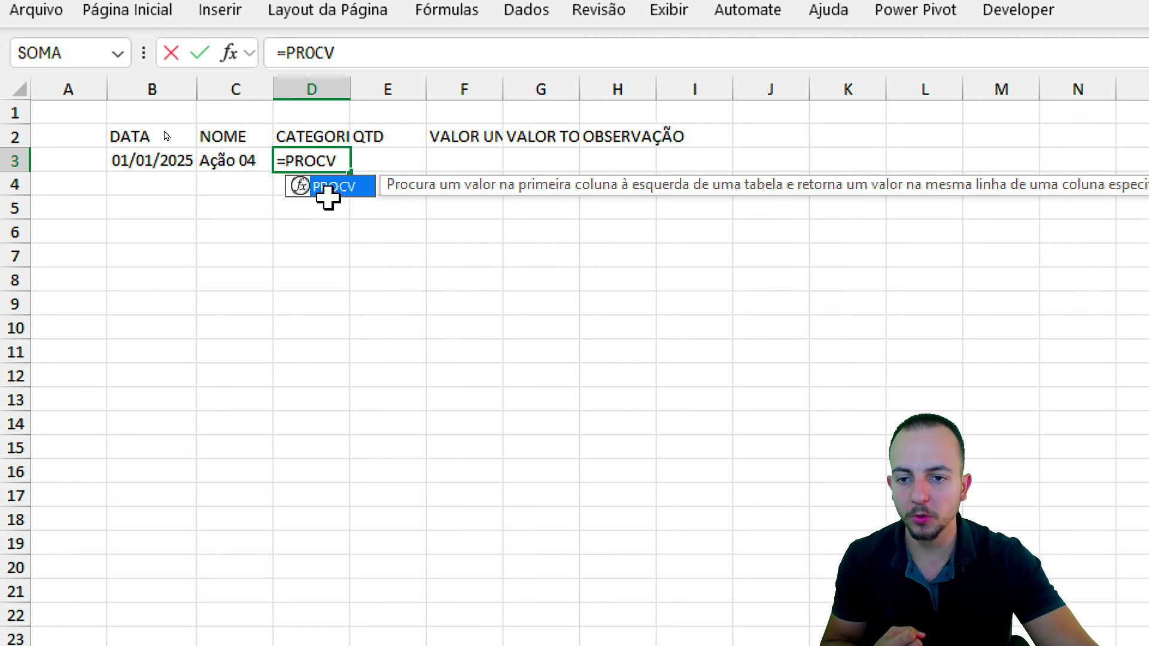
{"action": "double_click", "coordinate": [328, 190]}
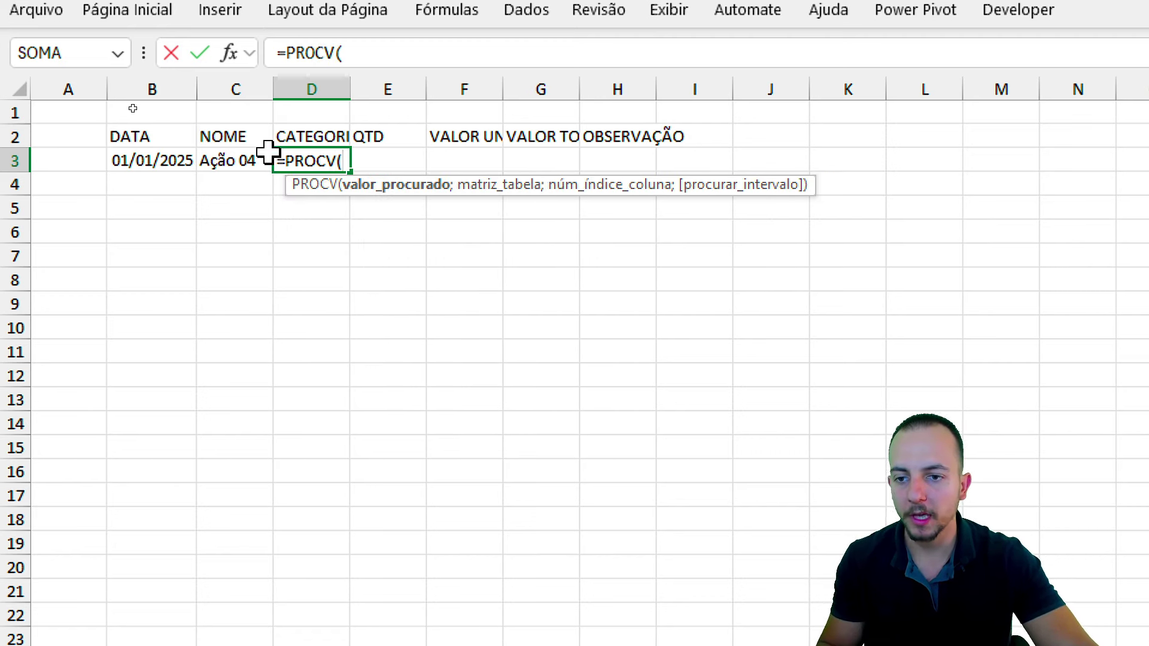
{"action": "left_click", "coordinate": [244, 160]}
{"action": "type", "text": ";"}
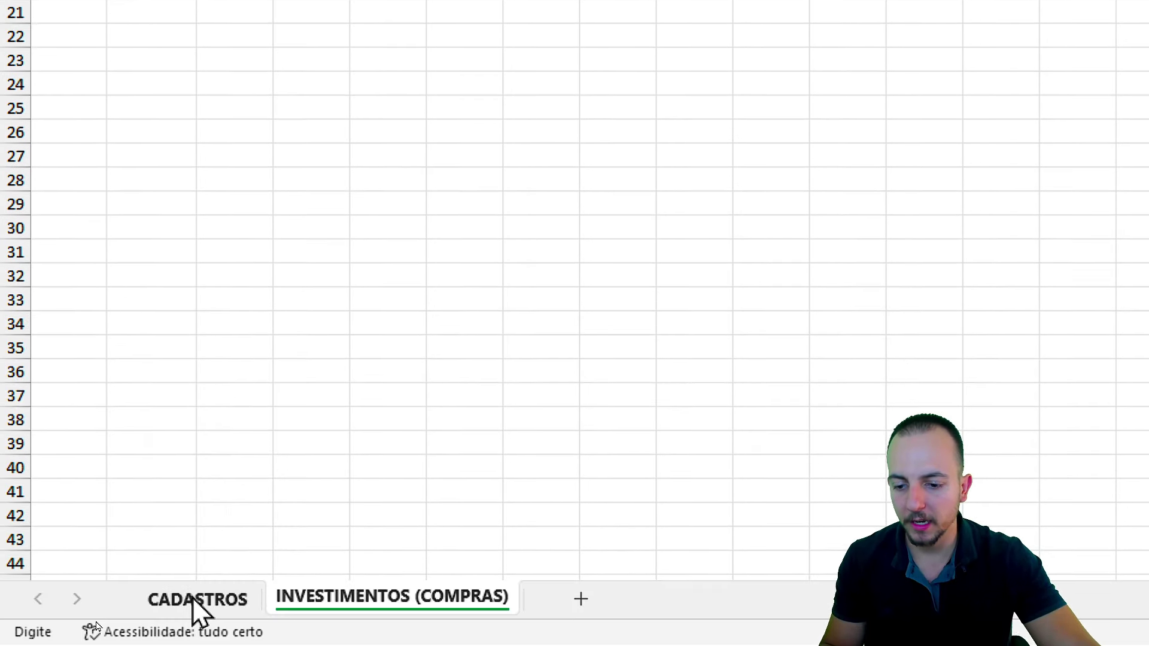
Finish the lookup with Tabela1's NOME:CATEGORIA range, column 2 and FALSO exact match.
{"action": "left_click", "coordinate": [192, 598]}
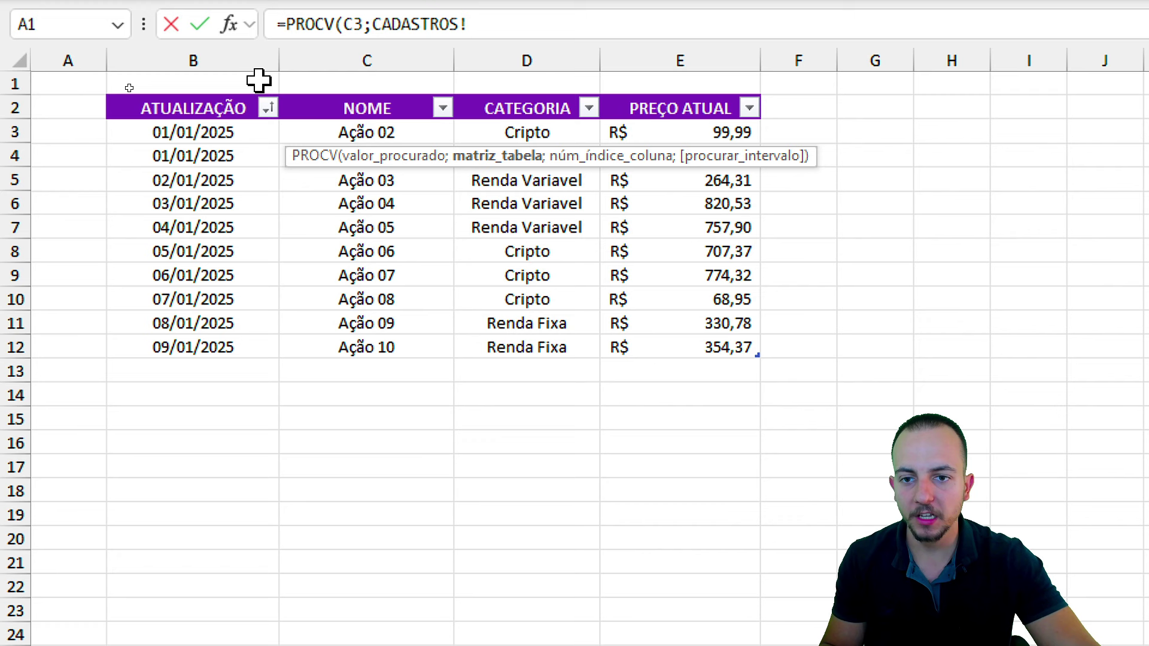
{"action": "mouse_move", "coordinate": [367, 108]}
{"action": "left_mouse_down"}
{"action": "mouse_move", "coordinate": [378, 327]}
{"action": "mouse_move", "coordinate": [398, 357]}
{"action": "mouse_move", "coordinate": [471, 360]}
{"action": "mouse_move", "coordinate": [455, 348]}
{"action": "left_mouse_up"}
{"action": "type", "text": ";"}
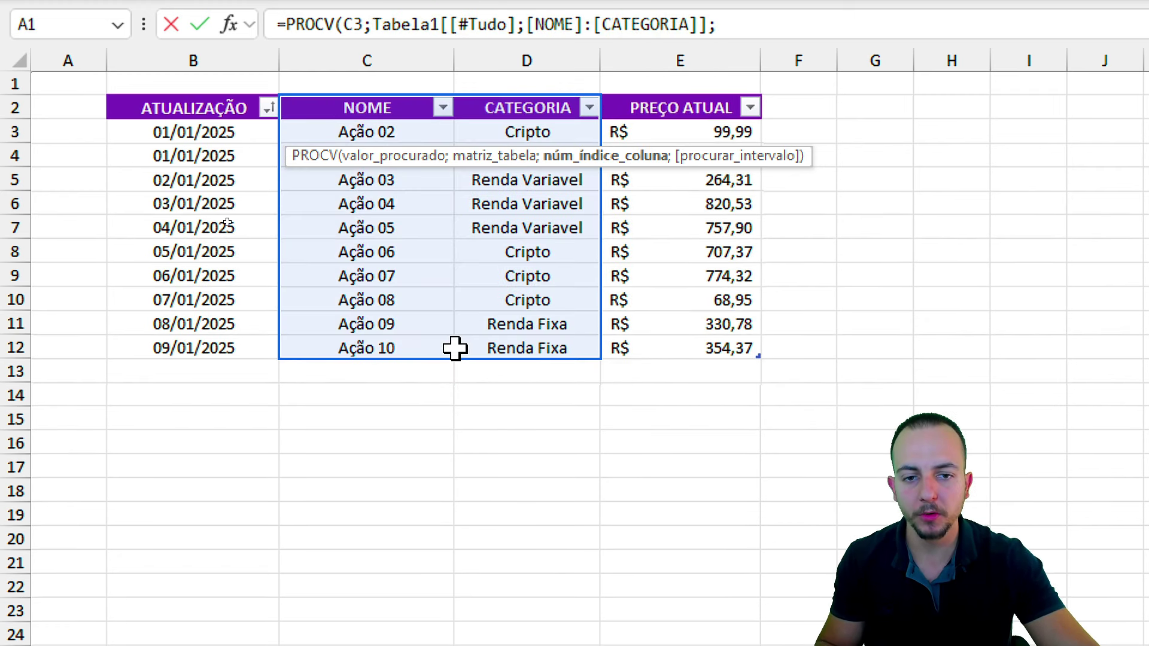
{"action": "left_click_drag", "start_coordinate": [518, 375], "coordinate": [507, 423]}
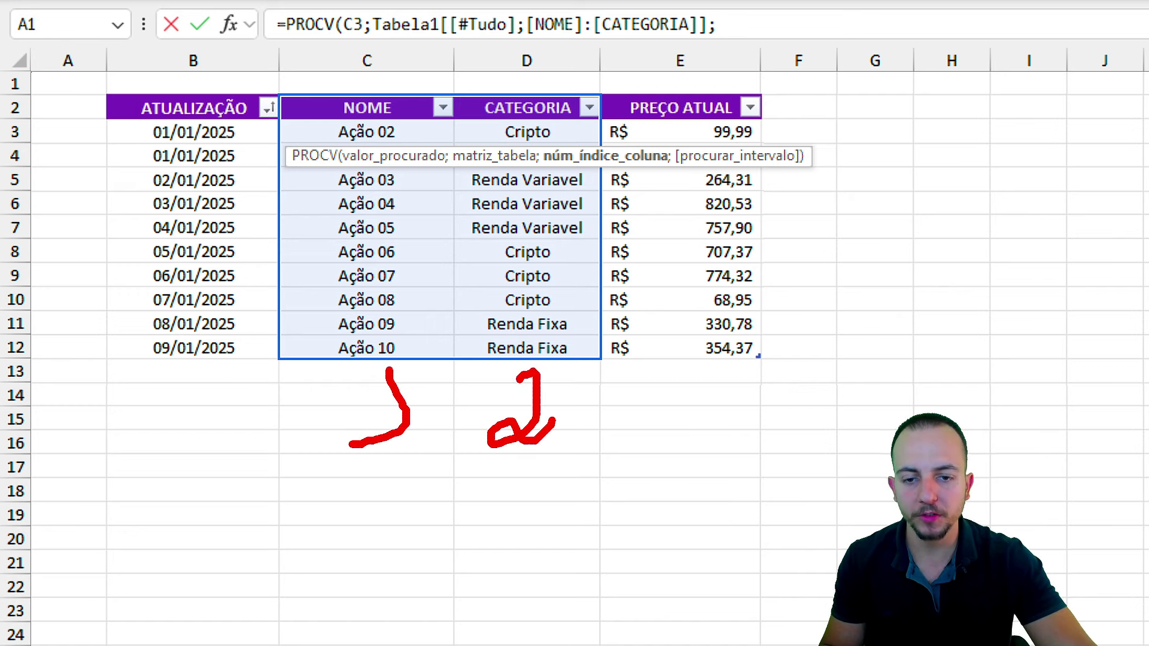
{"action": "left_click_drag", "start_coordinate": [450, 81], "coordinate": [600, 465]}
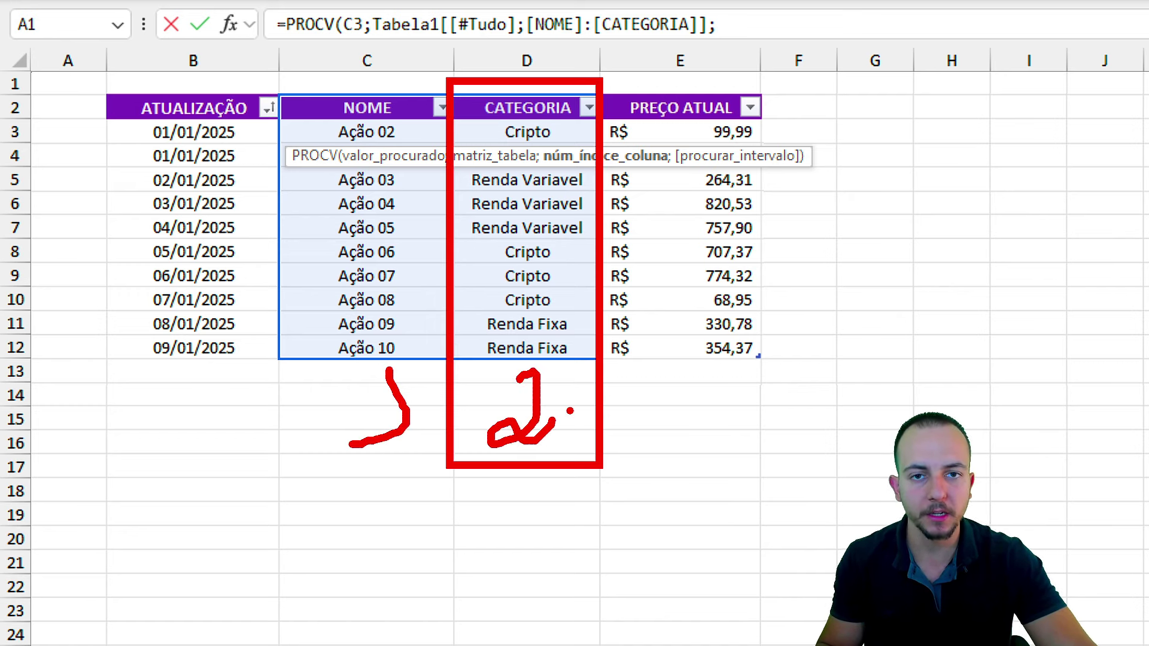
{"action": "key", "text": "Escape"}
{"action": "type", "text": "2;"}
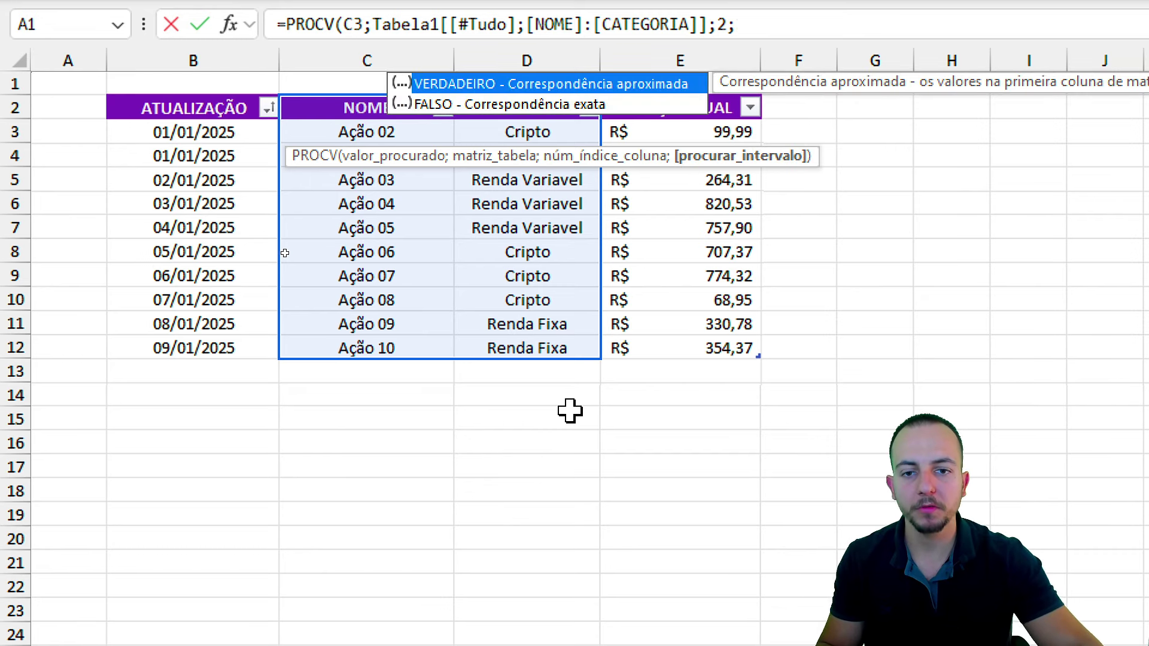
{"action": "left_click", "coordinate": [516, 105]}
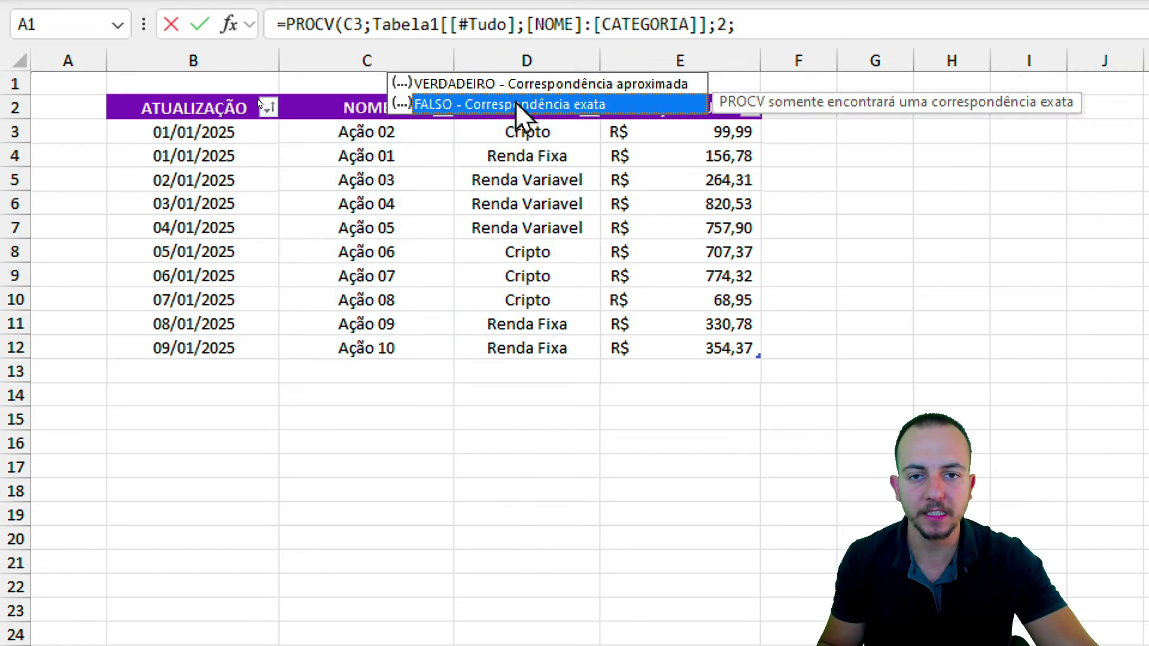
{"action": "double_click", "coordinate": [519, 104]}
{"action": "type", "text": ")"}
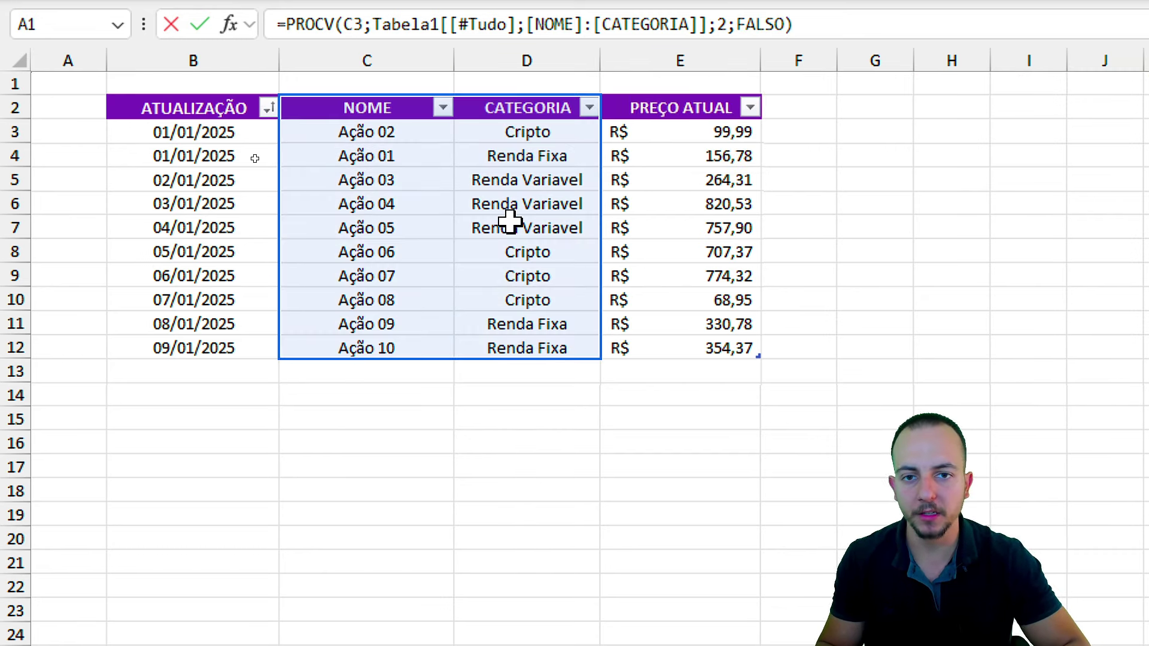
{"action": "key", "text": "Return"}
Test the category lookup by picking Ação 06, 07, 08 and 02 in C3.
{"action": "left_click", "coordinate": [266, 124]}
{"action": "left_click", "coordinate": [283, 131]}
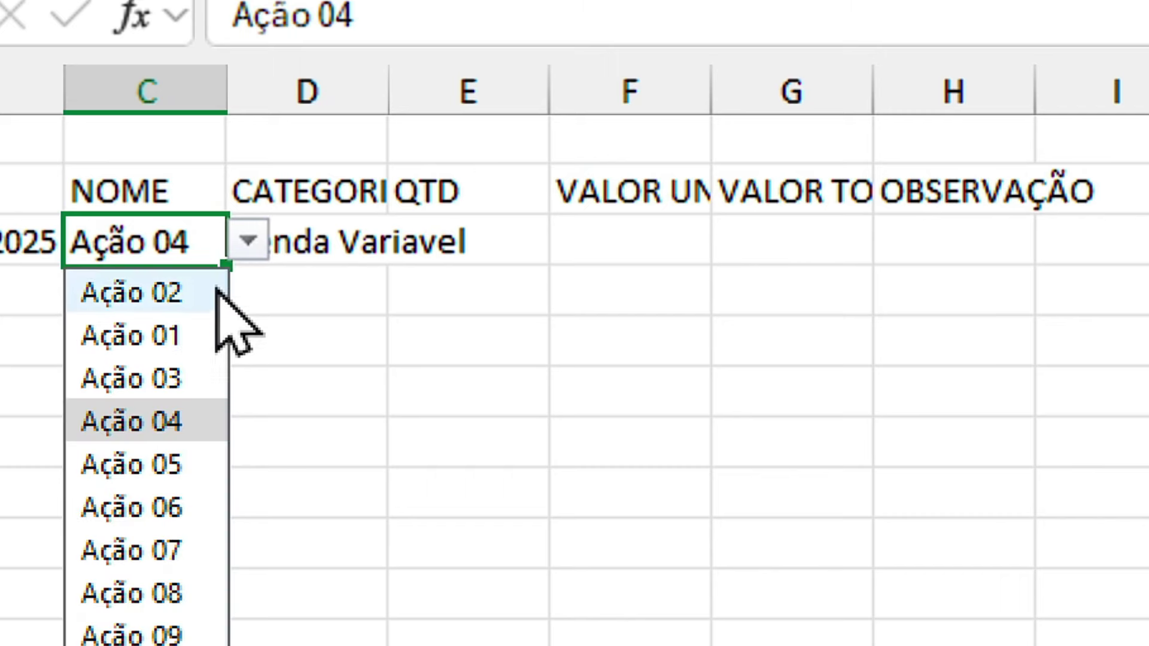
{"action": "left_click", "coordinate": [250, 255]}
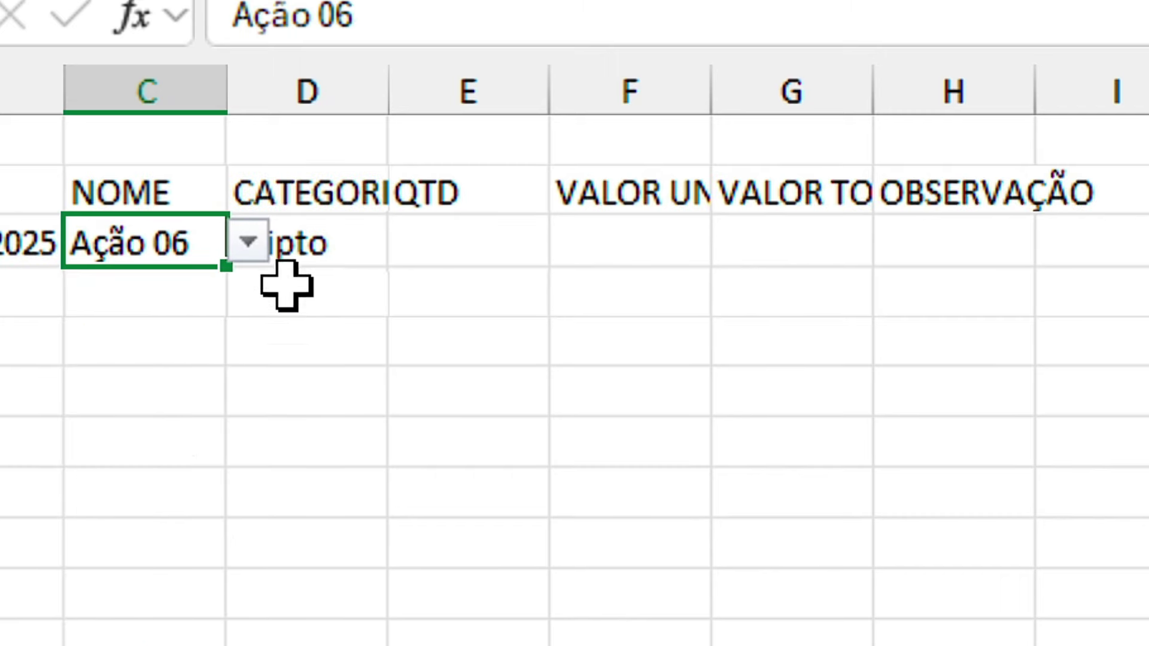
{"action": "left_click", "coordinate": [248, 242]}
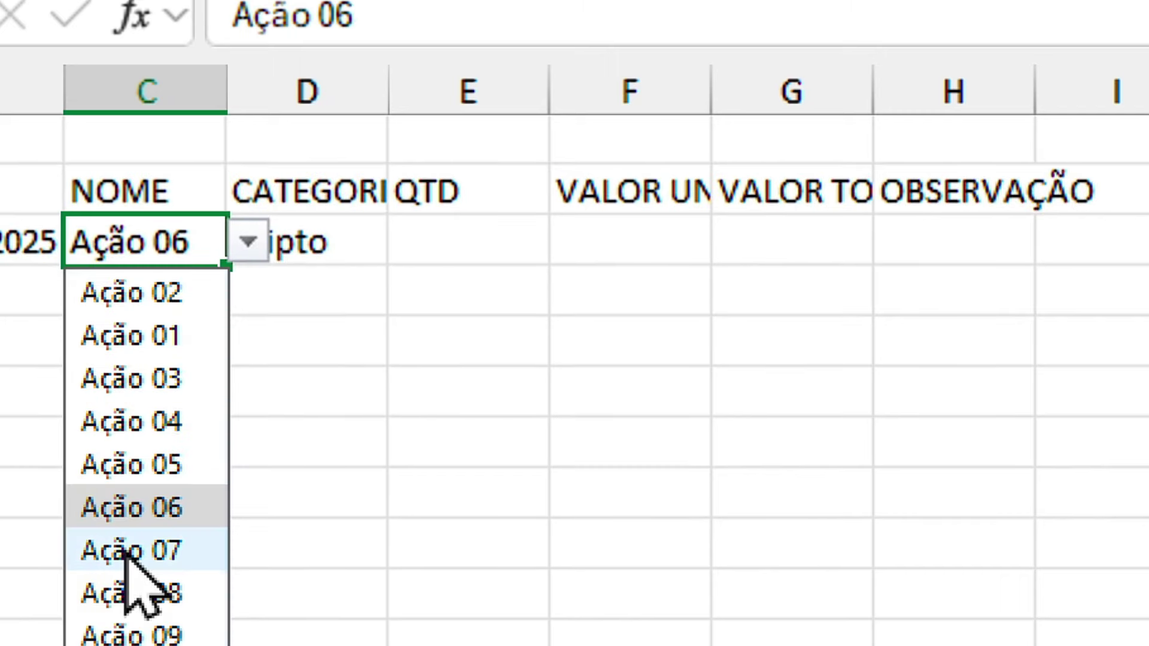
{"action": "left_click", "coordinate": [123, 550]}
{"action": "left_click", "coordinate": [248, 241]}
{"action": "left_click", "coordinate": [116, 602]}
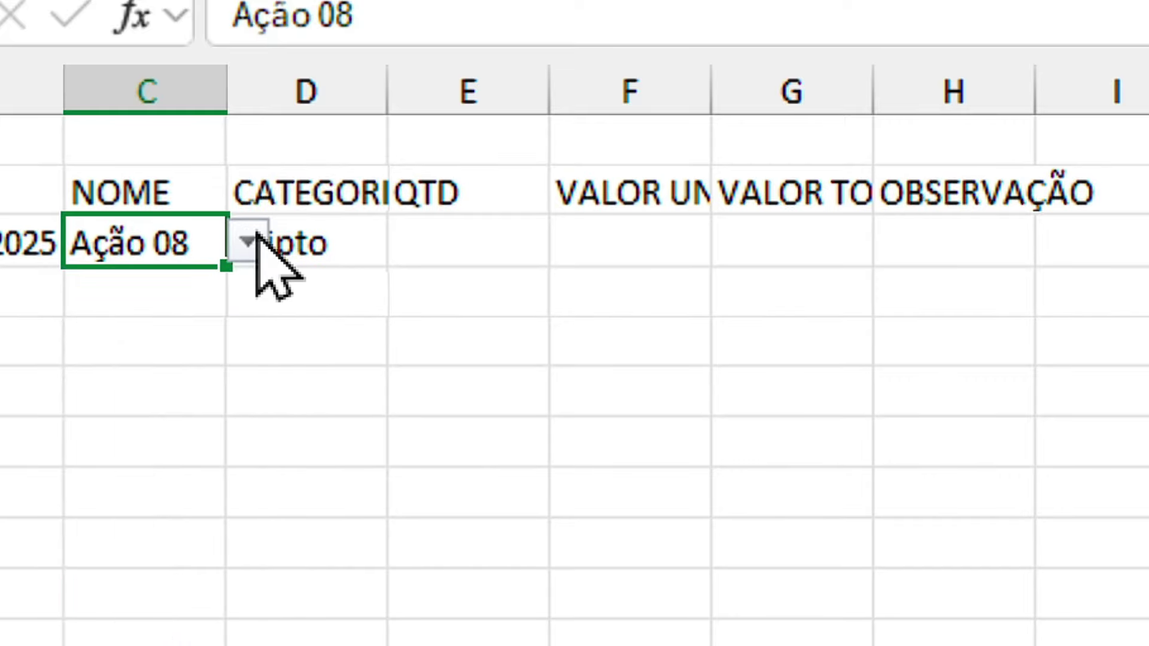
{"action": "left_click", "coordinate": [251, 242]}
{"action": "left_click", "coordinate": [120, 293]}
Enter and then edit a trial quantity in E3.
{"action": "key", "text": "Tab"}
{"action": "key", "text": "Tab"}
{"action": "type", "text": "2"}
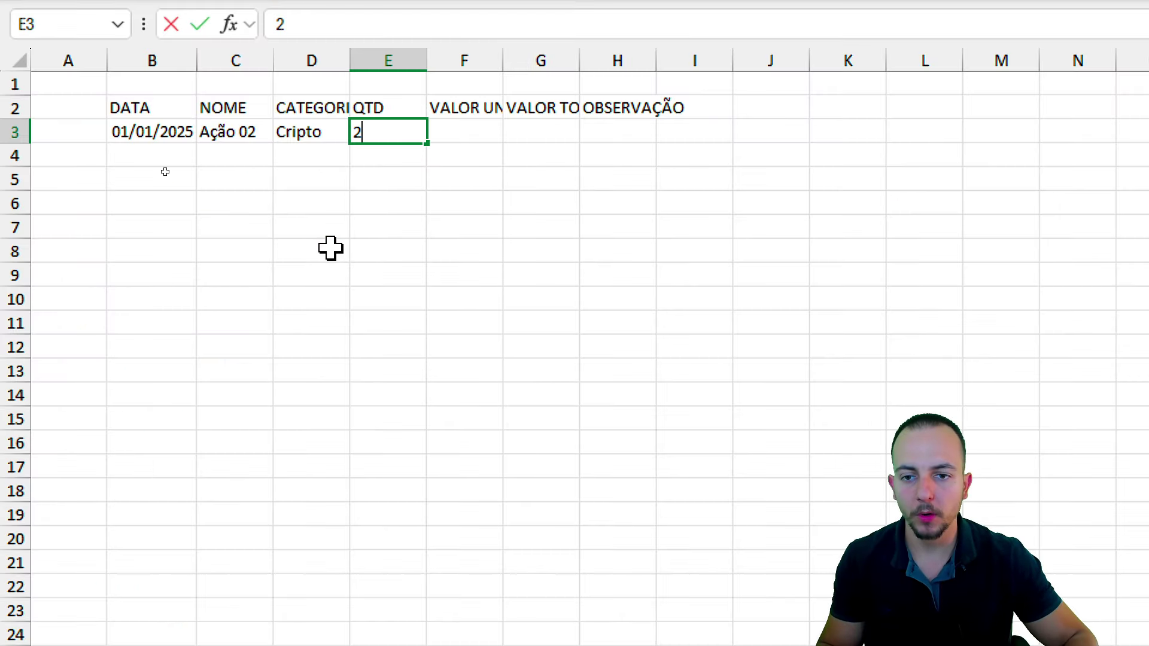
{"action": "key", "text": "Tab"}
{"action": "left_click_drag", "start_coordinate": [311, 131], "coordinate": [446, 129]}
{"action": "left_click", "coordinate": [396, 129]}
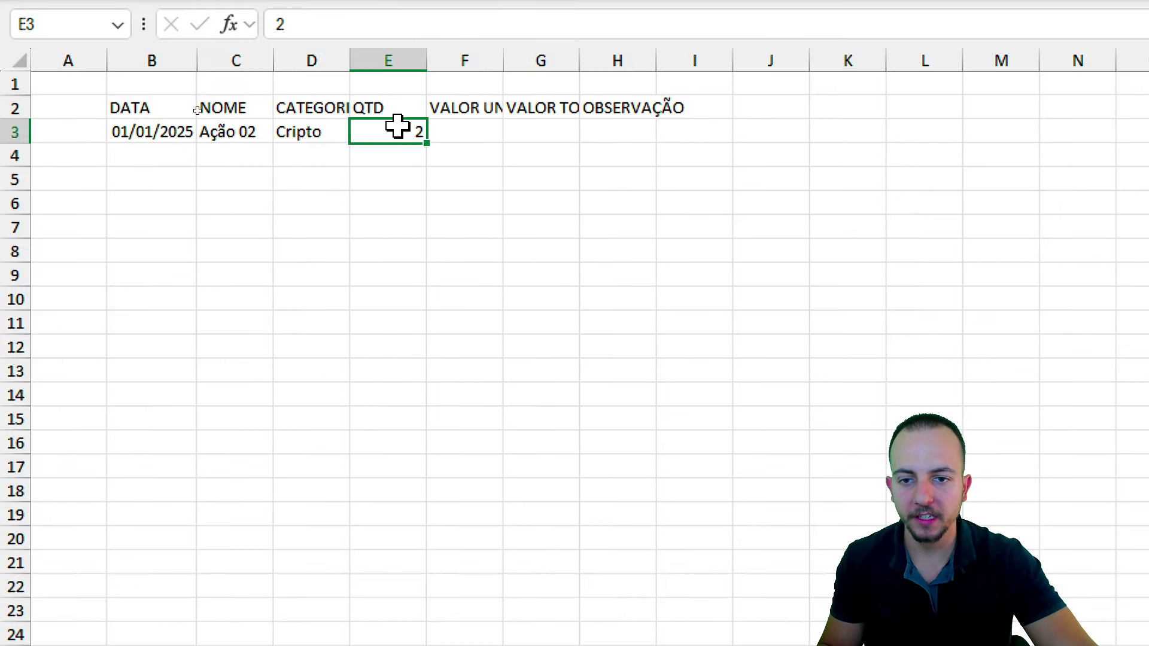
{"action": "key", "text": "F2"}
{"action": "key", "text": "BackSpace"}
{"action": "key", "text": "BackSpace"}
{"action": "key", "text": "BackSpace"}
{"action": "type", "text": "0"}
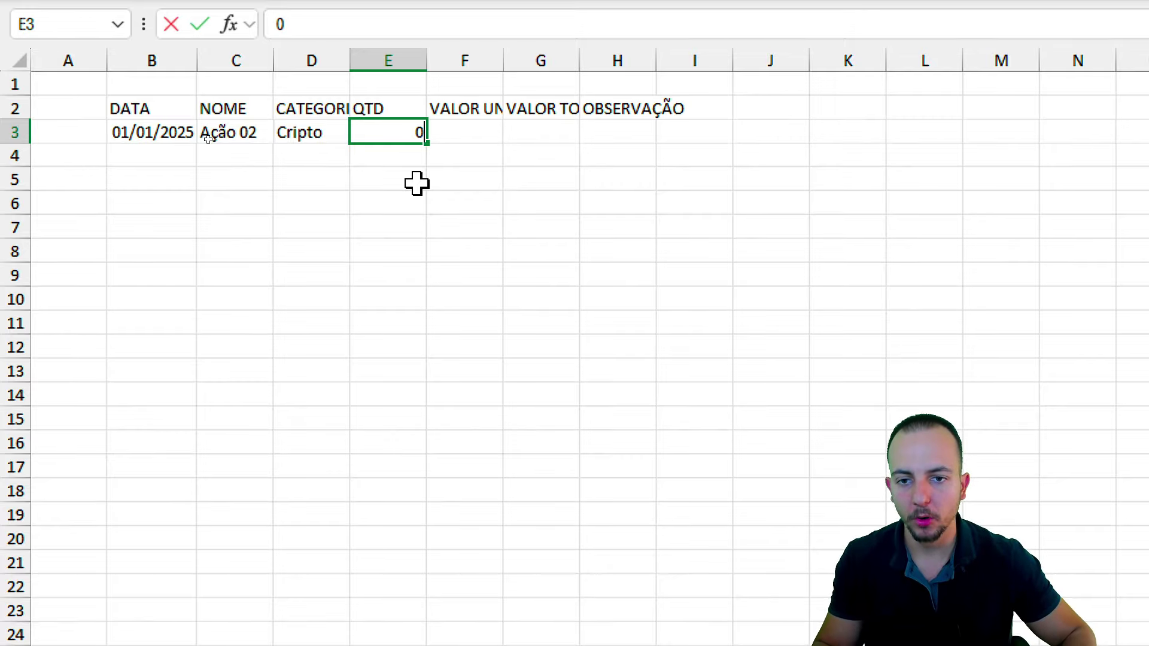
{"action": "key", "text": "Return"}
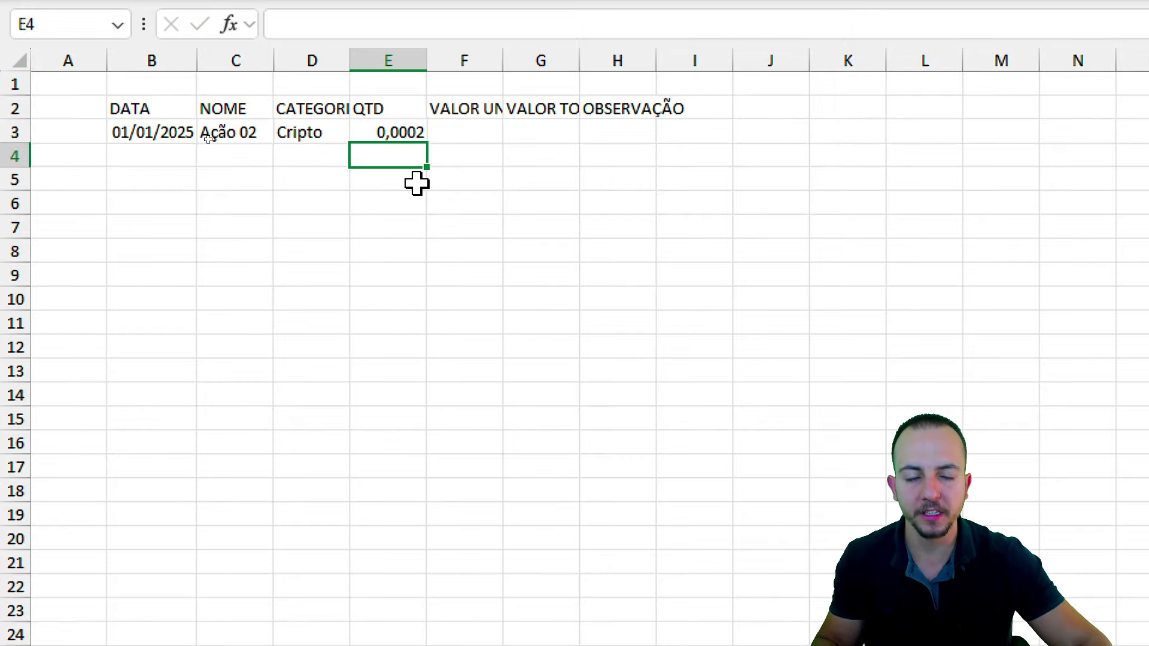
Set C3 to Ação 03 and enter quantity 150 in E3.
{"action": "left_click", "coordinate": [248, 134]}
{"action": "left_click", "coordinate": [282, 132]}
{"action": "left_click", "coordinate": [239, 188]}
{"action": "left_click", "coordinate": [338, 133]}
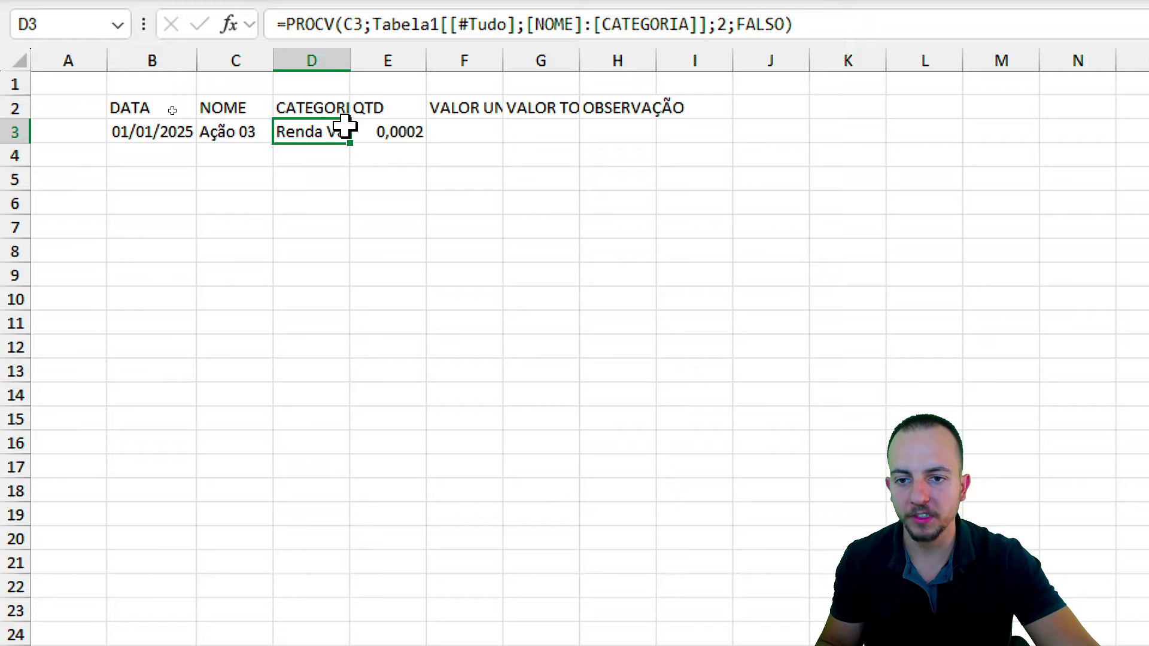
{"action": "left_click", "coordinate": [400, 133]}
{"action": "type", "text": "150"}
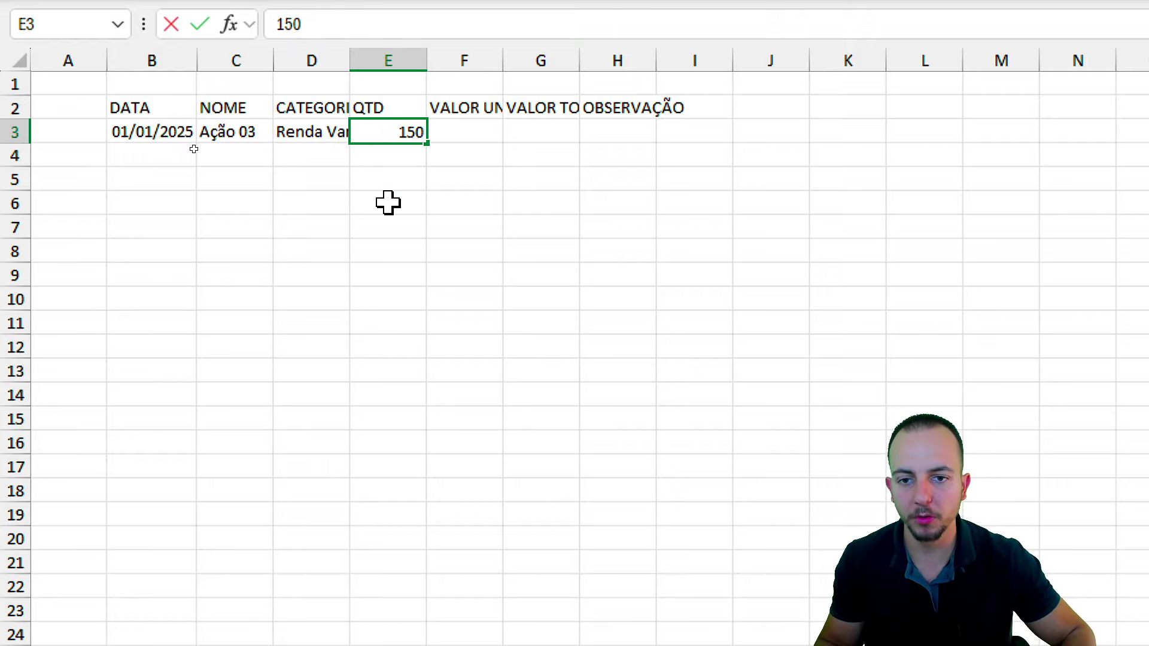
{"action": "key", "text": "Return"}
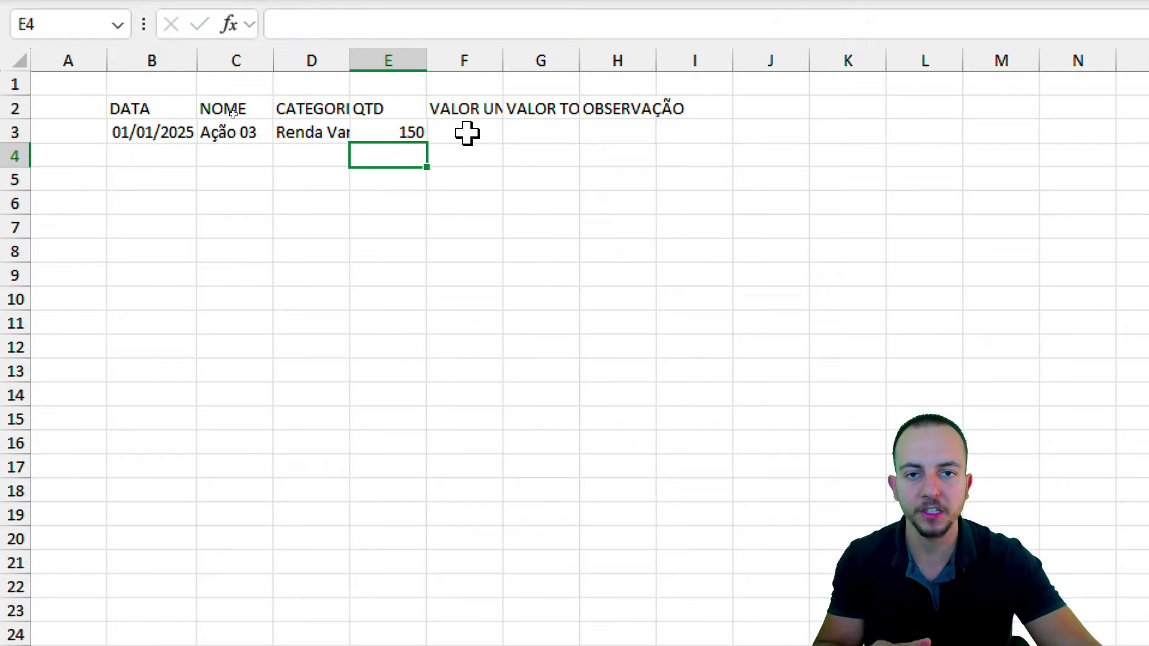
Check D3's PROCV category formula and E3's quantity of 150.
{"action": "left_click", "coordinate": [466, 133]}
{"action": "left_click_drag", "start_coordinate": [250, 133], "coordinate": [342, 131]}
{"action": "left_click", "coordinate": [339, 133]}
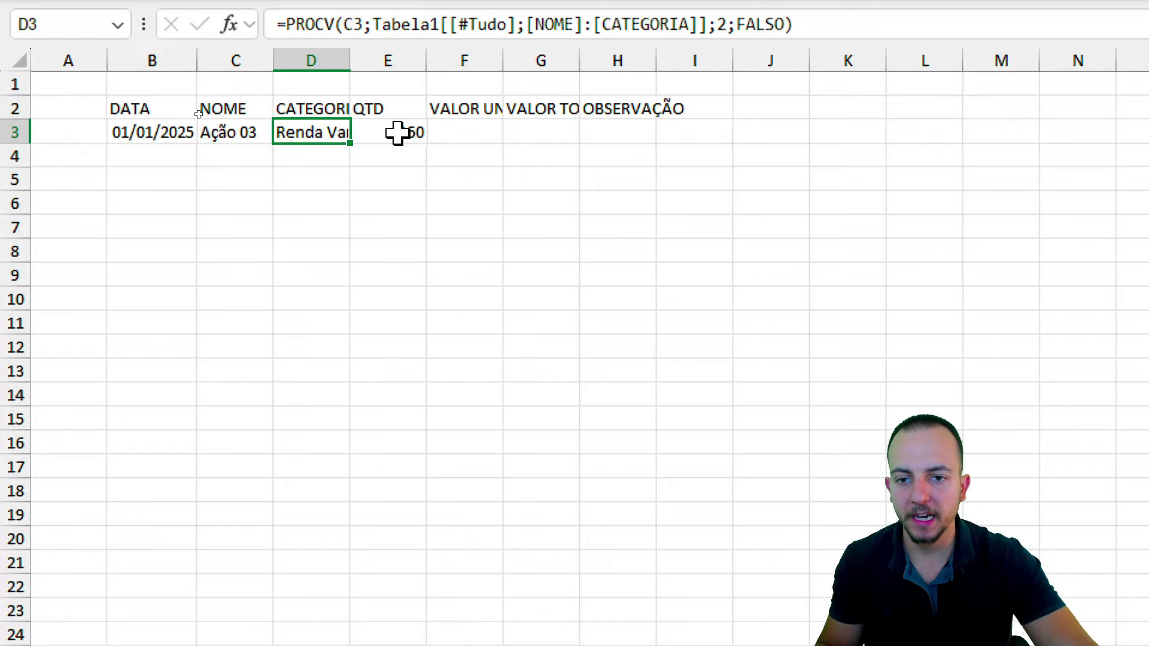
{"action": "left_click", "coordinate": [398, 133]}
Enter unit value 9,99 in F3 and =F3*E3 in G3, giving 1498,5.
{"action": "left_click", "coordinate": [479, 140]}
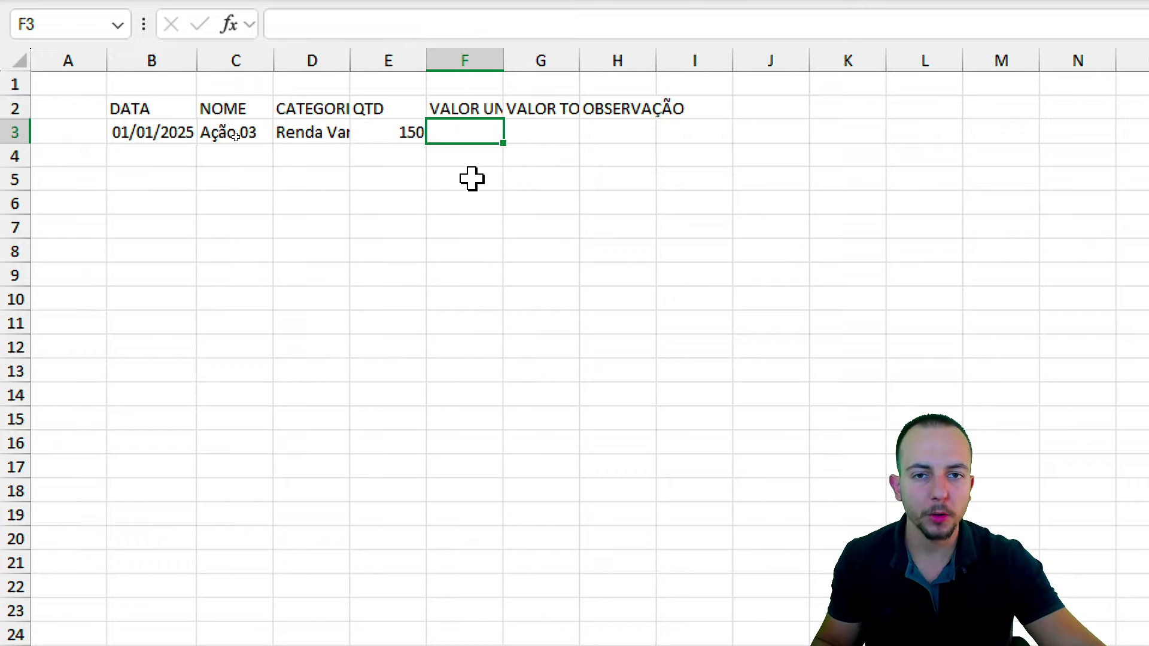
{"action": "type", "text": "9,99"}
{"action": "left_click", "coordinate": [533, 132]}
{"action": "type", "text": "="}
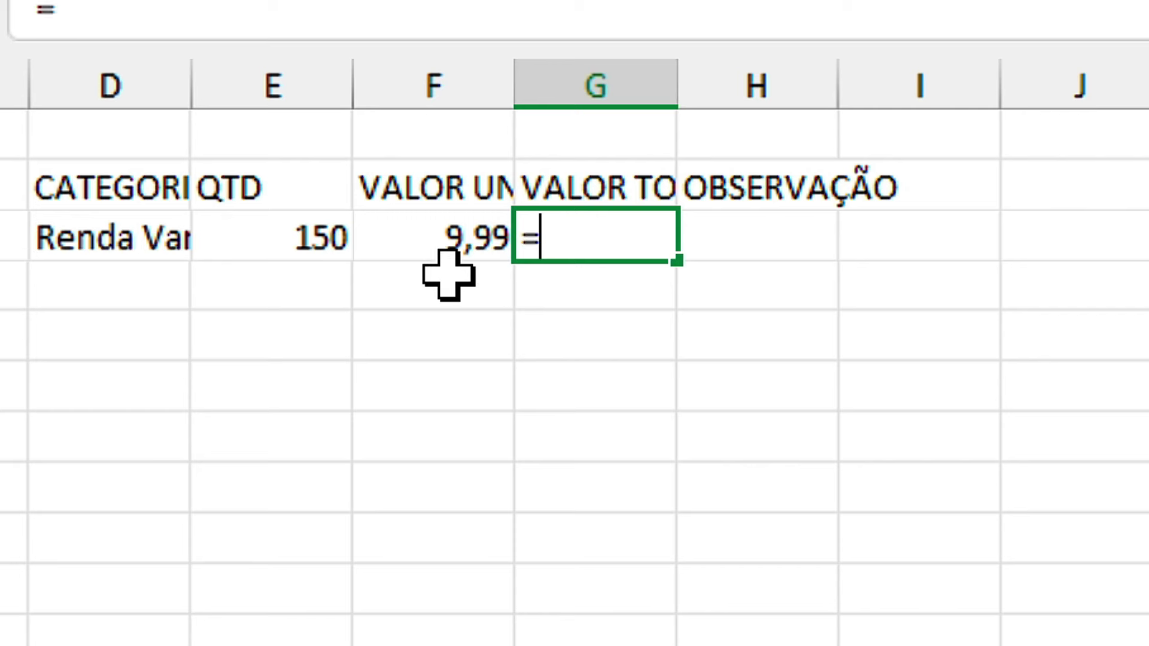
{"action": "left_click", "coordinate": [395, 281]}
{"action": "left_click", "coordinate": [438, 251]}
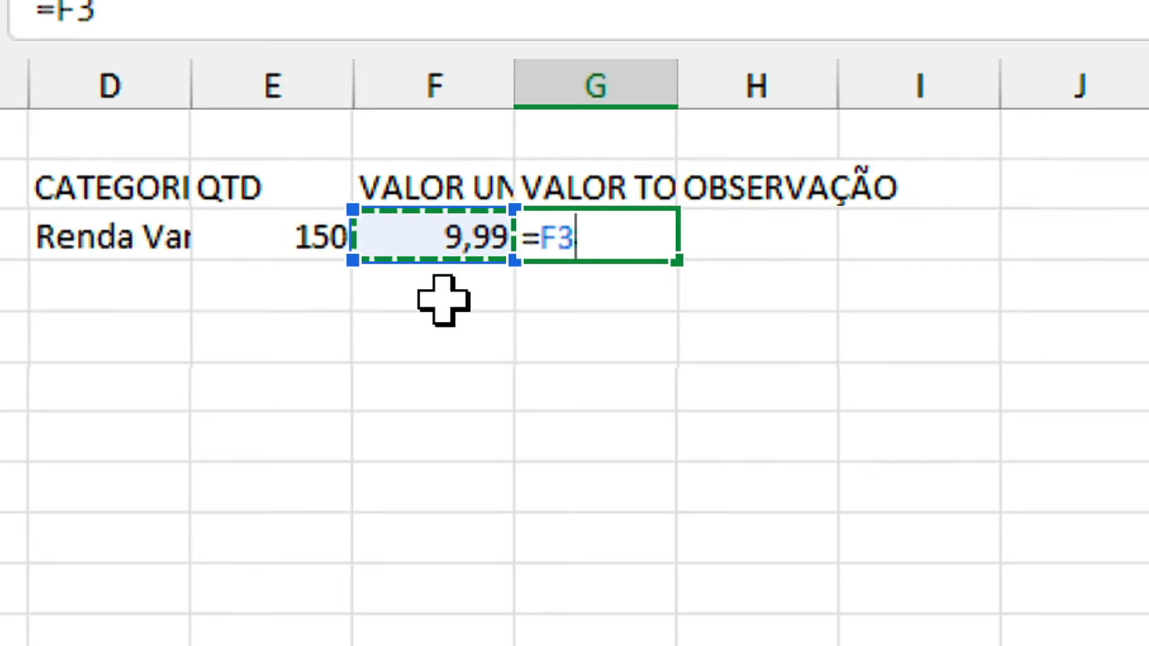
{"action": "type", "text": "*"}
{"action": "left_click", "coordinate": [293, 238]}
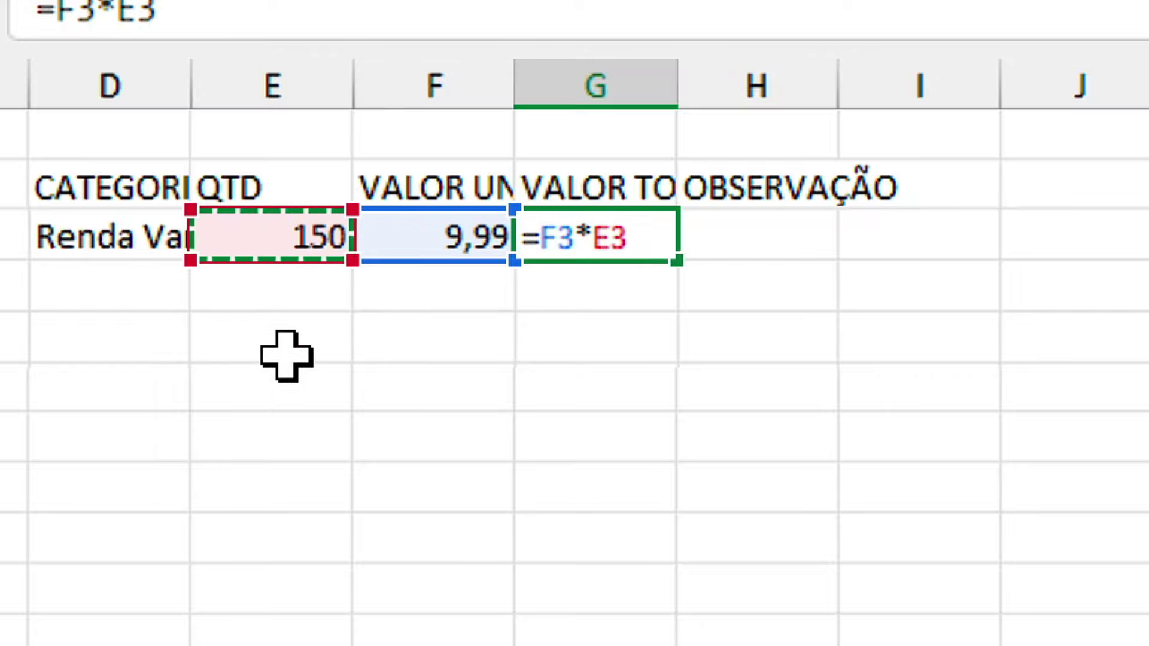
{"action": "key", "text": "Return"}
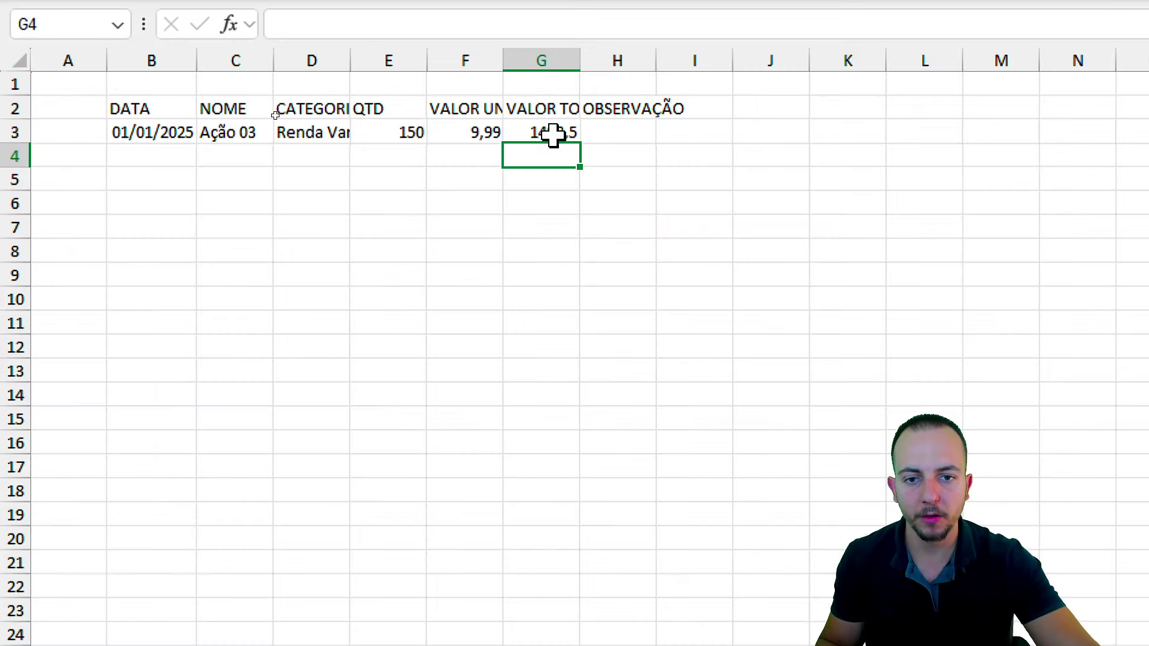
{"action": "left_click", "coordinate": [551, 134]}
{"action": "key", "text": "Right"}
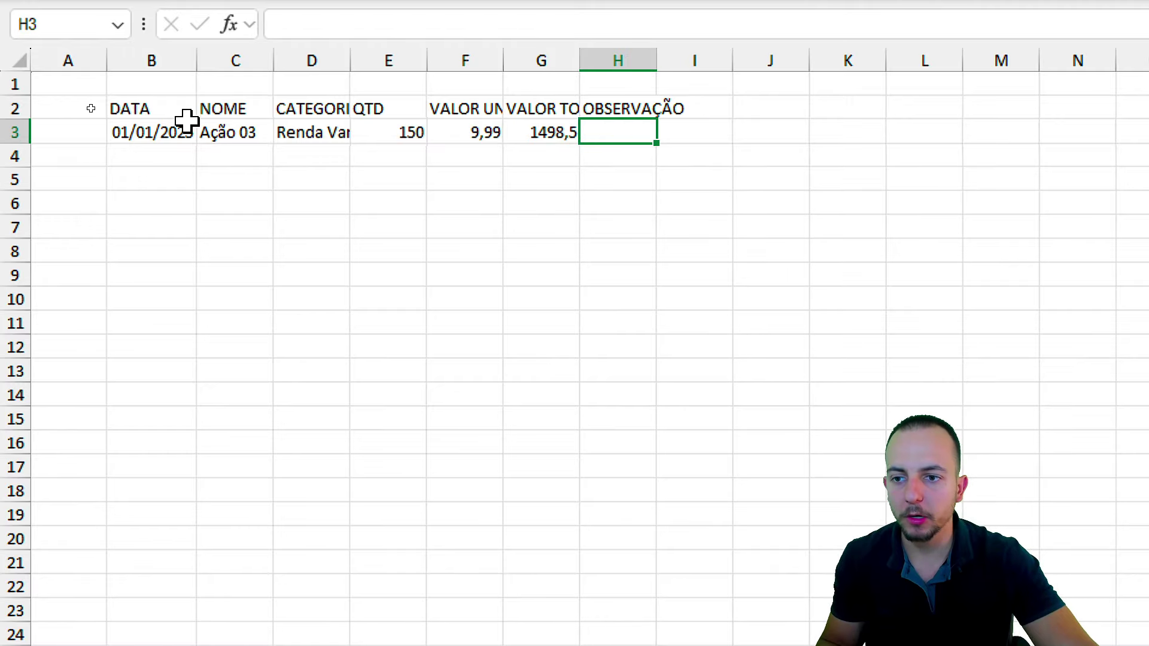
Turn B2:H3 into an Excel table with headers.
{"action": "left_click_drag", "start_coordinate": [157, 112], "coordinate": [617, 133]}
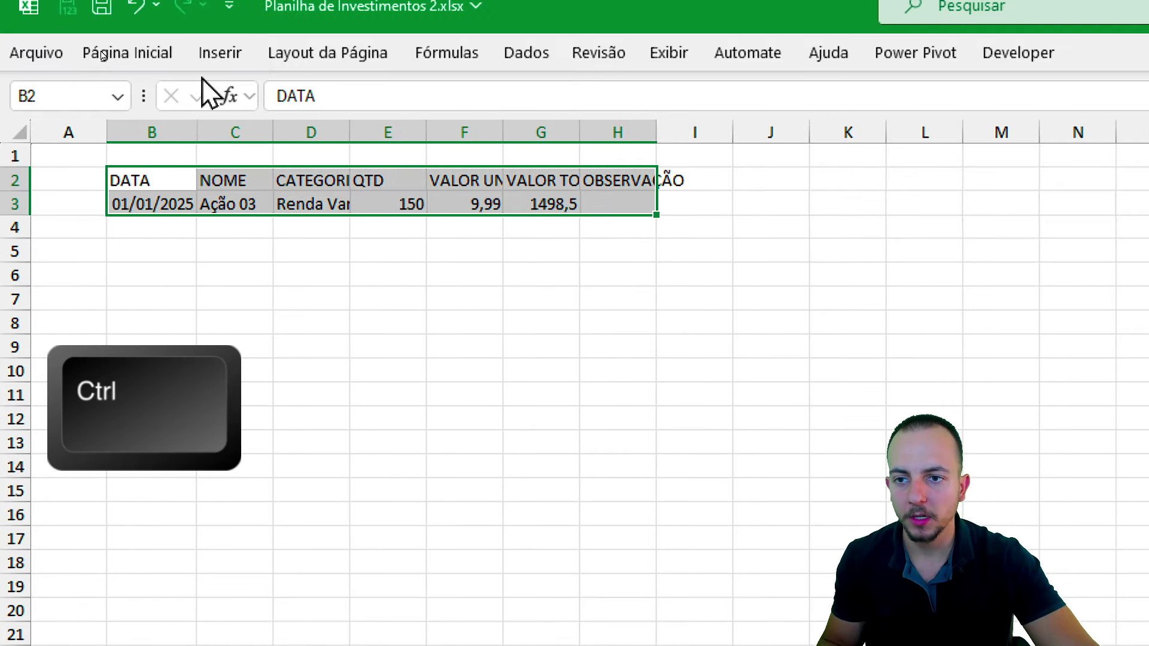
{"action": "left_click", "coordinate": [220, 78]}
{"action": "left_click", "coordinate": [263, 143]}
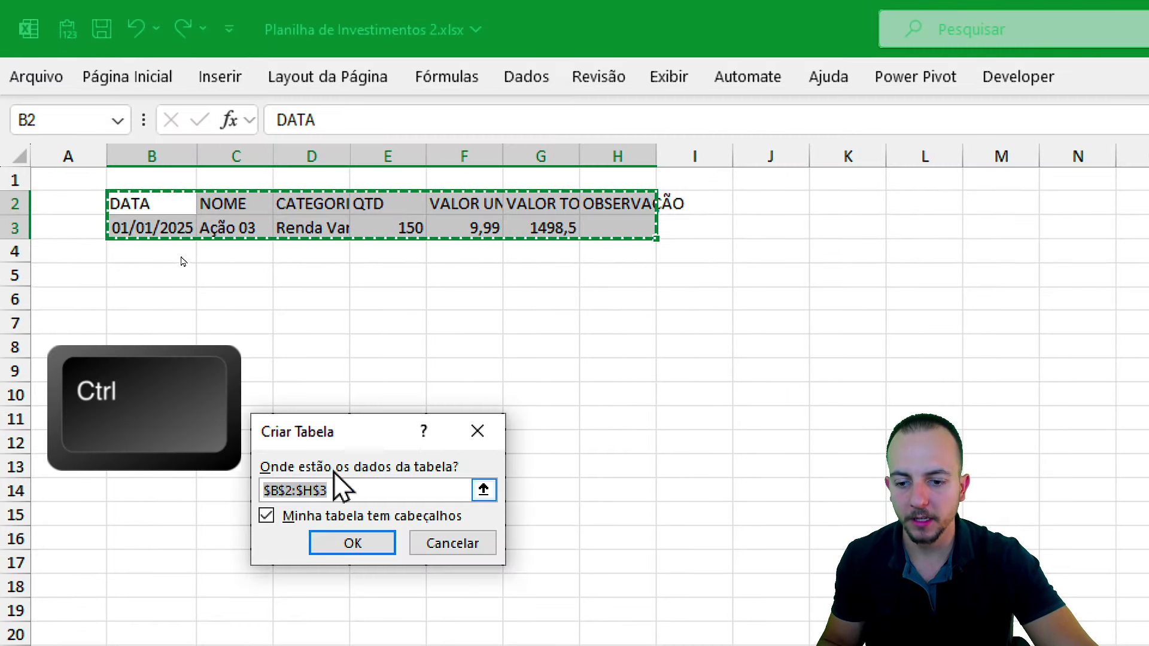
{"action": "left_click", "coordinate": [365, 543]}
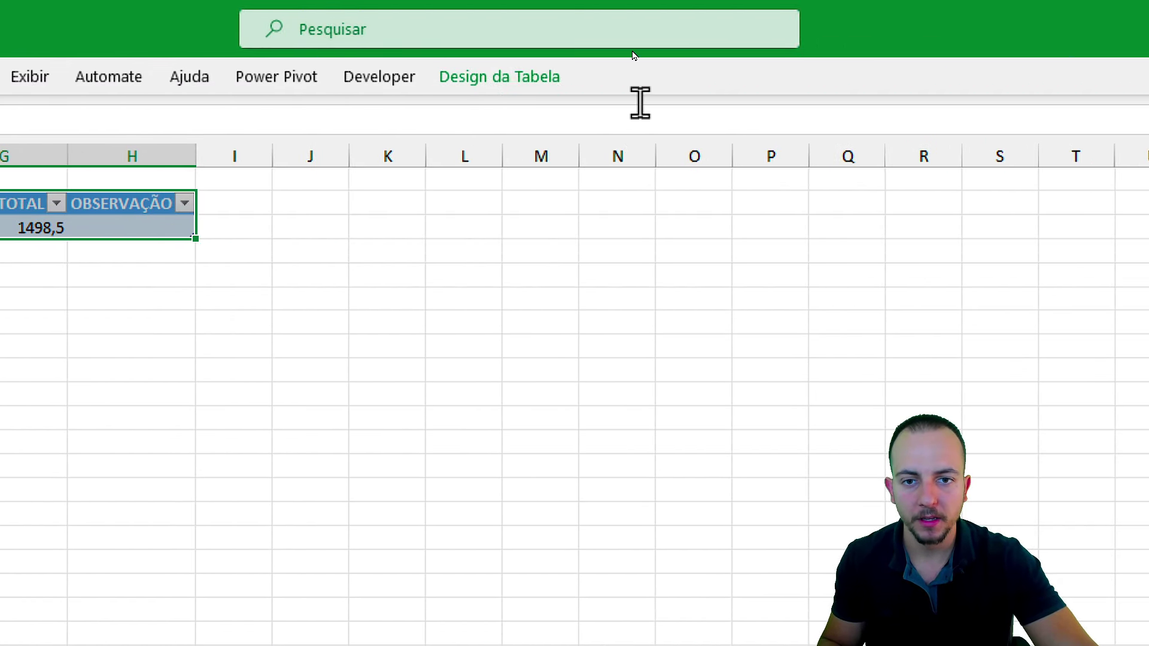
Apply a table style and centre-align the table cells.
{"action": "left_click", "coordinate": [733, 85]}
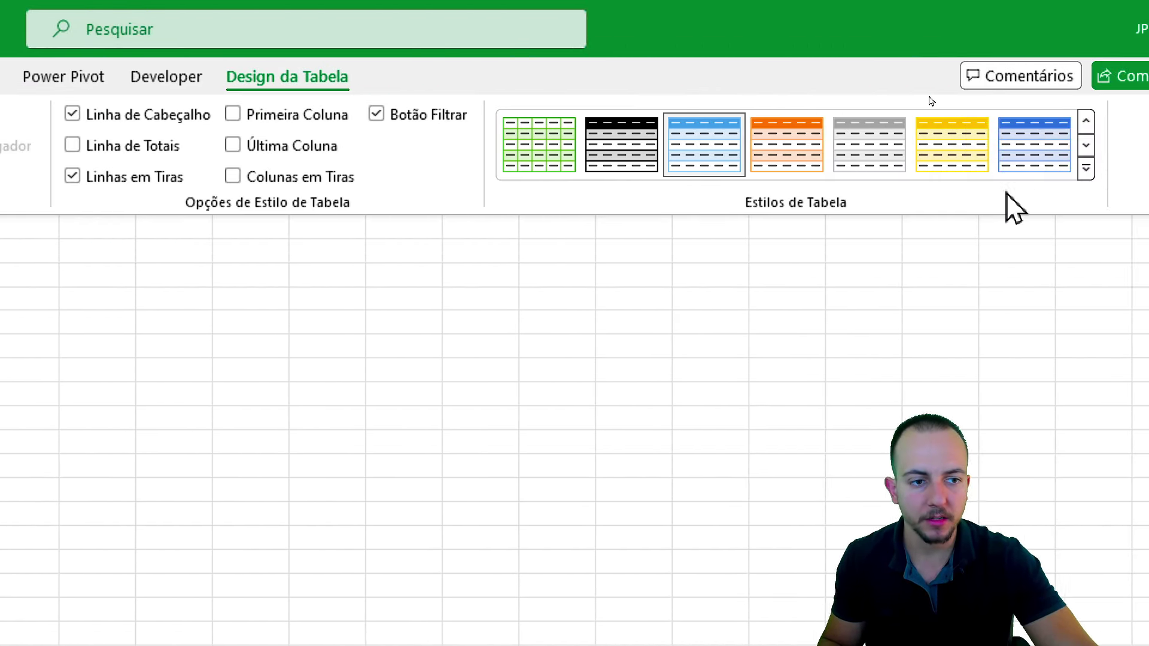
{"action": "left_click", "coordinate": [1010, 170]}
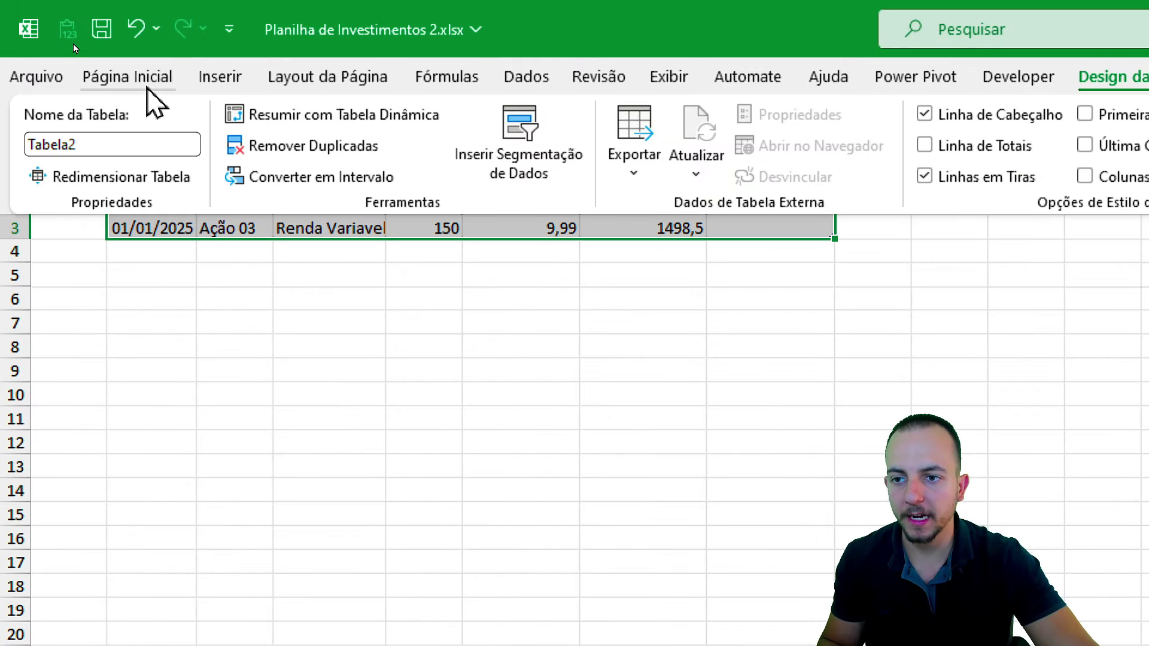
{"action": "left_click", "coordinate": [127, 77]}
{"action": "left_click", "coordinate": [600, 162]}
Make the header row B2:H2 bold with a blue fill.
{"action": "left_click_drag", "start_coordinate": [163, 198], "coordinate": [756, 206]}
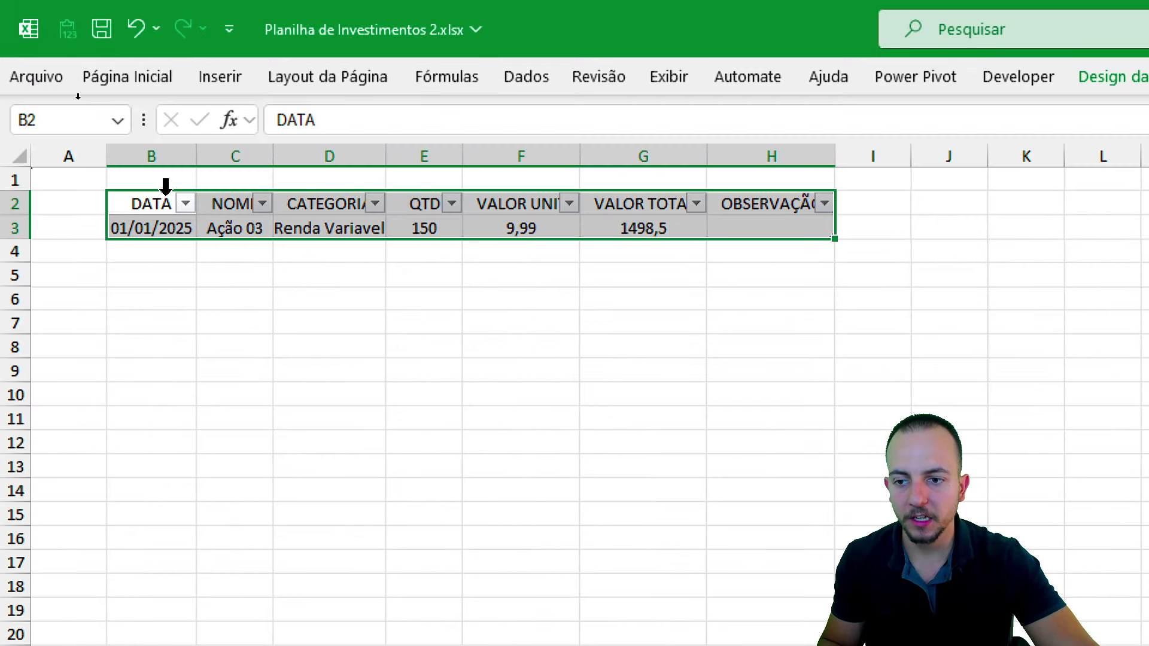
{"action": "left_click", "coordinate": [141, 79]}
{"action": "left_click", "coordinate": [286, 162]}
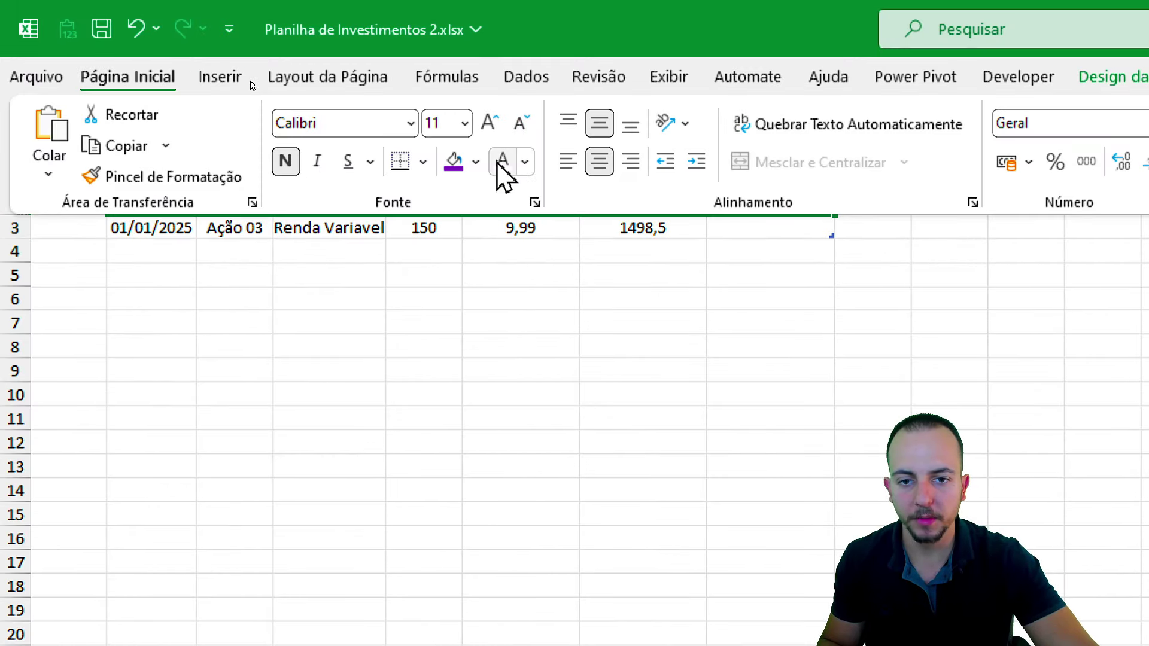
{"action": "left_click", "coordinate": [476, 161]}
{"action": "left_click", "coordinate": [533, 302]}
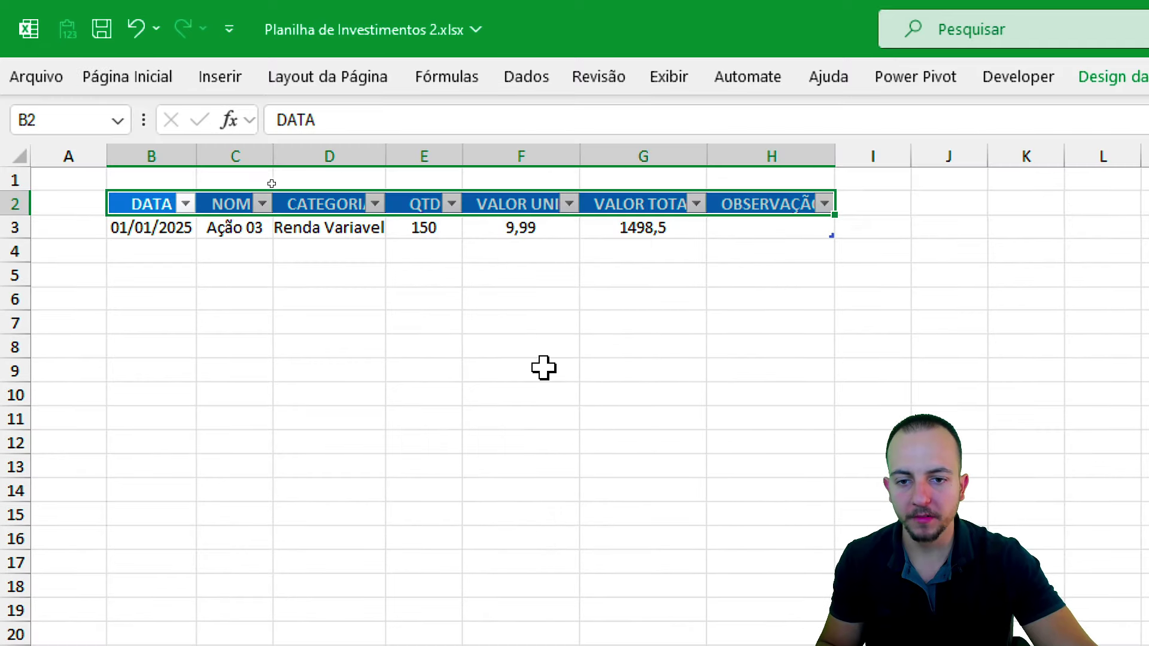
Apply R$ accounting format to F3:G3 and widen columns F to H.
{"action": "left_click_drag", "start_coordinate": [522, 230], "coordinate": [611, 230]}
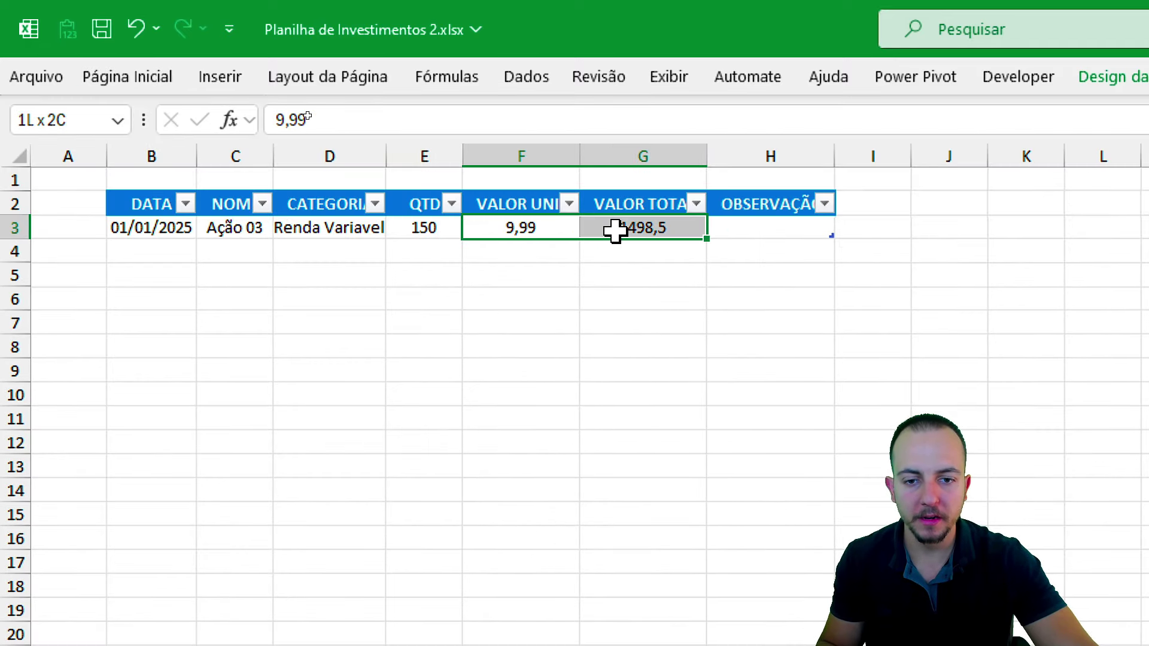
{"action": "left_click", "coordinate": [152, 78]}
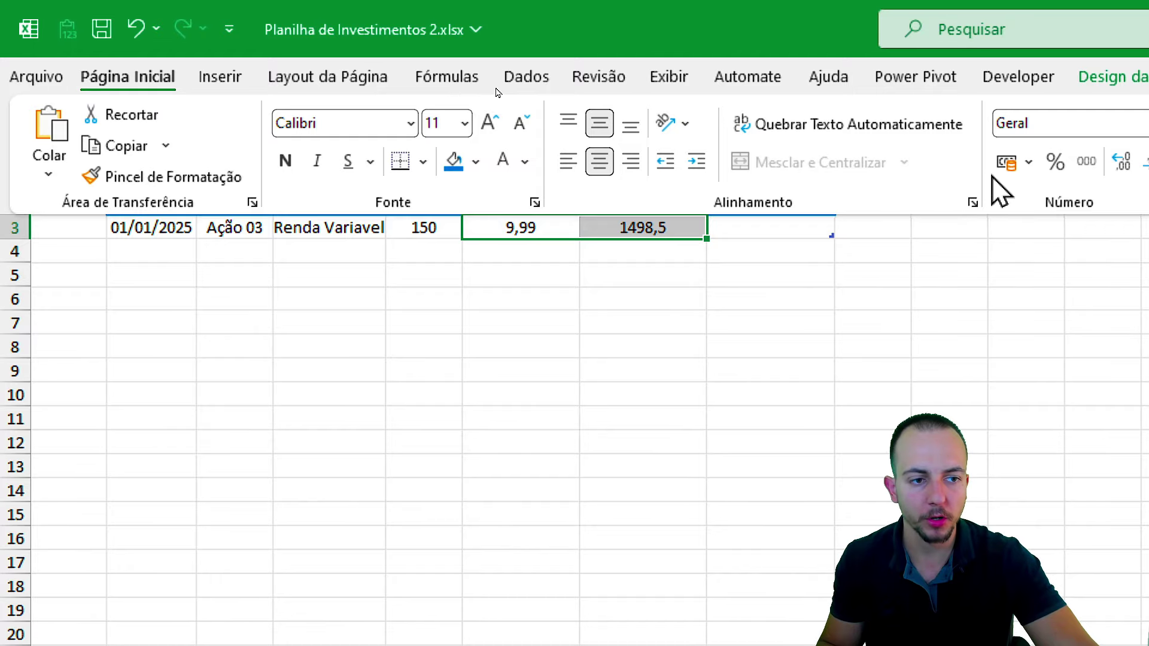
{"action": "left_click", "coordinate": [1006, 163]}
{"action": "left_click", "coordinate": [643, 323]}
{"action": "mouse_move", "coordinate": [774, 154]}
{"action": "left_mouse_down"}
{"action": "mouse_move", "coordinate": [564, 154]}
{"action": "mouse_move", "coordinate": [638, 147]}
{"action": "left_mouse_up"}
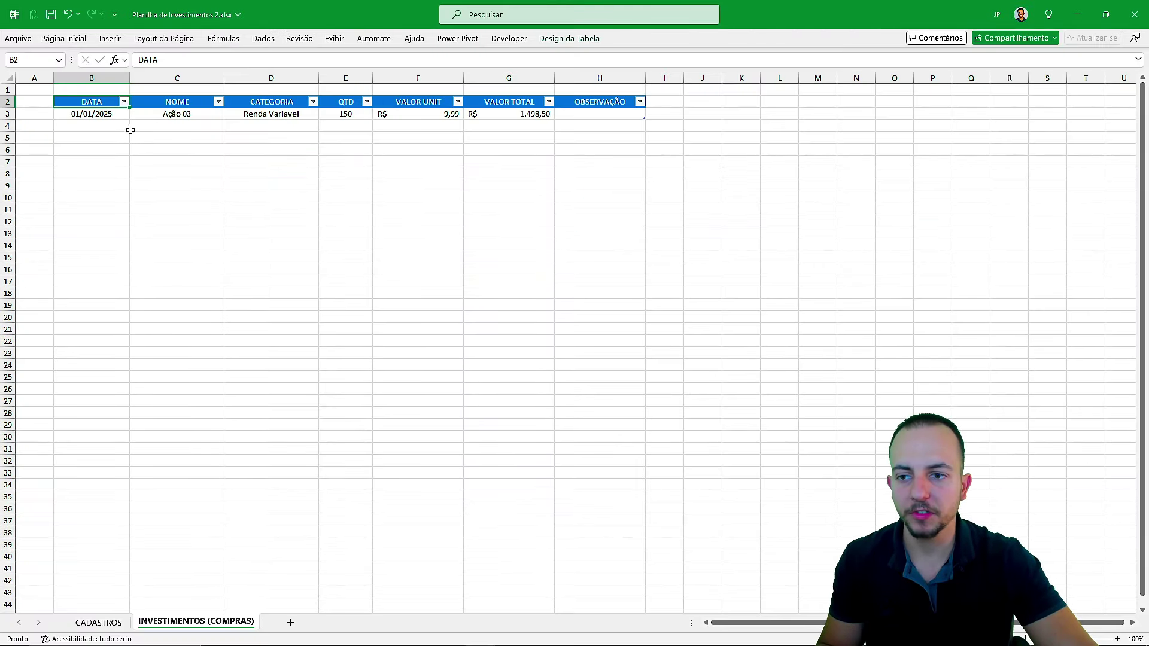
{"action": "key", "text": "ctrl+a"}
{"action": "mouse_move", "coordinate": [107, 115]}
{"action": "left_mouse_down"}
{"action": "mouse_move", "coordinate": [546, 190]}
{"action": "mouse_move", "coordinate": [568, 225]}
{"action": "left_mouse_up"}
Select B3 to begin filling the purchase rows for Ação 01 to Ação 10.
{"action": "left_click", "coordinate": [105, 114]}
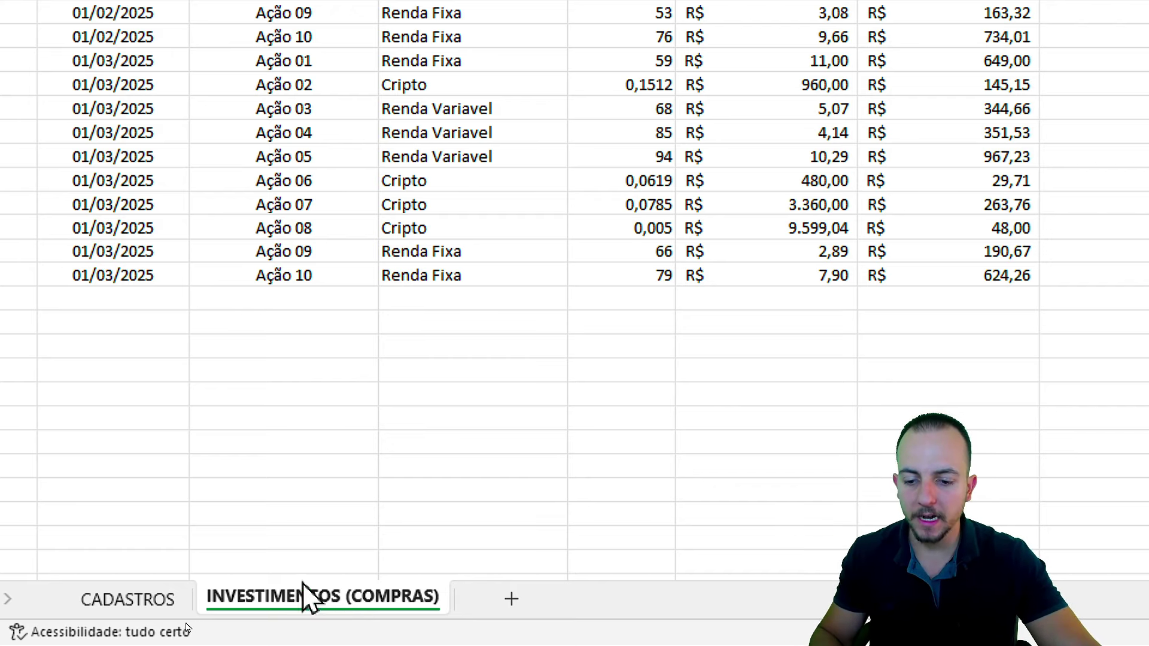
Duplicate the INVESTIMENTOS (COMPRAS) sheet and rename the copy SAQUES E DIVIDENDOS.
{"action": "left_click_drag", "start_coordinate": [310, 594], "coordinate": [558, 587], "text": "ctrl"}
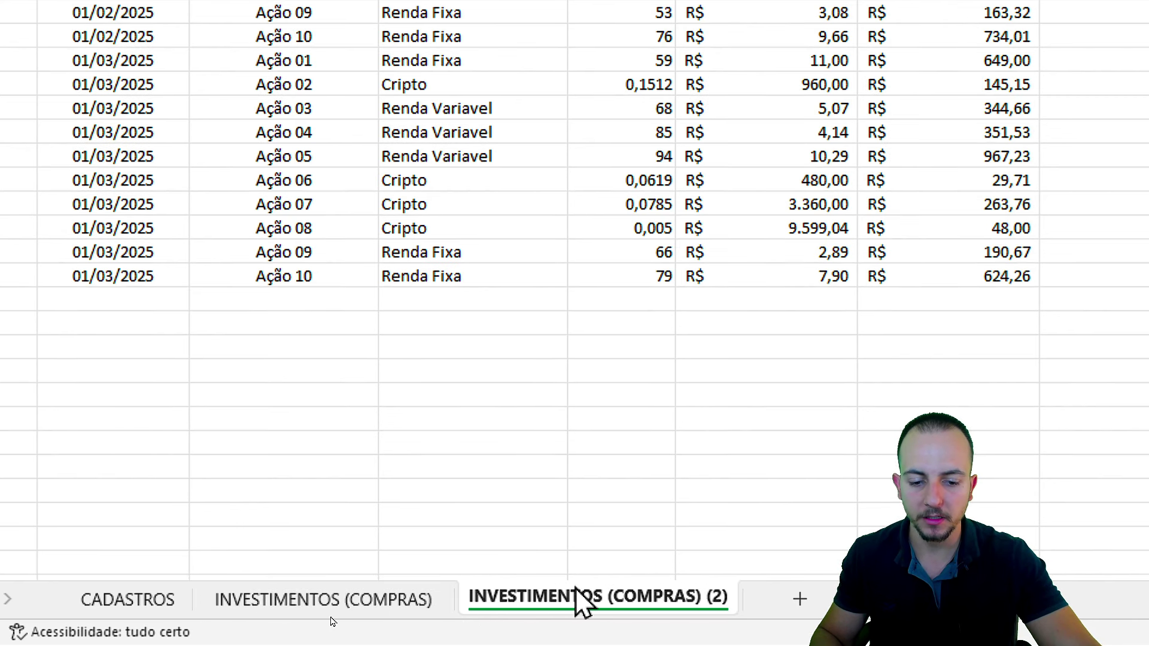
{"action": "left_click_drag", "start_coordinate": [723, 573], "coordinate": [765, 480]}
{"action": "mouse_move", "coordinate": [566, 527]}
{"action": "left_mouse_down"}
{"action": "mouse_move", "coordinate": [548, 490]}
{"action": "mouse_move", "coordinate": [404, 542]}
{"action": "left_mouse_up"}
{"action": "right_click", "coordinate": [546, 601]}
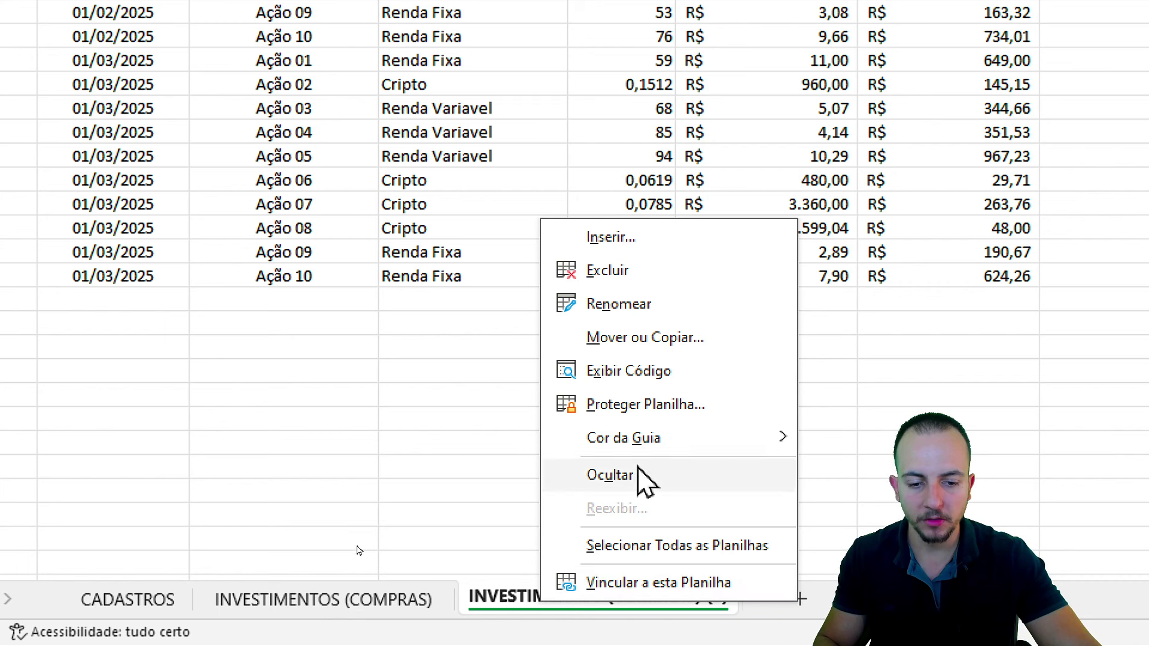
{"action": "left_click", "coordinate": [688, 303]}
{"action": "type", "text": "OS"}
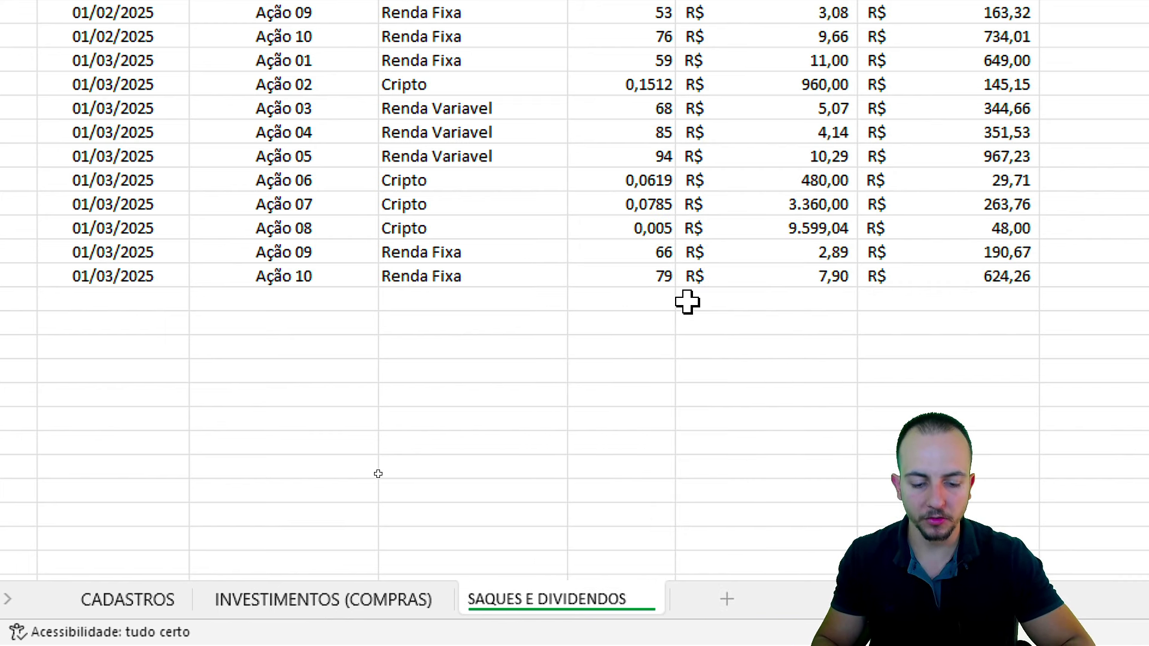
{"action": "key", "text": "Return"}
{"action": "scroll", "coordinate": [482, 151], "scroll_direction": "up", "scroll_amount": 10}
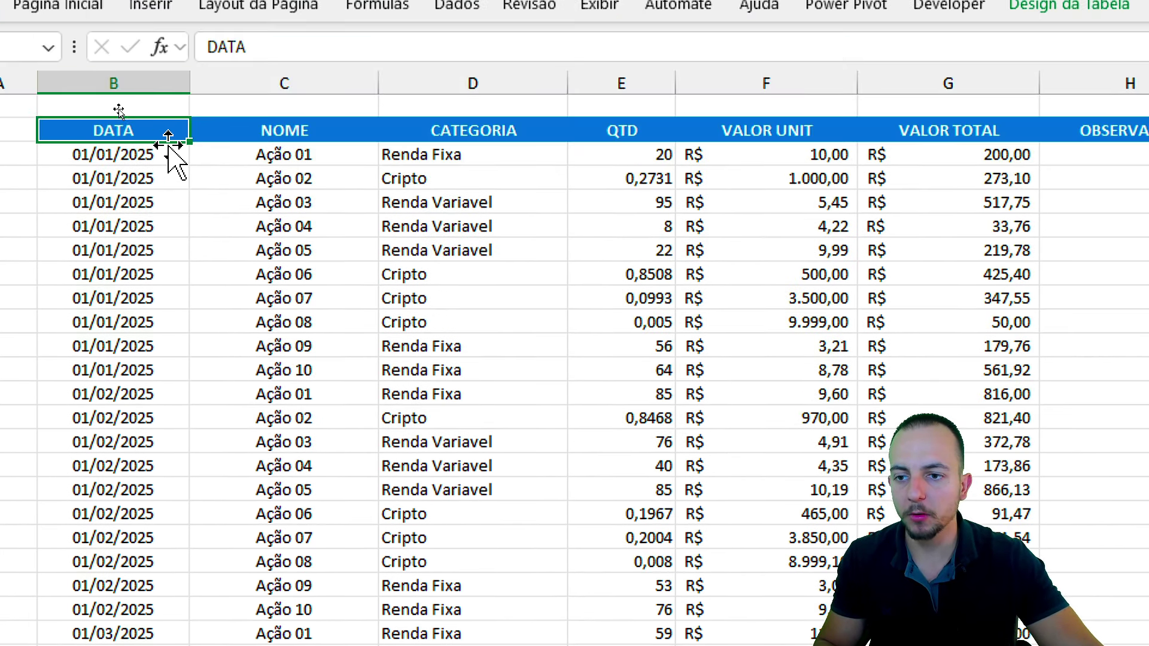
Fill the table's header row green.
{"action": "left_click_drag", "start_coordinate": [120, 132], "coordinate": [1005, 151]}
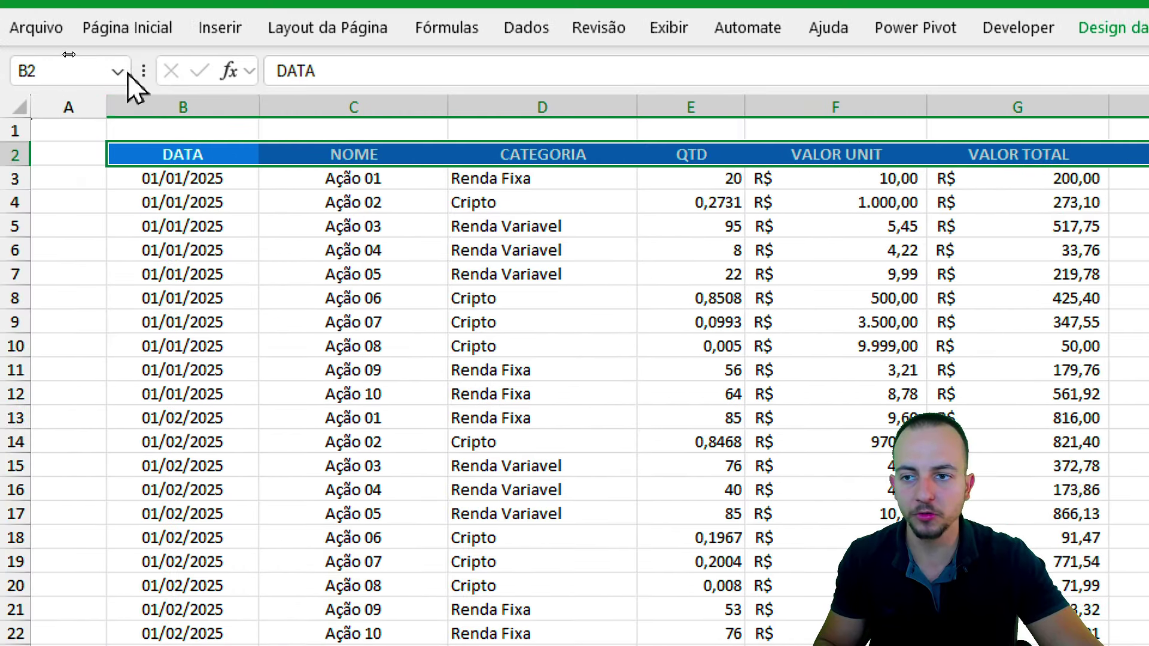
{"action": "left_click", "coordinate": [127, 75]}
{"action": "left_click", "coordinate": [476, 161]}
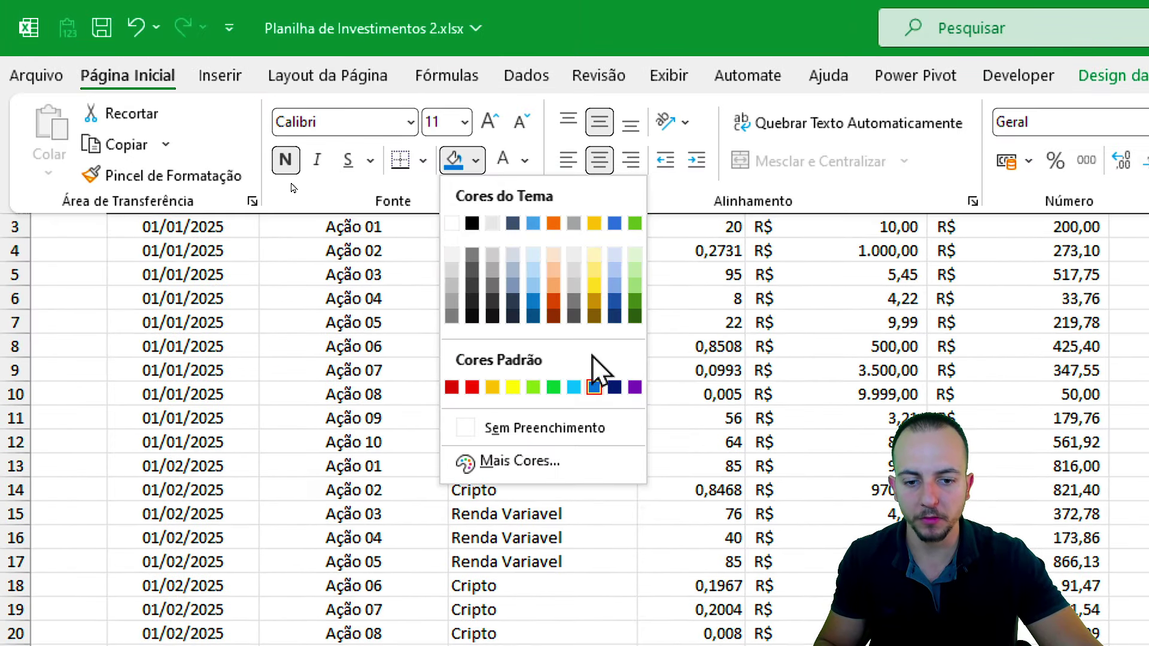
{"action": "left_click", "coordinate": [566, 386]}
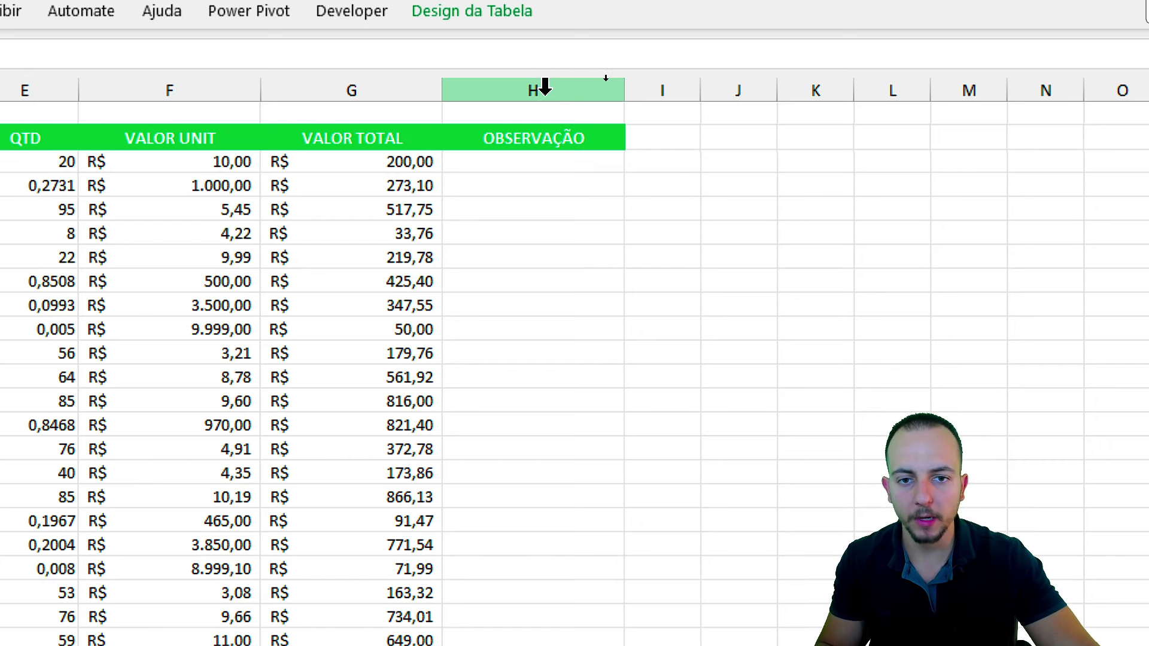
Insert a new column before OBSERVAÇÃO and head it TIPO.
{"action": "left_click", "coordinate": [545, 88]}
{"action": "right_click", "coordinate": [545, 93]}
{"action": "left_click", "coordinate": [649, 328]}
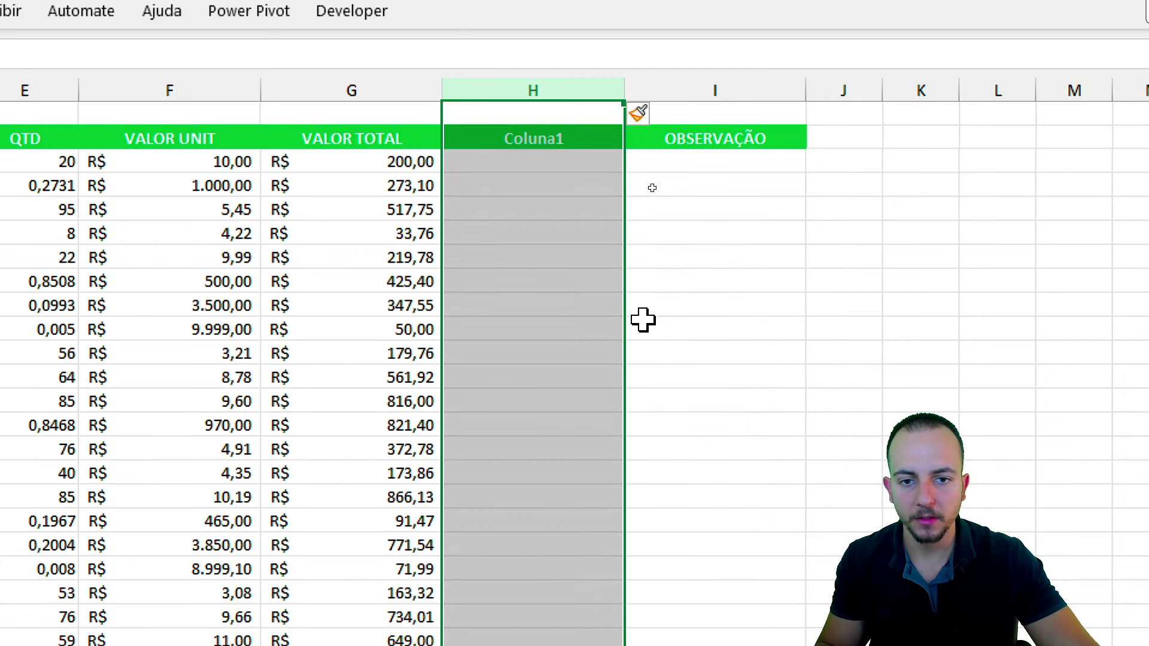
{"action": "left_click", "coordinate": [548, 138]}
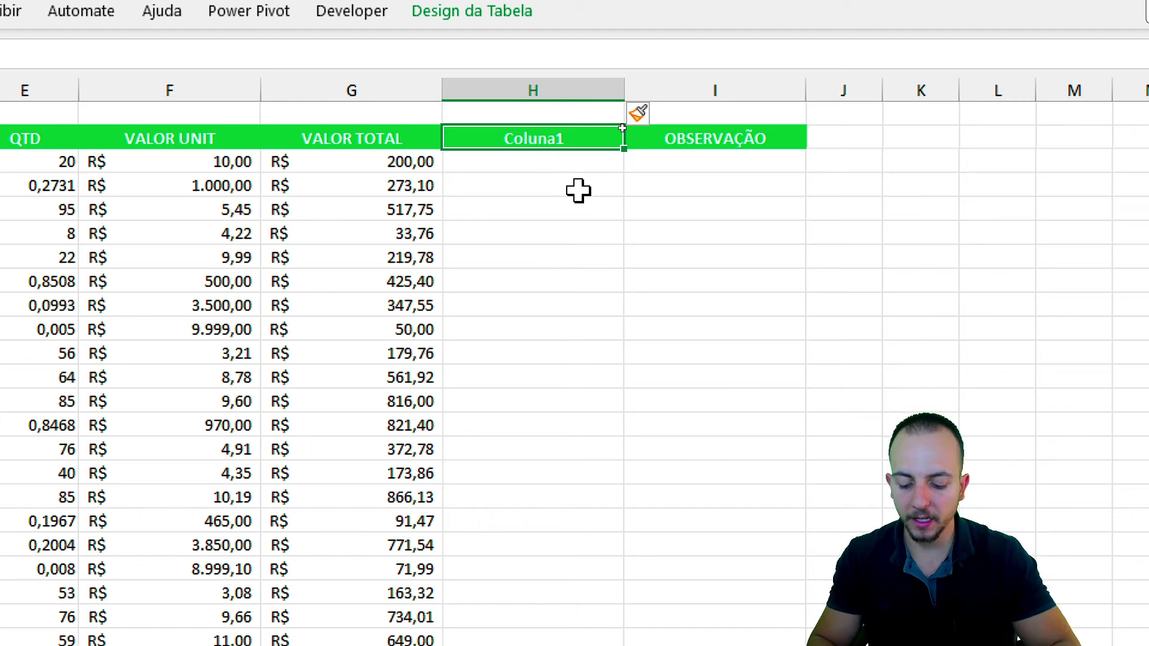
{"action": "type", "text": "TIPO"}
{"action": "key", "text": "Return"}
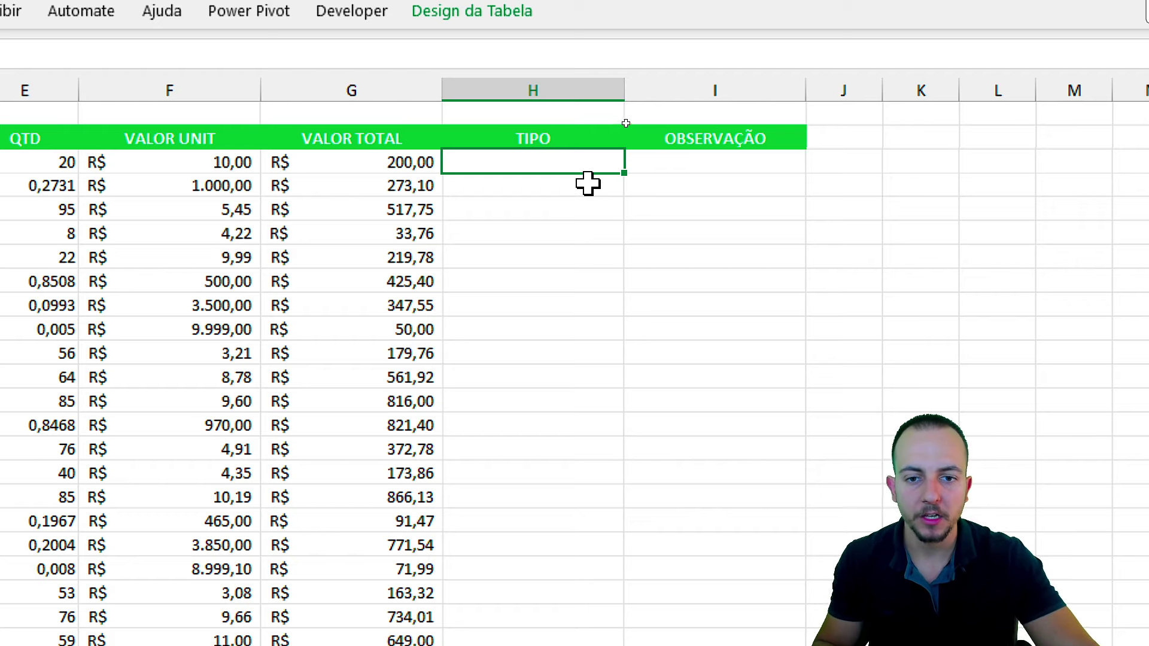
Restrict the TIPO cells to a DIVIDENDO;SAQUE list and open the first cell's choices.
{"action": "mouse_move", "coordinate": [561, 162]}
{"action": "left_mouse_down"}
{"action": "mouse_move", "coordinate": [562, 566]}
{"action": "mouse_move", "coordinate": [551, 565]}
{"action": "left_mouse_up"}
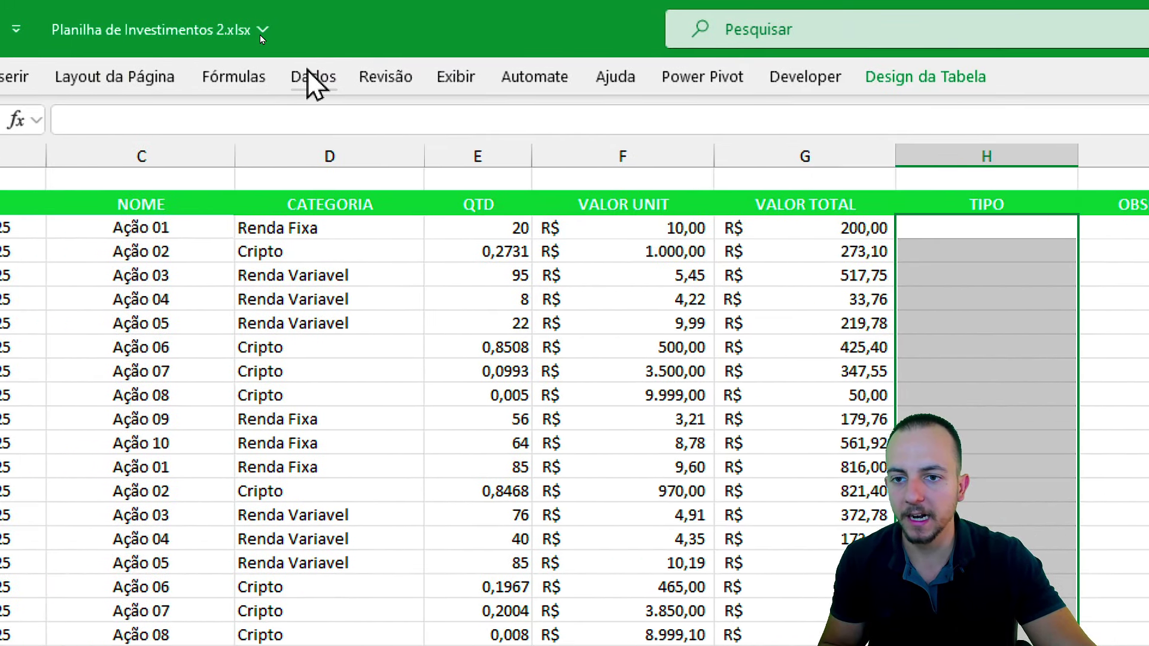
{"action": "left_click", "coordinate": [313, 77]}
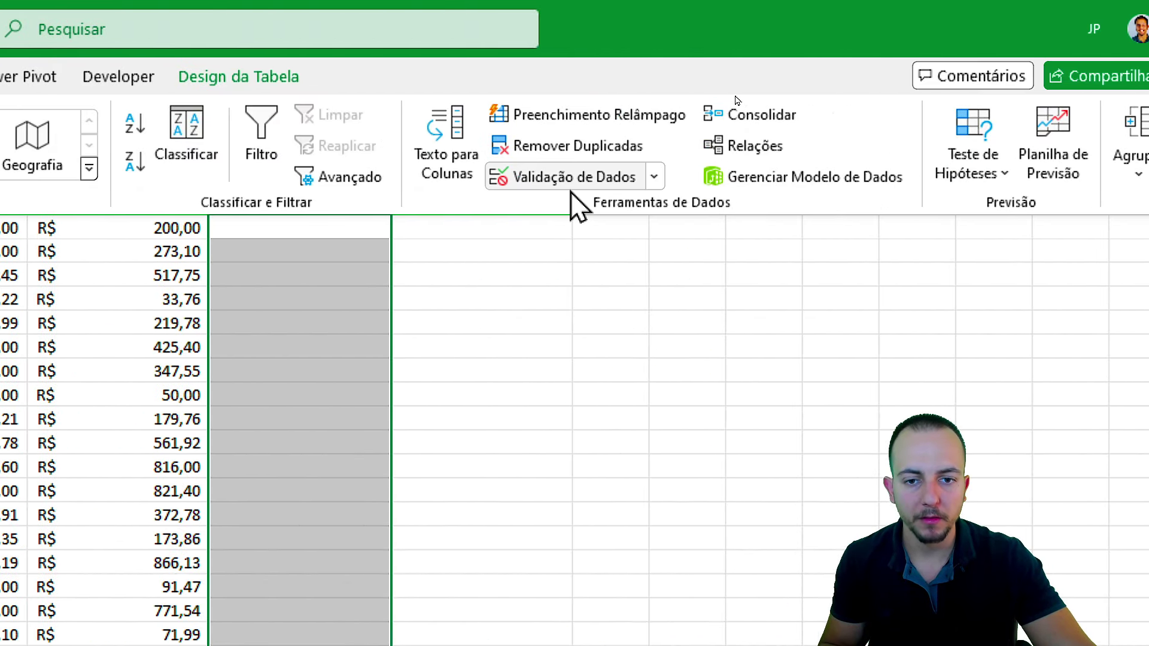
{"action": "left_click", "coordinate": [551, 185]}
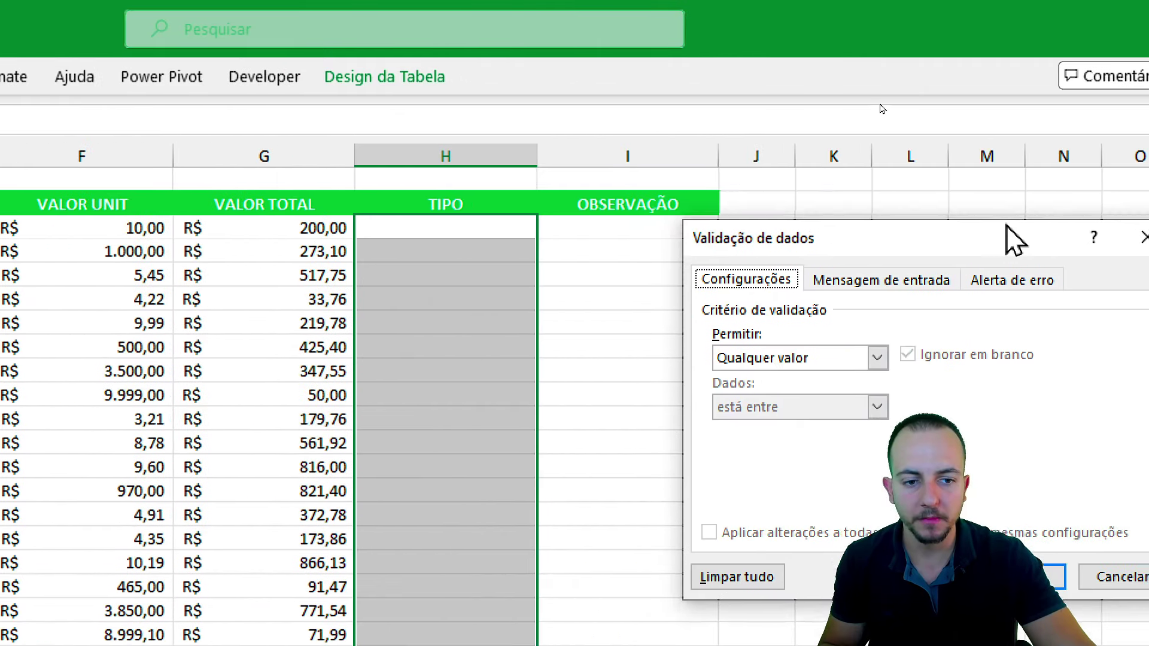
{"action": "left_click_drag", "start_coordinate": [1014, 240], "coordinate": [678, 139]}
{"action": "left_click", "coordinate": [690, 262]}
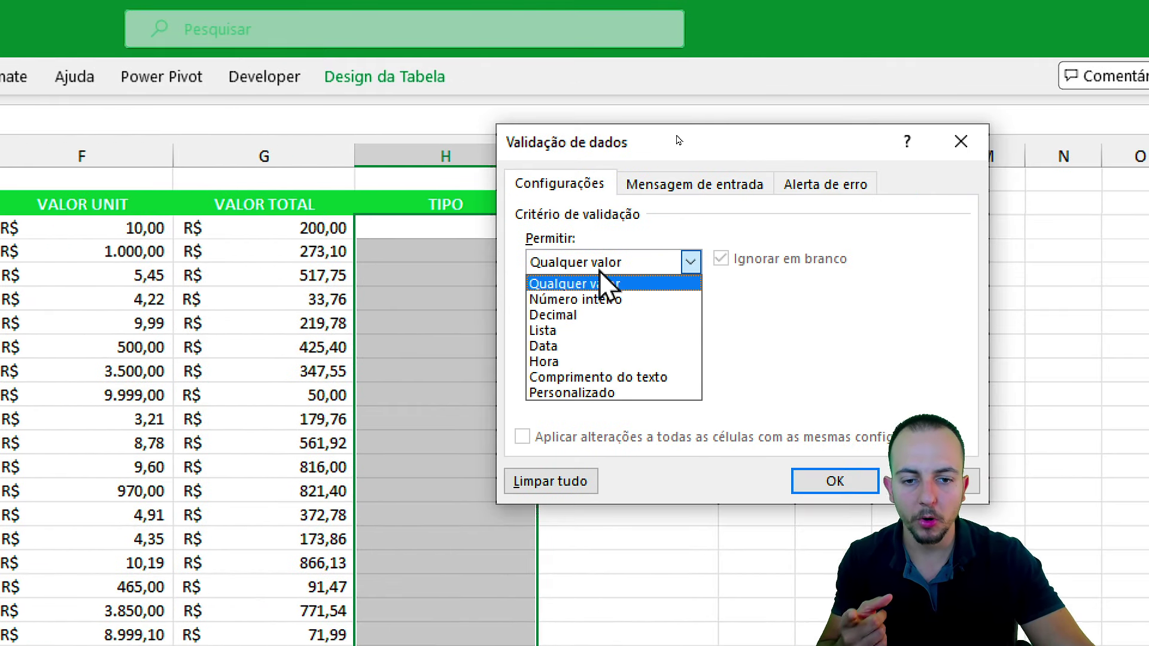
{"action": "left_click", "coordinate": [676, 328]}
{"action": "type", "text": "DIVIDENDO;SAQUE"}
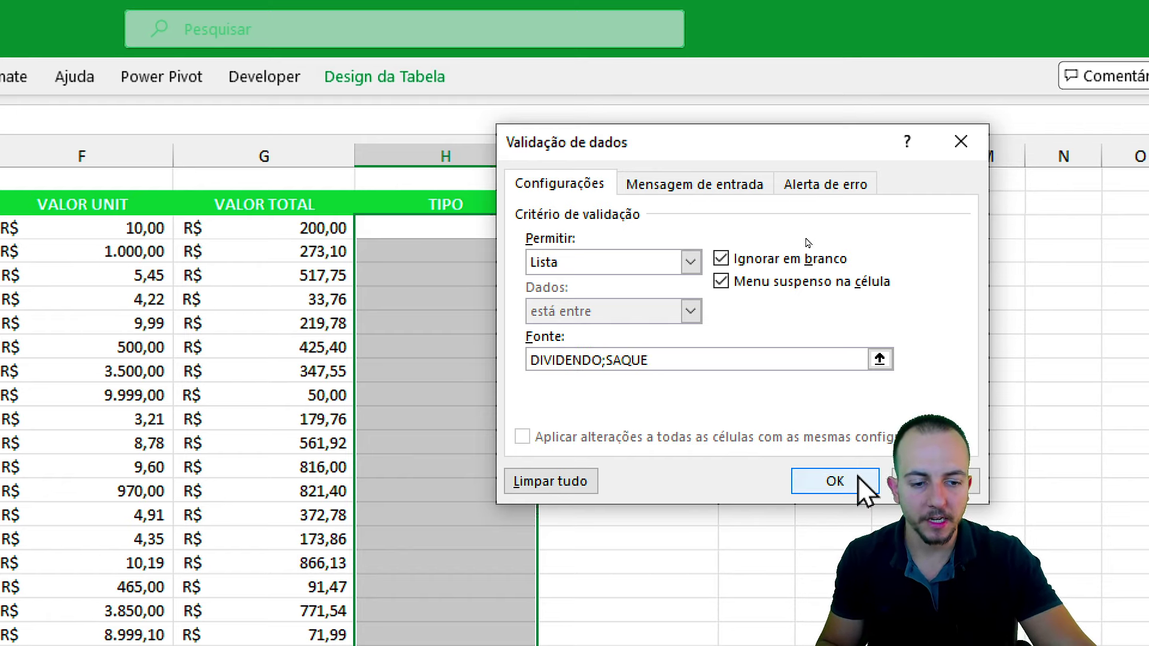
{"action": "left_click", "coordinate": [856, 479]}
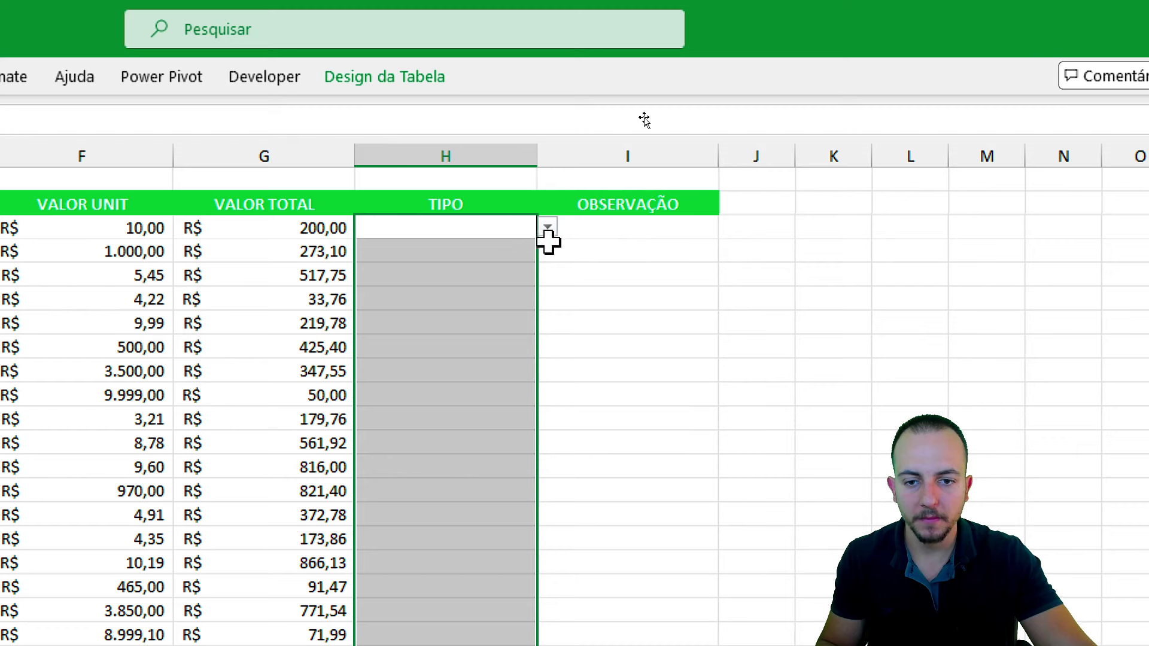
{"action": "left_click", "coordinate": [548, 227]}
Set the first two TIPO entries to DIVIDENDO and SAQUE.
{"action": "left_click", "coordinate": [503, 254]}
{"action": "key", "text": "Return"}
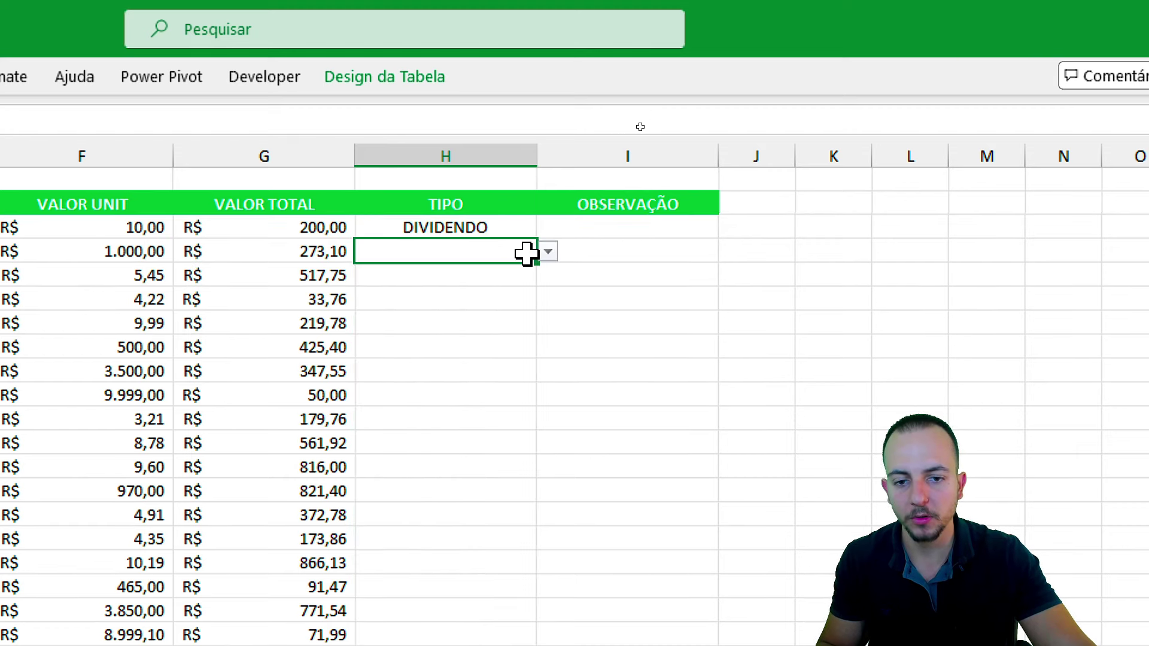
{"action": "left_click", "coordinate": [548, 252]}
{"action": "left_click", "coordinate": [443, 295]}
{"action": "left_click", "coordinate": [469, 277]}
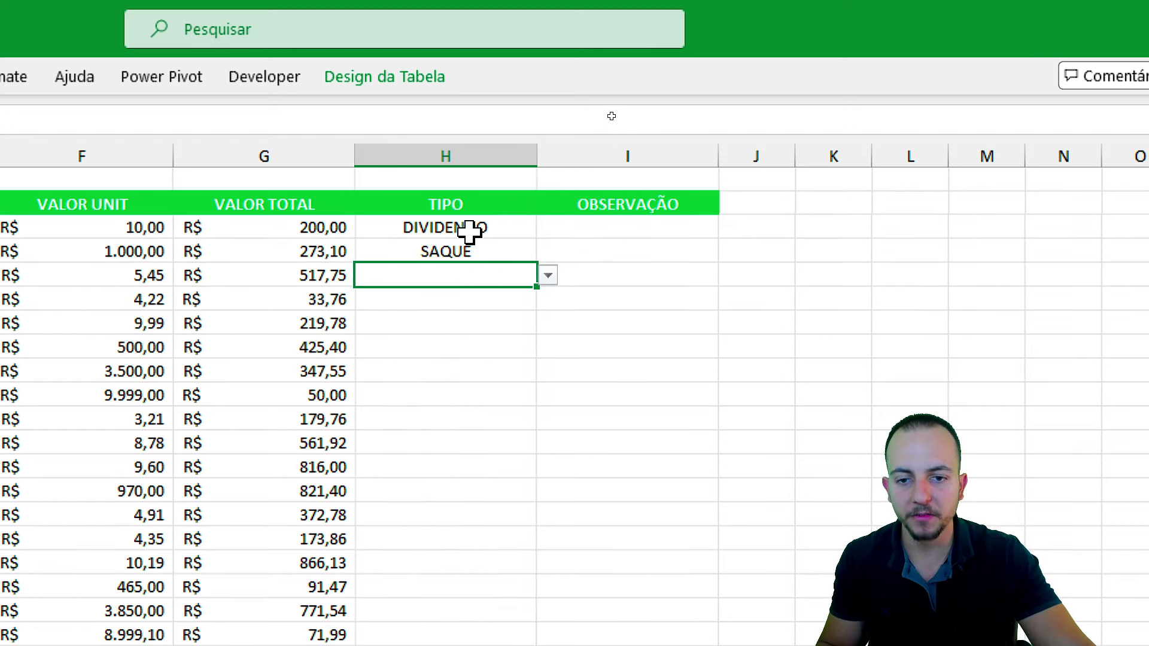
{"action": "left_click", "coordinate": [466, 230]}
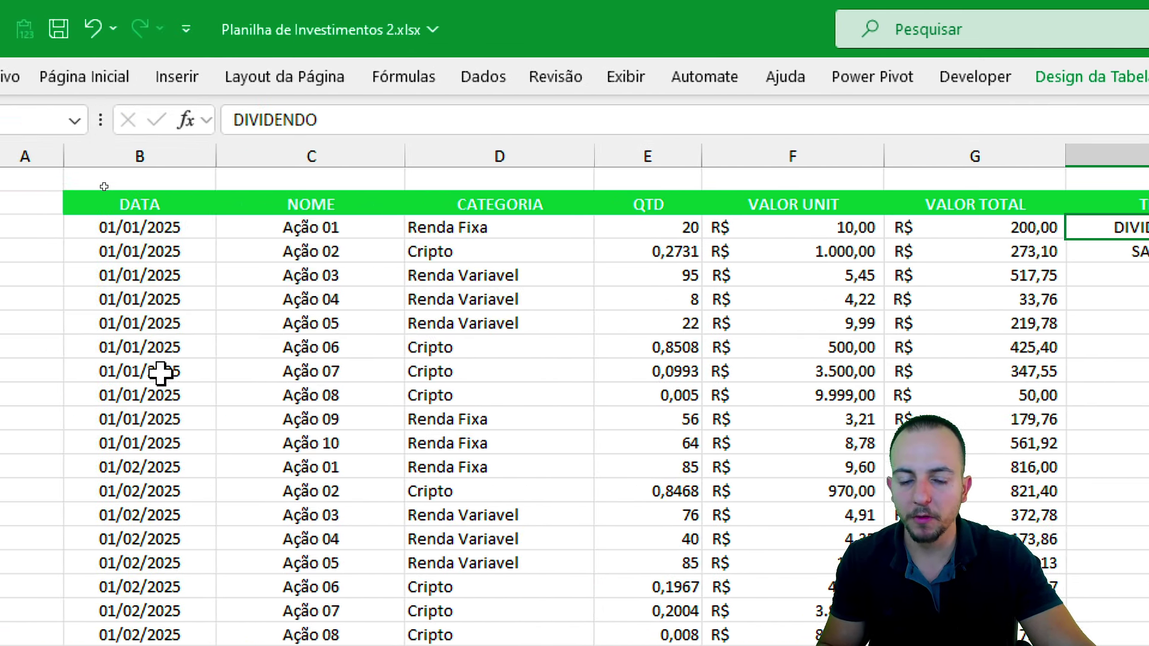
Select the sample records B4:G13, then check INVESTIMENTOS (COMPRAS) and return to SAQUES E DIVIDENDOS.
{"action": "left_click_drag", "start_coordinate": [192, 239], "coordinate": [995, 461]}
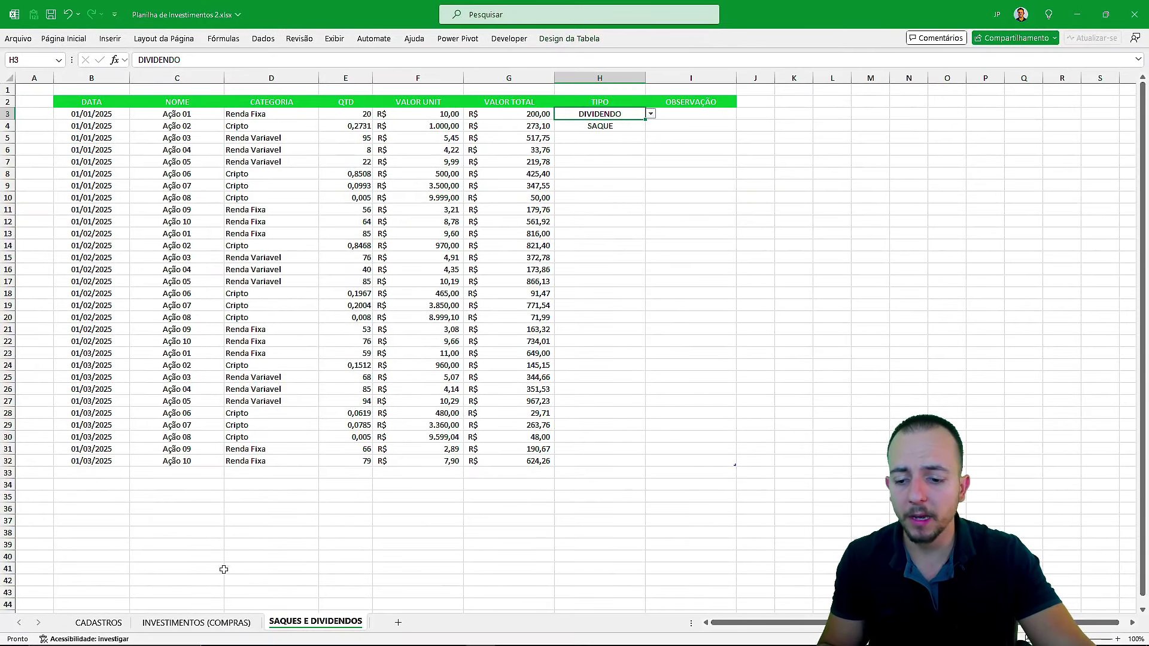
{"action": "left_click", "coordinate": [218, 621]}
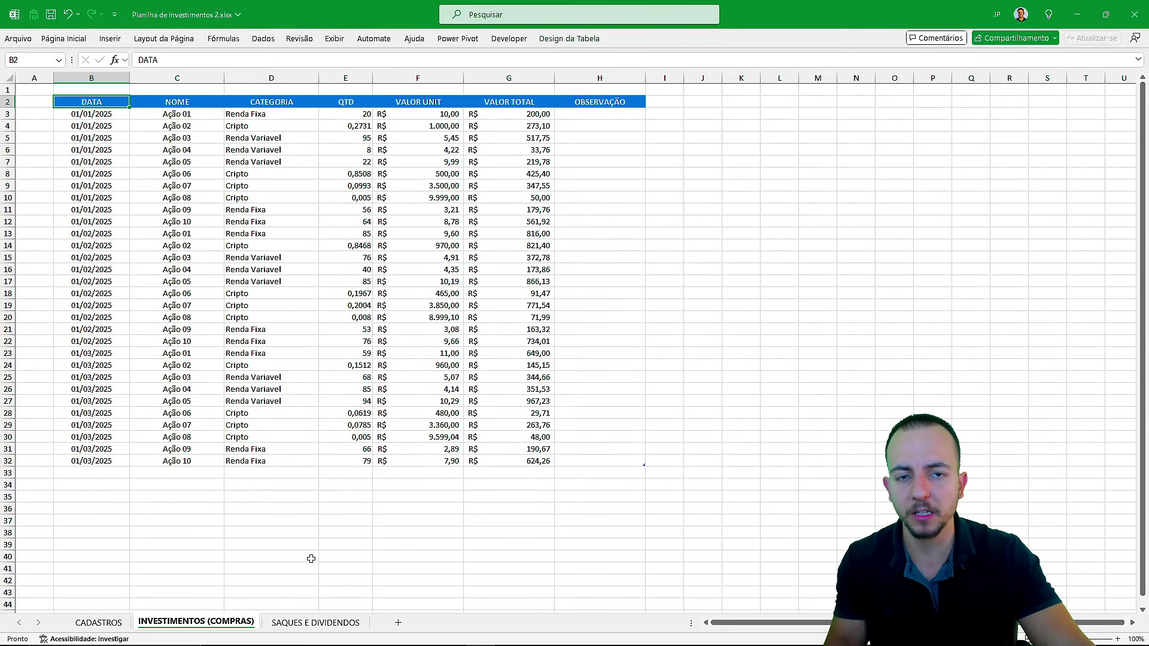
{"action": "left_click", "coordinate": [323, 622]}
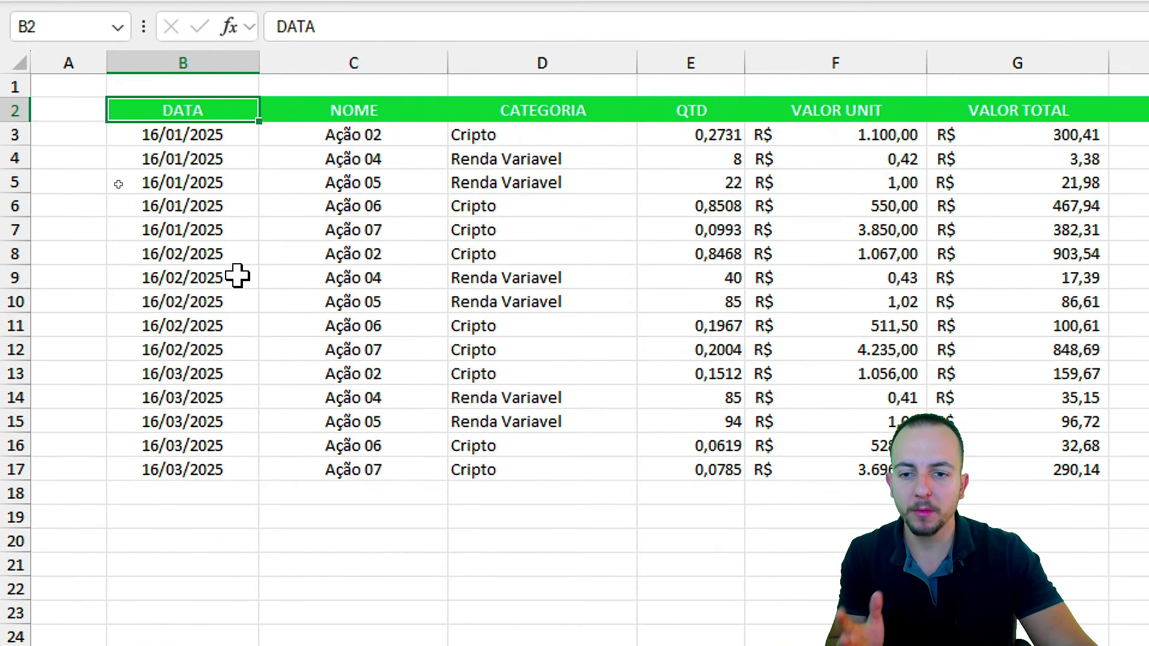
{"action": "left_click", "coordinate": [173, 63]}
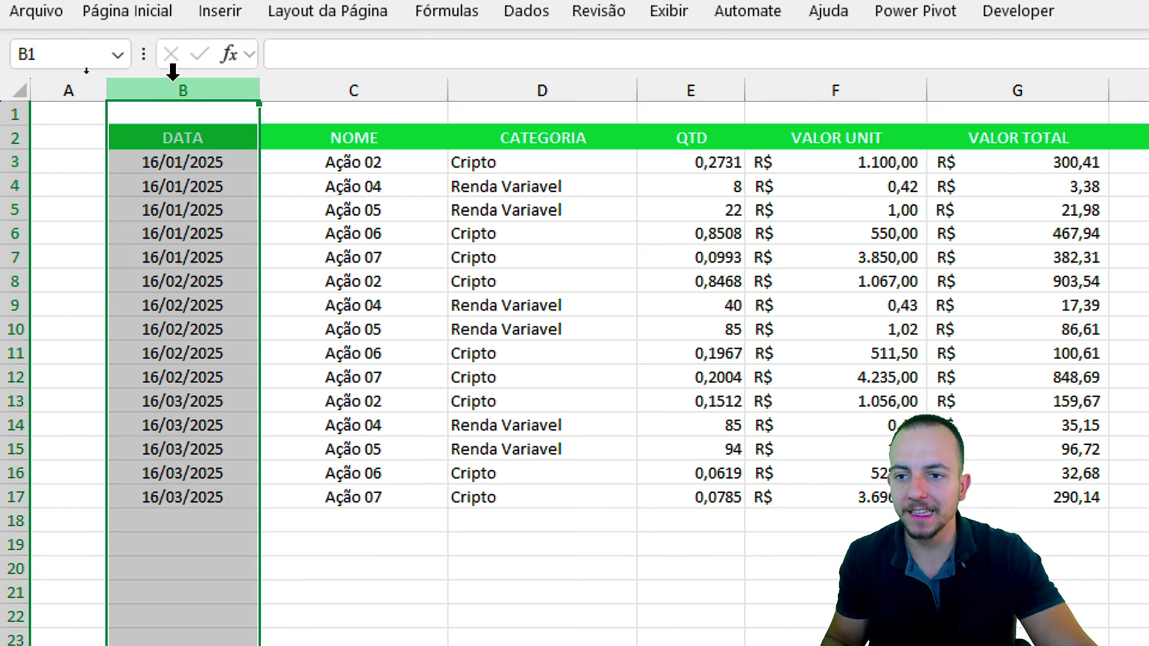
{"action": "left_click", "coordinate": [390, 86]}
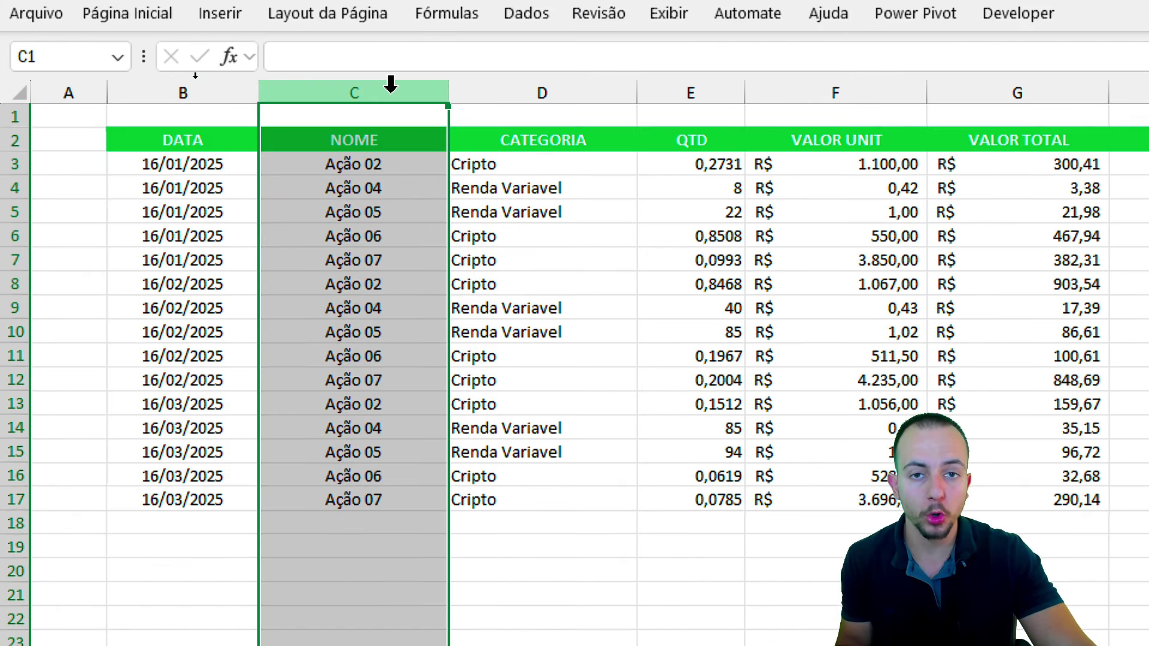
{"action": "left_click", "coordinate": [502, 86]}
{"action": "left_click", "coordinate": [418, 93]}
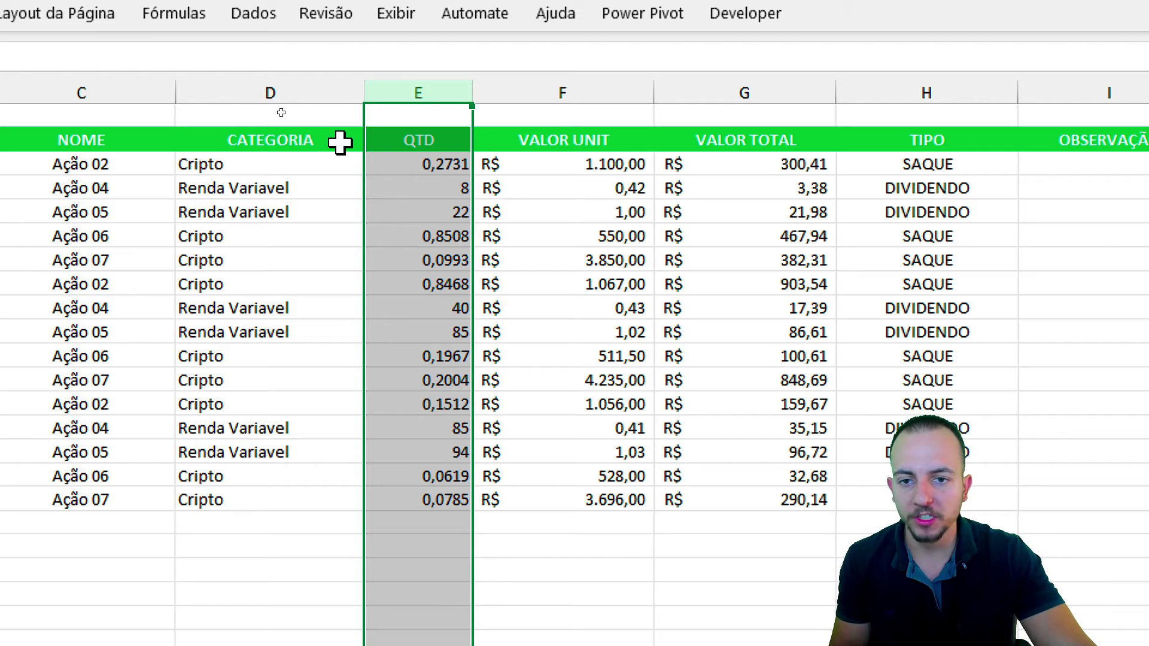
{"action": "left_click", "coordinate": [307, 236]}
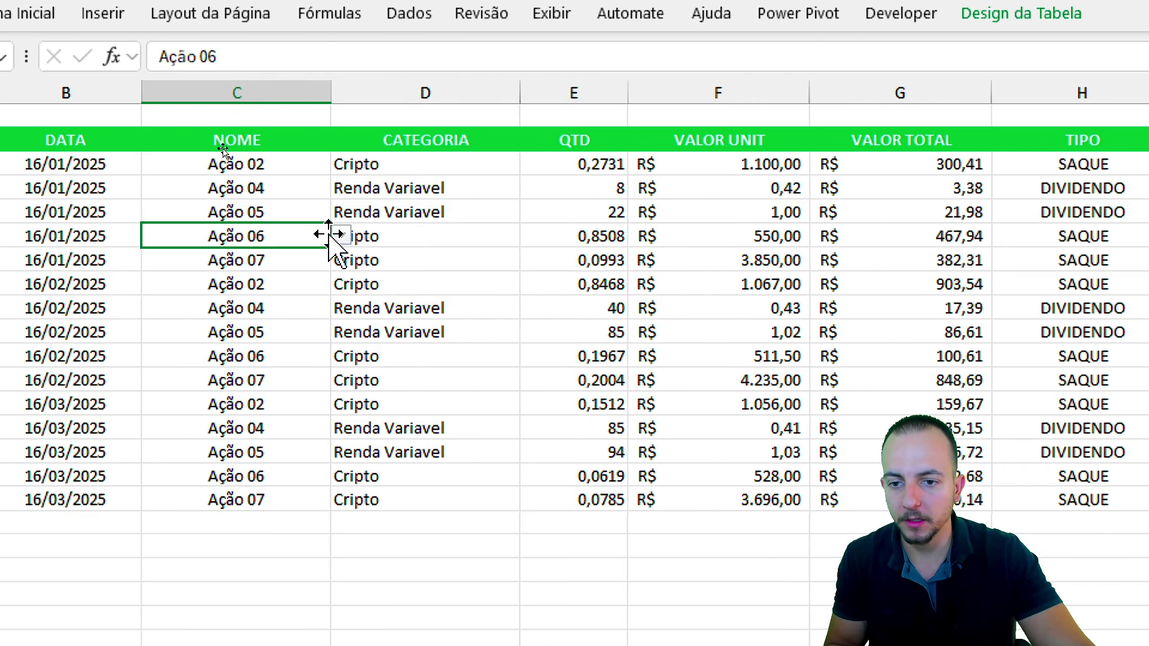
{"action": "left_click", "coordinate": [338, 234]}
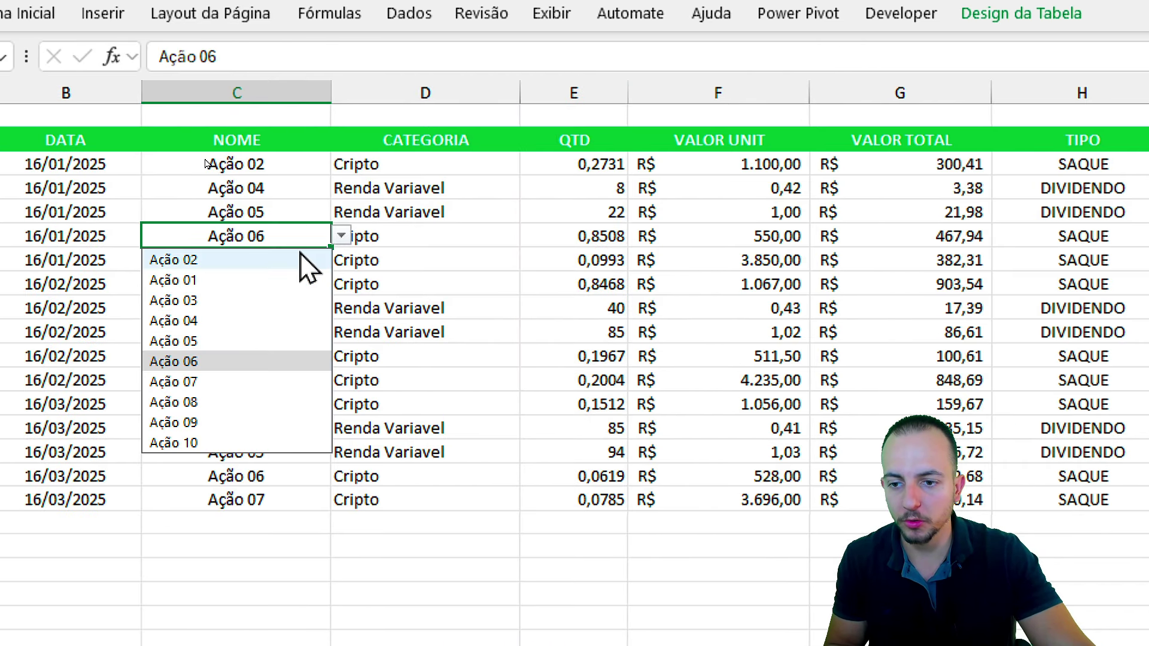
{"action": "left_click", "coordinate": [419, 235]}
{"action": "key", "text": "F2"}
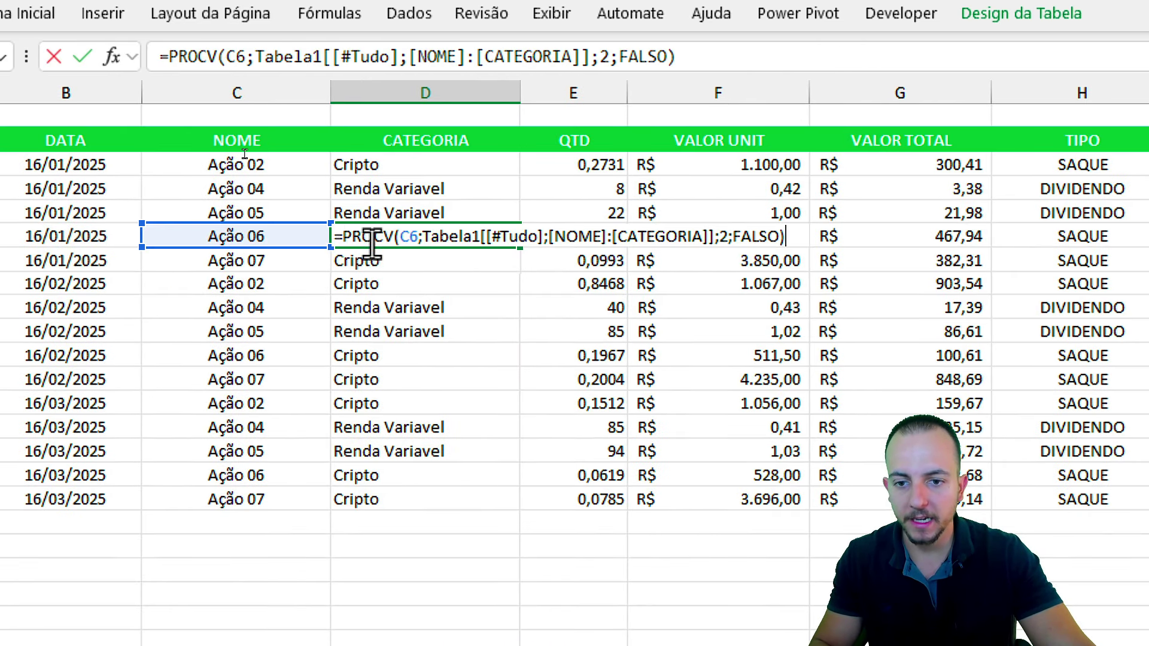
{"action": "key", "text": "Escape"}
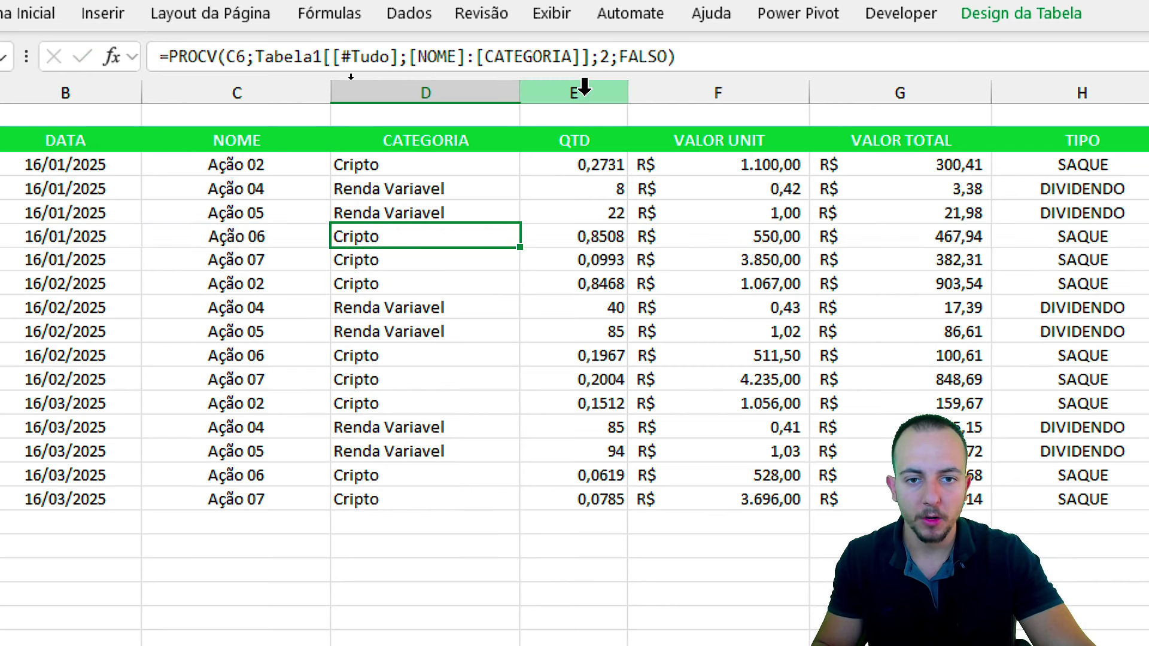
{"action": "left_click", "coordinate": [578, 90]}
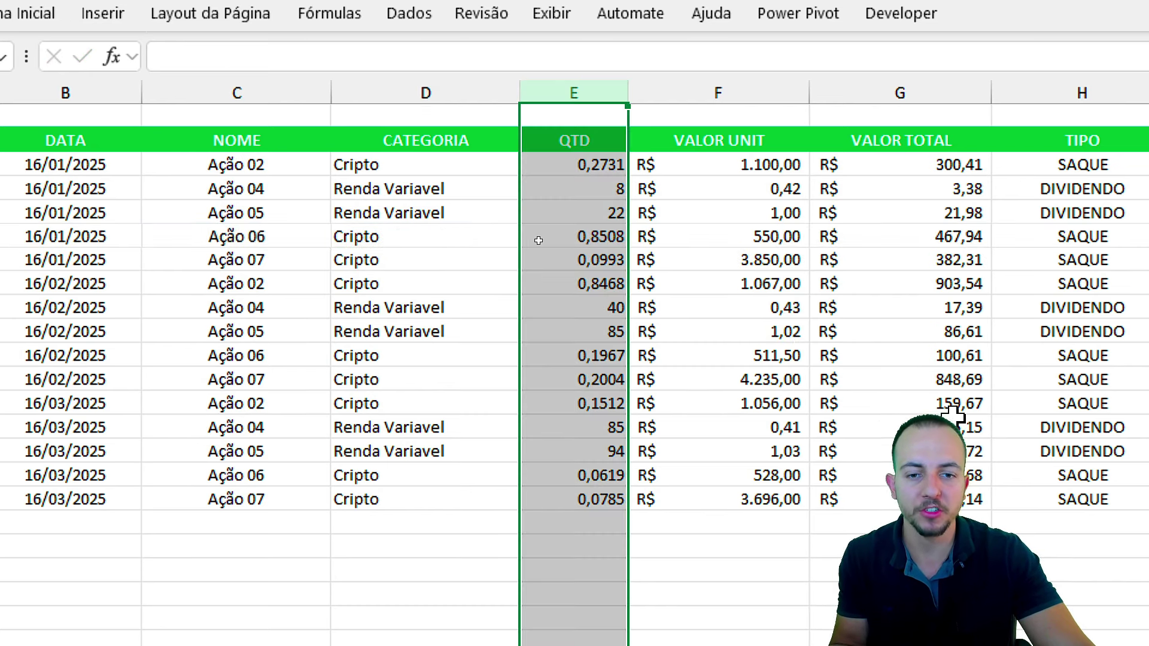
{"action": "scroll", "coordinate": [981, 422], "scroll_direction": "right", "scroll_amount": 2}
{"action": "scroll", "coordinate": [1007, 434], "scroll_direction": "right", "scroll_amount": 2}
{"action": "left_click", "coordinate": [407, 92]}
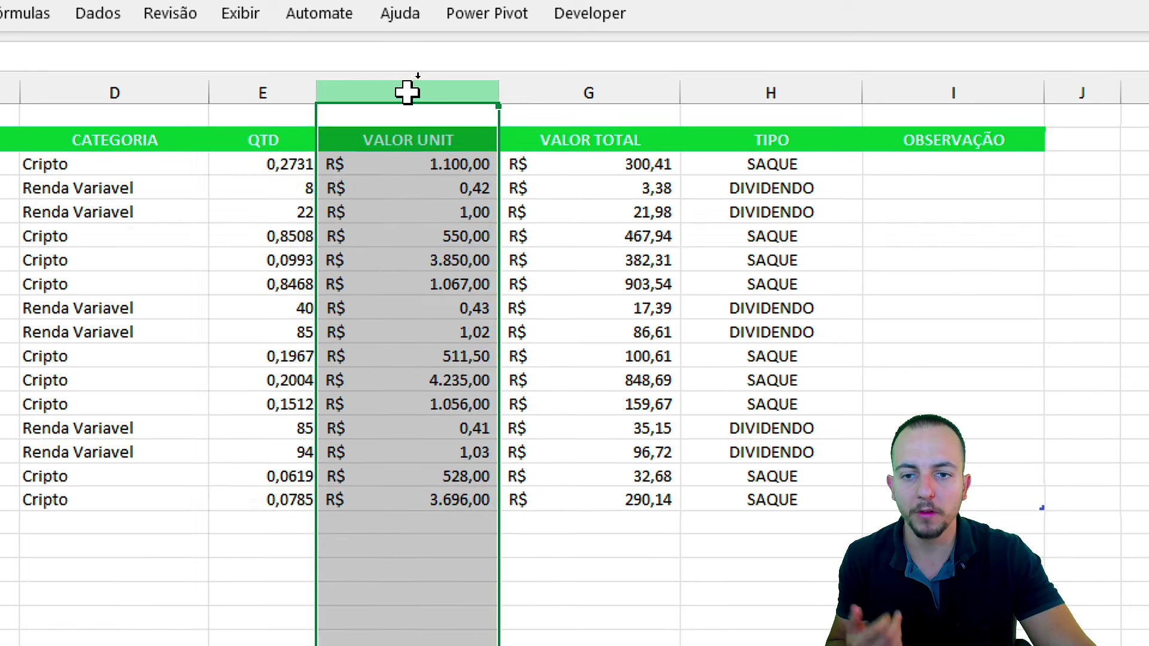
{"action": "left_click", "coordinate": [632, 91]}
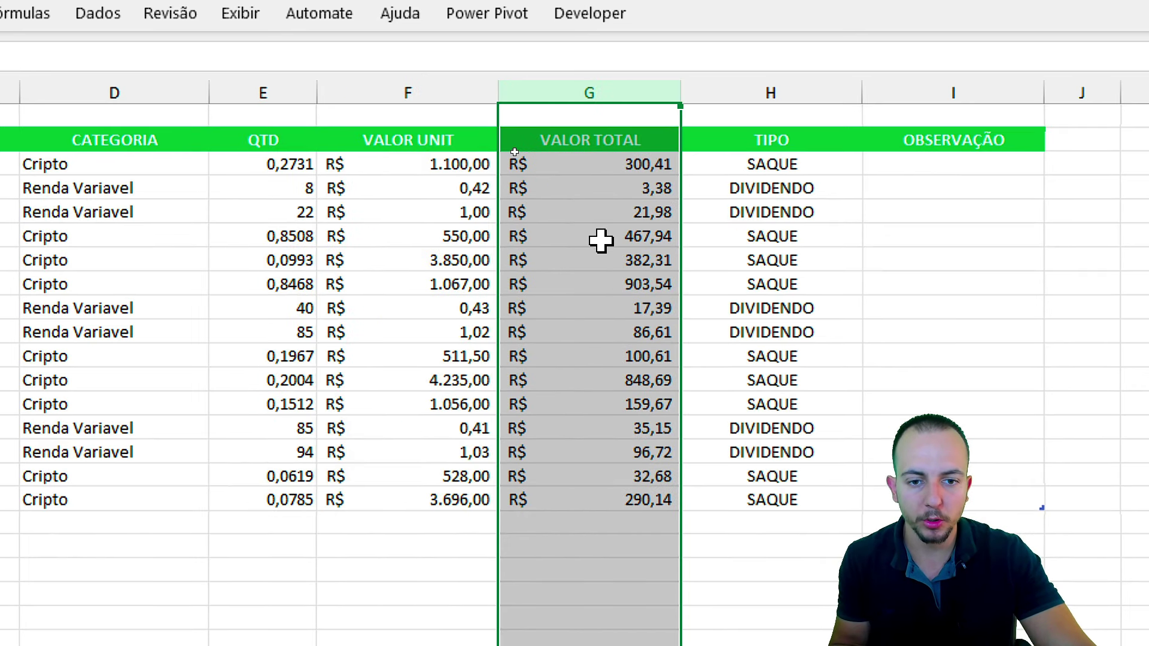
{"action": "left_click", "coordinate": [598, 237]}
{"action": "type", "text": "=F6*E6"}
{"action": "key", "text": "ctrl+Return"}
{"action": "scroll", "coordinate": [1026, 313], "scroll_direction": "right", "scroll_amount": 2}
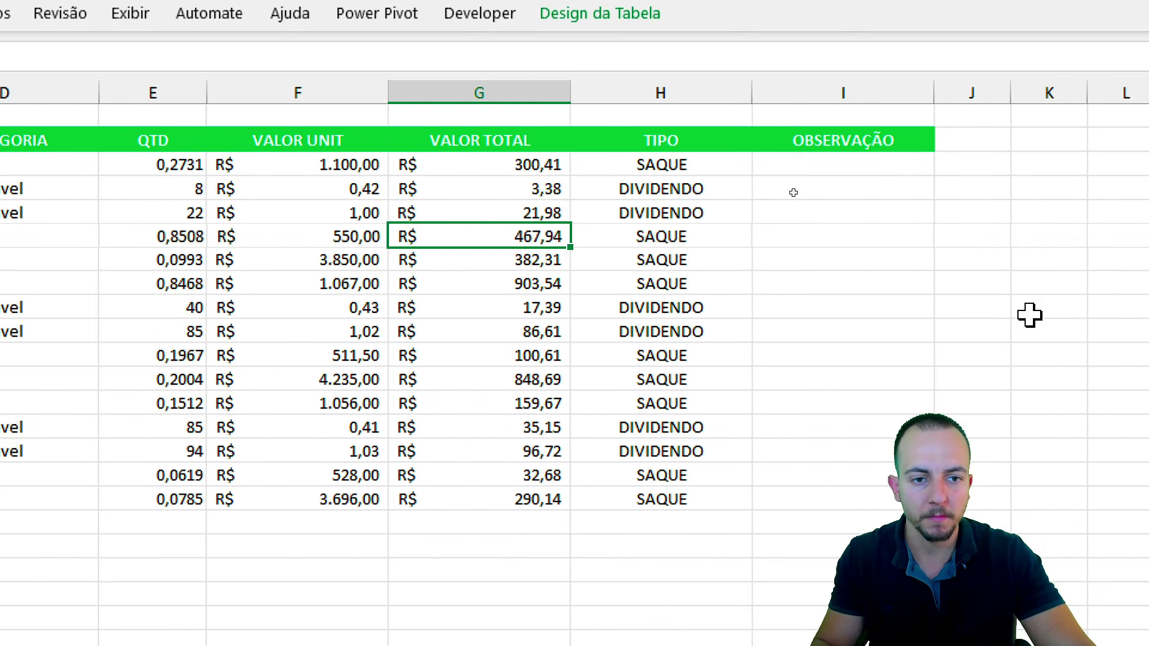
{"action": "scroll", "coordinate": [659, 108], "scroll_direction": "right", "scroll_amount": 1}
{"action": "left_click", "coordinate": [622, 94]}
{"action": "left_click", "coordinate": [646, 208]}
{"action": "left_click", "coordinate": [708, 212]}
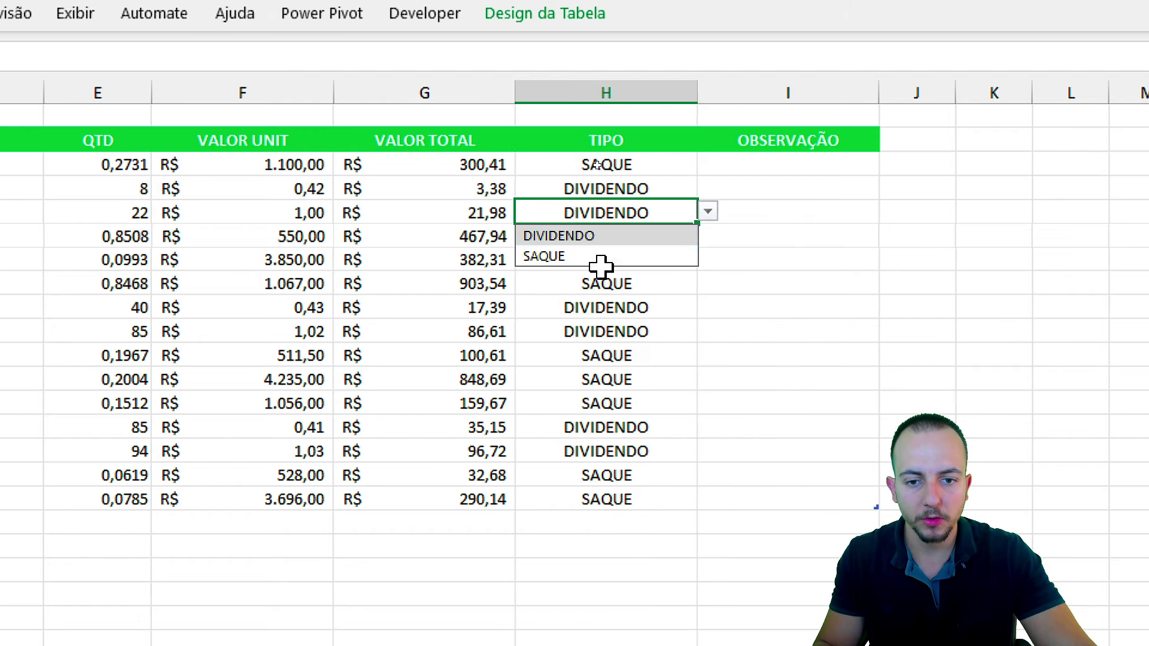
{"action": "key", "text": "Escape"}
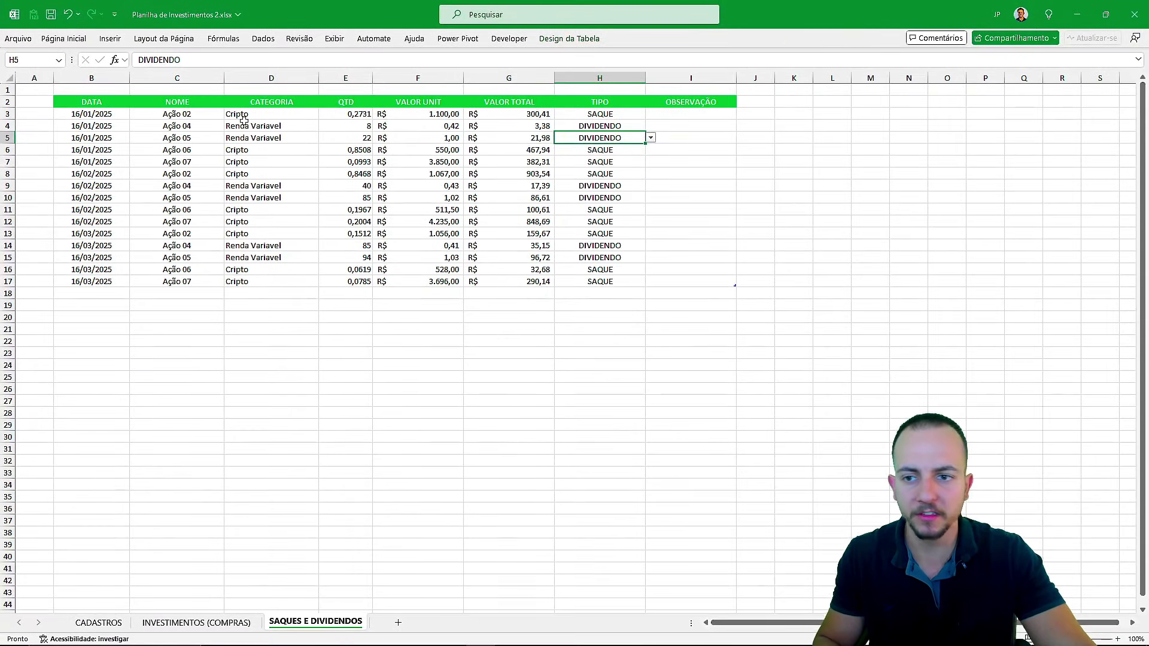
{"action": "left_click", "coordinate": [115, 102]}
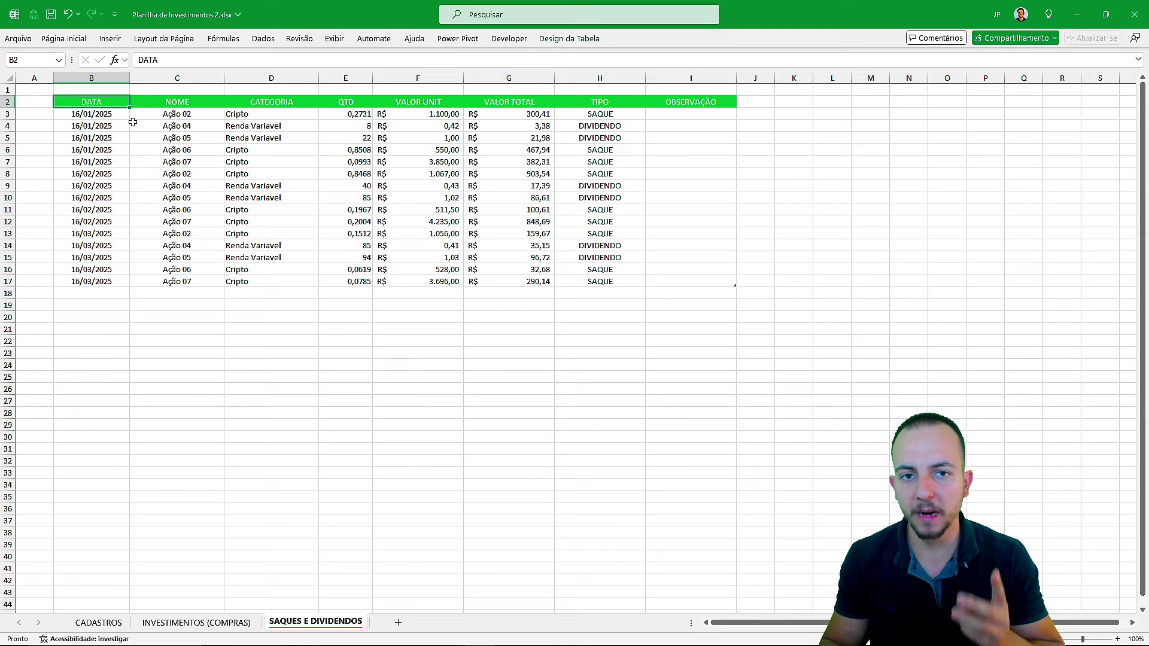
Add a blank sheet after SAQUES E DIVIDENDOS and rename it RELATÓRIO.
{"action": "key", "text": "ctrl+Page_Up"}
{"action": "key", "text": "ctrl+Page_Up"}
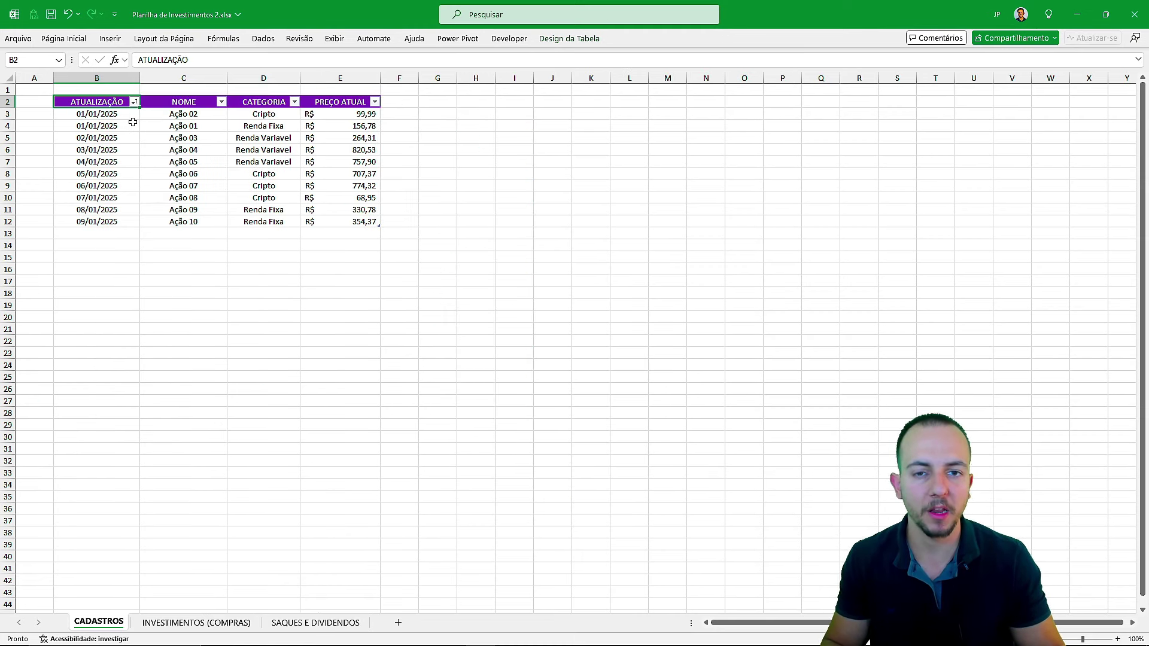
{"action": "key", "text": "ctrl+Page_Down"}
{"action": "key", "text": "ctrl+Page_Down"}
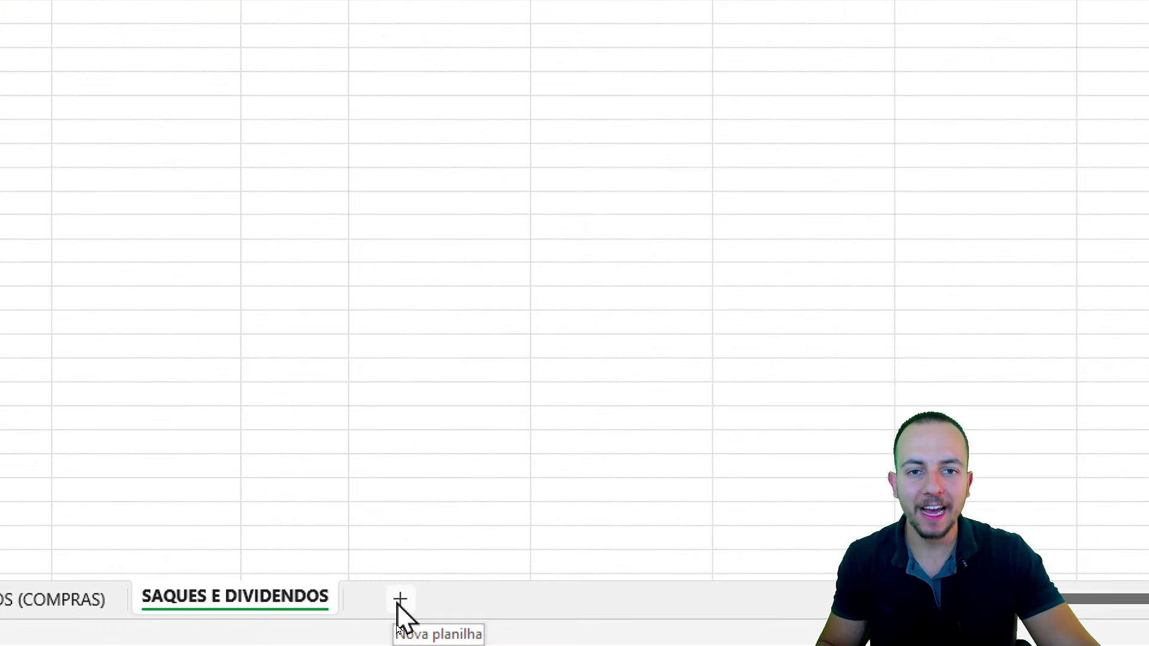
{"action": "left_click", "coordinate": [399, 599]}
{"action": "right_click", "coordinate": [398, 605]}
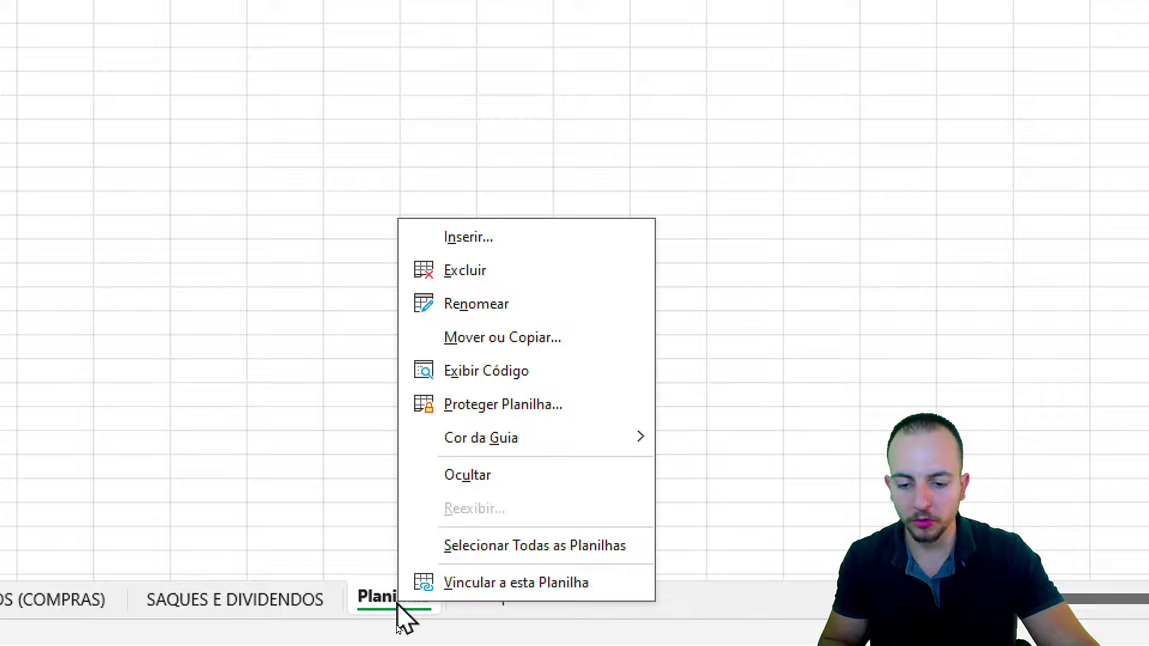
{"action": "left_click", "coordinate": [508, 306]}
{"action": "type", "text": "RELATÓRIO"}
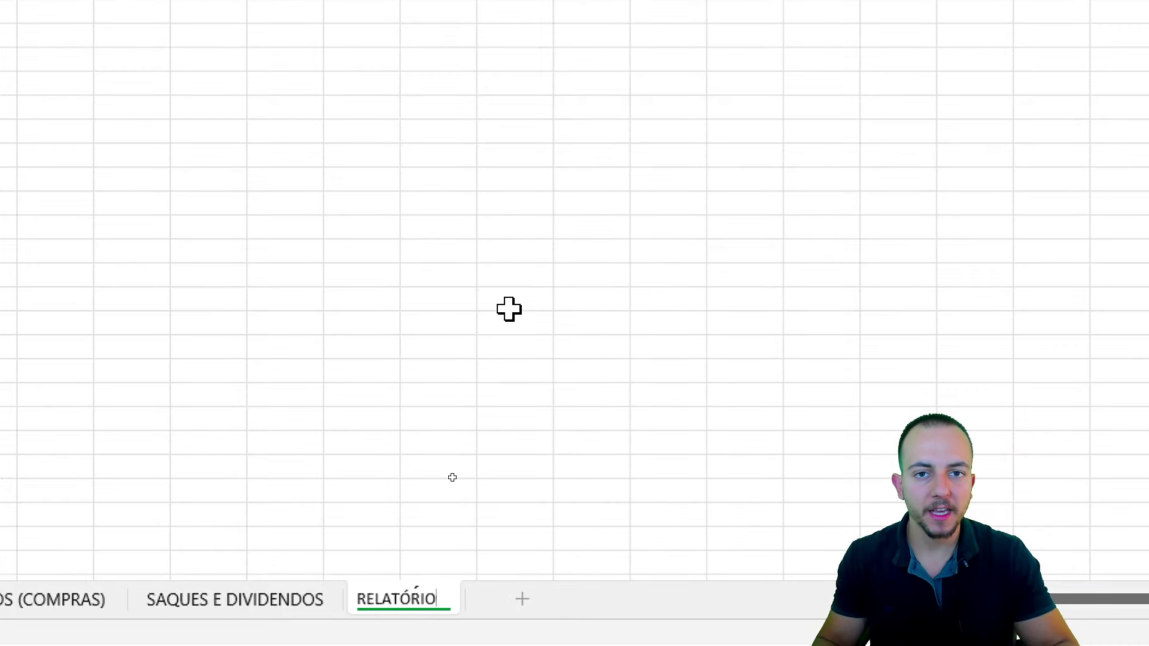
{"action": "key", "text": "Return"}
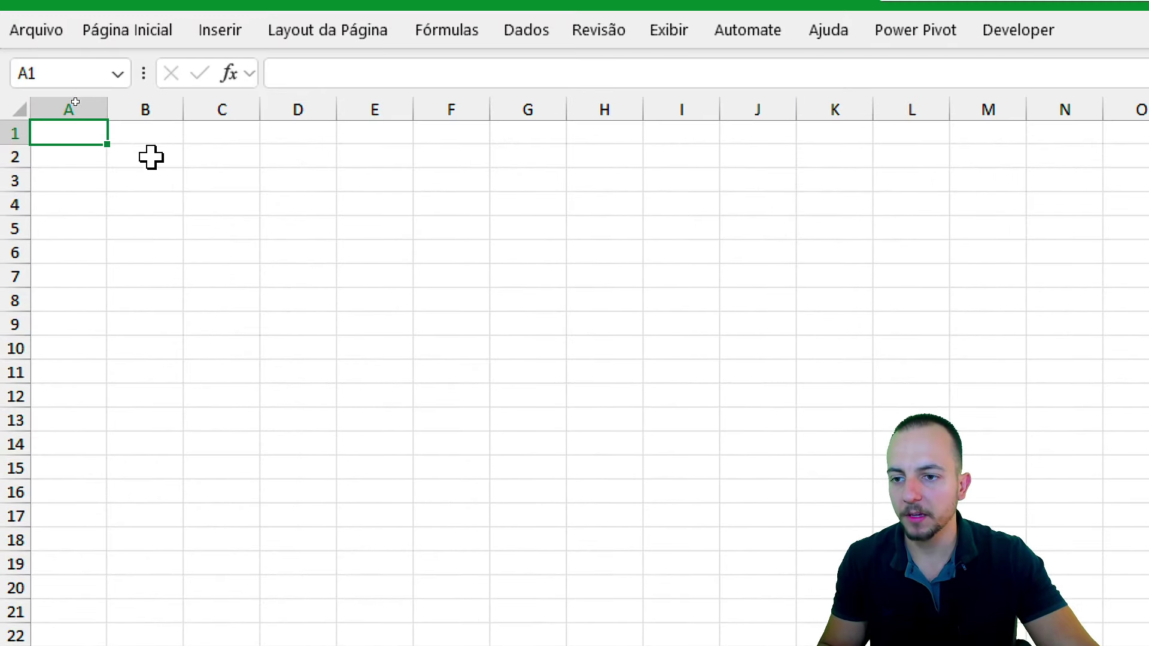
Enter '1 LISTA DE TODOS OS INVENTIMENTOS FEITOS.' in B2, then go to INVESTIMENTOS (COMPRAS).
{"action": "left_click", "coordinate": [151, 157]}
{"action": "type", "text": "1 LISTA "}
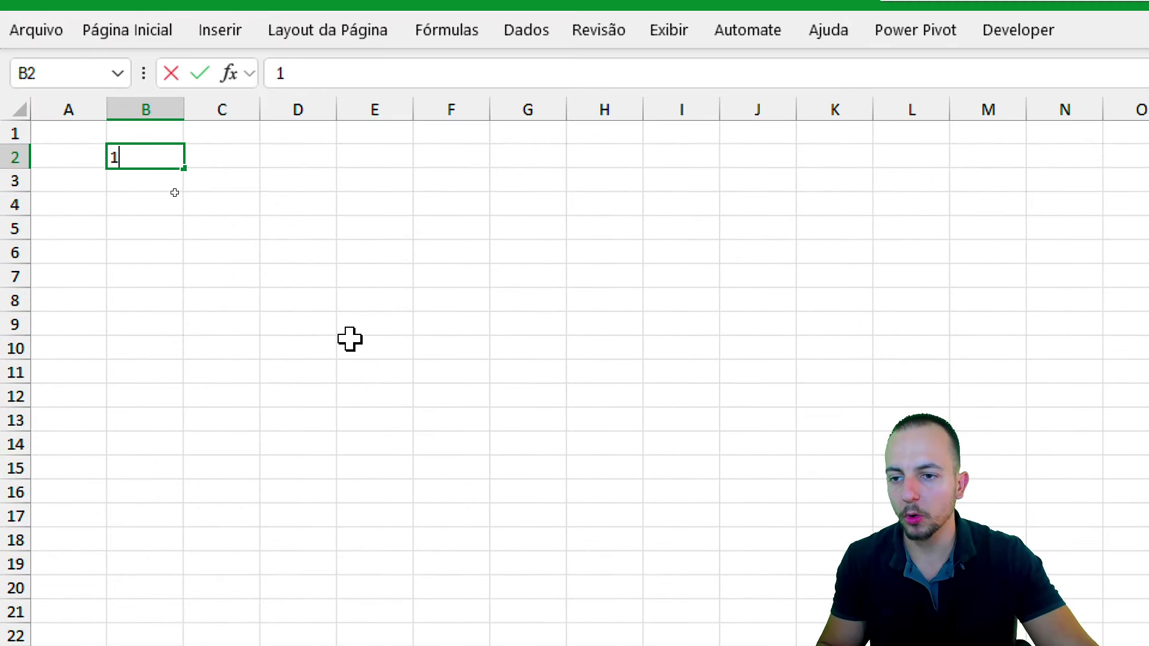
{"action": "type", "text": "DE TODOS OS INVENTIMENTOS FEITOS."}
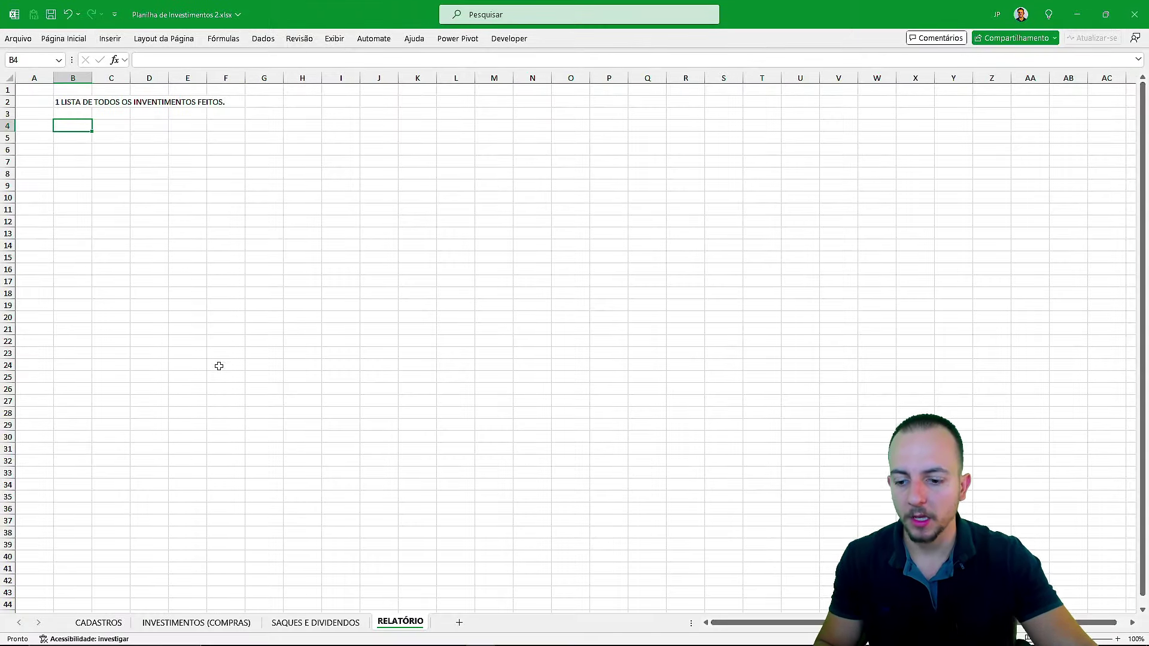
{"action": "left_click", "coordinate": [198, 622]}
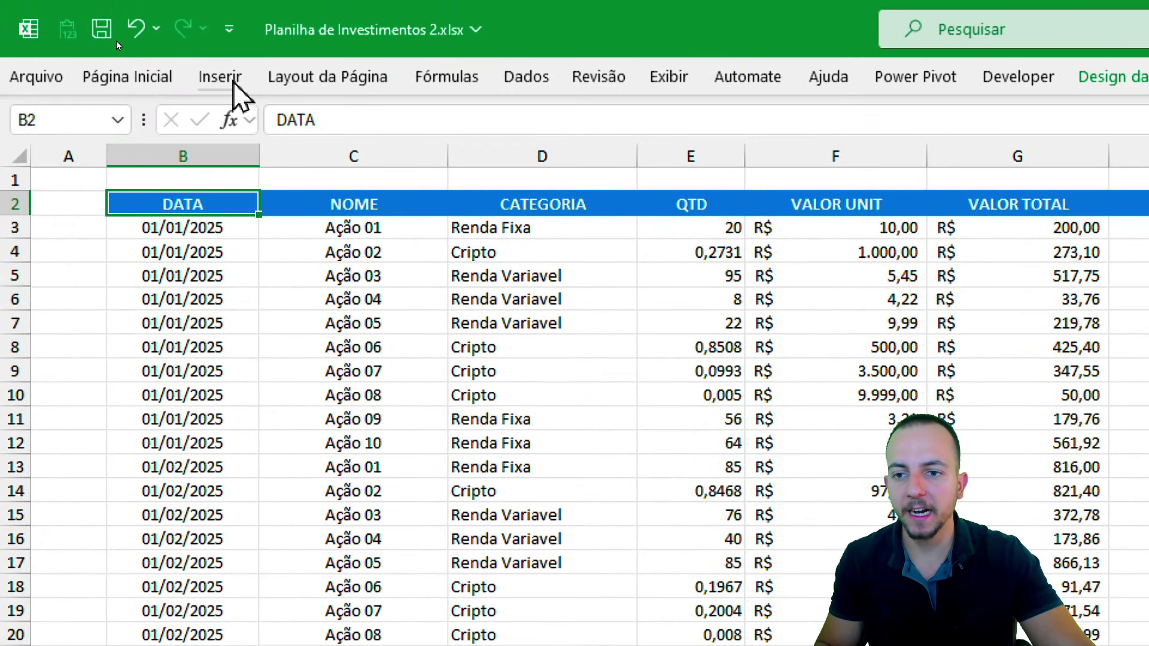
Insert a pivot table from Tabela2 on the existing sheet at RELATÓRIO!$B$4.
{"action": "left_click", "coordinate": [231, 63]}
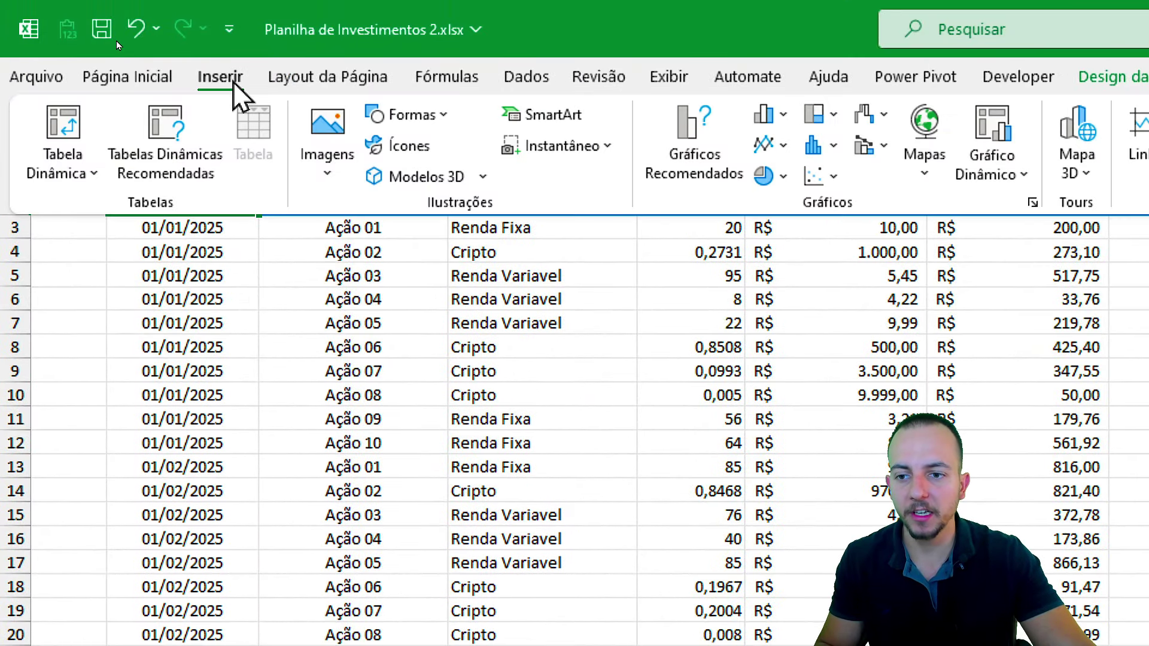
{"action": "left_click", "coordinate": [80, 129]}
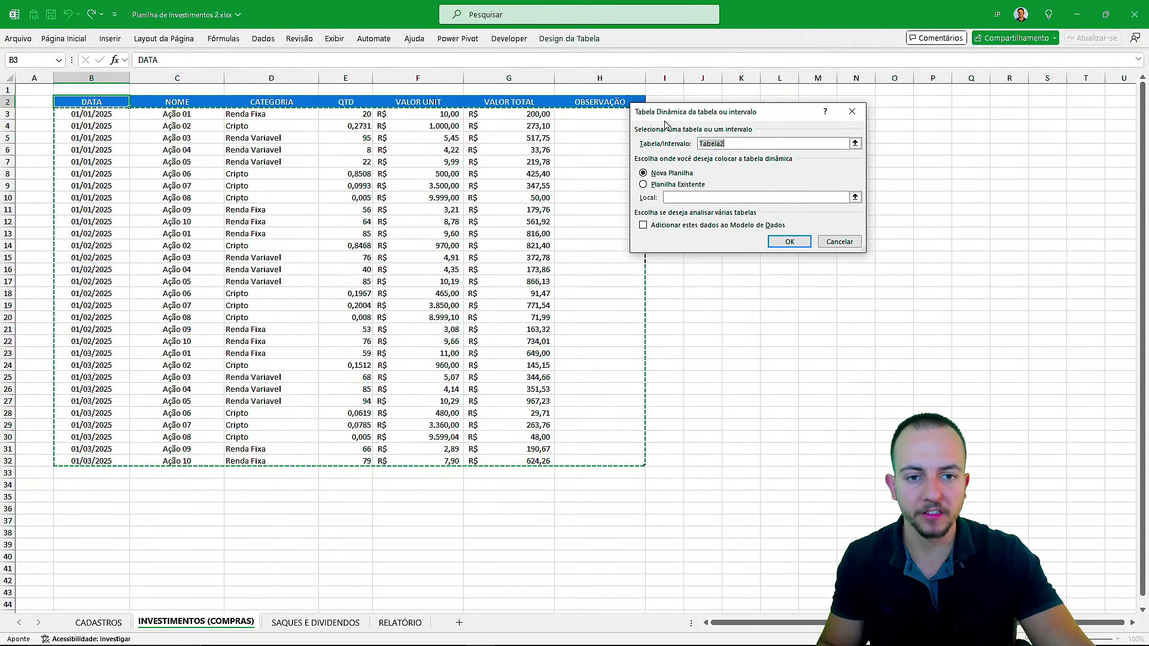
{"action": "left_click_drag", "start_coordinate": [665, 124], "coordinate": [190, 150]}
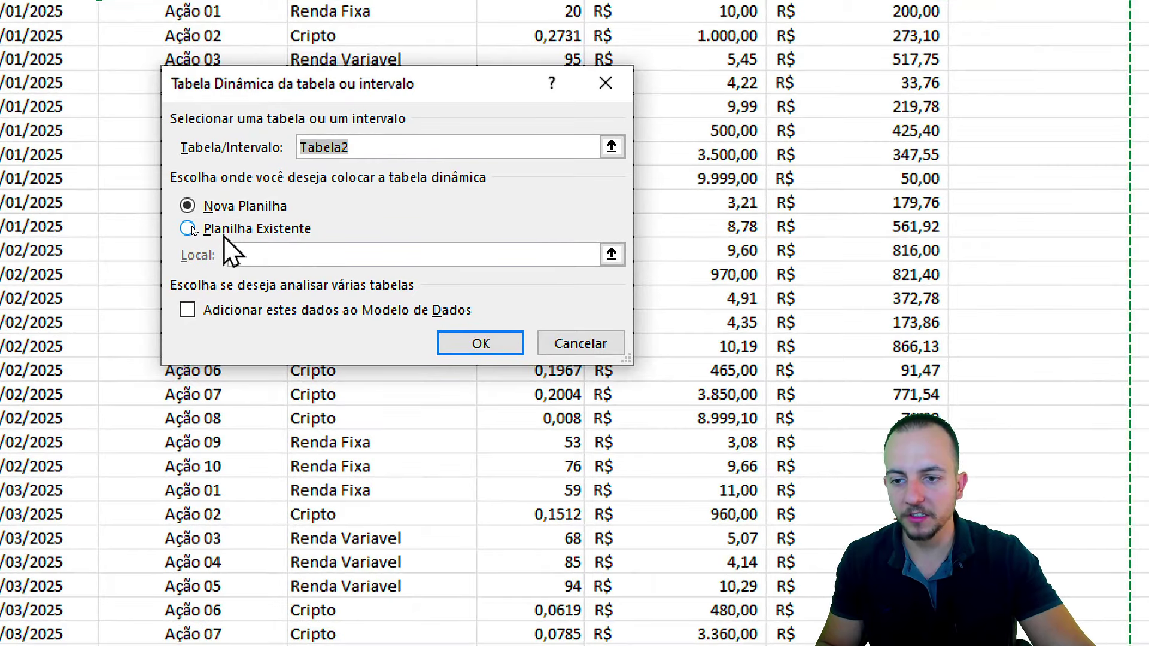
{"action": "left_click", "coordinate": [188, 228]}
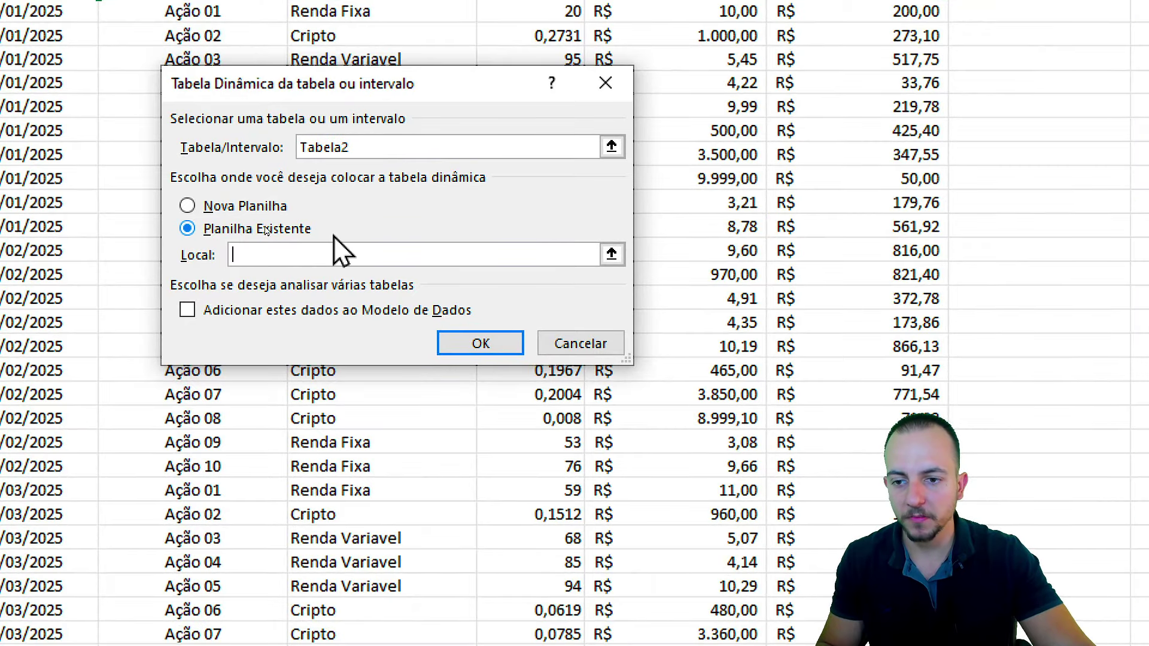
{"action": "left_click", "coordinate": [611, 253]}
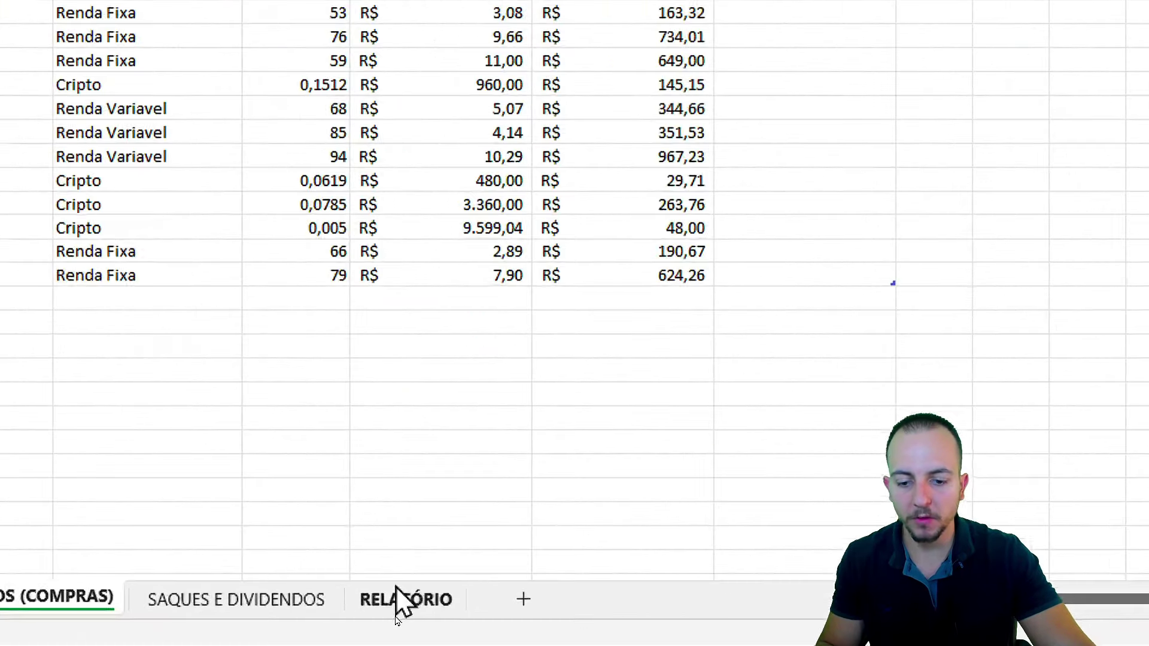
{"action": "left_click", "coordinate": [400, 623]}
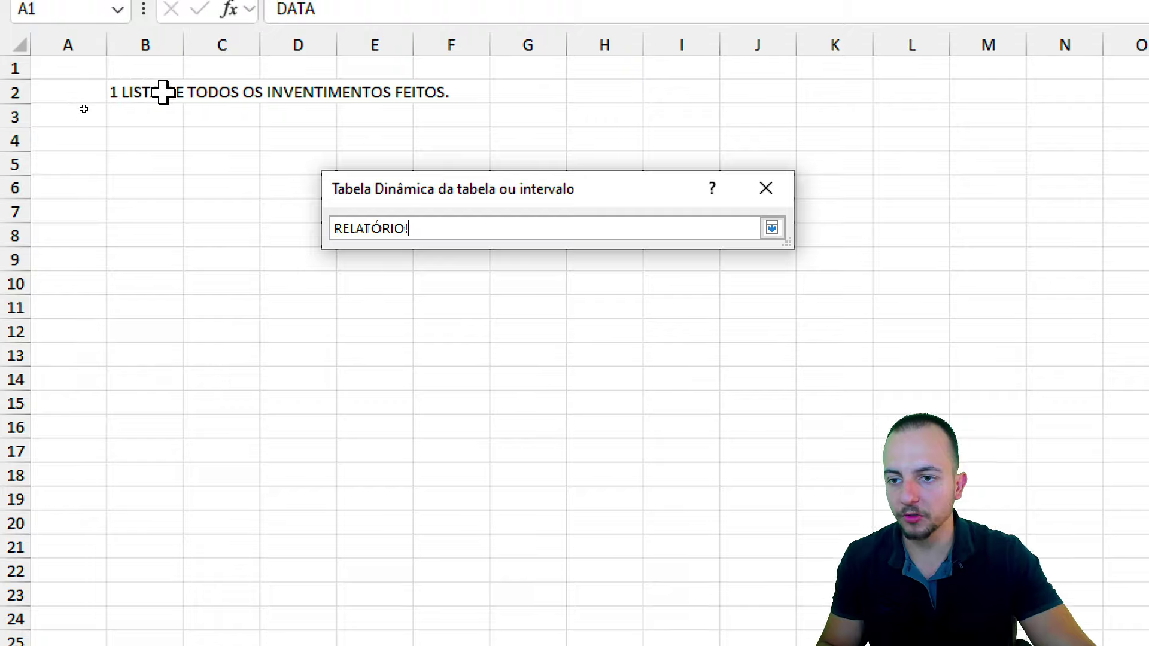
{"action": "left_click", "coordinate": [147, 119]}
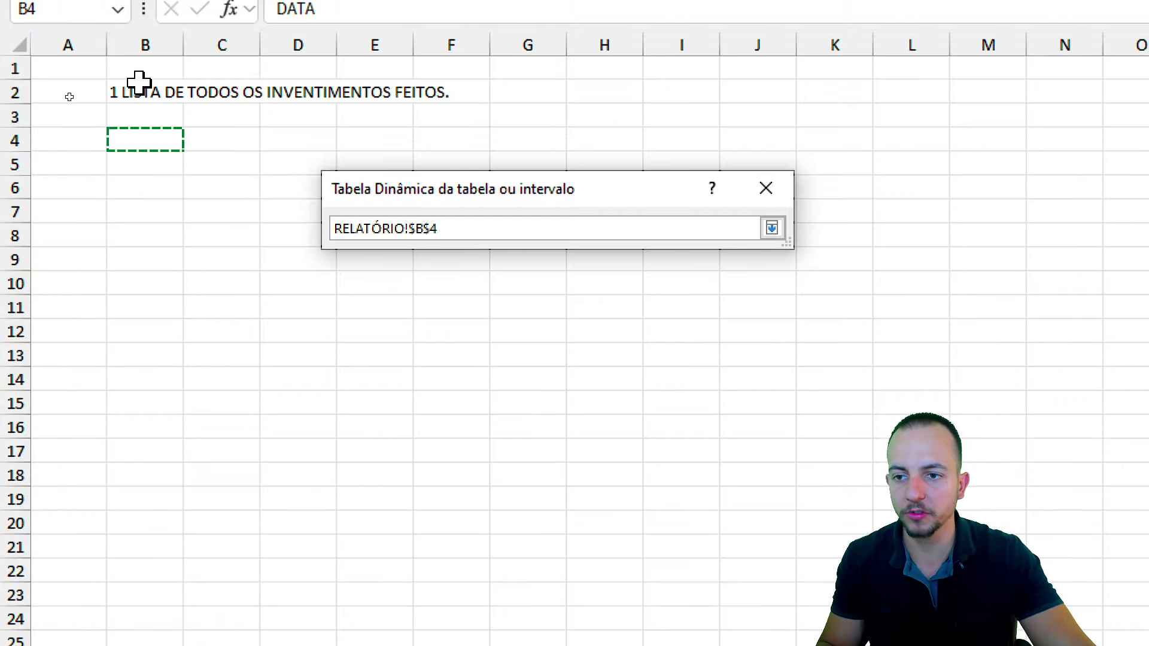
{"action": "left_click", "coordinate": [772, 227]}
{"action": "left_click", "coordinate": [639, 448]}
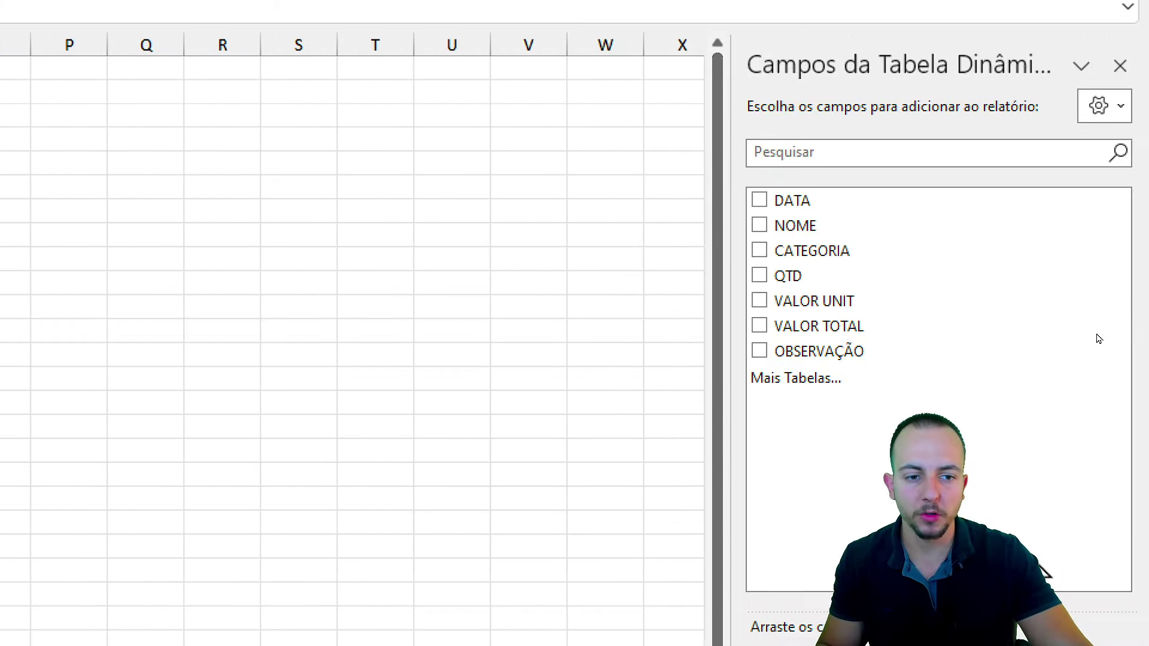
List the Ação names as pivot rows and turn off both grand totals in Opções da Tabela Dinâmica.
{"action": "mouse_move", "coordinate": [811, 195]}
{"action": "left_mouse_down"}
{"action": "mouse_move", "coordinate": [470, 544]}
{"action": "mouse_move", "coordinate": [454, 467]}
{"action": "left_mouse_up"}
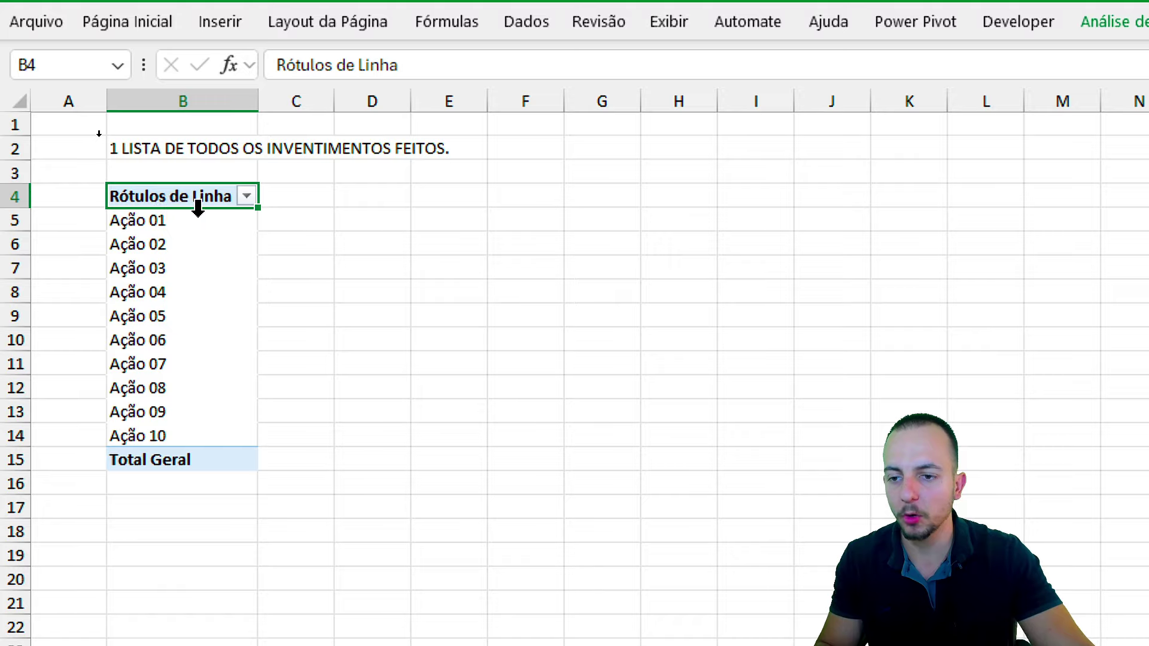
{"action": "left_click_drag", "start_coordinate": [197, 211], "coordinate": [198, 460]}
{"action": "left_click", "coordinate": [140, 195]}
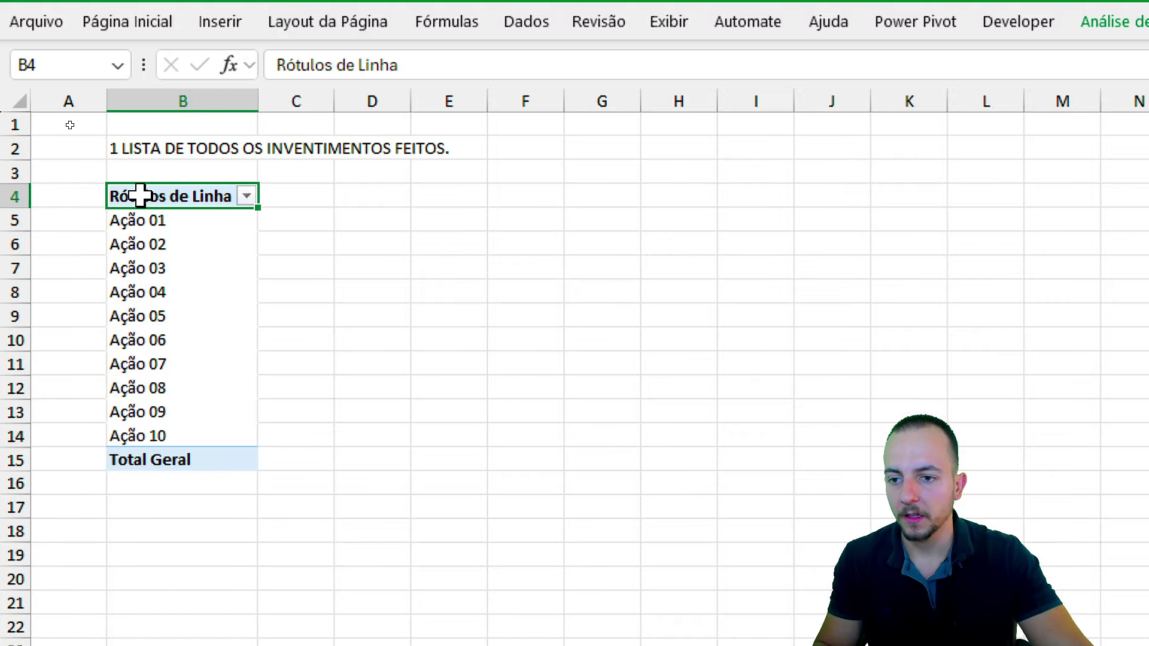
{"action": "right_click", "coordinate": [140, 195]}
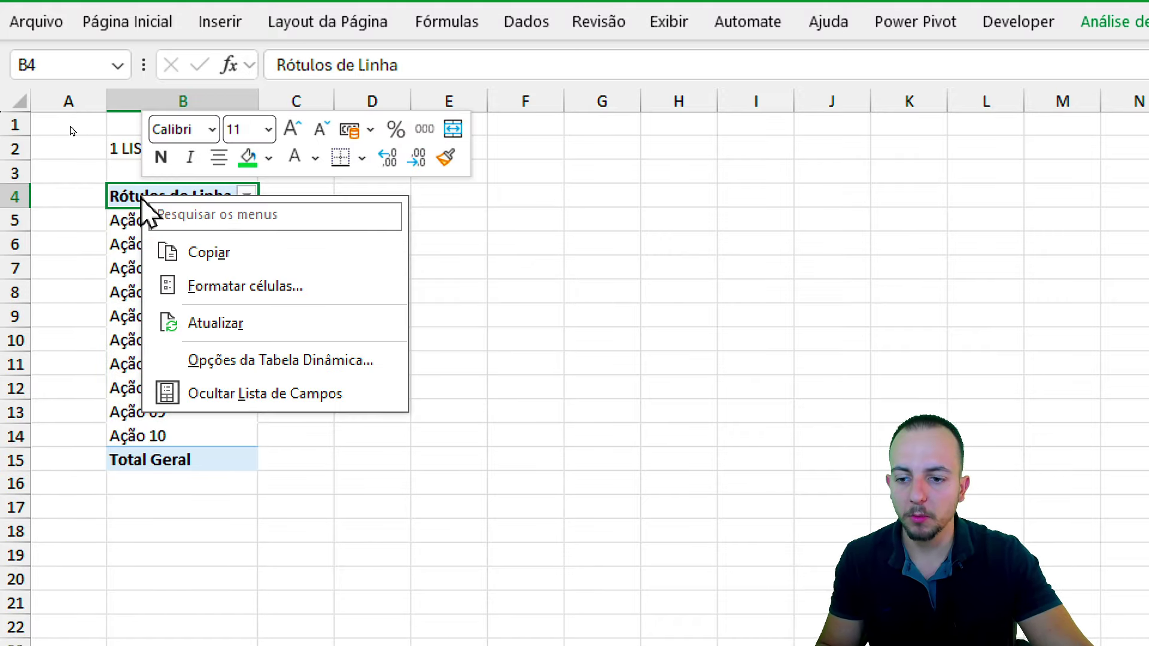
{"action": "left_click", "coordinate": [263, 364]}
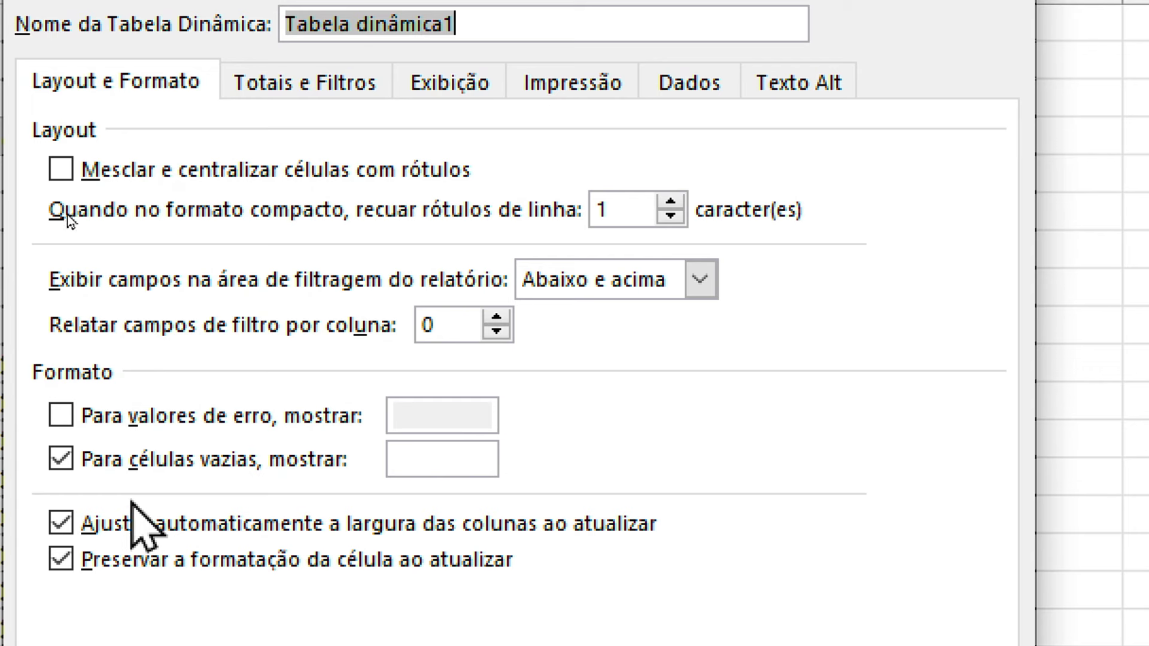
{"action": "left_click", "coordinate": [105, 438]}
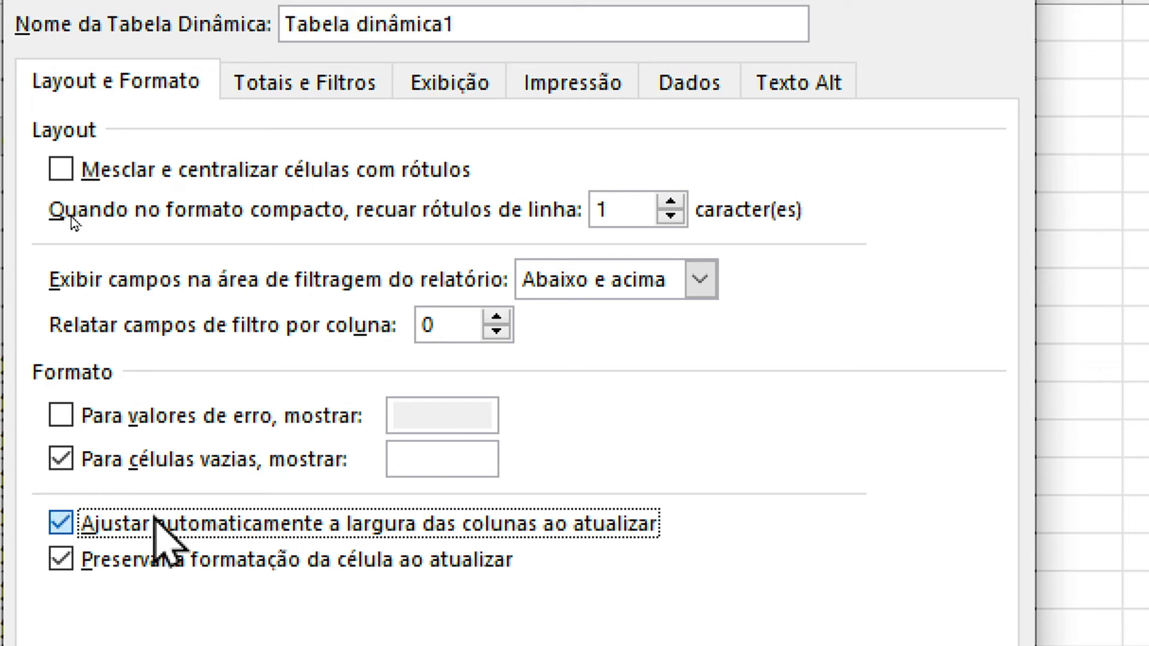
{"action": "left_click", "coordinate": [305, 82]}
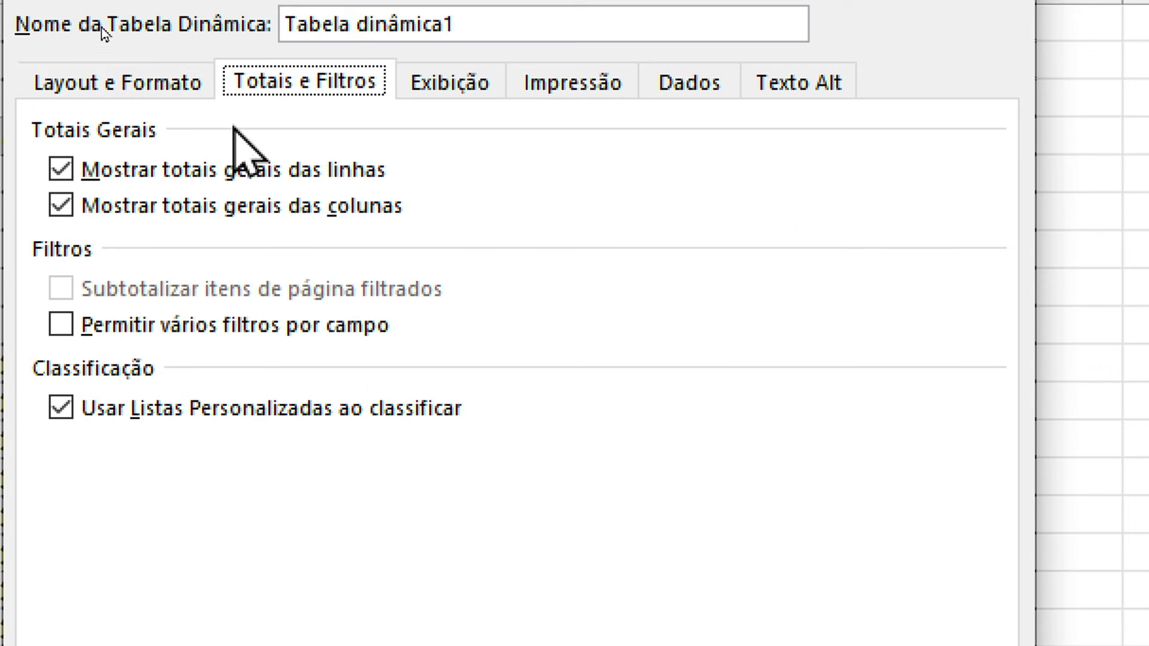
{"action": "left_click", "coordinate": [144, 174]}
{"action": "left_click", "coordinate": [143, 206]}
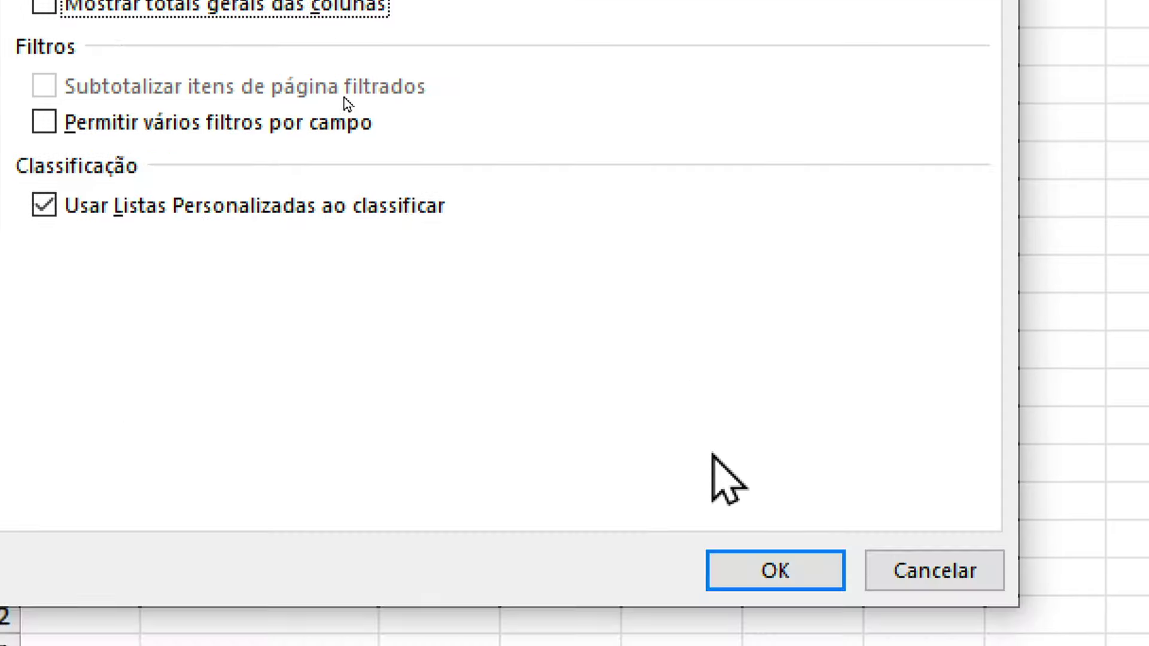
{"action": "left_click", "coordinate": [759, 515]}
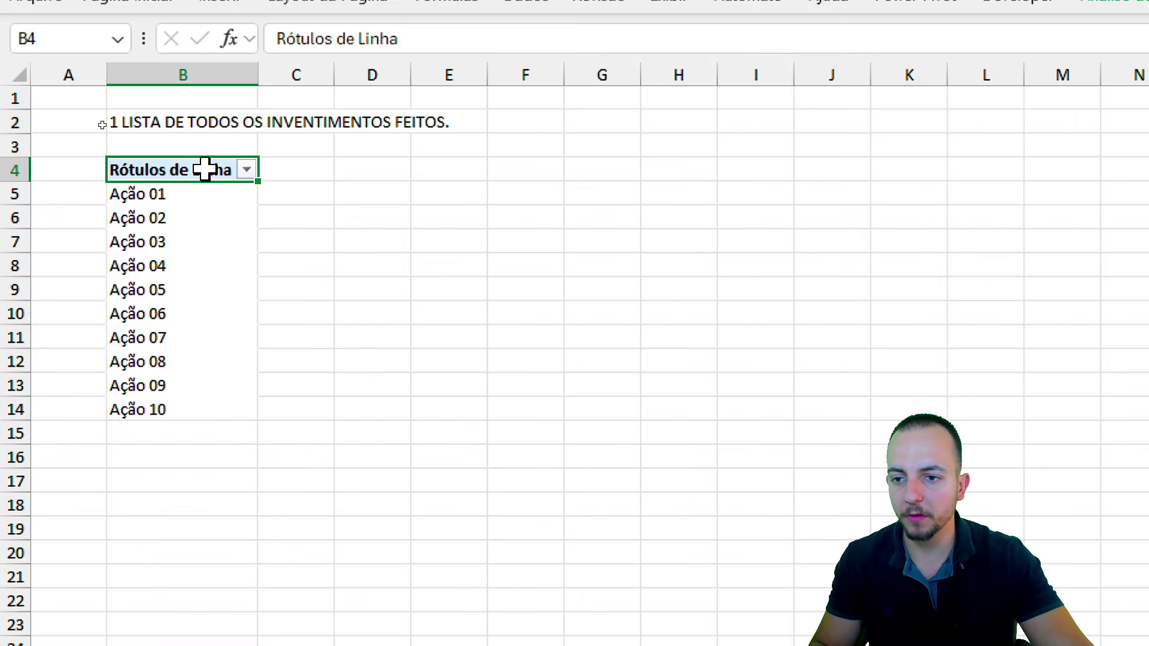
Copy the name pivot table B4:B14 and paste it at E4.
{"action": "left_click_drag", "start_coordinate": [205, 169], "coordinate": [185, 415]}
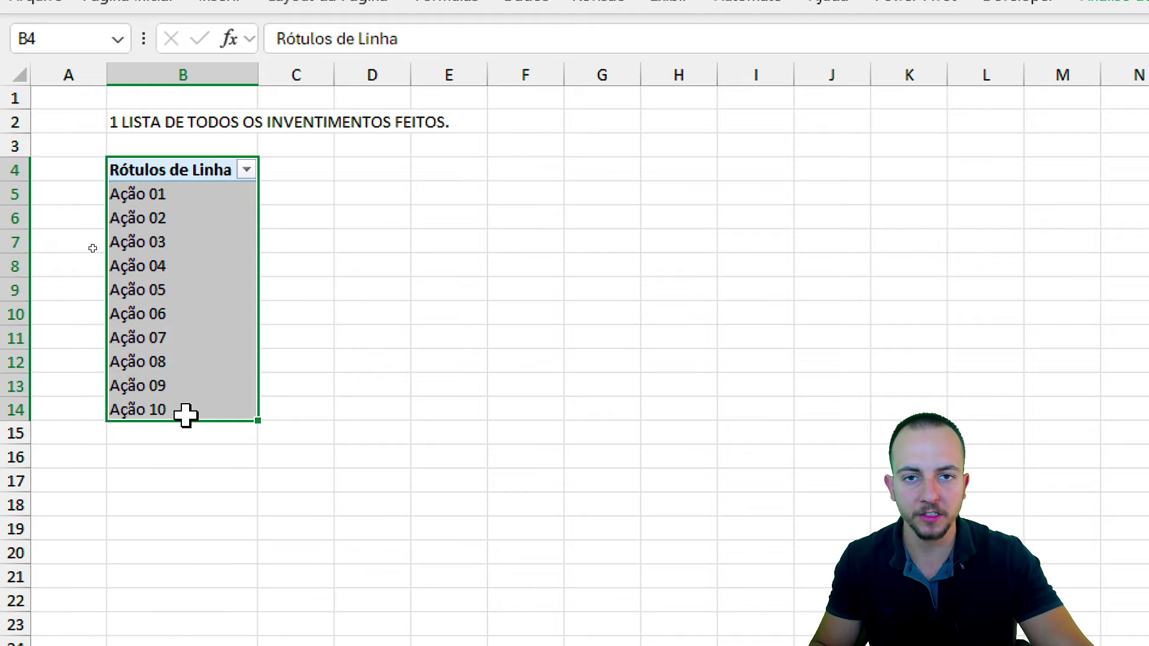
{"action": "right_click", "coordinate": [188, 339]}
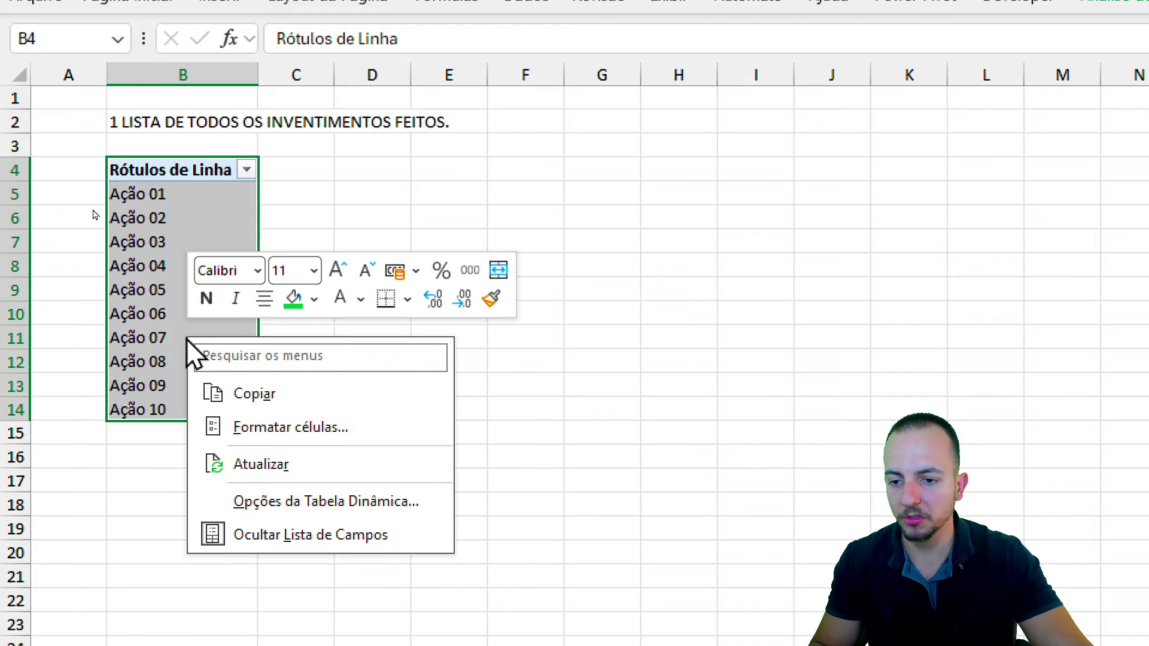
{"action": "left_click", "coordinate": [251, 394]}
{"action": "right_click", "coordinate": [458, 172]}
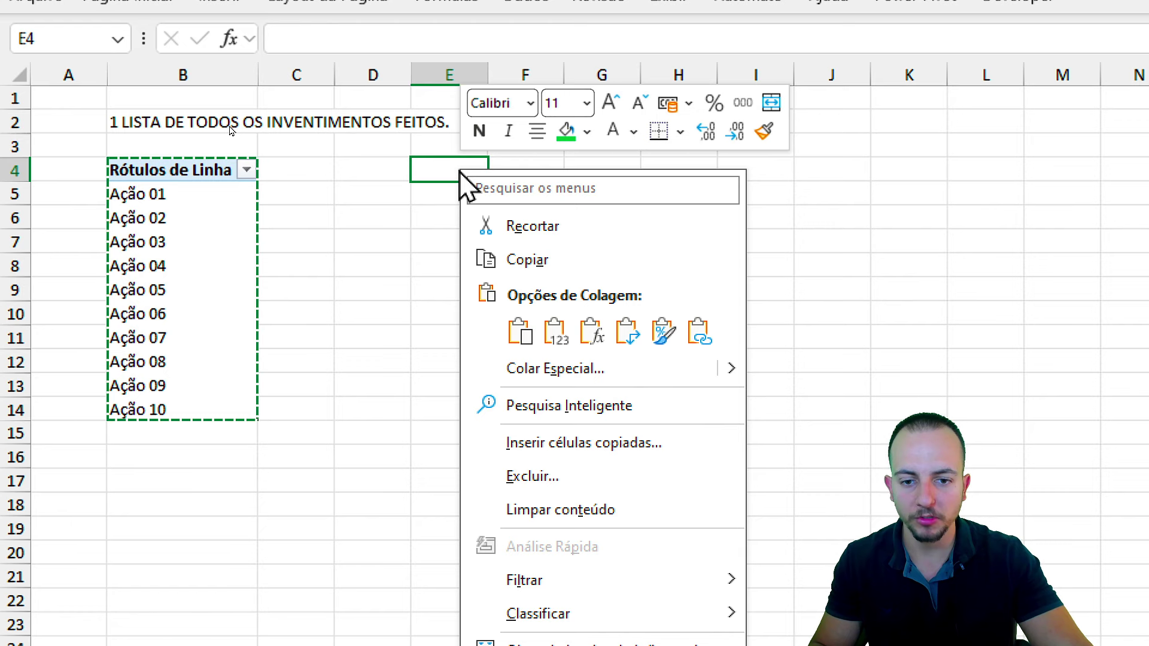
{"action": "left_click", "coordinate": [520, 331]}
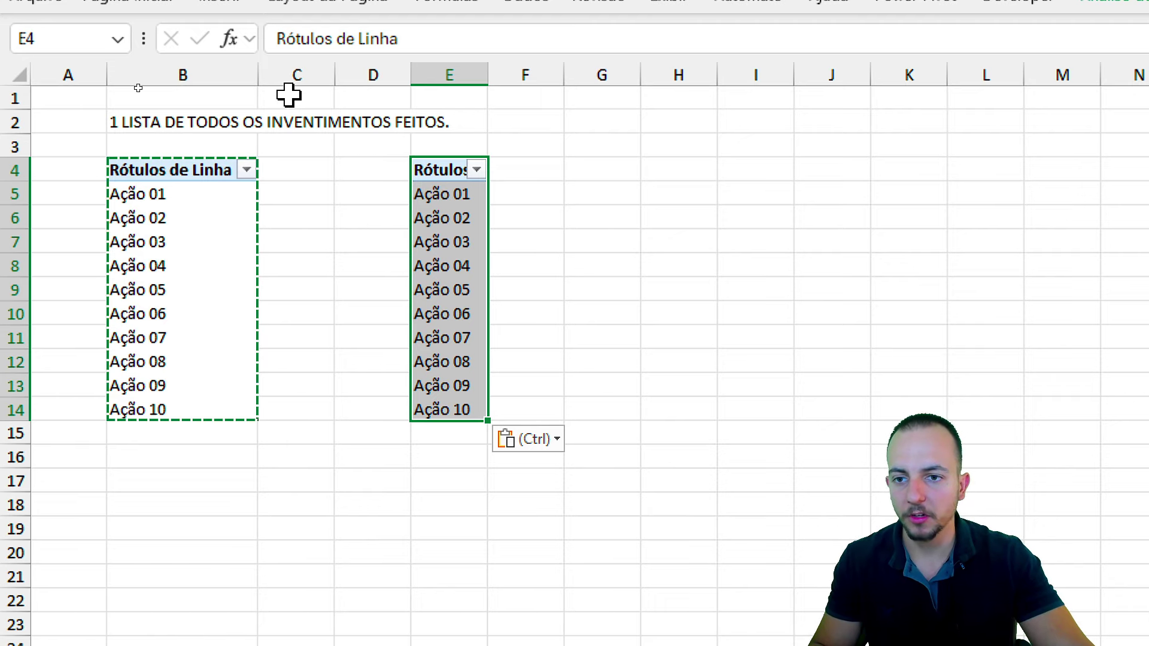
Widen column B and enter the heading '2 QUANTIDADES E TOTAIS COMPRADOS.' in E2.
{"action": "left_click_drag", "start_coordinate": [258, 75], "coordinate": [337, 82]}
{"action": "left_click", "coordinate": [516, 119]}
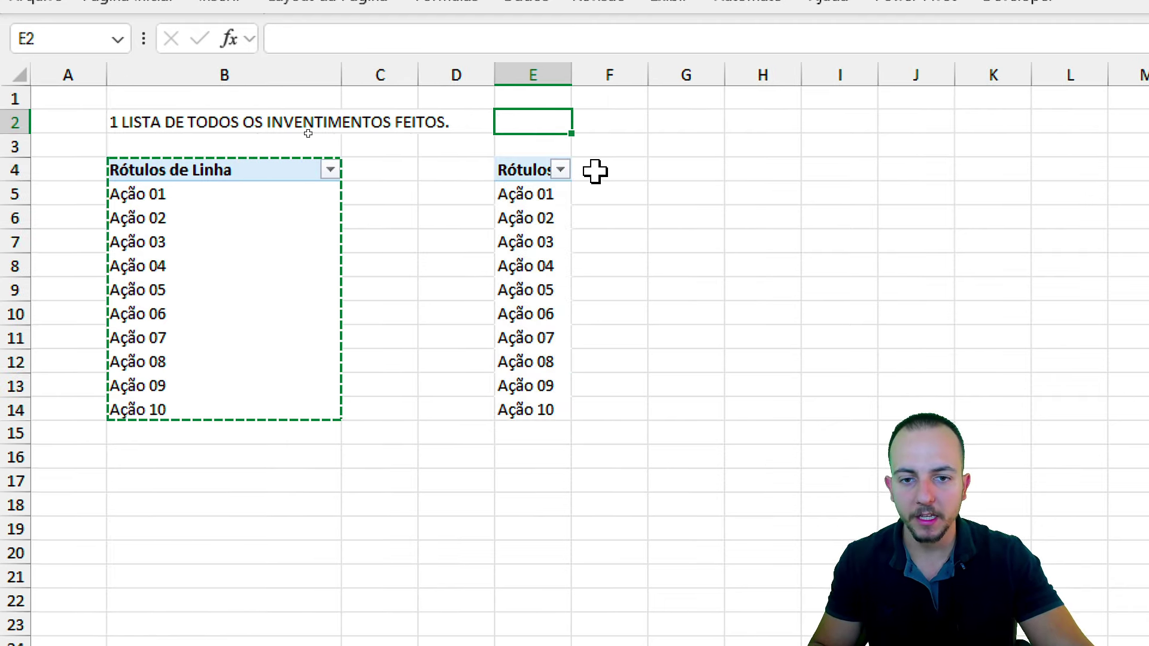
{"action": "type", "text": "2"}
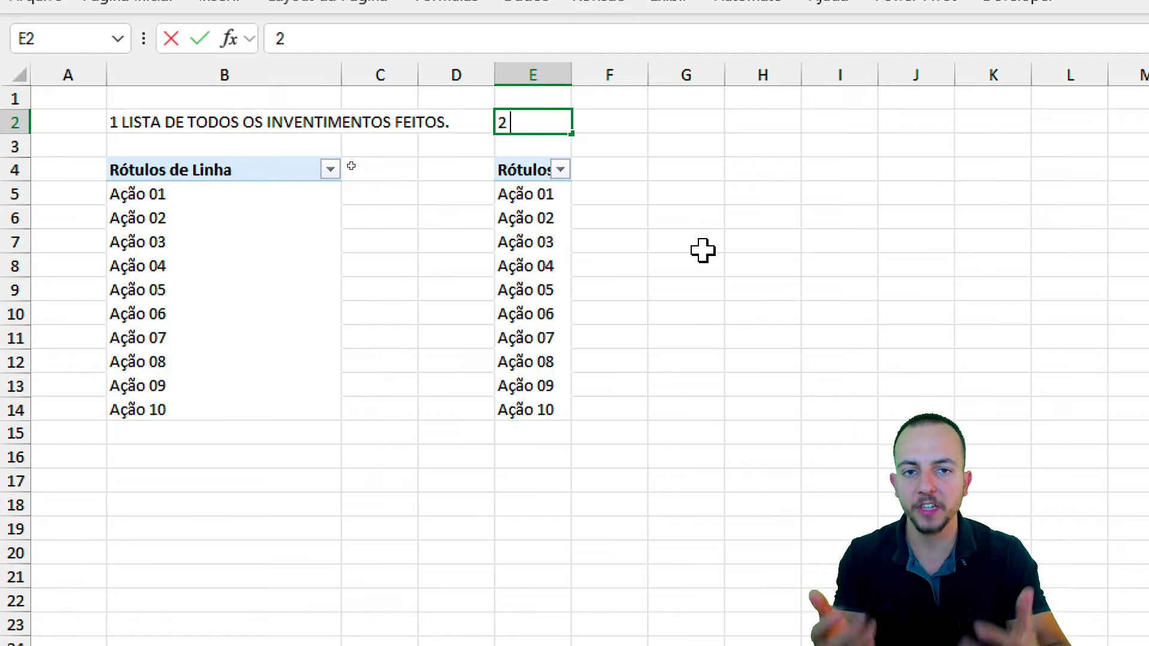
{"action": "type", "text": " QUANTIDADES E TOTAIS COMPRADOS."}
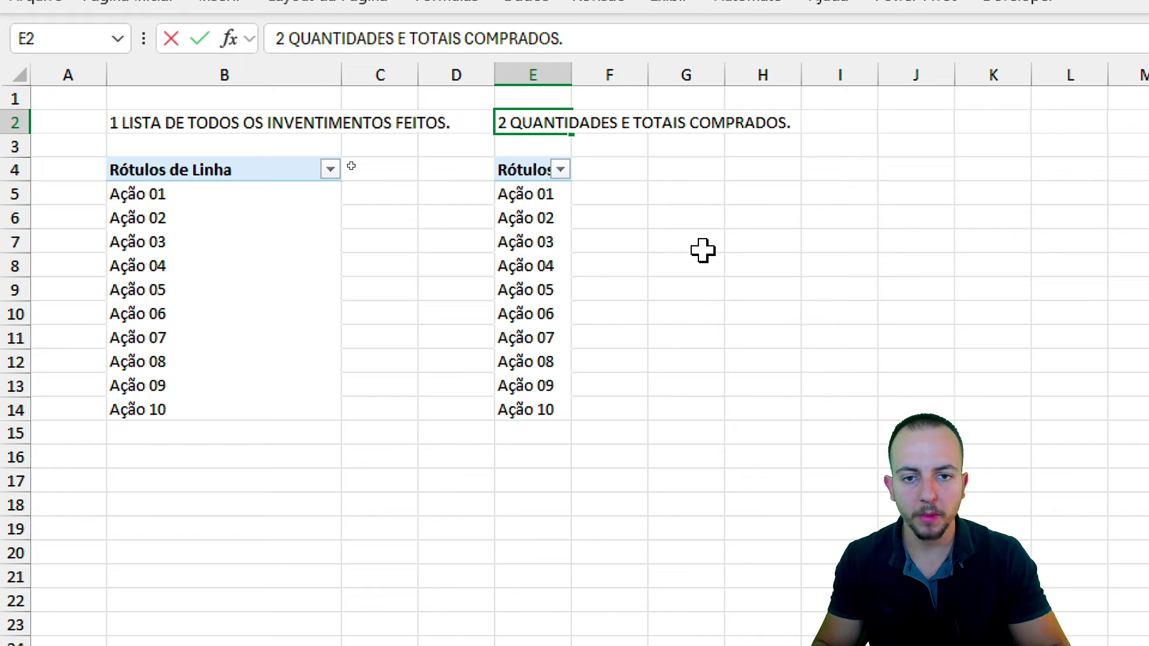
{"action": "key", "text": "Return"}
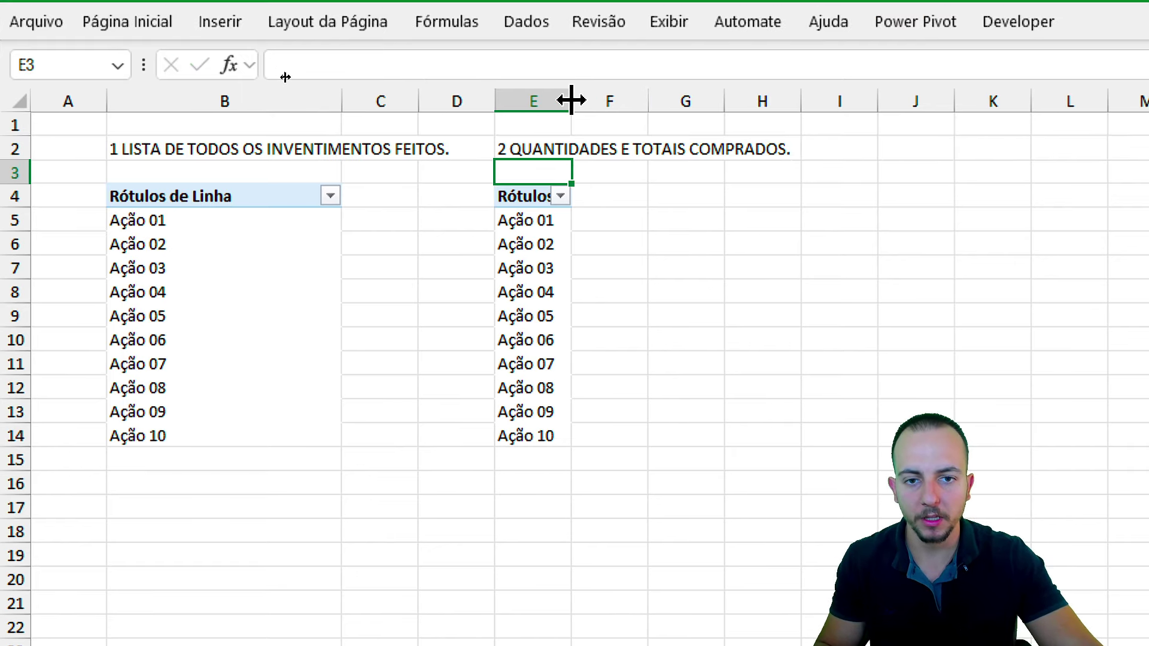
Add QTD and VALOR TOTAL sums to the second pivot table's values.
{"action": "left_click_drag", "start_coordinate": [569, 98], "coordinate": [651, 100]}
{"action": "left_click", "coordinate": [590, 249]}
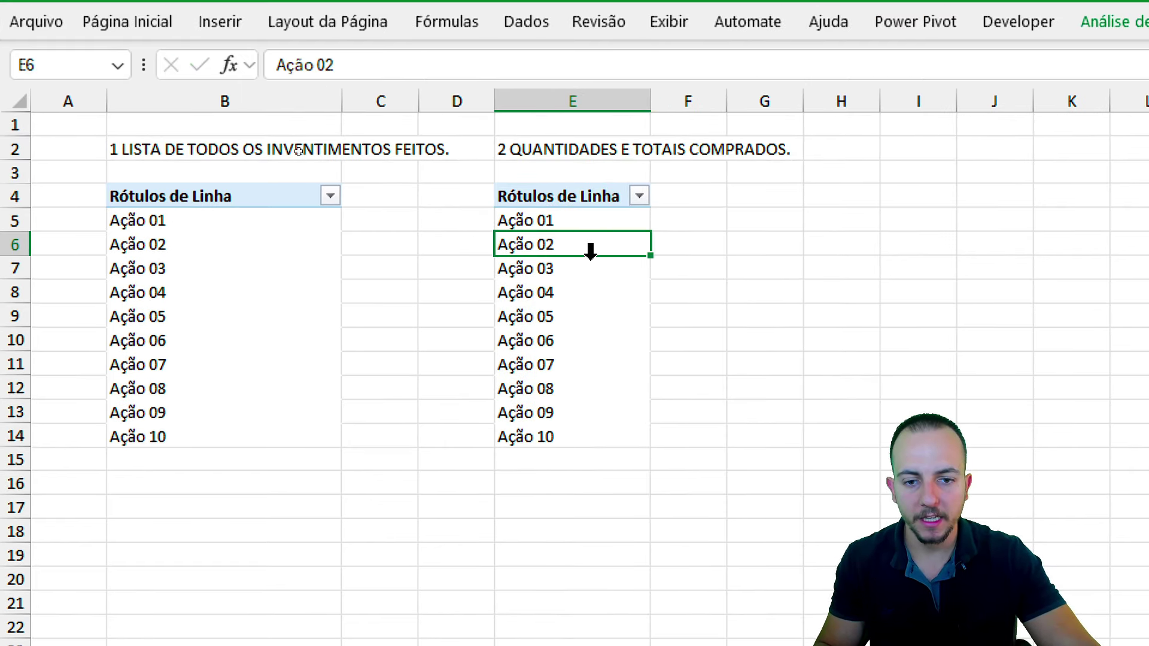
{"action": "left_click_drag", "start_coordinate": [576, 223], "coordinate": [642, 222]}
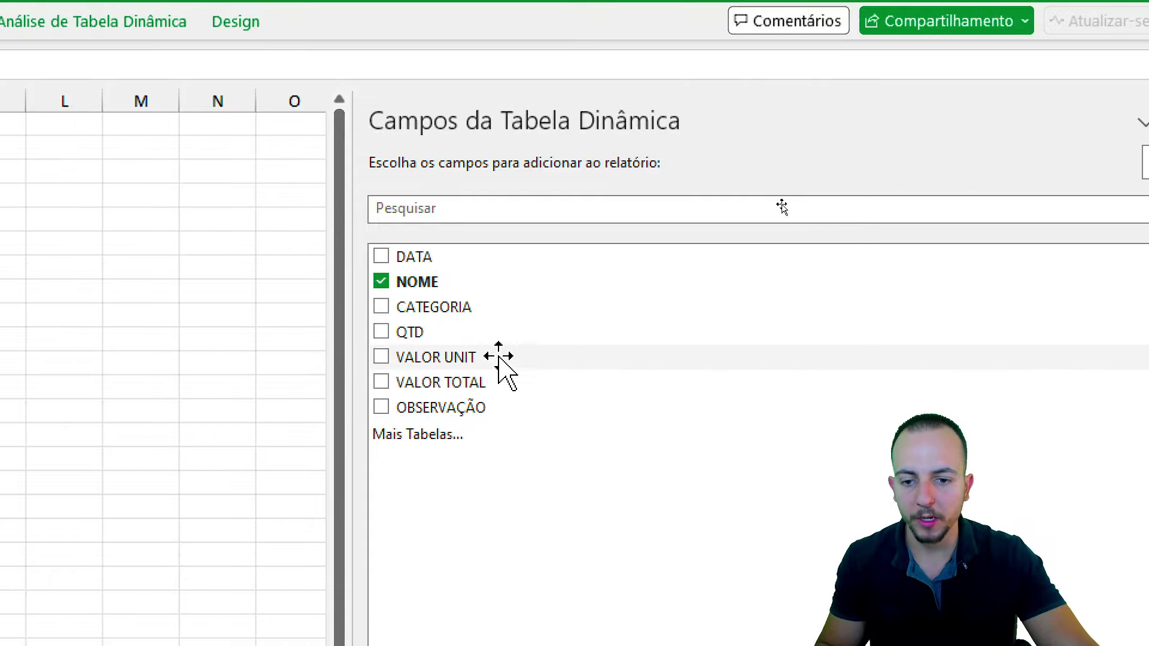
{"action": "left_click_drag", "start_coordinate": [418, 335], "coordinate": [774, 415]}
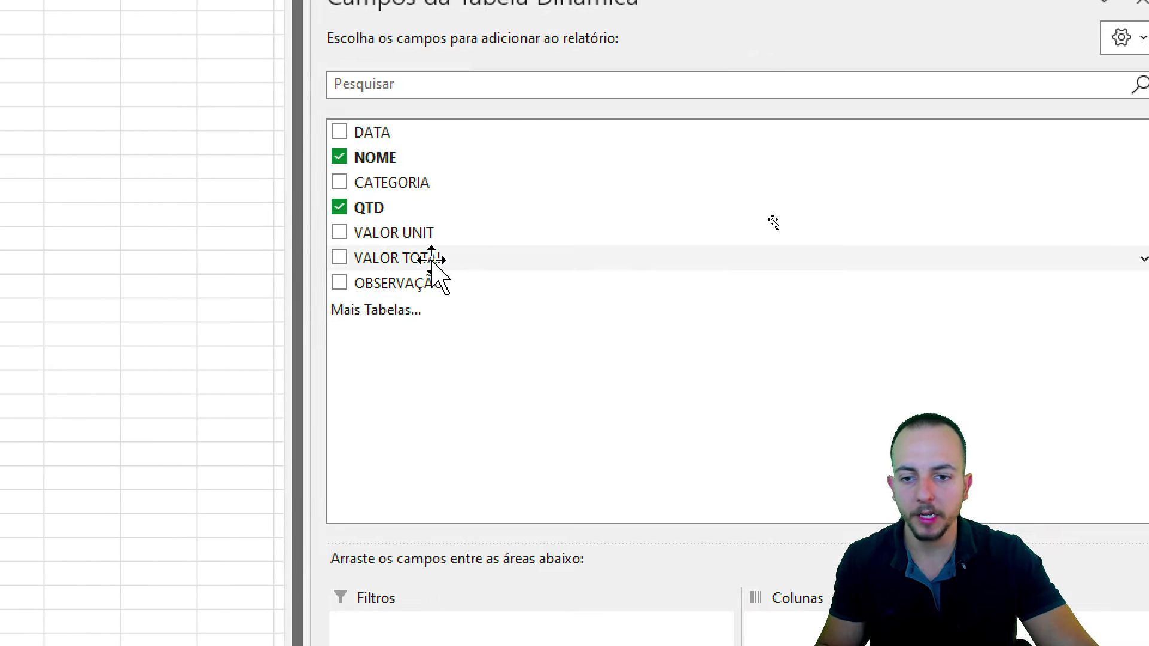
{"action": "left_click_drag", "start_coordinate": [431, 263], "coordinate": [844, 423]}
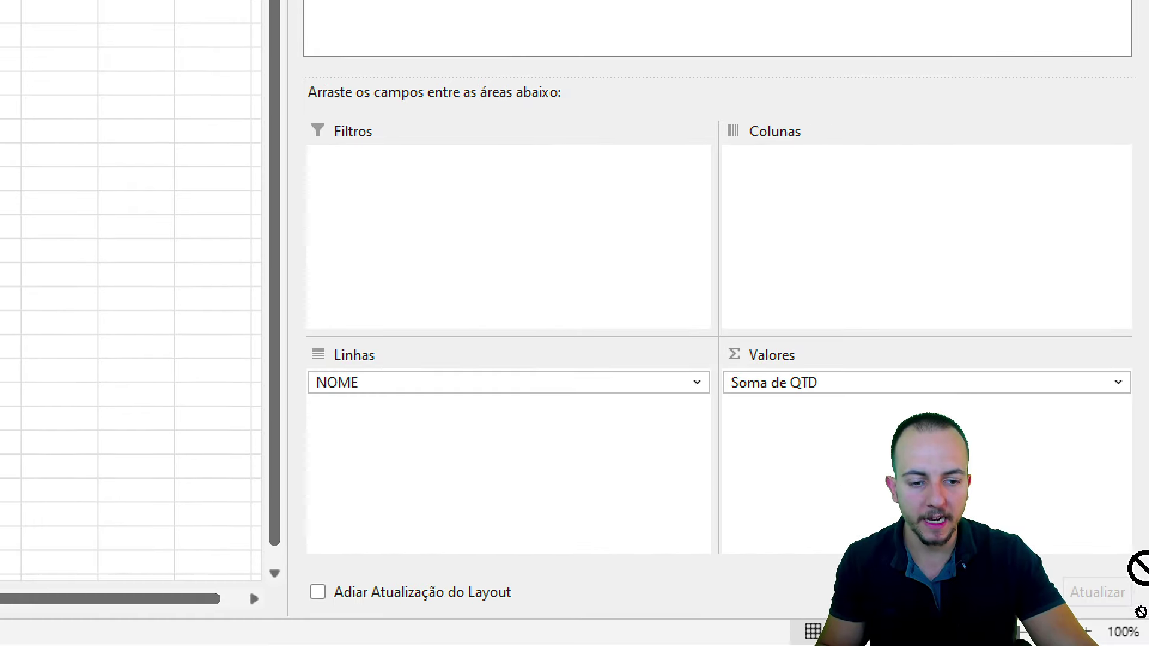
{"action": "left_click_drag", "start_coordinate": [1140, 567], "coordinate": [816, 451]}
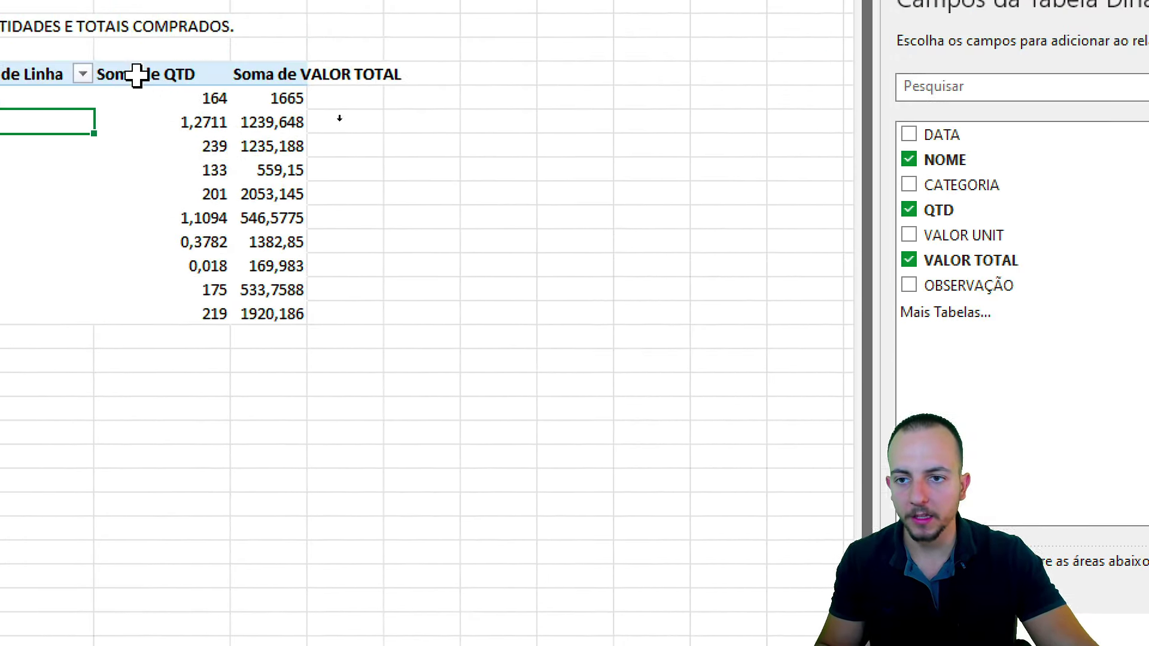
Widen columns E to G and format the VALOR TOTAL amounts as R$ currency.
{"action": "mouse_move", "coordinate": [652, 80]}
{"action": "left_mouse_down"}
{"action": "mouse_move", "coordinate": [726, 80]}
{"action": "mouse_move", "coordinate": [330, 80]}
{"action": "left_mouse_up"}
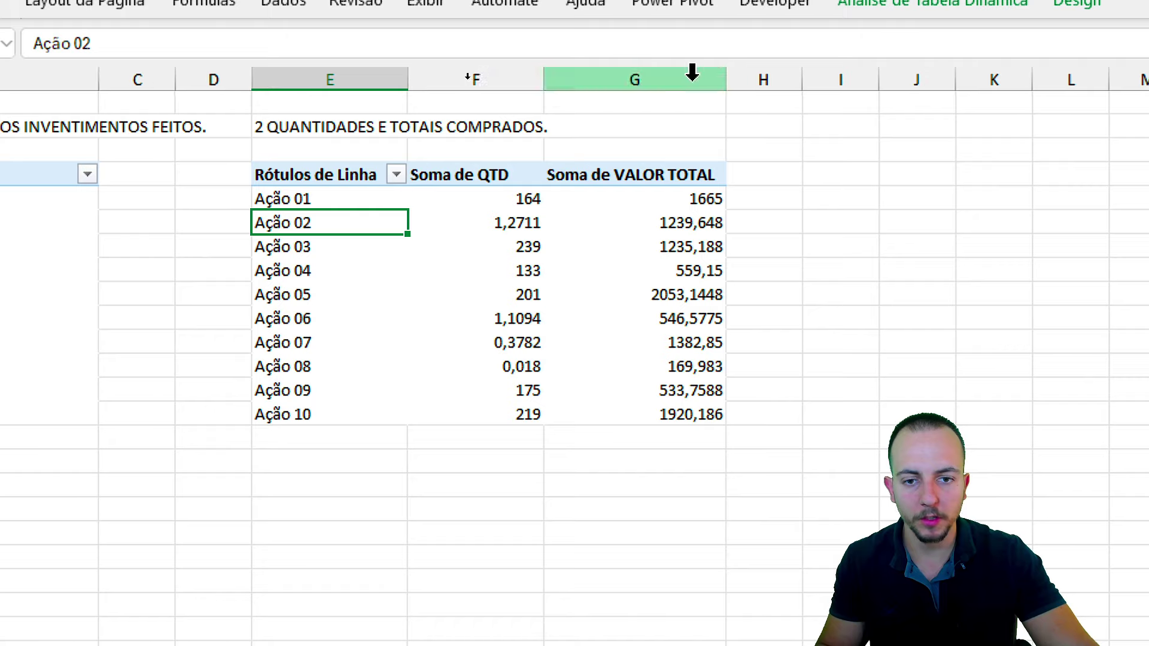
{"action": "left_click_drag", "start_coordinate": [407, 80], "coordinate": [446, 80]}
{"action": "left_click_drag", "start_coordinate": [383, 175], "coordinate": [366, 367]}
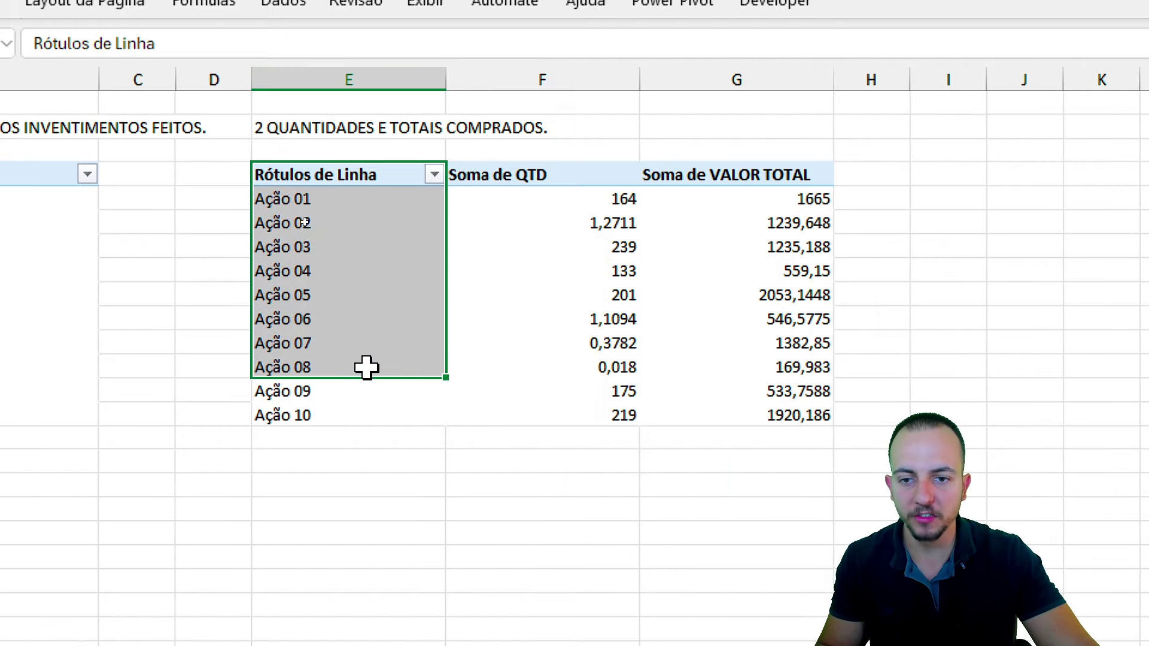
{"action": "left_click_drag", "start_coordinate": [587, 180], "coordinate": [622, 343]}
{"action": "left_click_drag", "start_coordinate": [795, 197], "coordinate": [756, 348]}
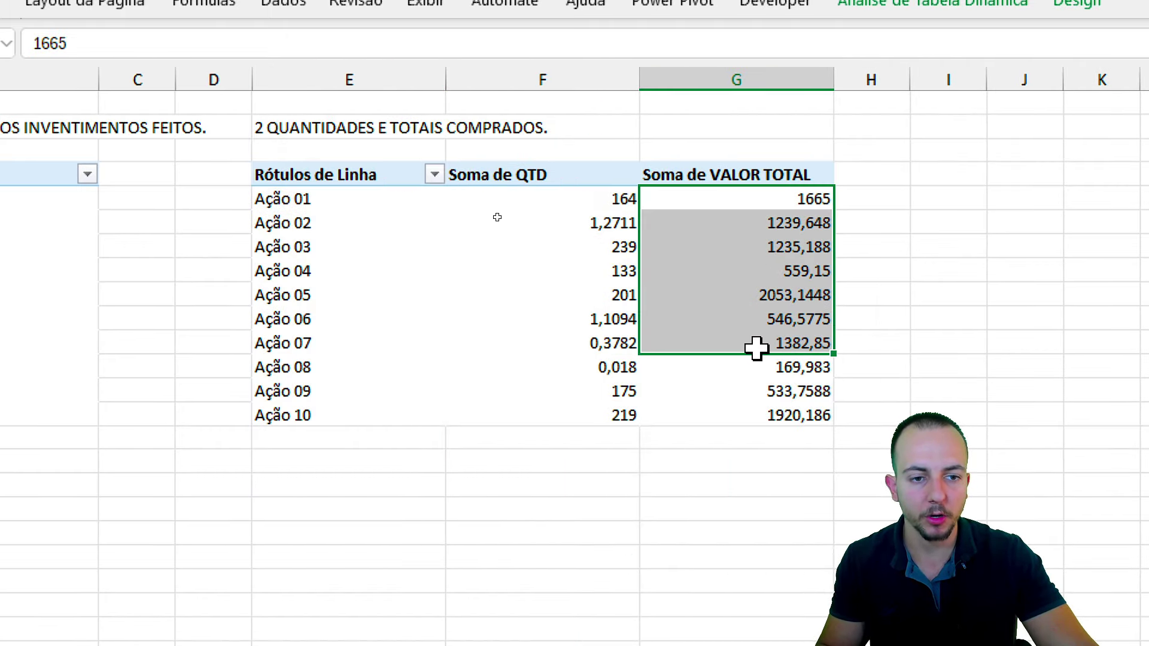
{"action": "left_click_drag", "start_coordinate": [813, 199], "coordinate": [775, 417]}
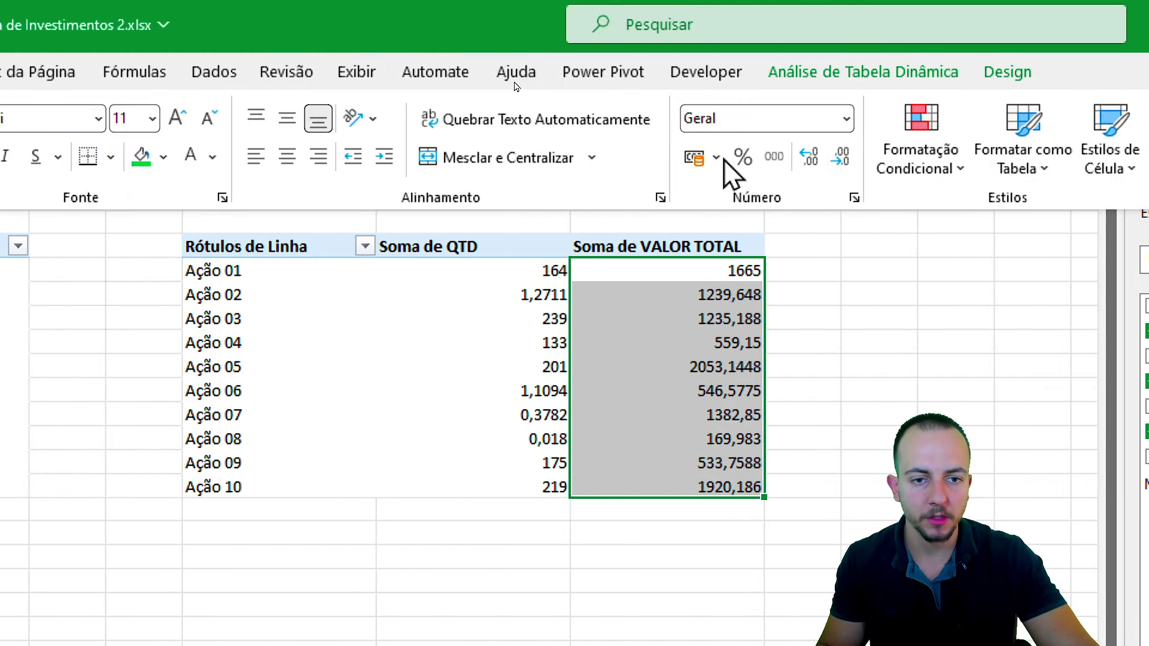
{"action": "left_click", "coordinate": [693, 159]}
Centre both pivot tables and make the B2 and E2 headings bold.
{"action": "mouse_move", "coordinate": [281, 247]}
{"action": "left_mouse_down"}
{"action": "mouse_move", "coordinate": [512, 305]}
{"action": "mouse_move", "coordinate": [631, 505]}
{"action": "left_mouse_up"}
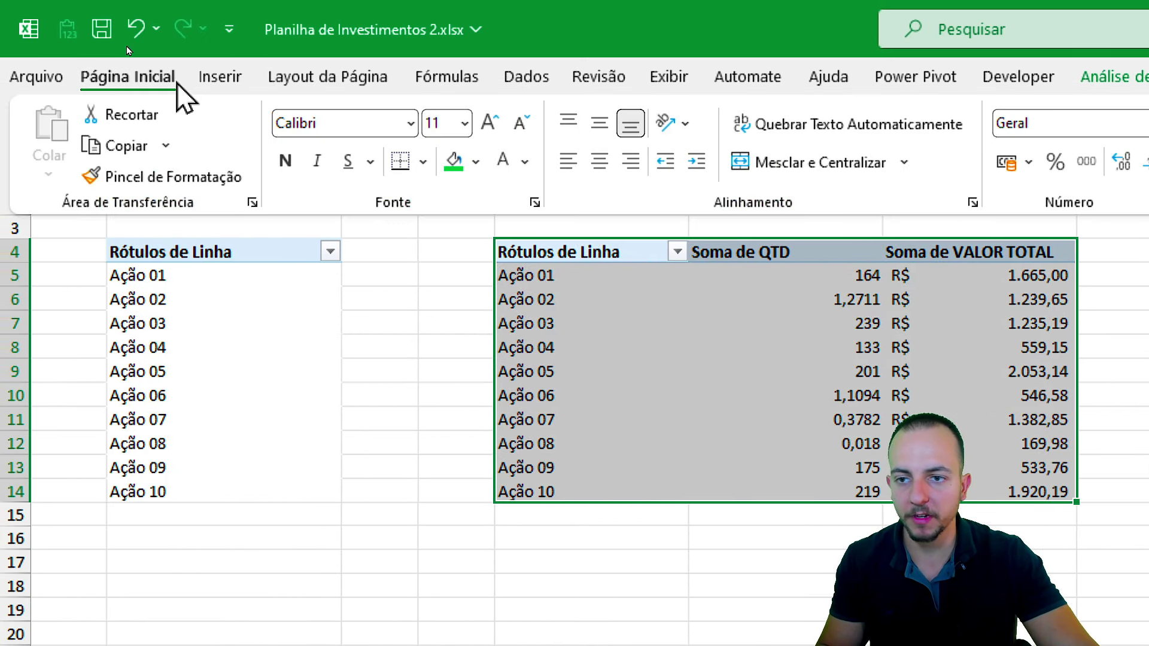
{"action": "left_click", "coordinate": [599, 160]}
{"action": "left_click_drag", "start_coordinate": [210, 252], "coordinate": [210, 492]}
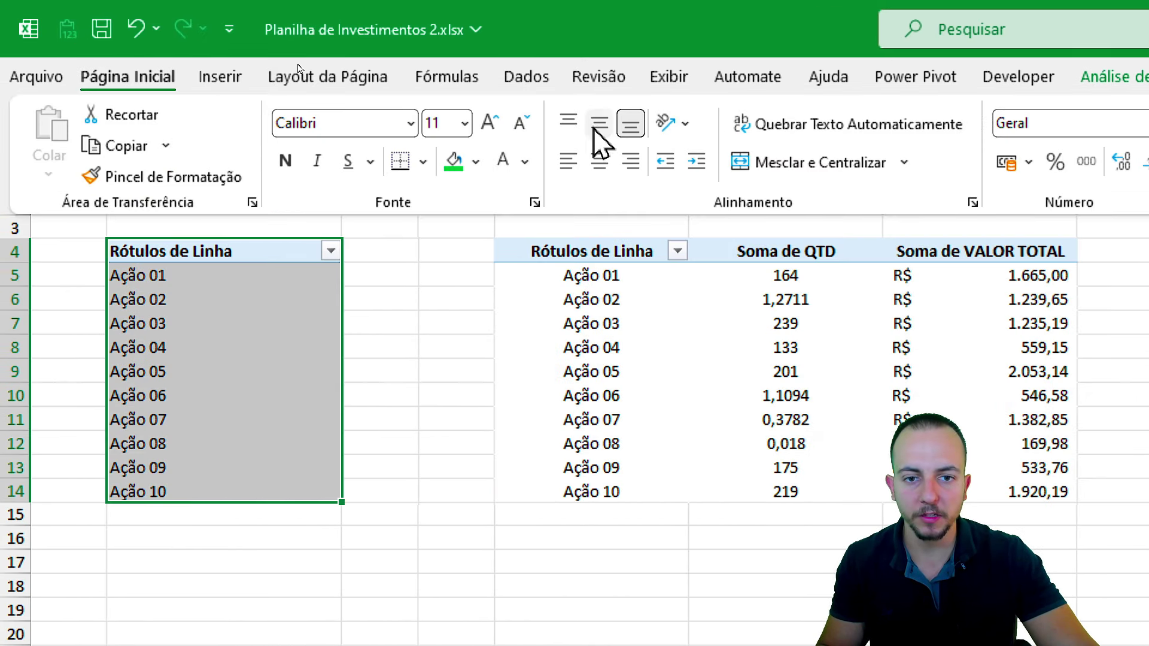
{"action": "left_click", "coordinate": [599, 160]}
{"action": "left_click", "coordinate": [171, 206]}
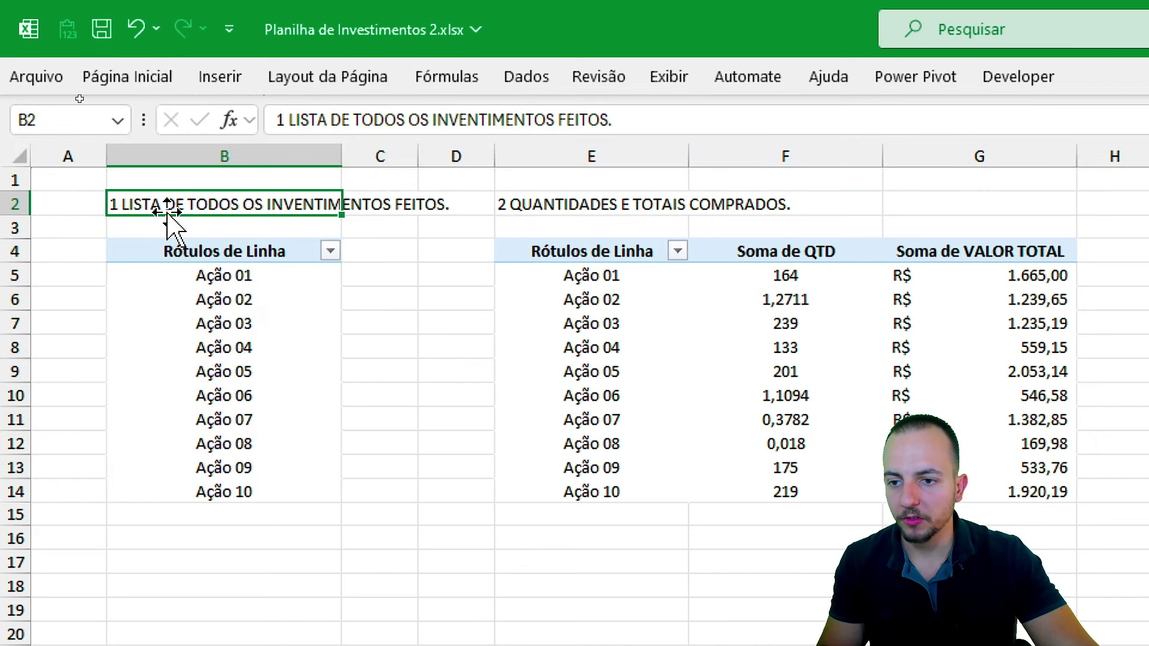
{"action": "left_click", "coordinate": [142, 81]}
{"action": "left_click", "coordinate": [286, 162]}
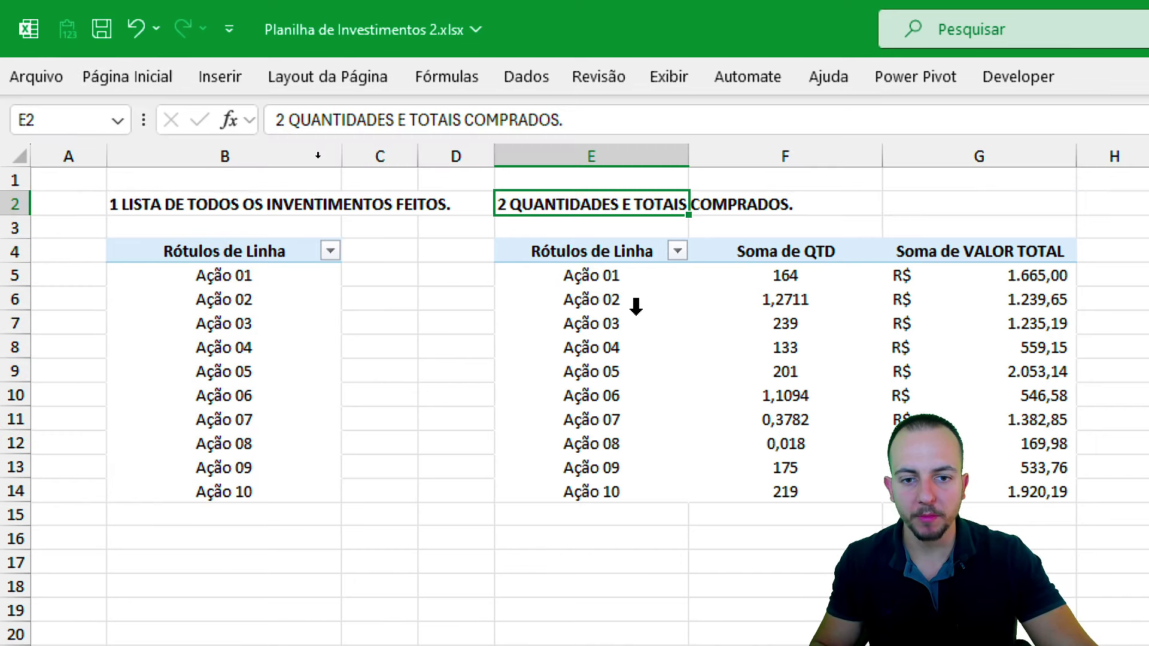
{"action": "left_click", "coordinate": [592, 200]}
{"action": "scroll", "coordinate": [1005, 397], "scroll_direction": "right", "scroll_amount": 5}
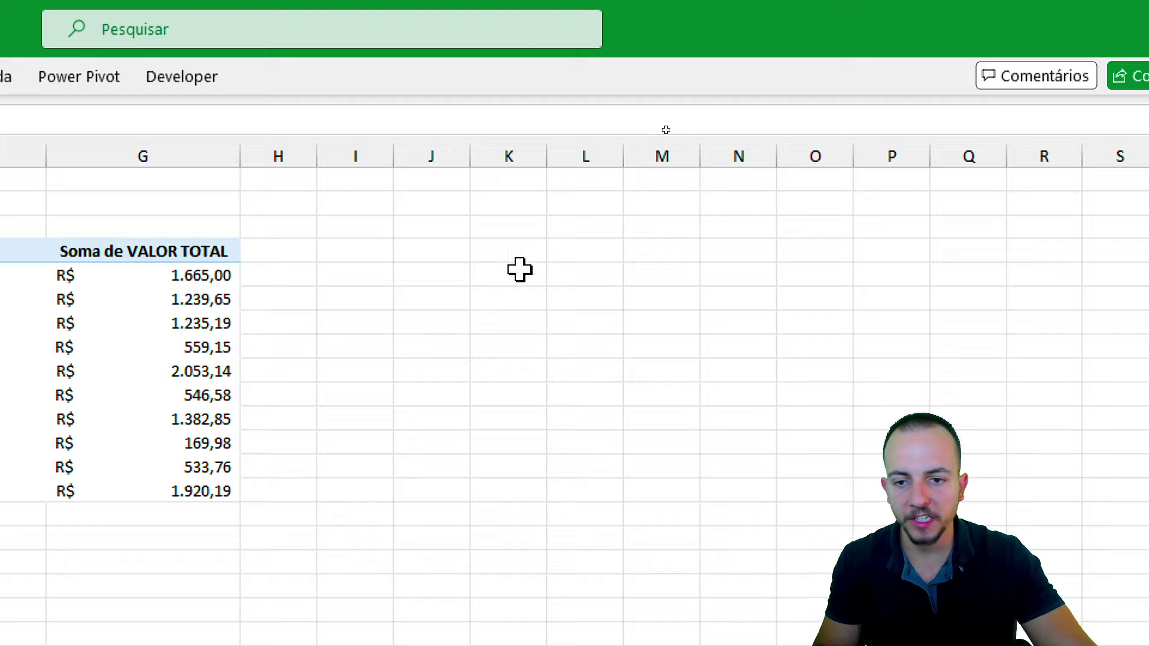
Enter the bold heading '3 VENDAS E DIVIDENDOS.' in I2, then return to SAQUES E DIVIDENDOS.
{"action": "left_click", "coordinate": [359, 205]}
{"action": "type", "text": "3 VEN"}
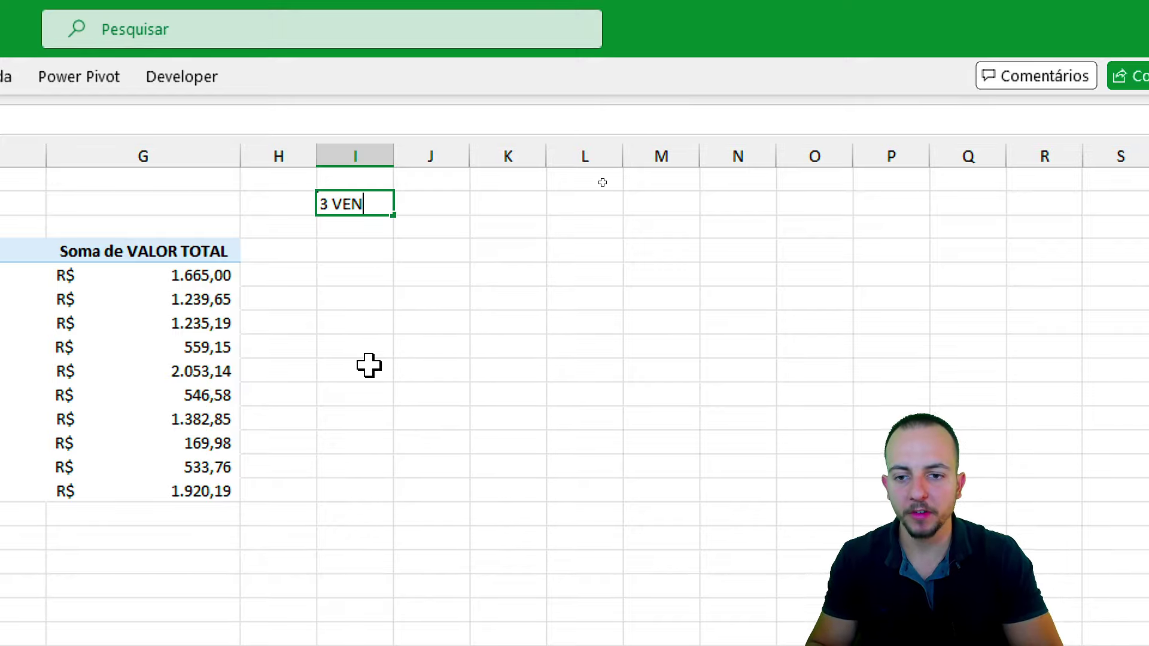
{"action": "type", "text": "DAS E DIVIN"}
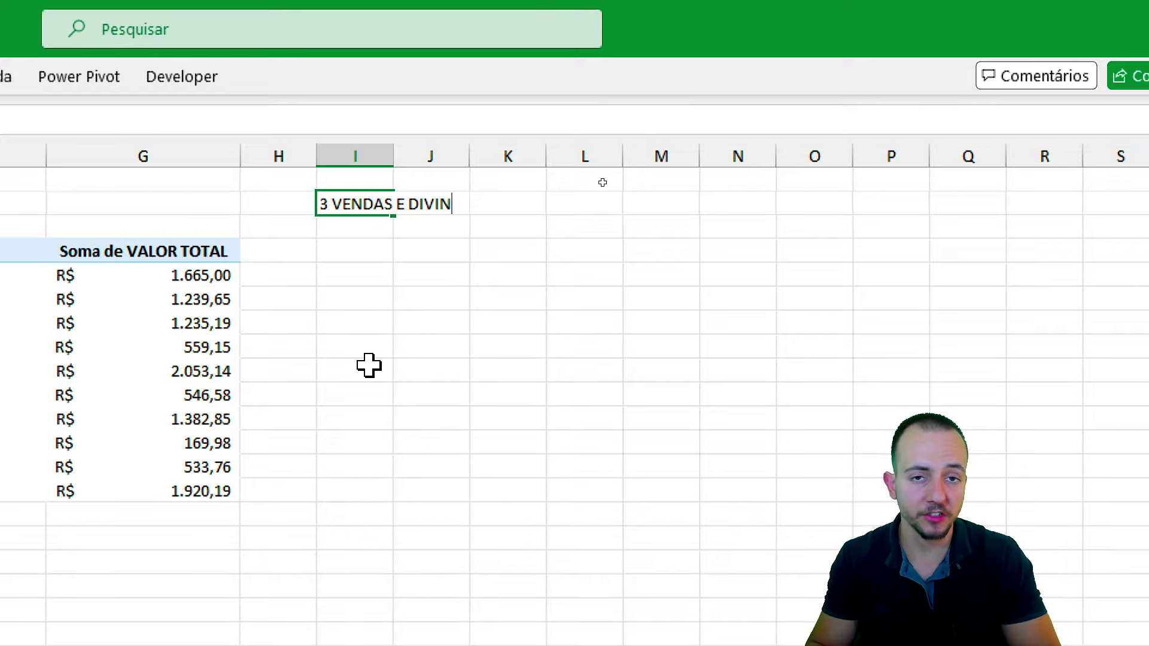
{"action": "key", "text": "BackSpace"}
{"action": "type", "text": "DENDOS."}
{"action": "key", "text": "Return"}
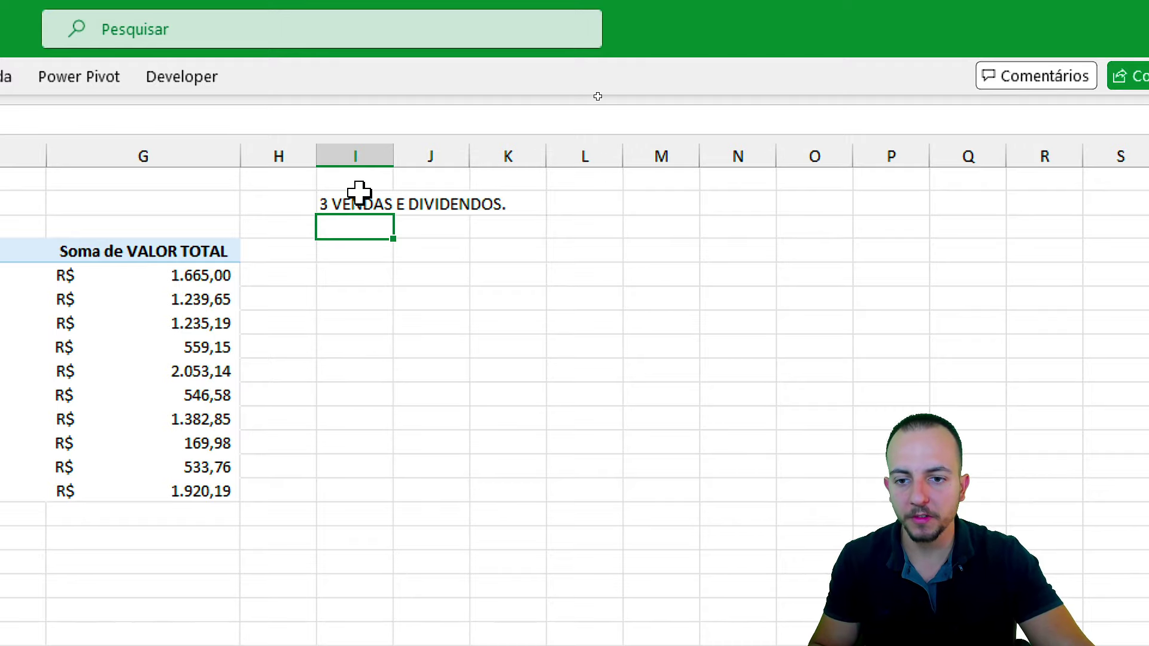
{"action": "right_click", "coordinate": [358, 200]}
{"action": "left_click", "coordinate": [377, 159]}
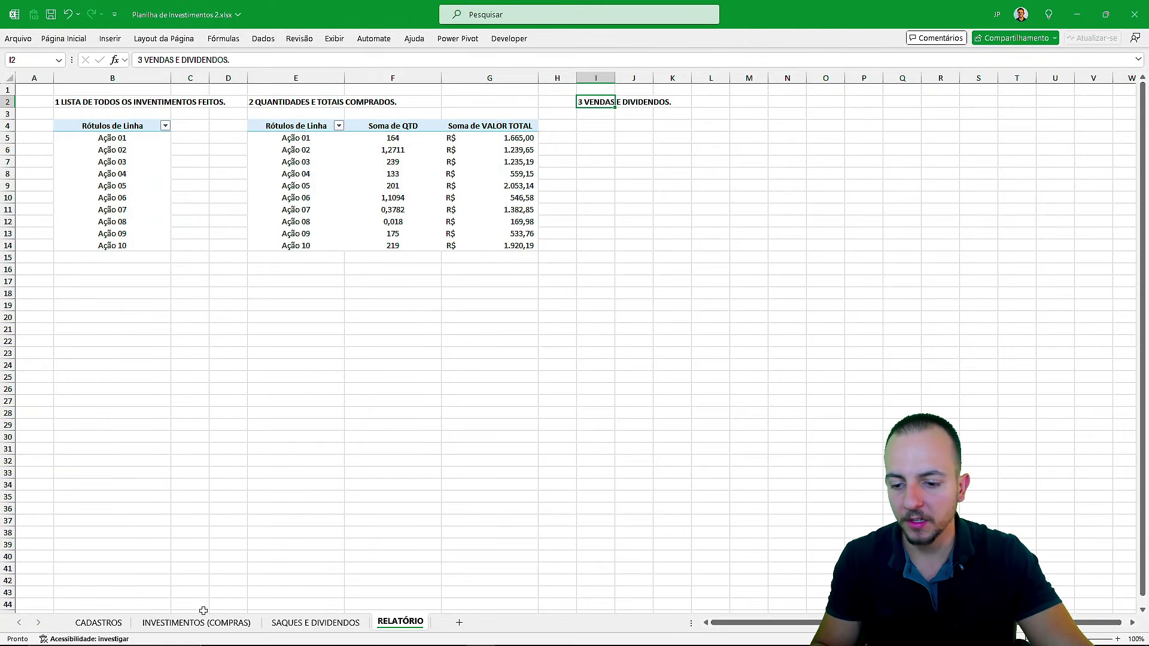
{"action": "left_click", "coordinate": [204, 622]}
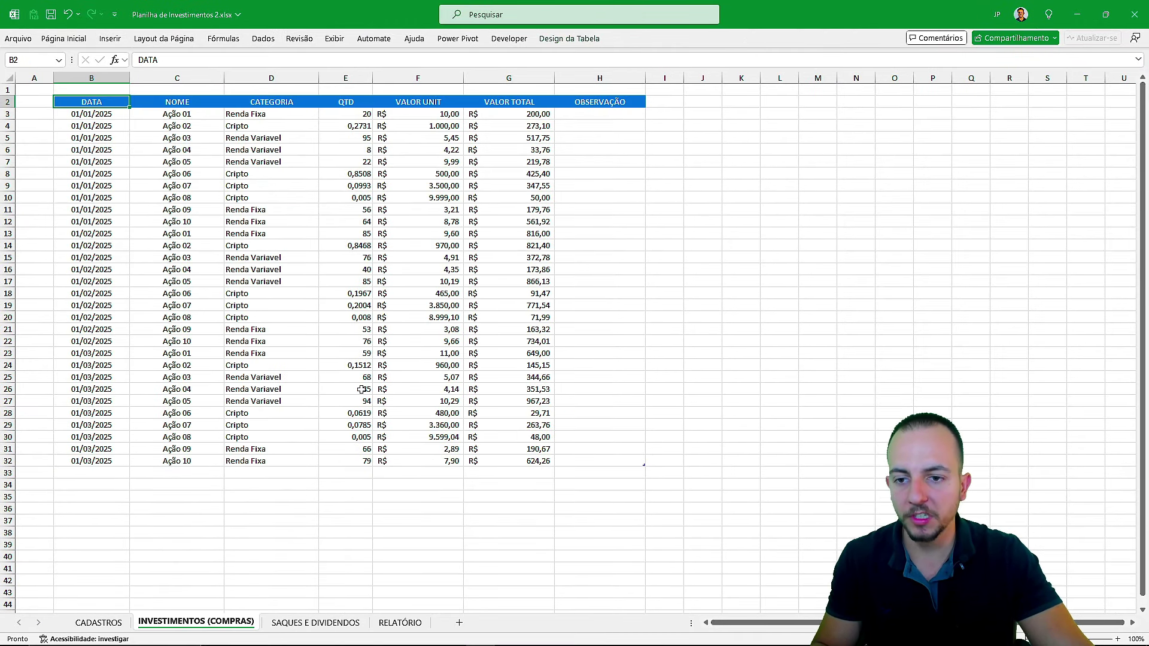
{"action": "left_click", "coordinate": [330, 622]}
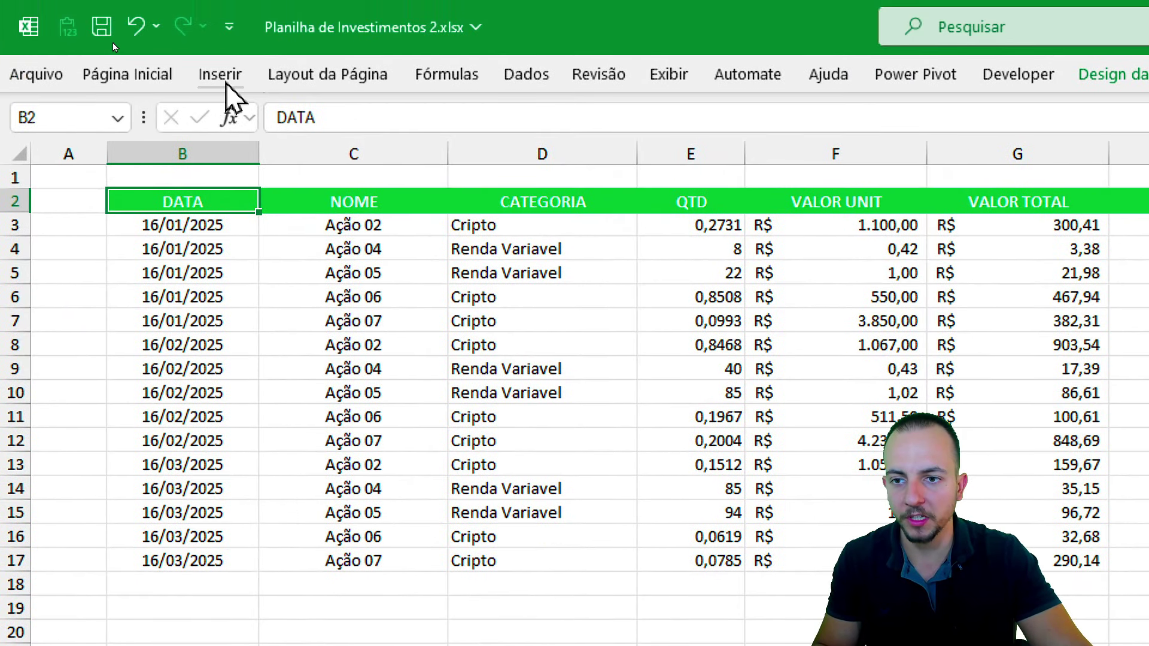
Insert a pivot table from the withdrawals and dividends data at RELATÓRIO!$J$4.
{"action": "left_click", "coordinate": [226, 82]}
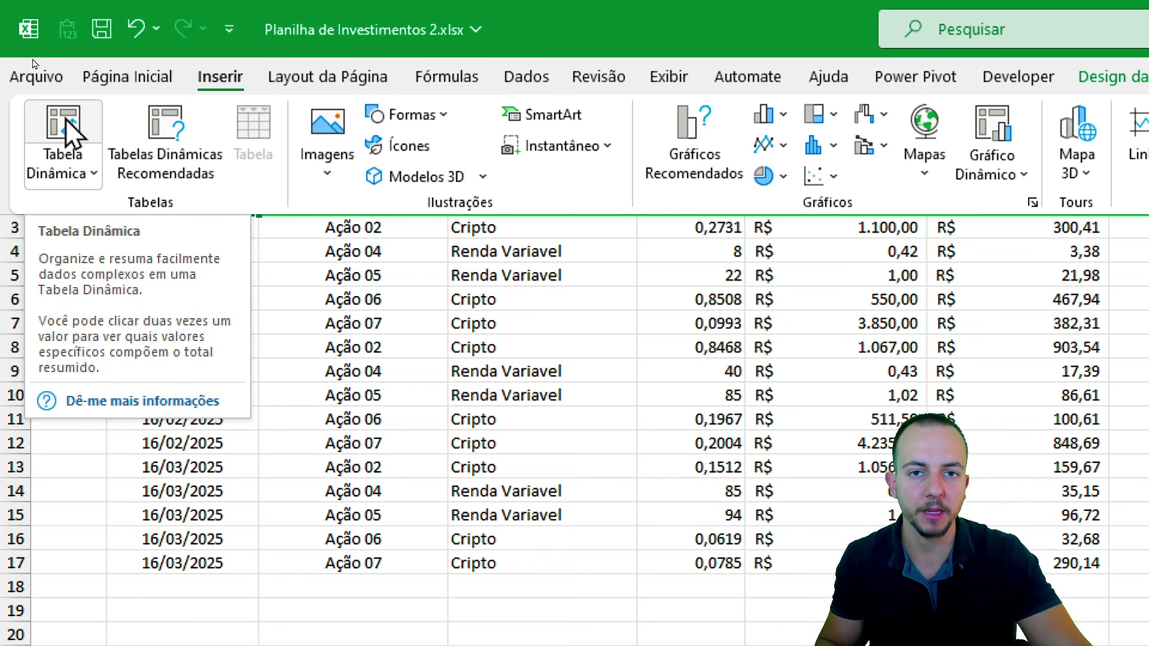
{"action": "left_click", "coordinate": [66, 118]}
{"action": "left_click", "coordinate": [772, 471]}
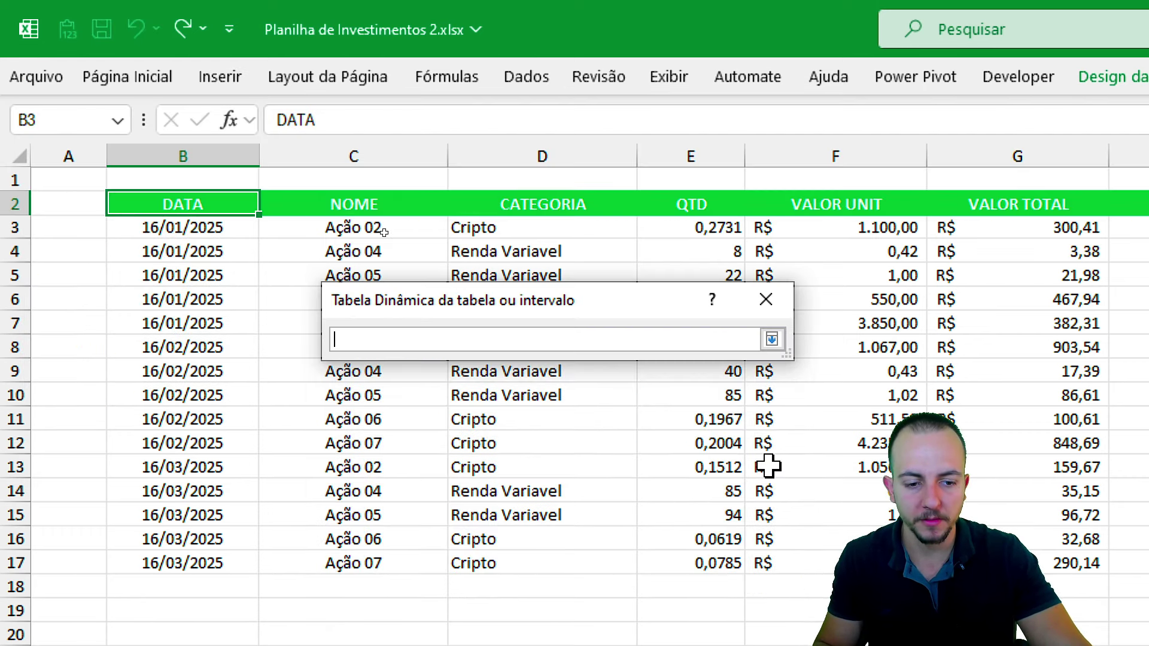
{"action": "left_click", "coordinate": [411, 601]}
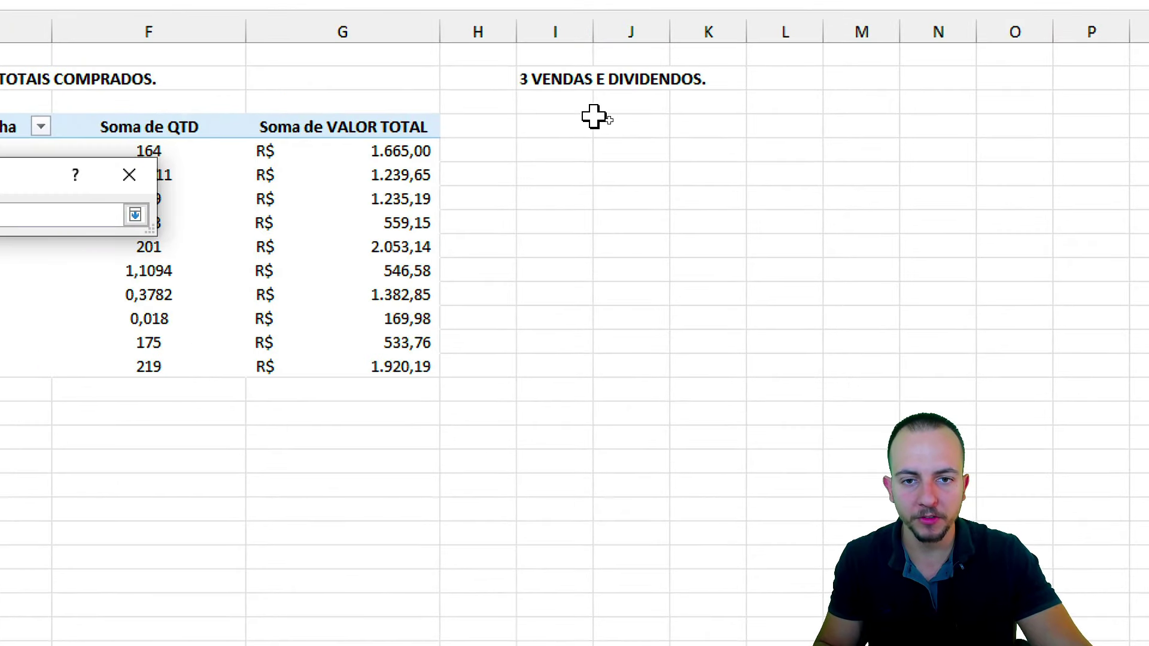
{"action": "left_click", "coordinate": [620, 124]}
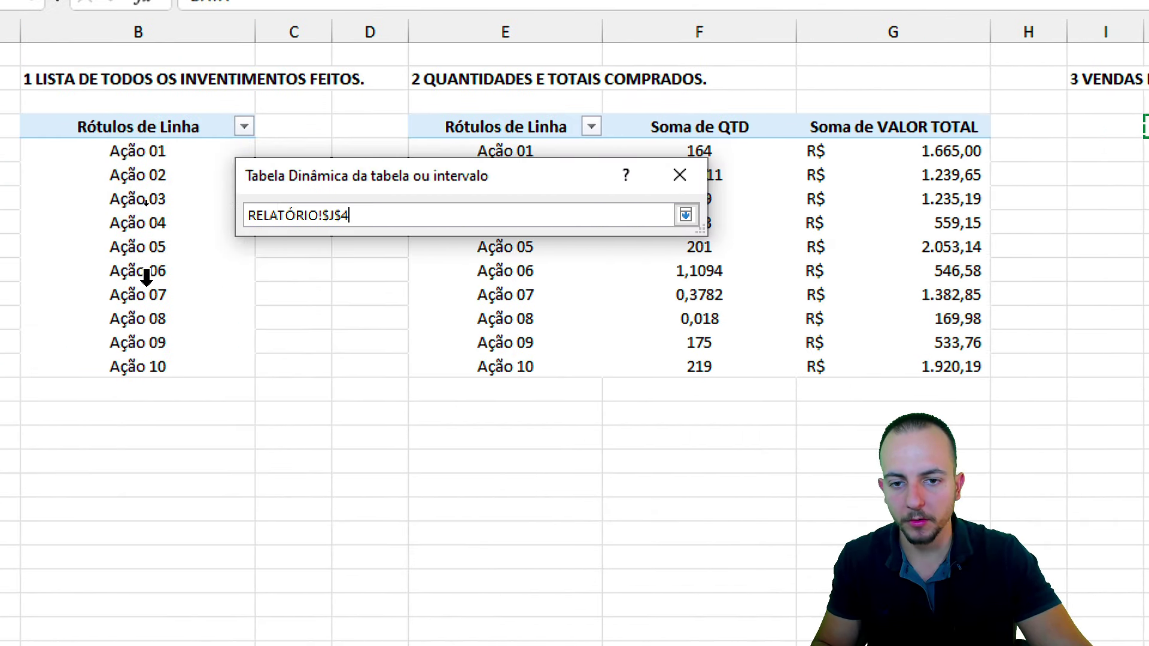
{"action": "left_click", "coordinate": [686, 214]}
{"action": "left_click", "coordinate": [562, 435]}
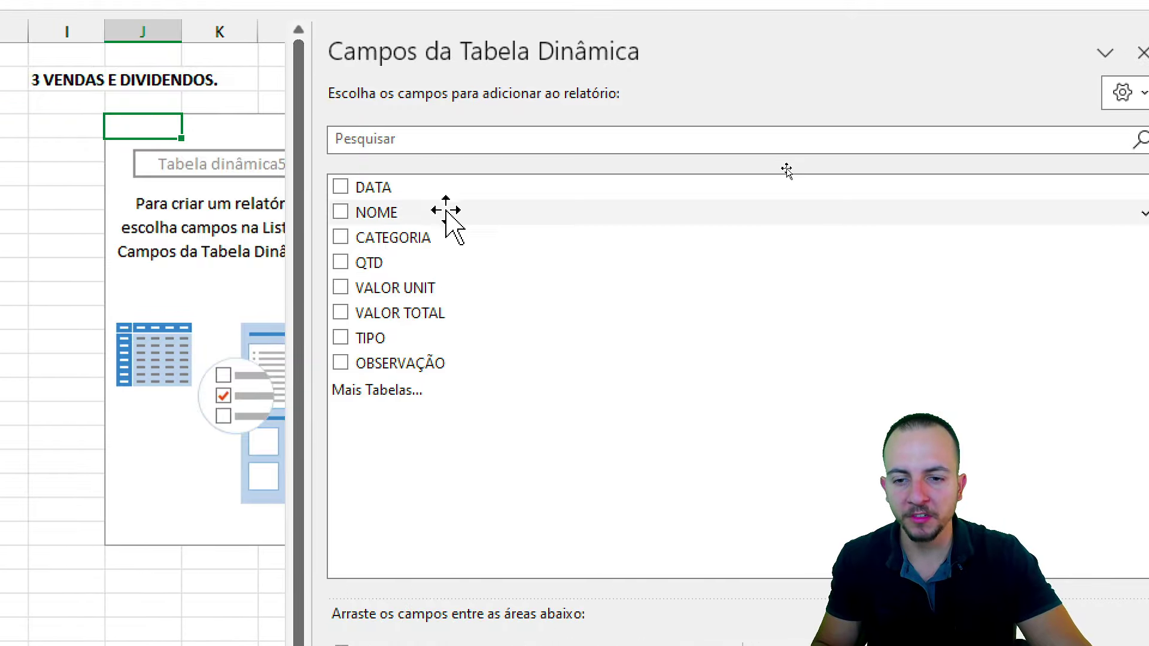
Set NOME as rows, sum VALOR TOTAL and QTD, and split columns by TIPO.
{"action": "mouse_move", "coordinate": [446, 212]}
{"action": "left_mouse_down"}
{"action": "mouse_move", "coordinate": [576, 293]}
{"action": "mouse_move", "coordinate": [556, 489]}
{"action": "left_mouse_up"}
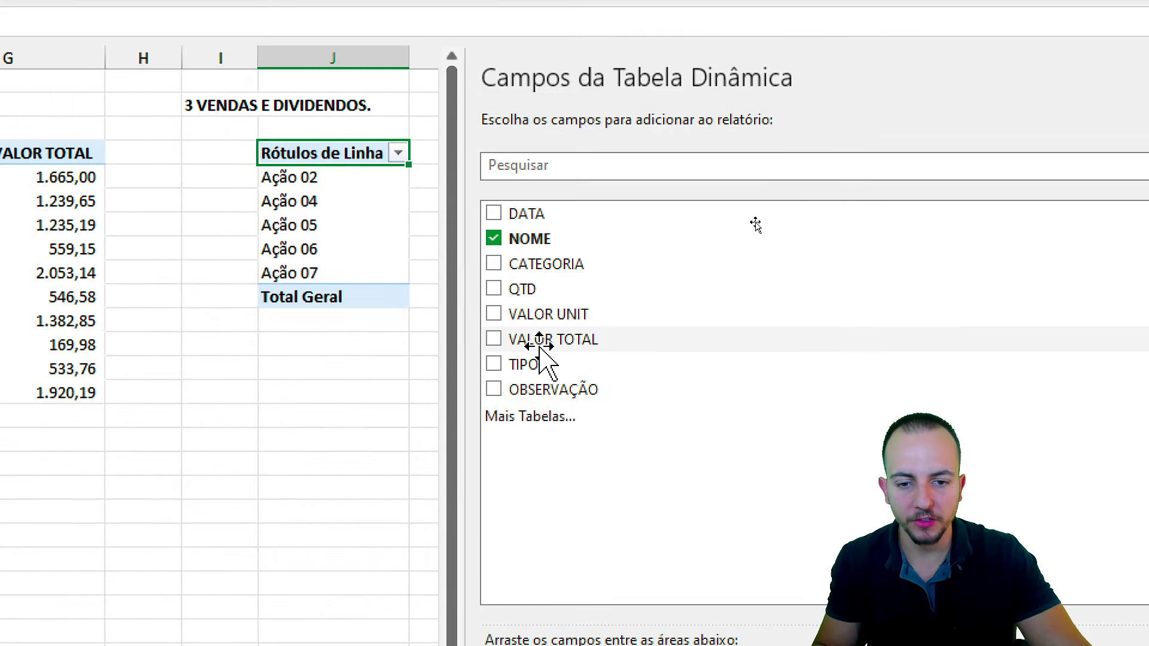
{"action": "left_click_drag", "start_coordinate": [541, 359], "coordinate": [1113, 584]}
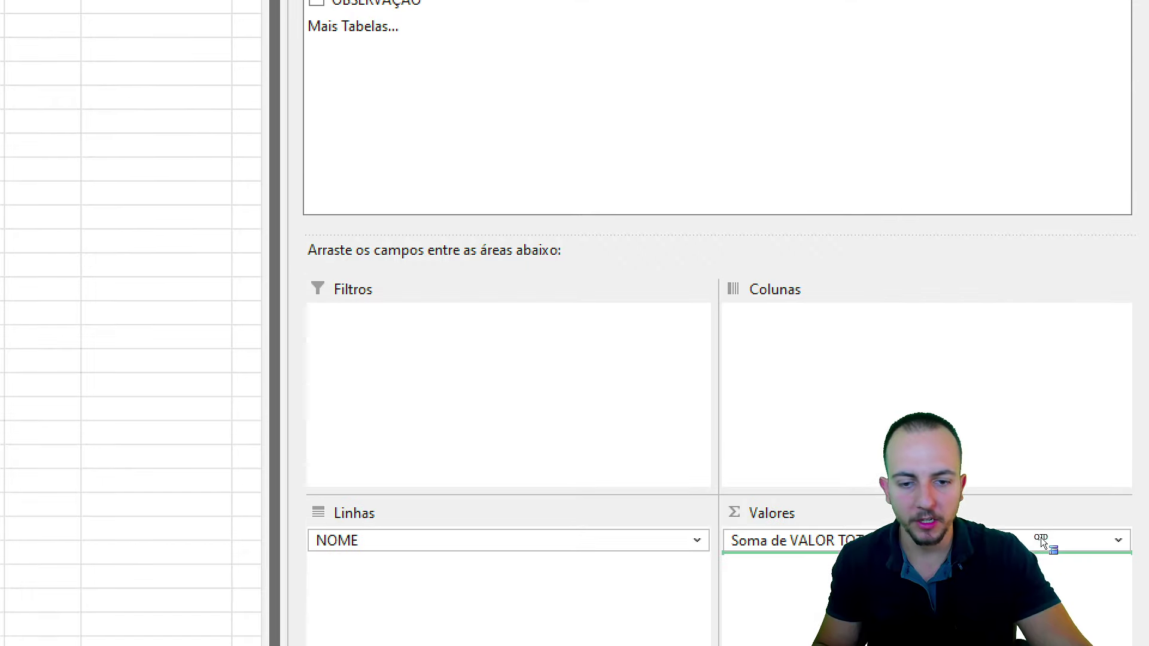
{"action": "left_click_drag", "start_coordinate": [345, 157], "coordinate": [1043, 541]}
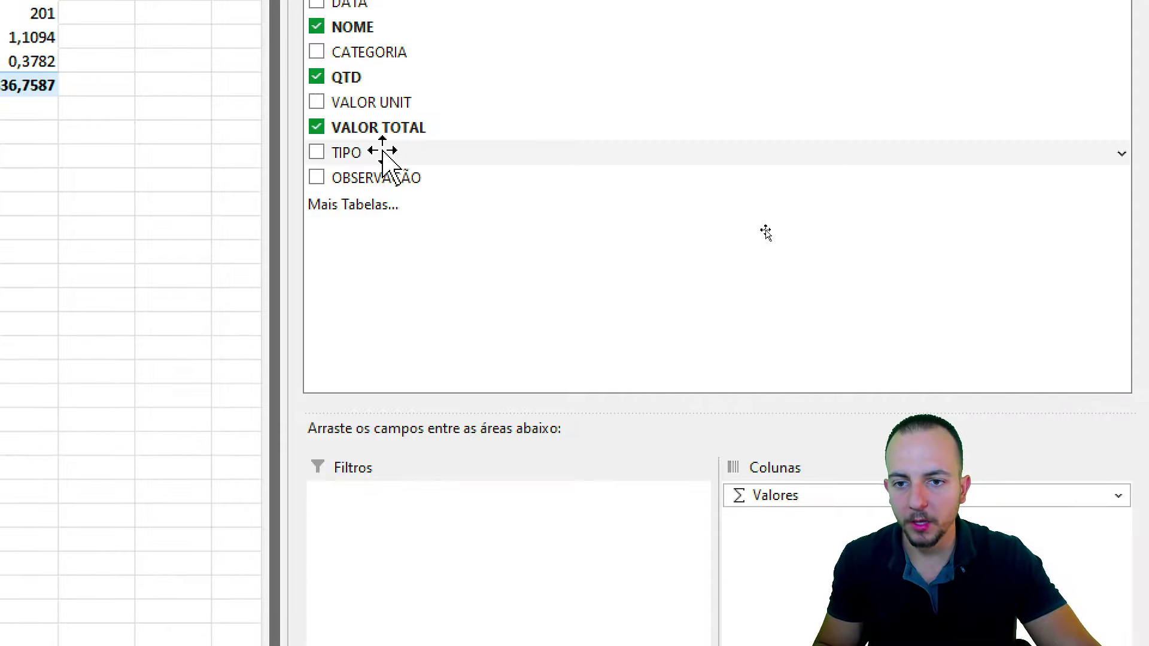
{"action": "mouse_move", "coordinate": [345, 155]}
{"action": "left_mouse_down"}
{"action": "mouse_move", "coordinate": [832, 200]}
{"action": "mouse_move", "coordinate": [806, 216]}
{"action": "left_mouse_up"}
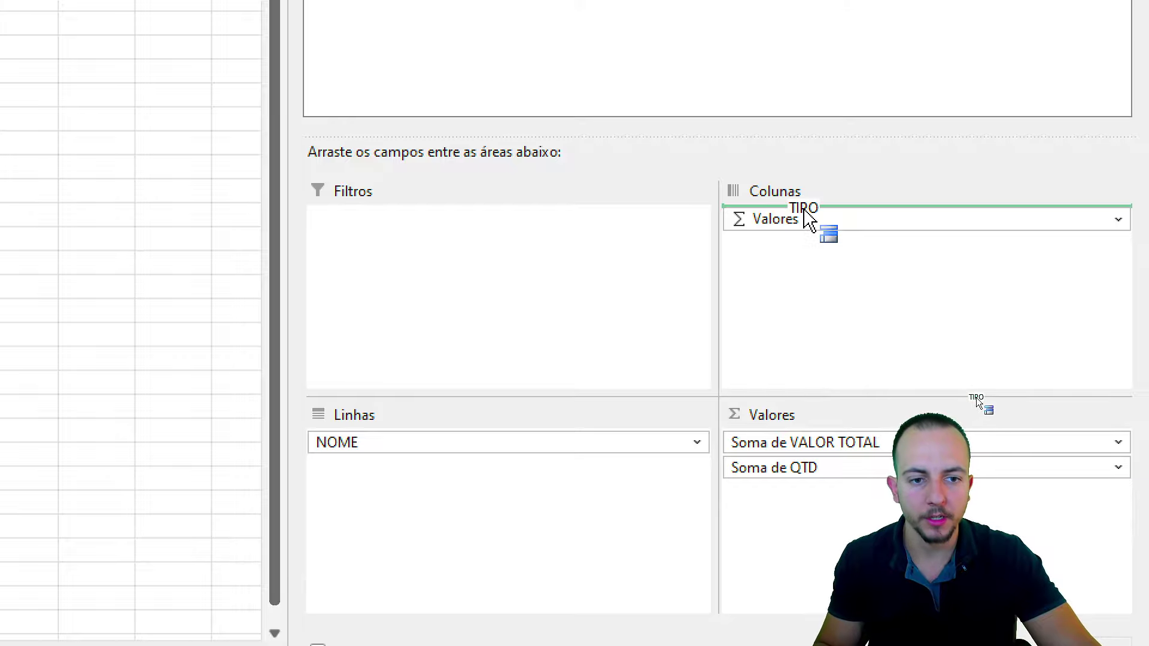
{"action": "left_click_drag", "start_coordinate": [807, 218], "coordinate": [813, 222]}
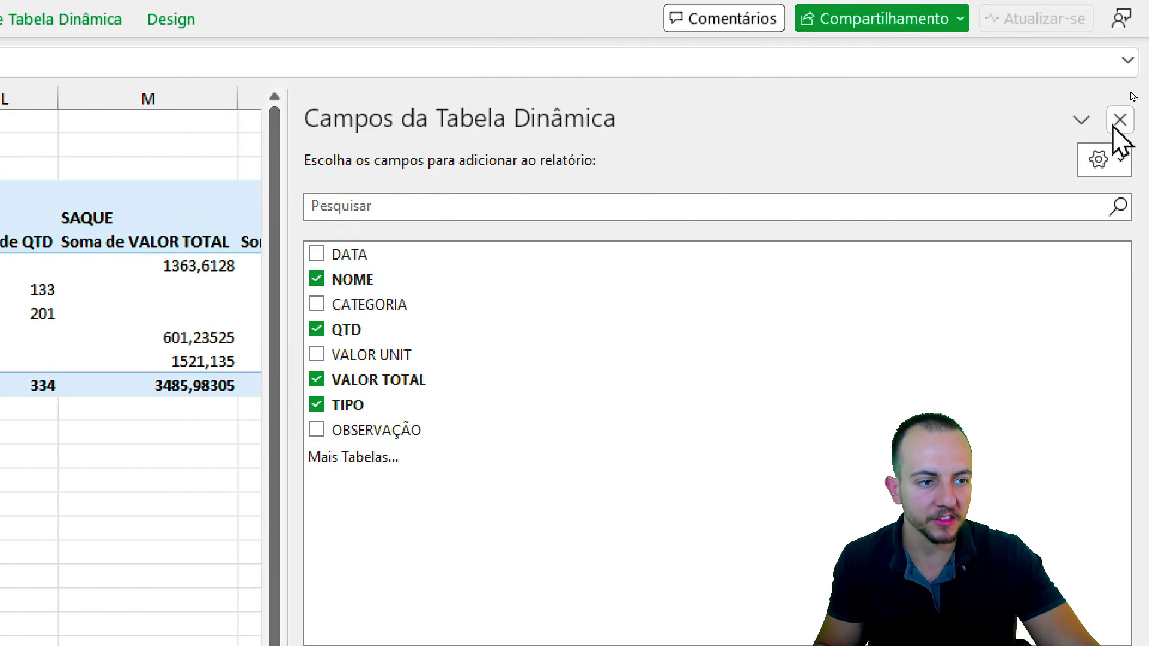
In the third pivot's options, stop autofitting column widths and turn off row and column grand totals.
{"action": "left_click", "coordinate": [1117, 123]}
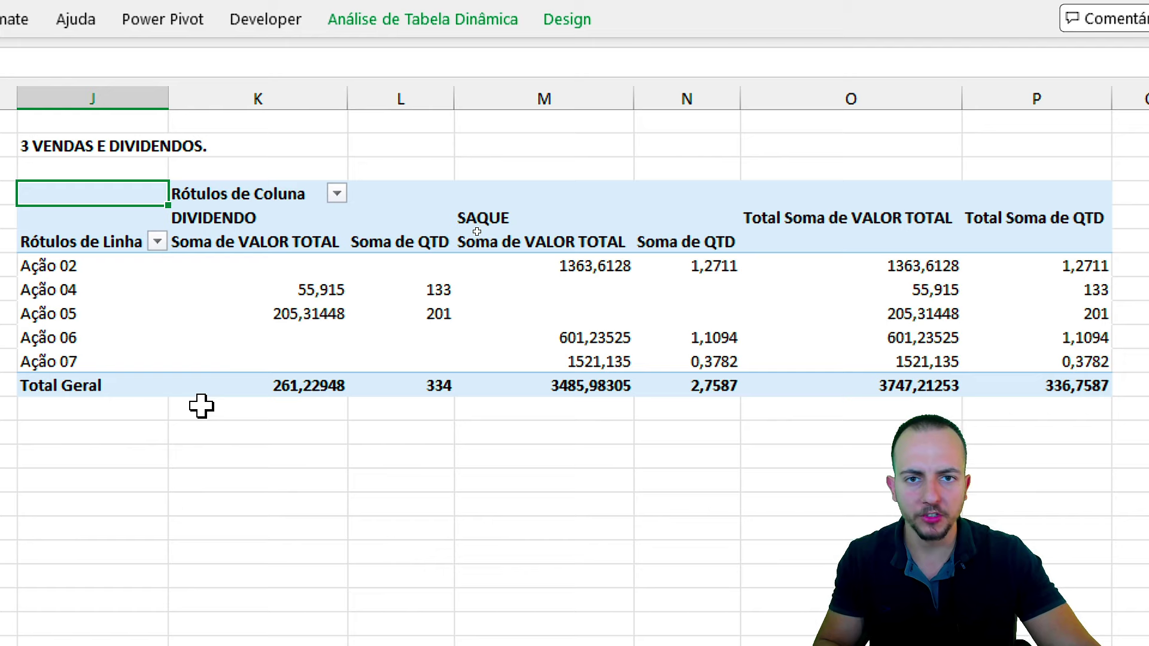
{"action": "right_click", "coordinate": [285, 300]}
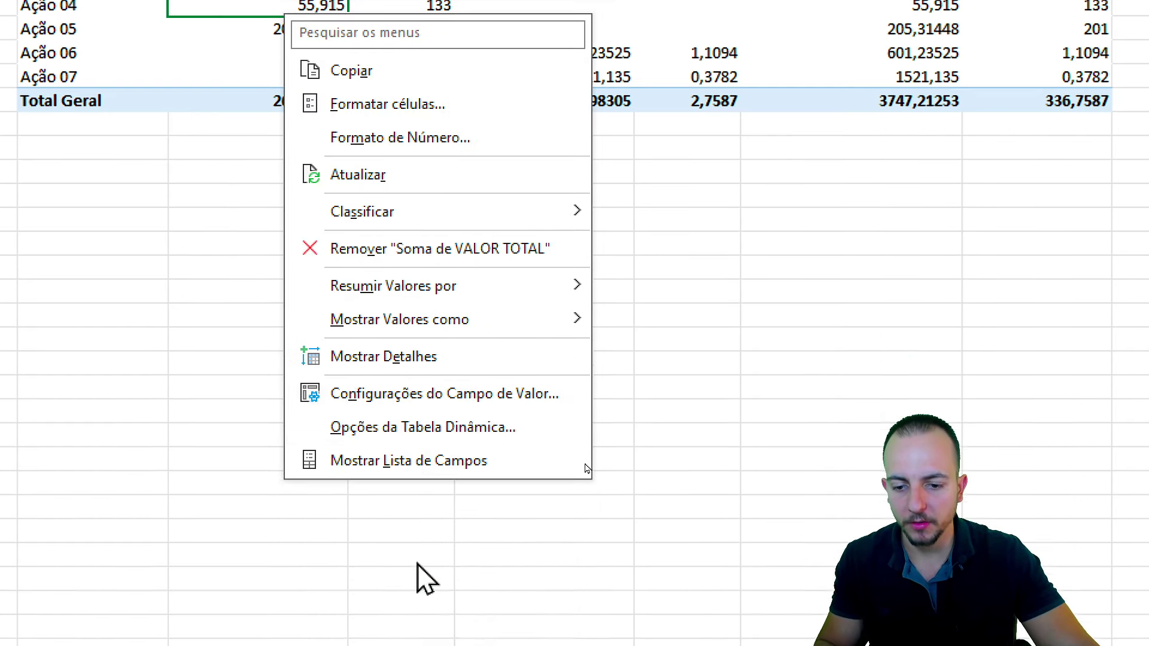
{"action": "left_click", "coordinate": [464, 347]}
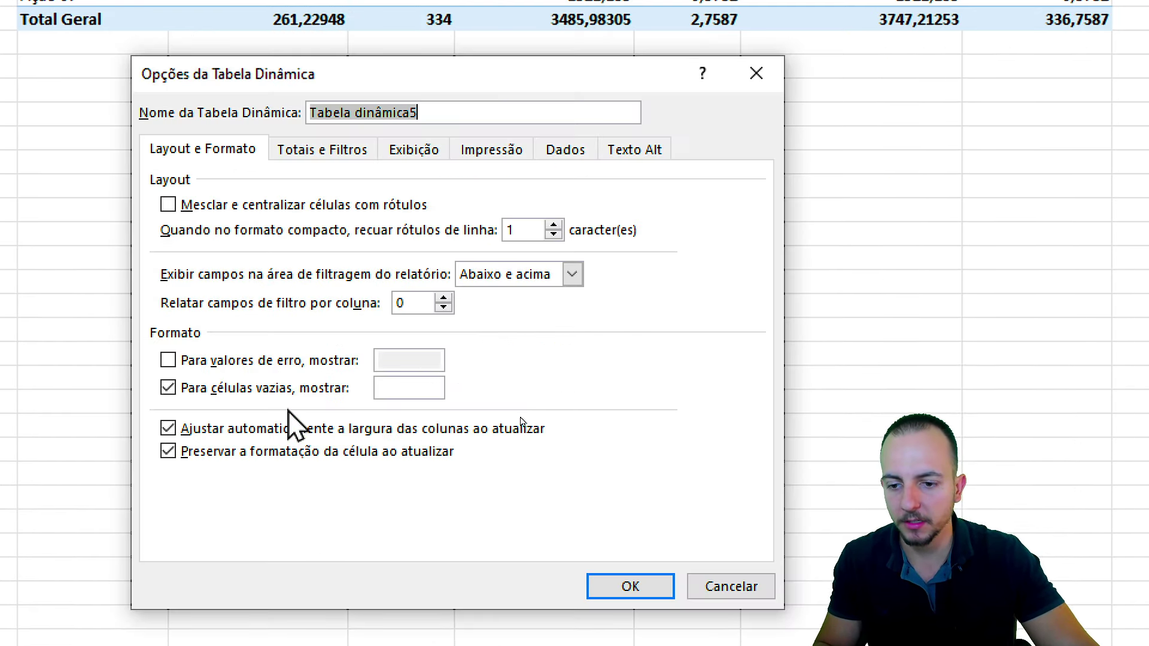
{"action": "left_click", "coordinate": [277, 430]}
{"action": "left_click", "coordinate": [326, 150]}
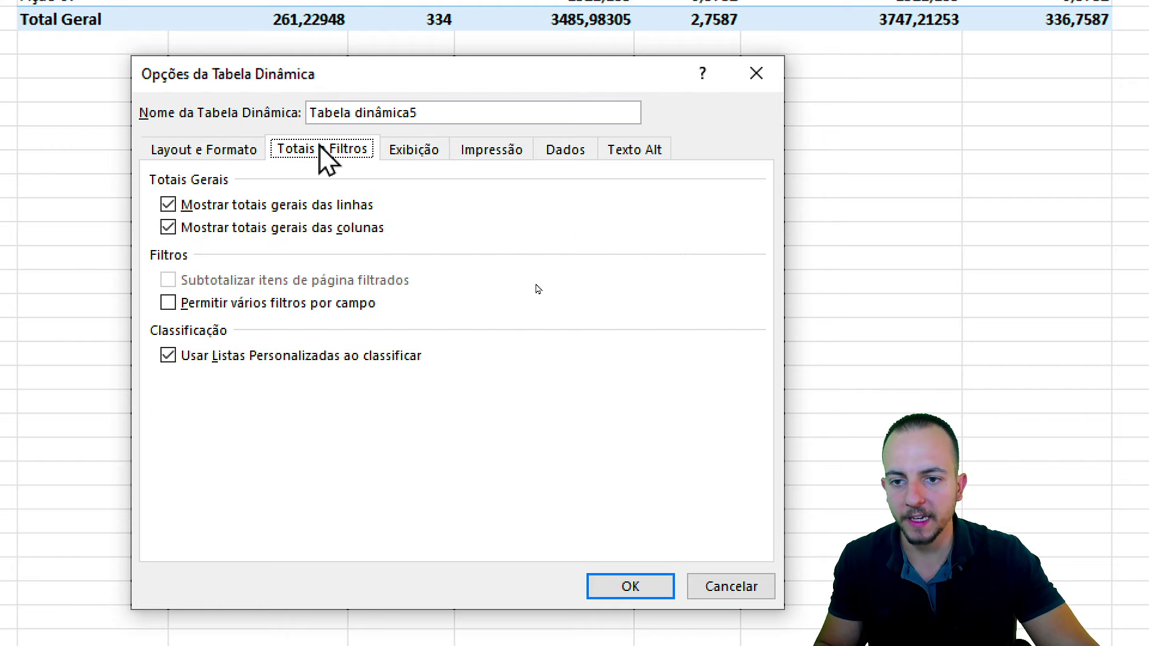
{"action": "left_click", "coordinate": [229, 204]}
{"action": "left_click", "coordinate": [206, 227]}
{"action": "left_click", "coordinate": [658, 586]}
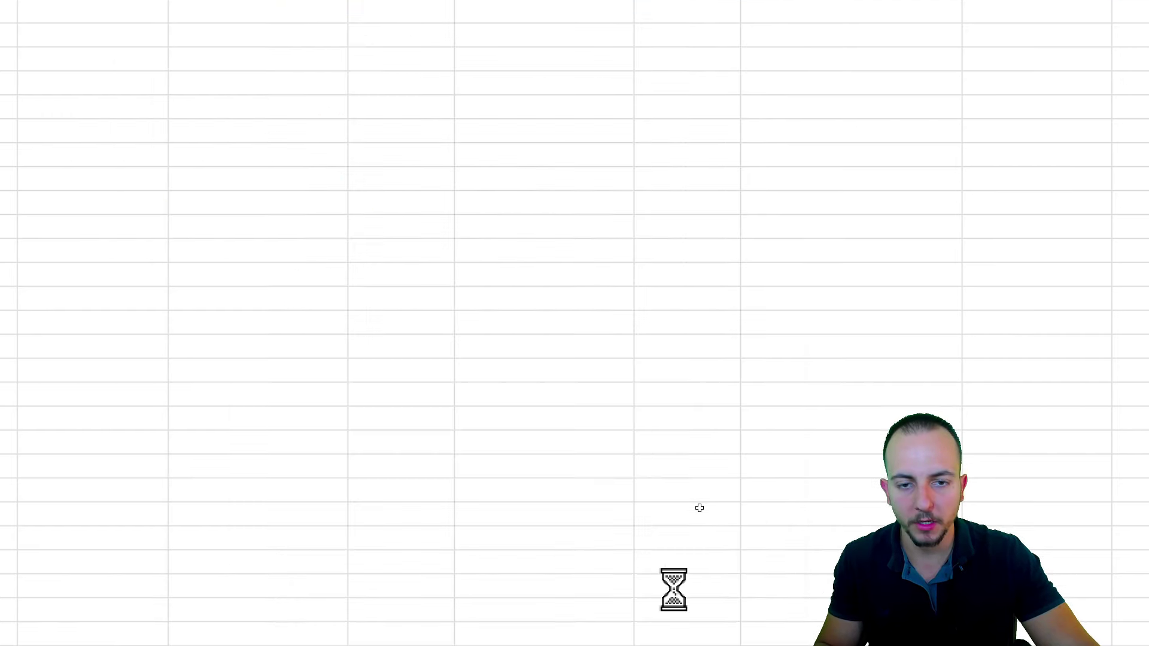
Widen columns J–N to 20,14 and format the K and M VALOR TOTAL sums as R$ accounting.
{"action": "left_click_drag", "start_coordinate": [233, 90], "coordinate": [828, 89]}
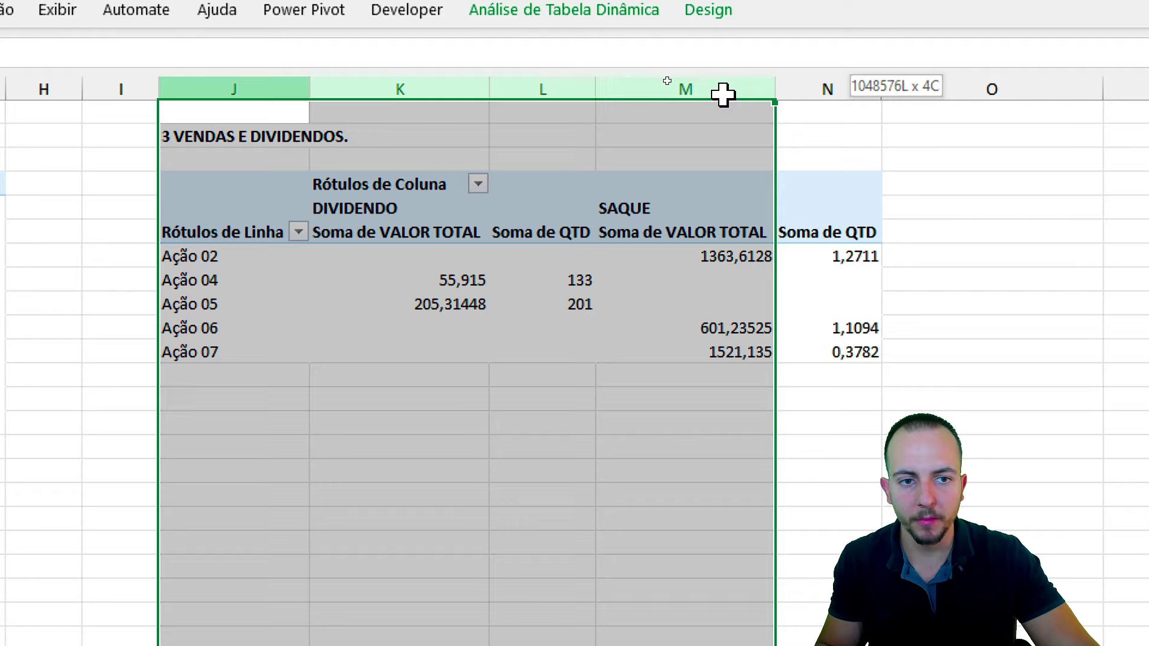
{"action": "left_click_drag", "start_coordinate": [310, 89], "coordinate": [355, 89]}
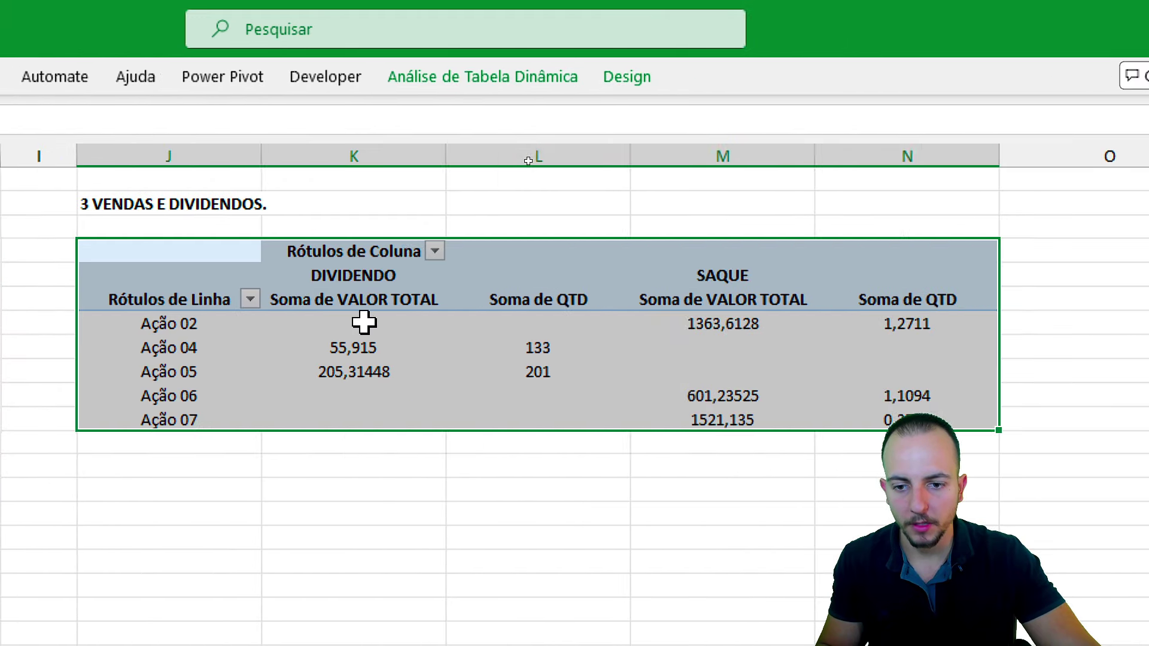
{"action": "left_click_drag", "start_coordinate": [361, 323], "coordinate": [366, 416]}
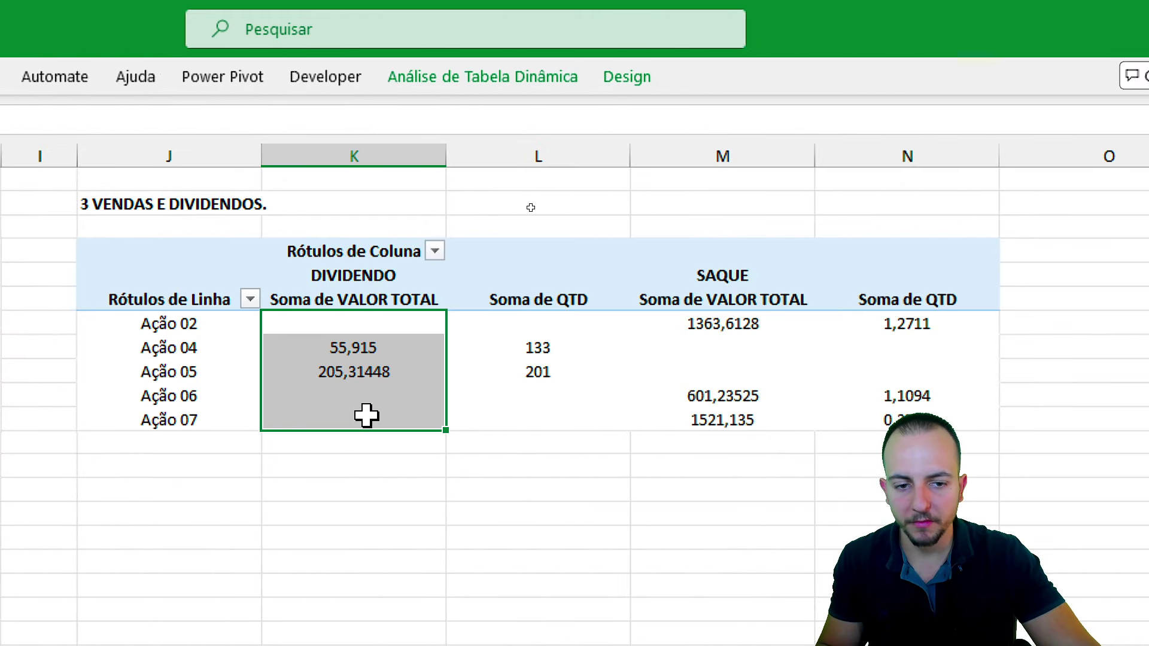
{"action": "mouse_move", "coordinate": [790, 334]}
{"action": "left_mouse_down"}
{"action": "mouse_move", "coordinate": [720, 374]}
{"action": "mouse_move", "coordinate": [708, 413]}
{"action": "left_mouse_up"}
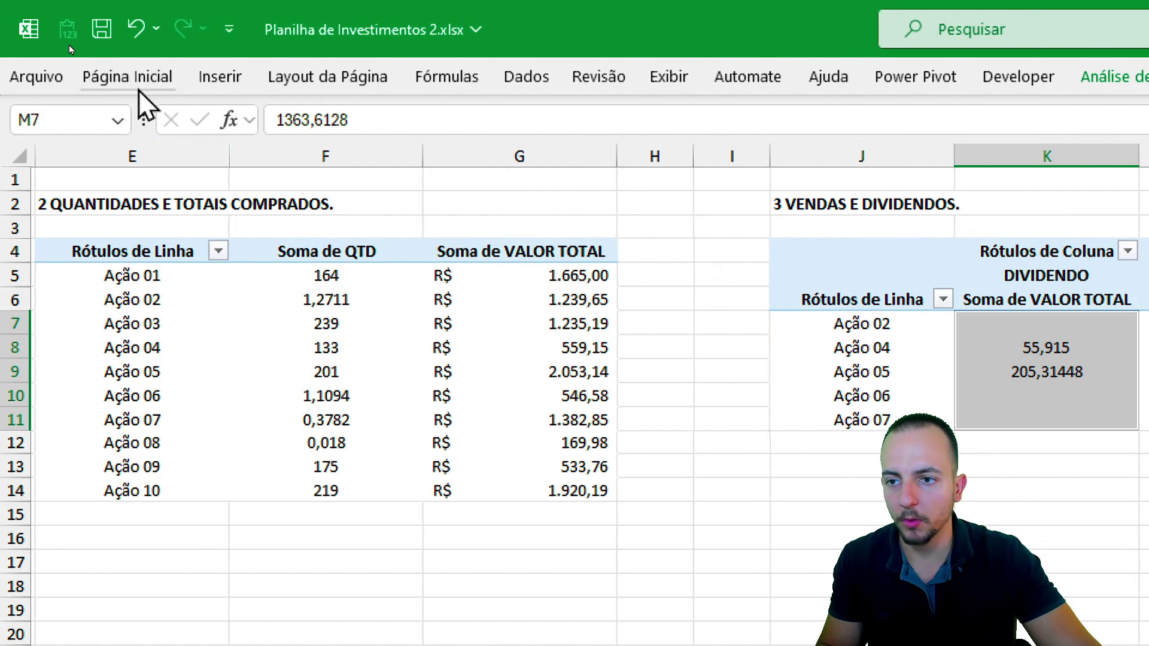
{"action": "left_click", "coordinate": [1007, 162]}
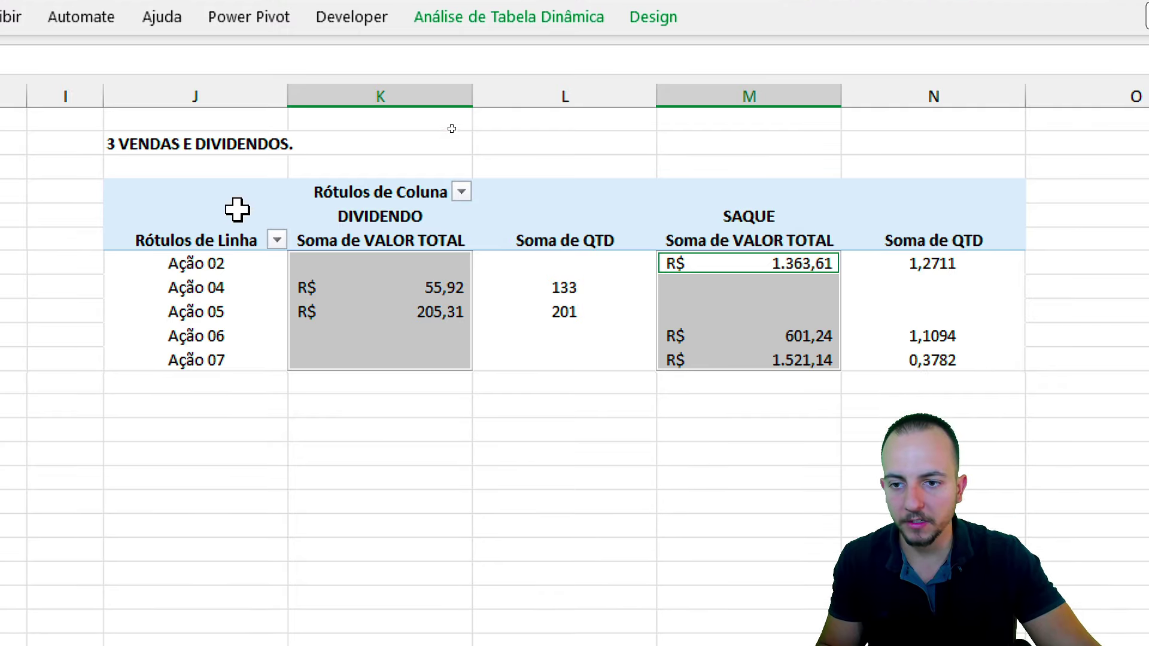
{"action": "left_click", "coordinate": [221, 147]}
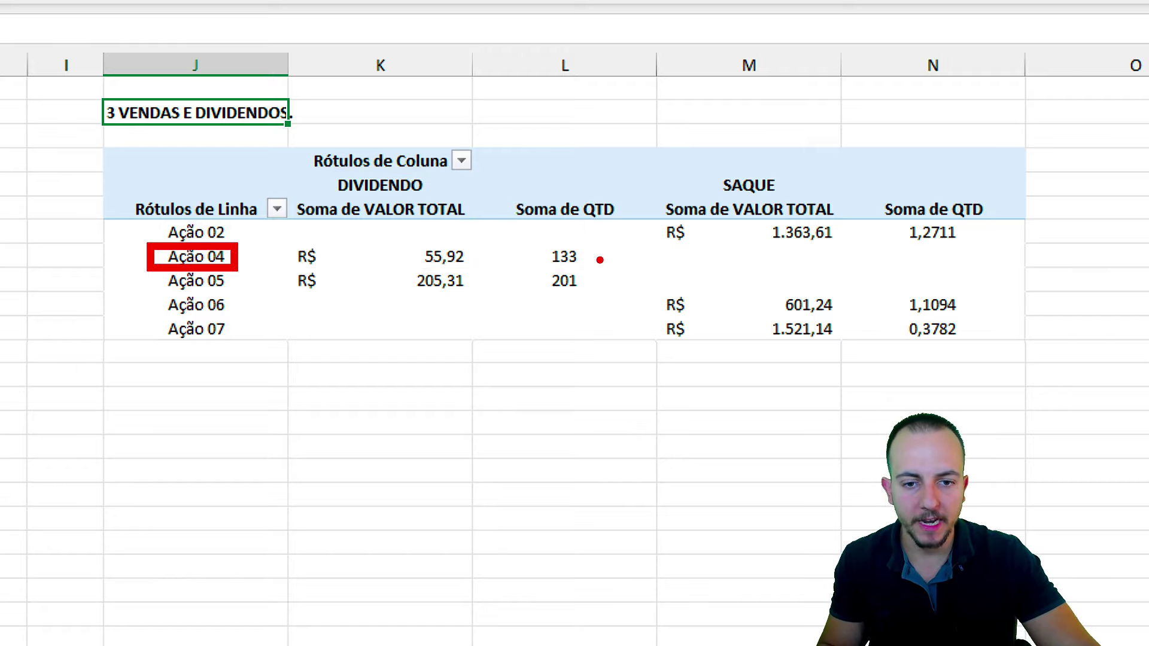
{"action": "left_click_drag", "start_coordinate": [597, 257], "coordinate": [1023, 260]}
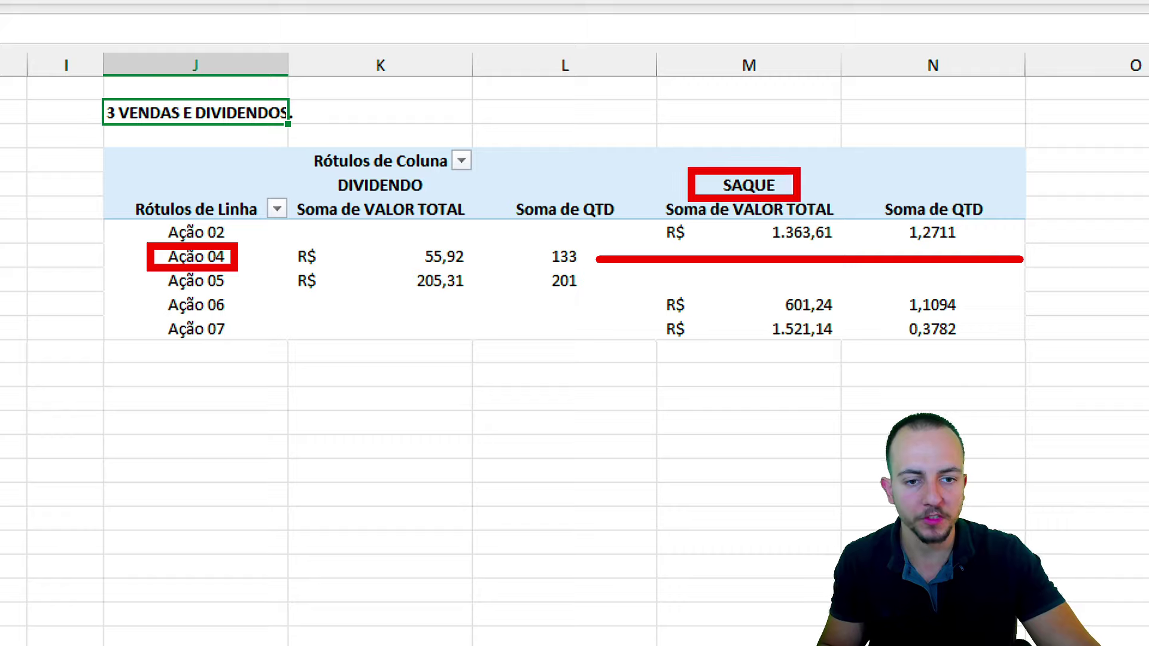
{"action": "key", "text": "ctrl+z"}
{"action": "key", "text": "ctrl+z"}
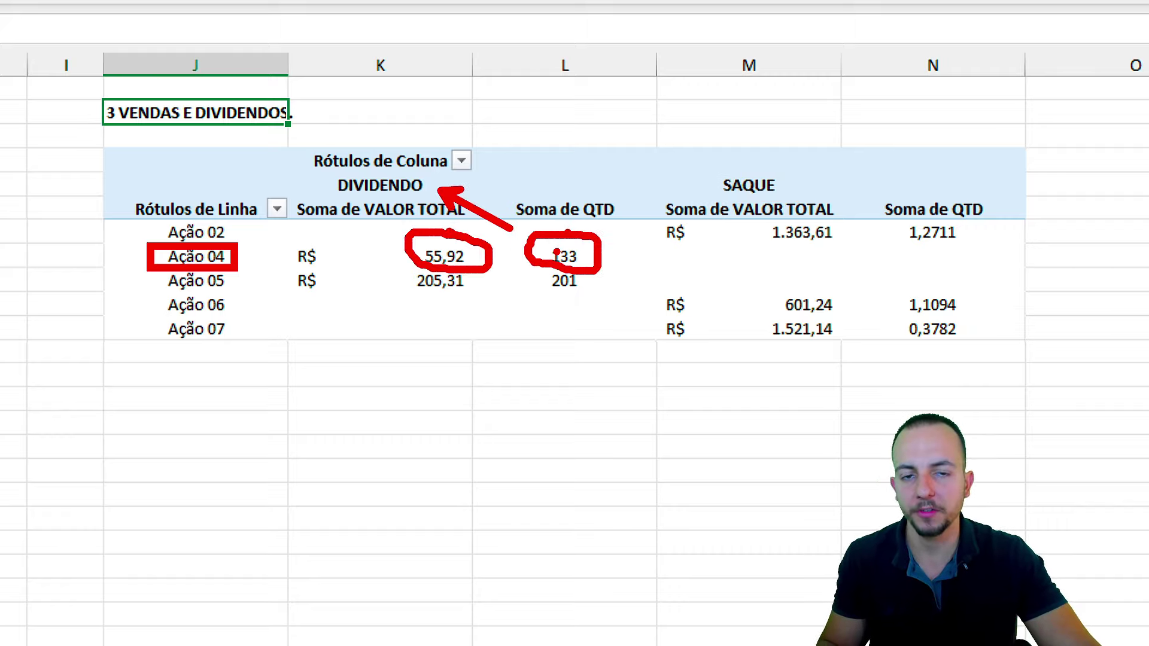
{"action": "key", "text": "e"}
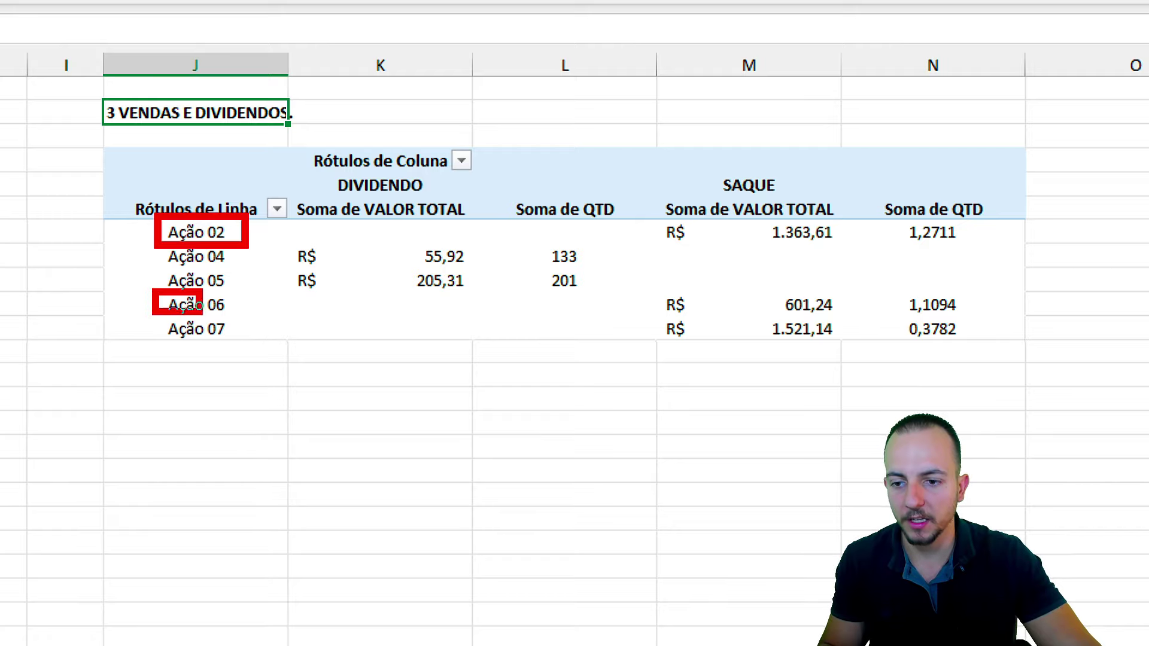
{"action": "left_click_drag", "start_coordinate": [202, 315], "coordinate": [240, 343]}
{"action": "left_click_drag", "start_coordinate": [651, 159], "coordinate": [1000, 360]}
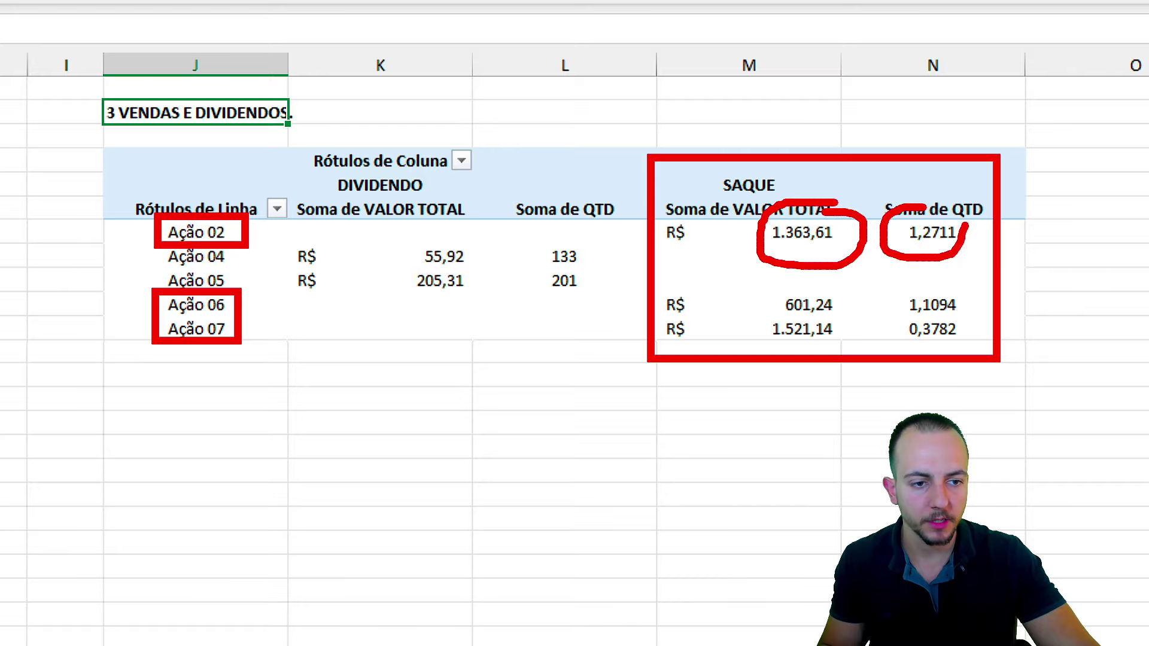
{"action": "key", "text": "Escape"}
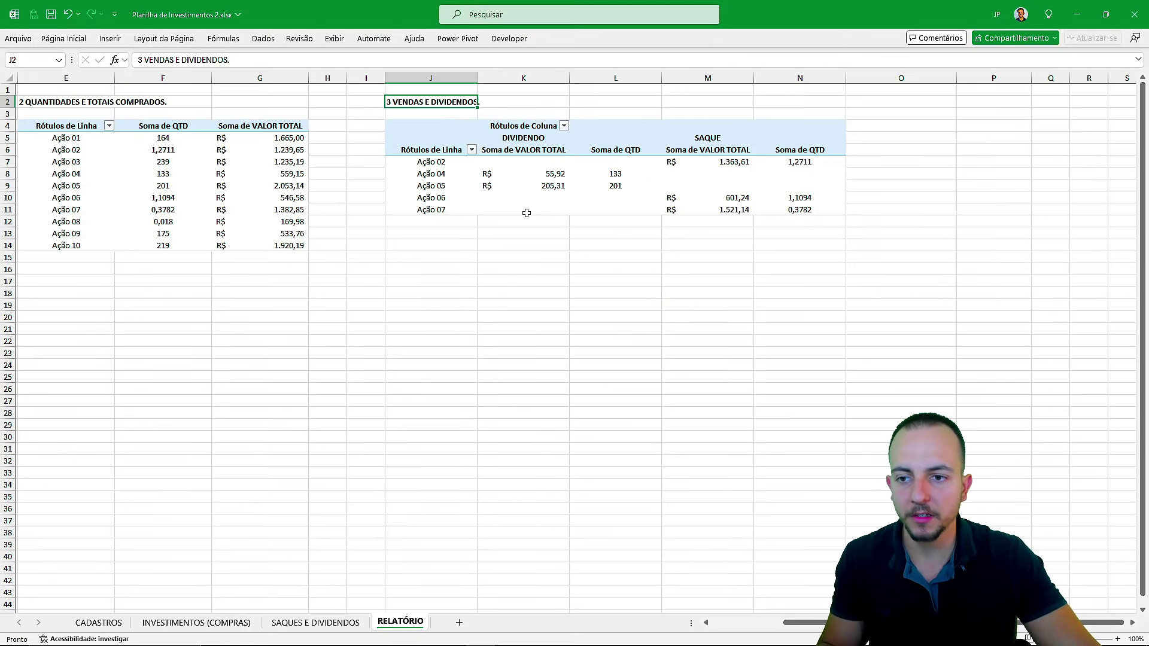
Review the SAQUES E DIVIDENDOS, CADASTROS and INVESTIMENTOS (COMPRAS) sheets, then return to RELATÓRIO.
{"action": "scroll", "coordinate": [526, 213], "scroll_direction": "left", "scroll_amount": 2}
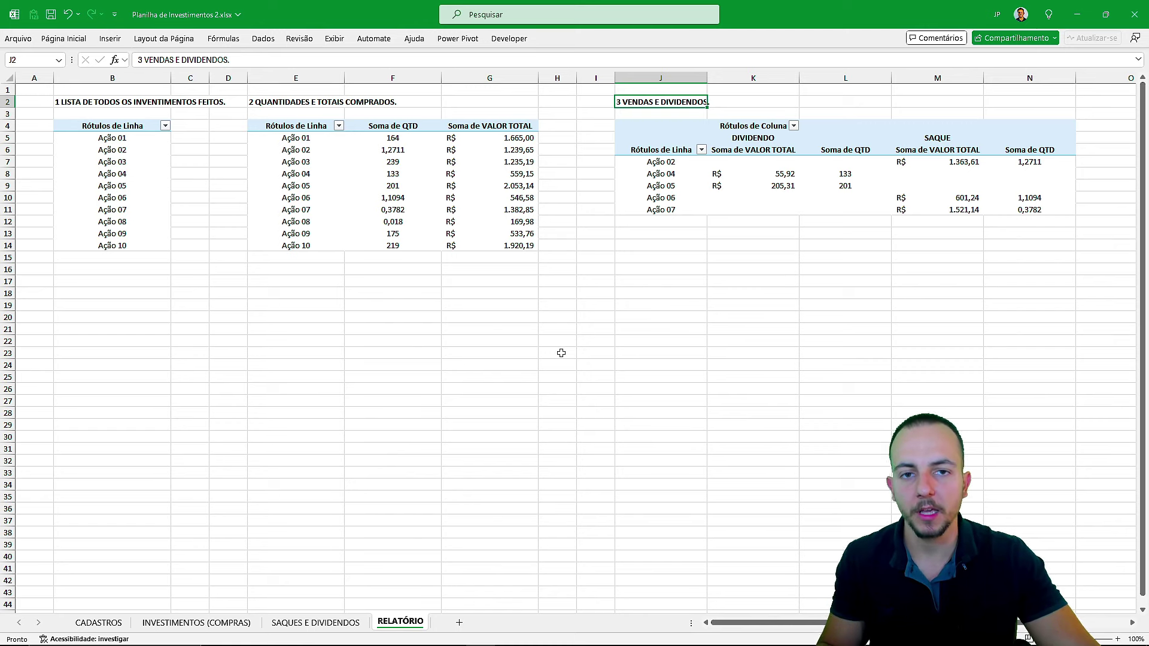
{"action": "left_click", "coordinate": [311, 622]}
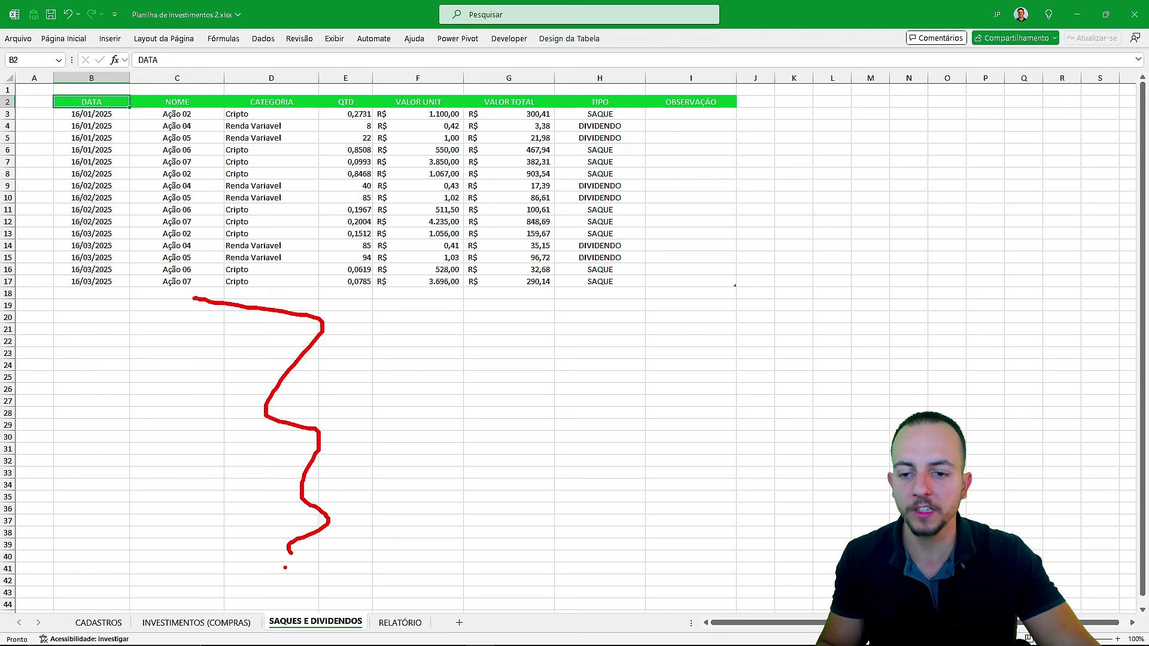
{"action": "left_click", "coordinate": [102, 622]}
{"action": "left_click", "coordinate": [196, 623]}
{"action": "left_click", "coordinate": [316, 622]}
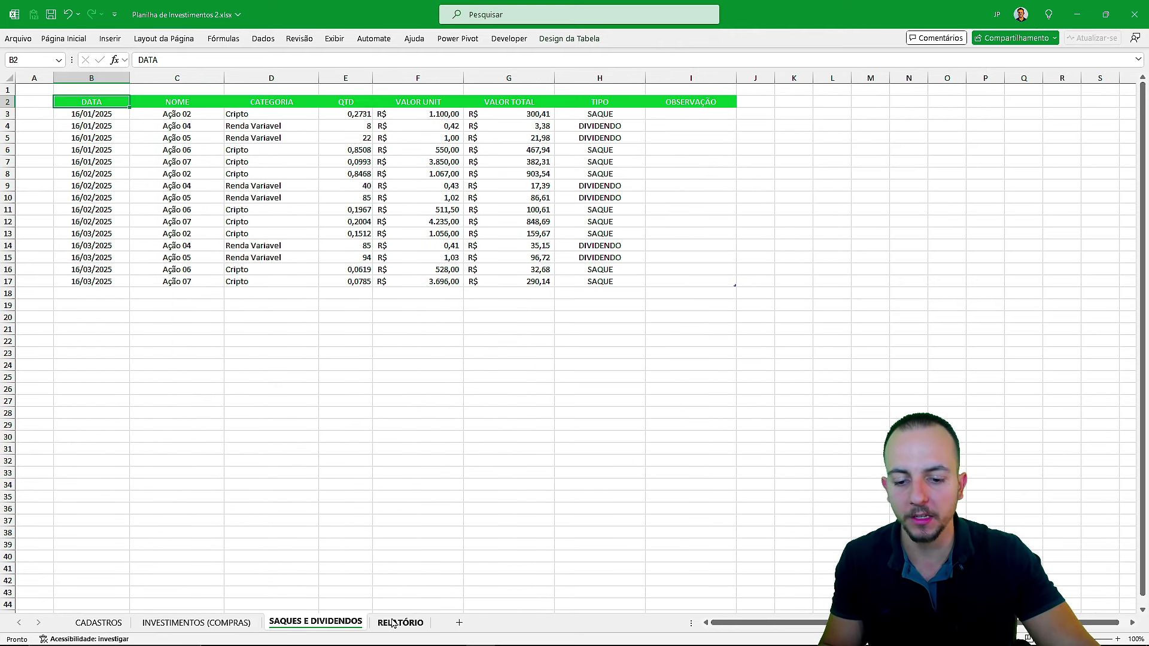
{"action": "left_click", "coordinate": [392, 622]}
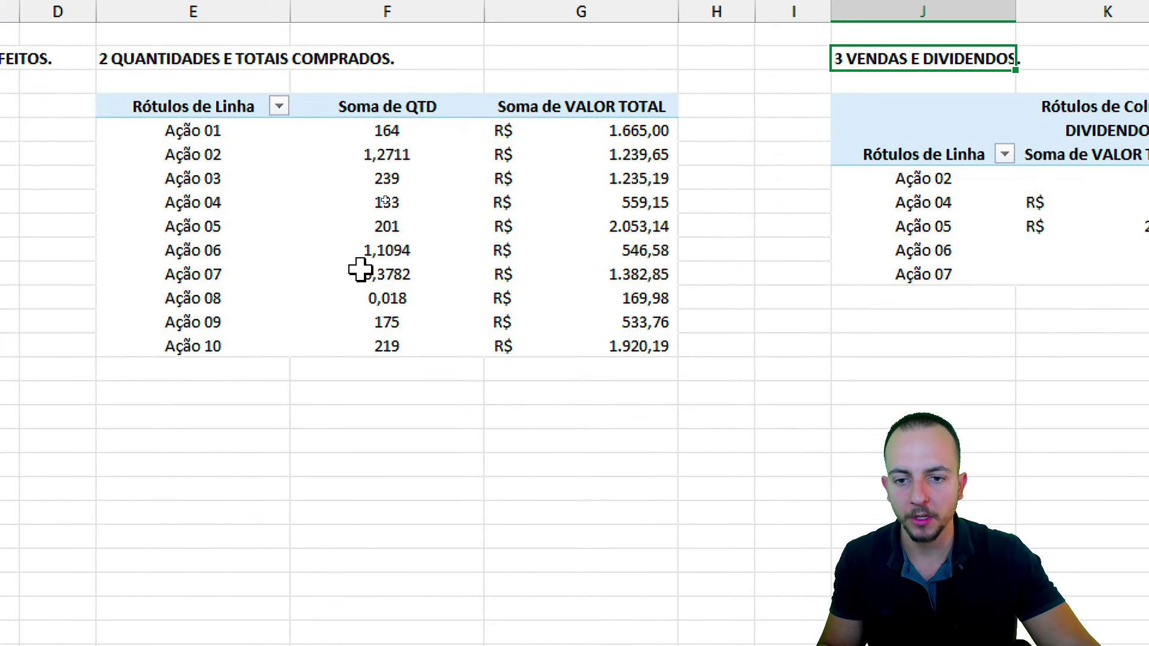
Open the refresh options for the quantities pivot table under Análise de Tabela Dinâmica.
{"action": "left_click", "coordinate": [389, 225]}
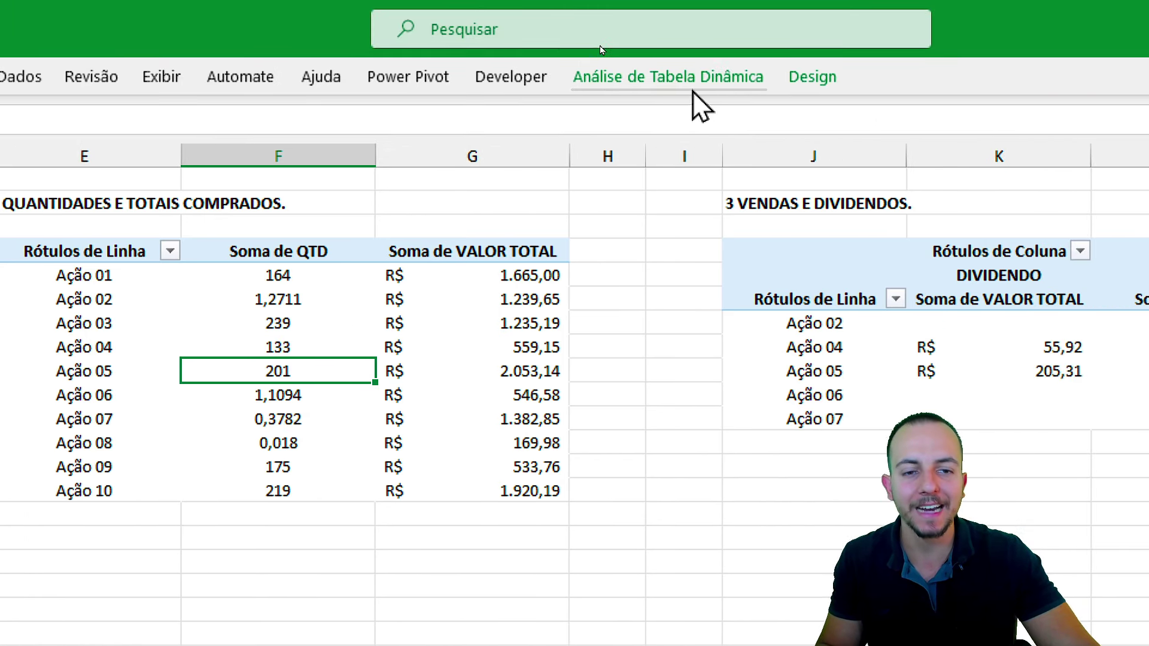
{"action": "left_click", "coordinate": [693, 89]}
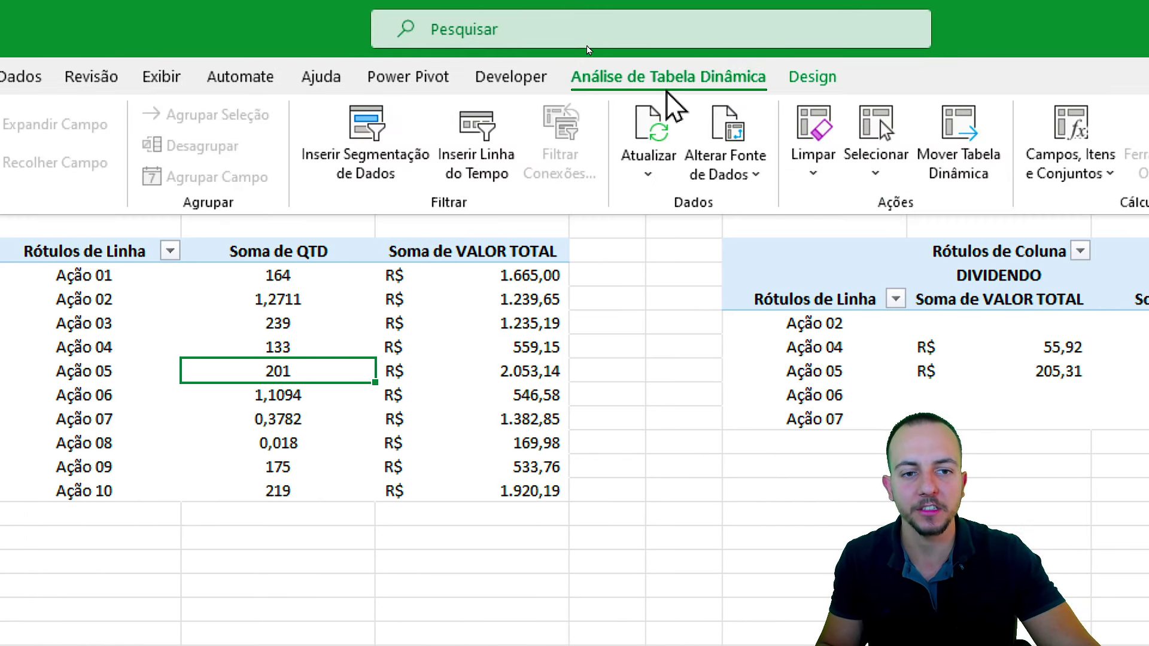
{"action": "left_click", "coordinate": [644, 174]}
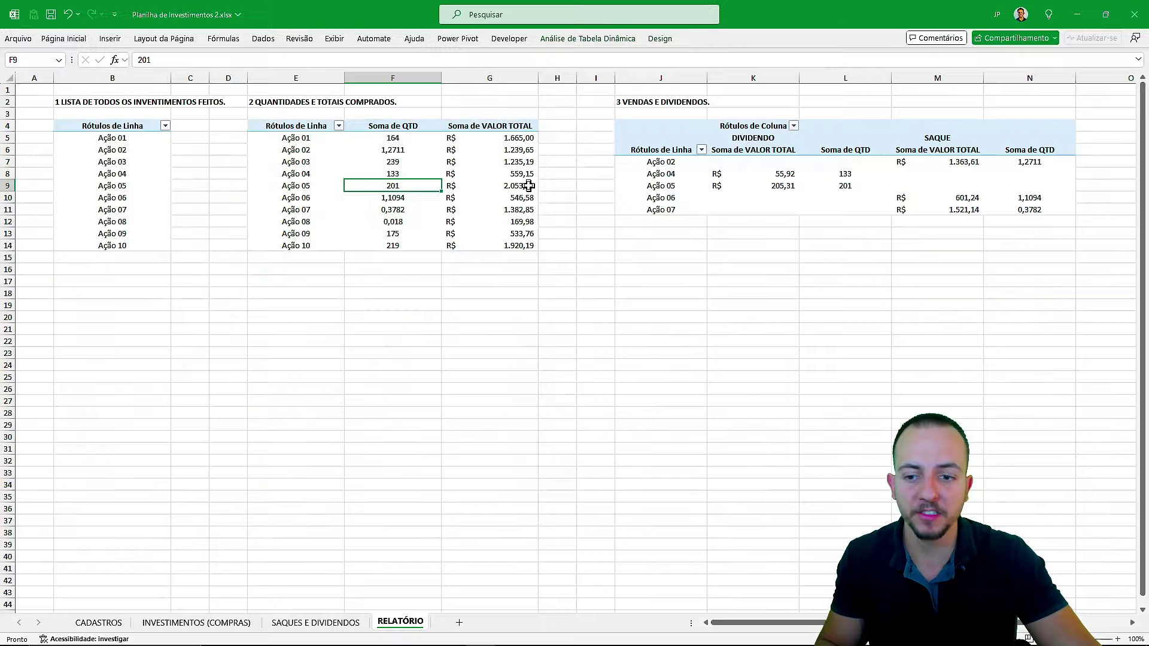
Move through the data sheets to the CADASTROS sheet with its purple price table.
{"action": "left_click", "coordinate": [316, 622]}
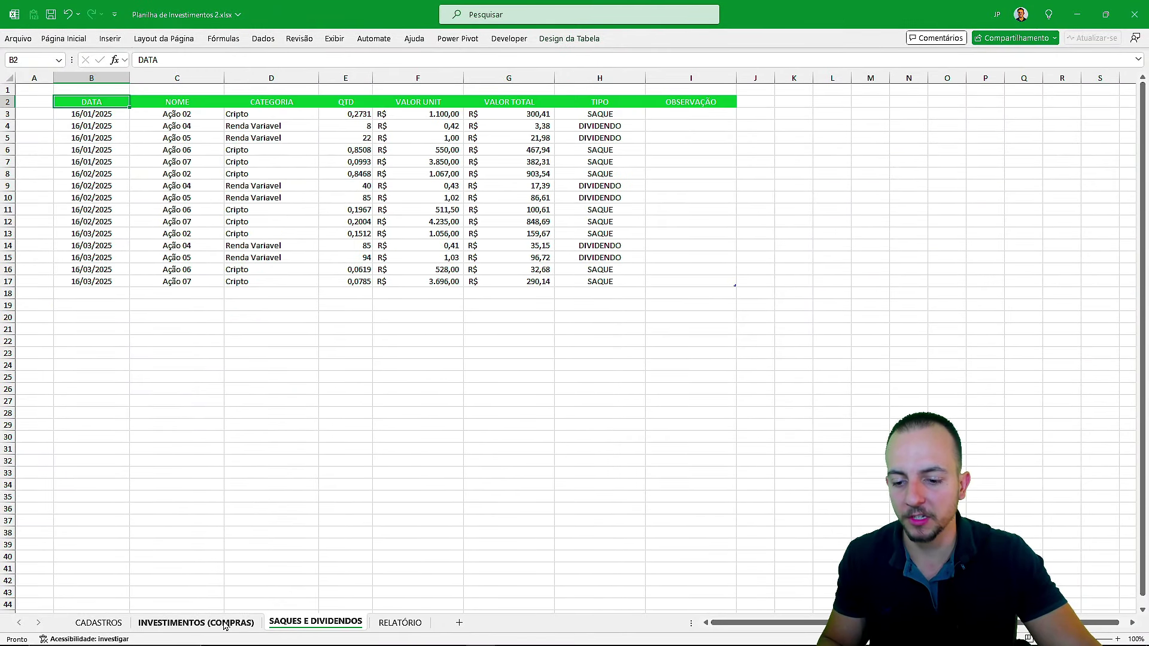
{"action": "left_click", "coordinate": [196, 622]}
{"action": "left_click", "coordinate": [108, 625]}
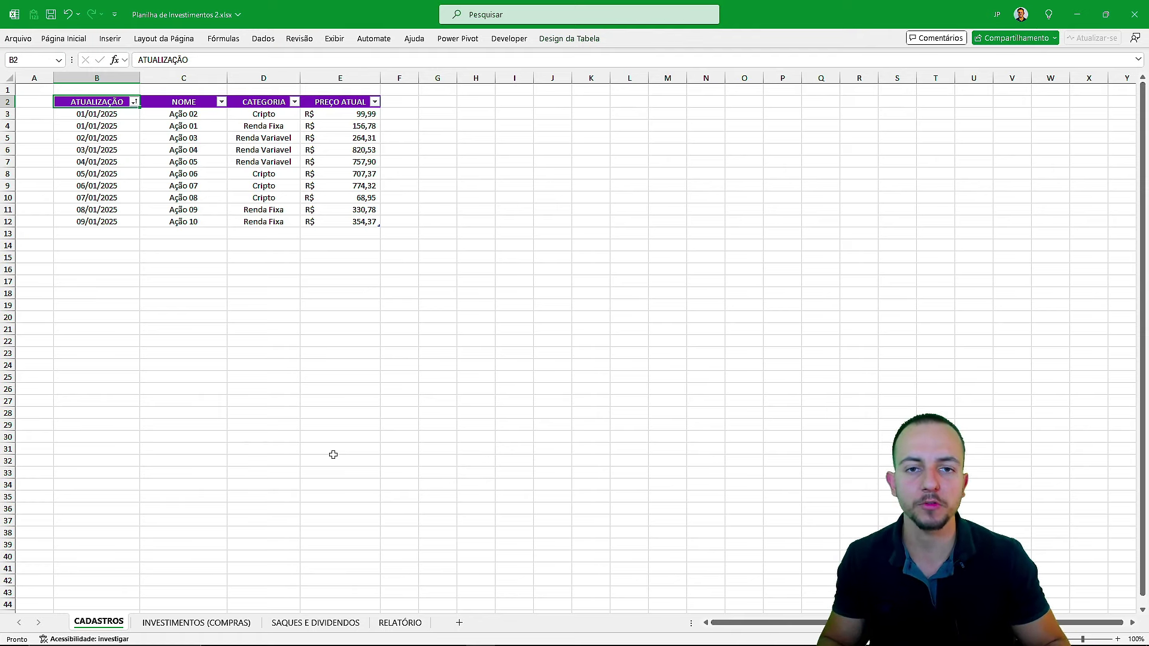
{"action": "key", "text": "ctrl+Page_Down"}
{"action": "key", "text": "ctrl+Page_Down"}
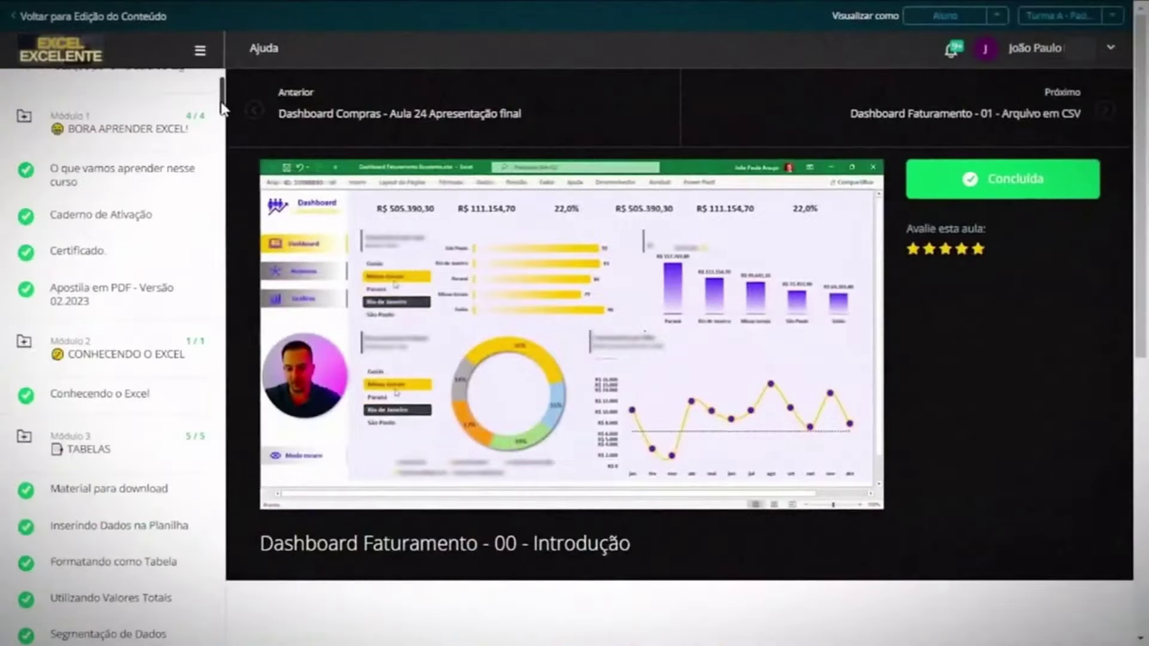
Scroll the Excel Excelente lesson sidebar to reach 'Criando um Design e Layout 1'.
{"action": "left_click_drag", "start_coordinate": [223, 95], "coordinate": [220, 359]}
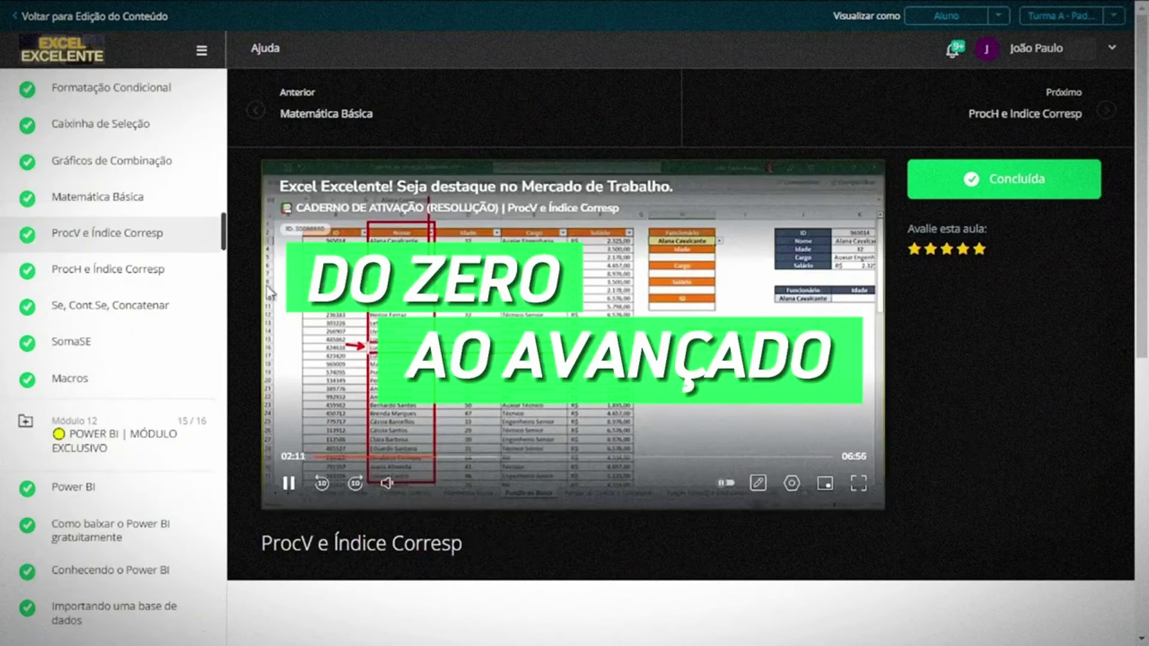
{"action": "mouse_move", "coordinate": [224, 244]}
{"action": "left_mouse_down"}
{"action": "mouse_move", "coordinate": [223, 256]}
{"action": "mouse_move", "coordinate": [223, 235]}
{"action": "left_mouse_up"}
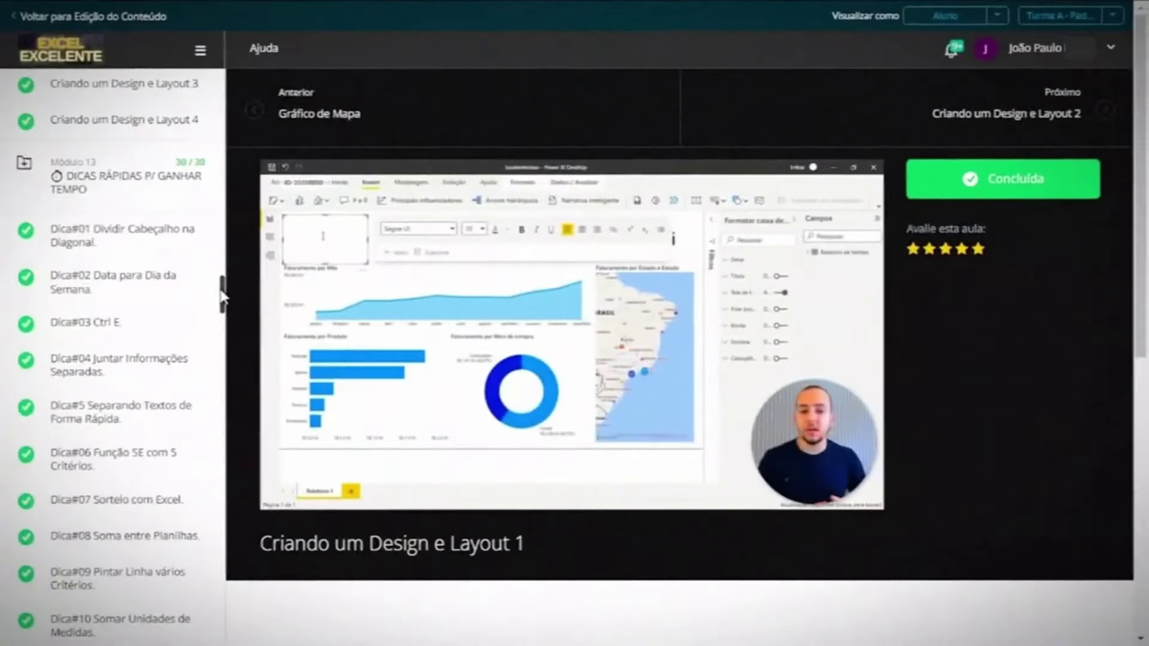
{"action": "left_click_drag", "start_coordinate": [222, 308], "coordinate": [220, 486]}
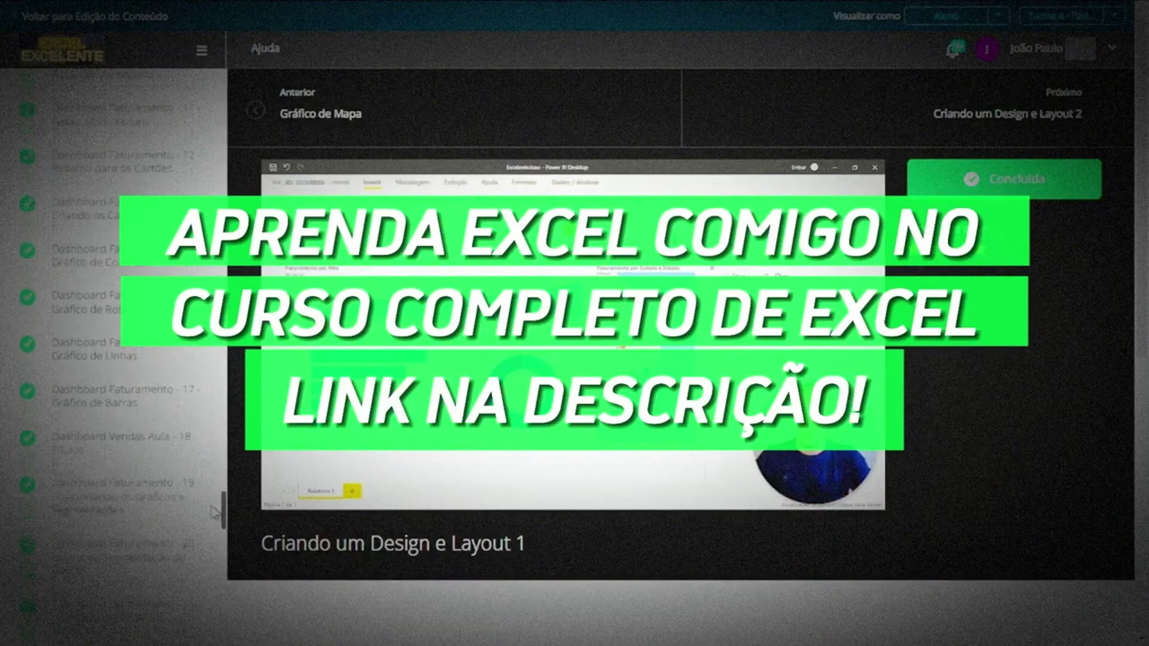